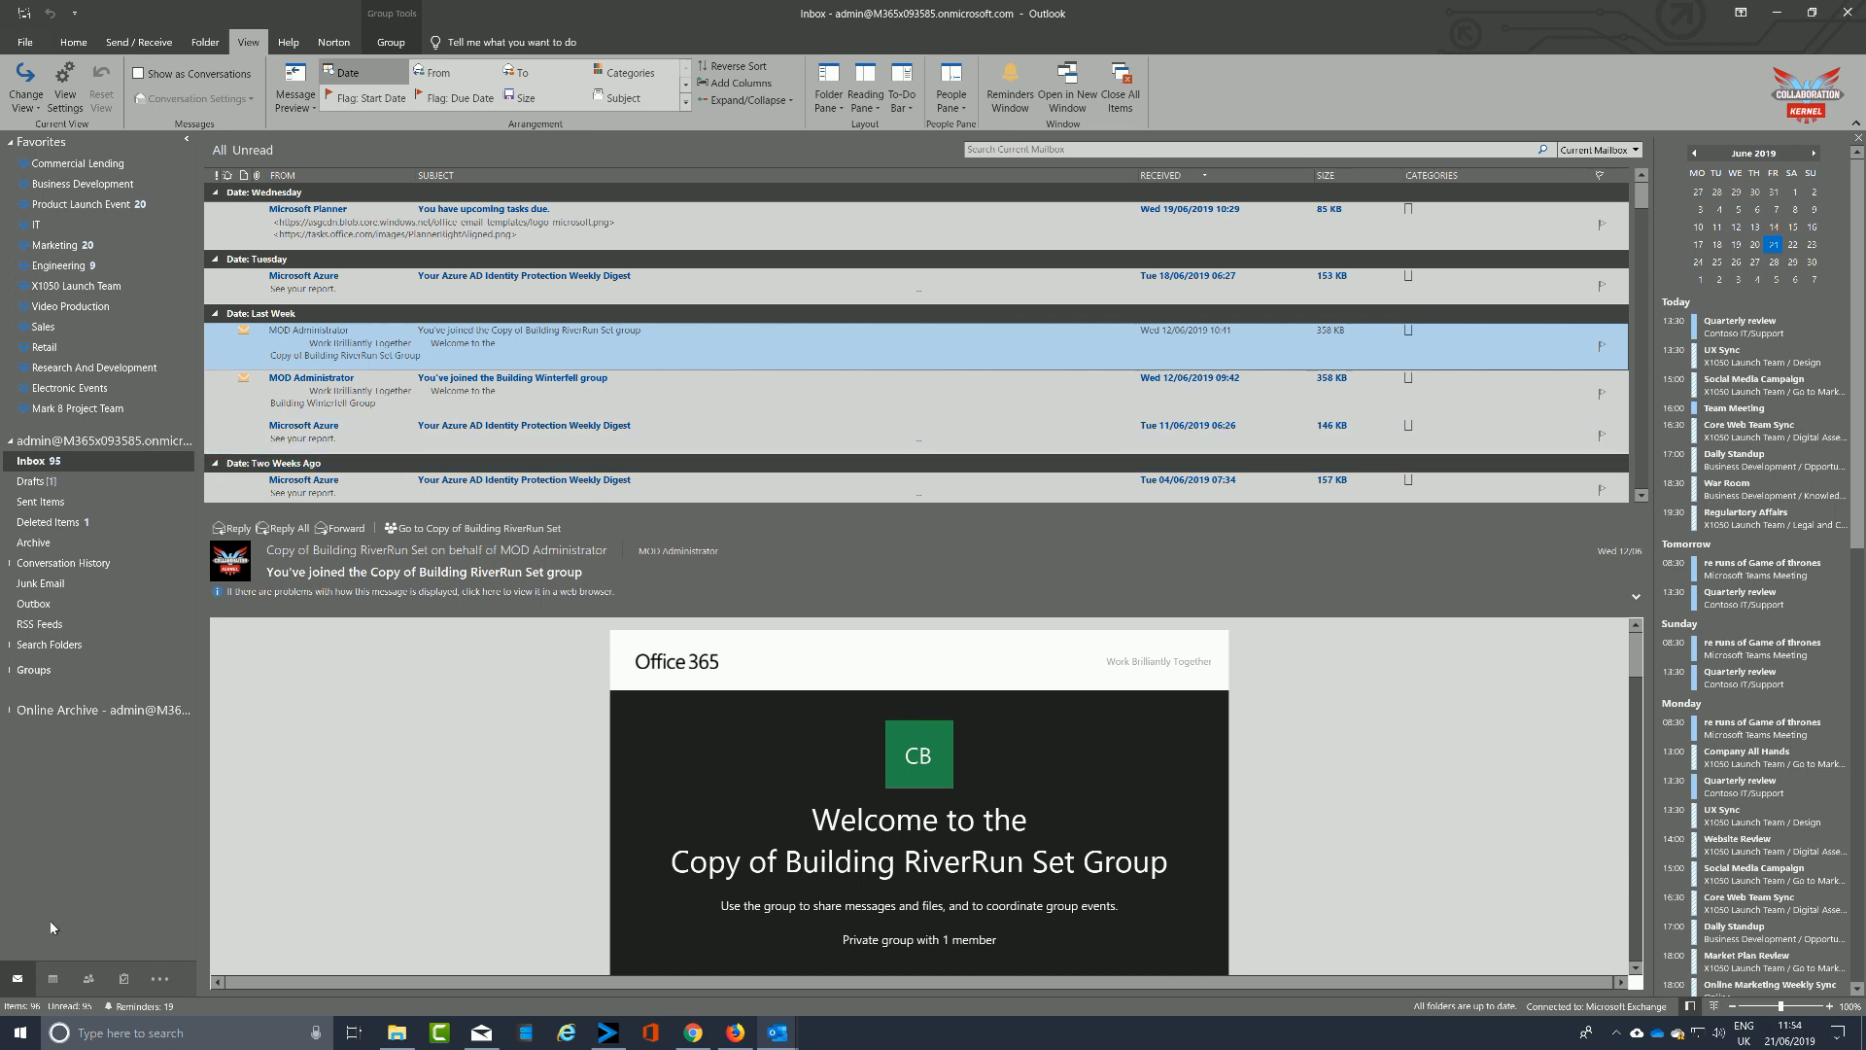
Step: Preview 24 June 2019 in the calendar peek and open that date in the month view of the Commercial Lending calendar
{"action": "mouse_move", "coordinate": [57, 985]}
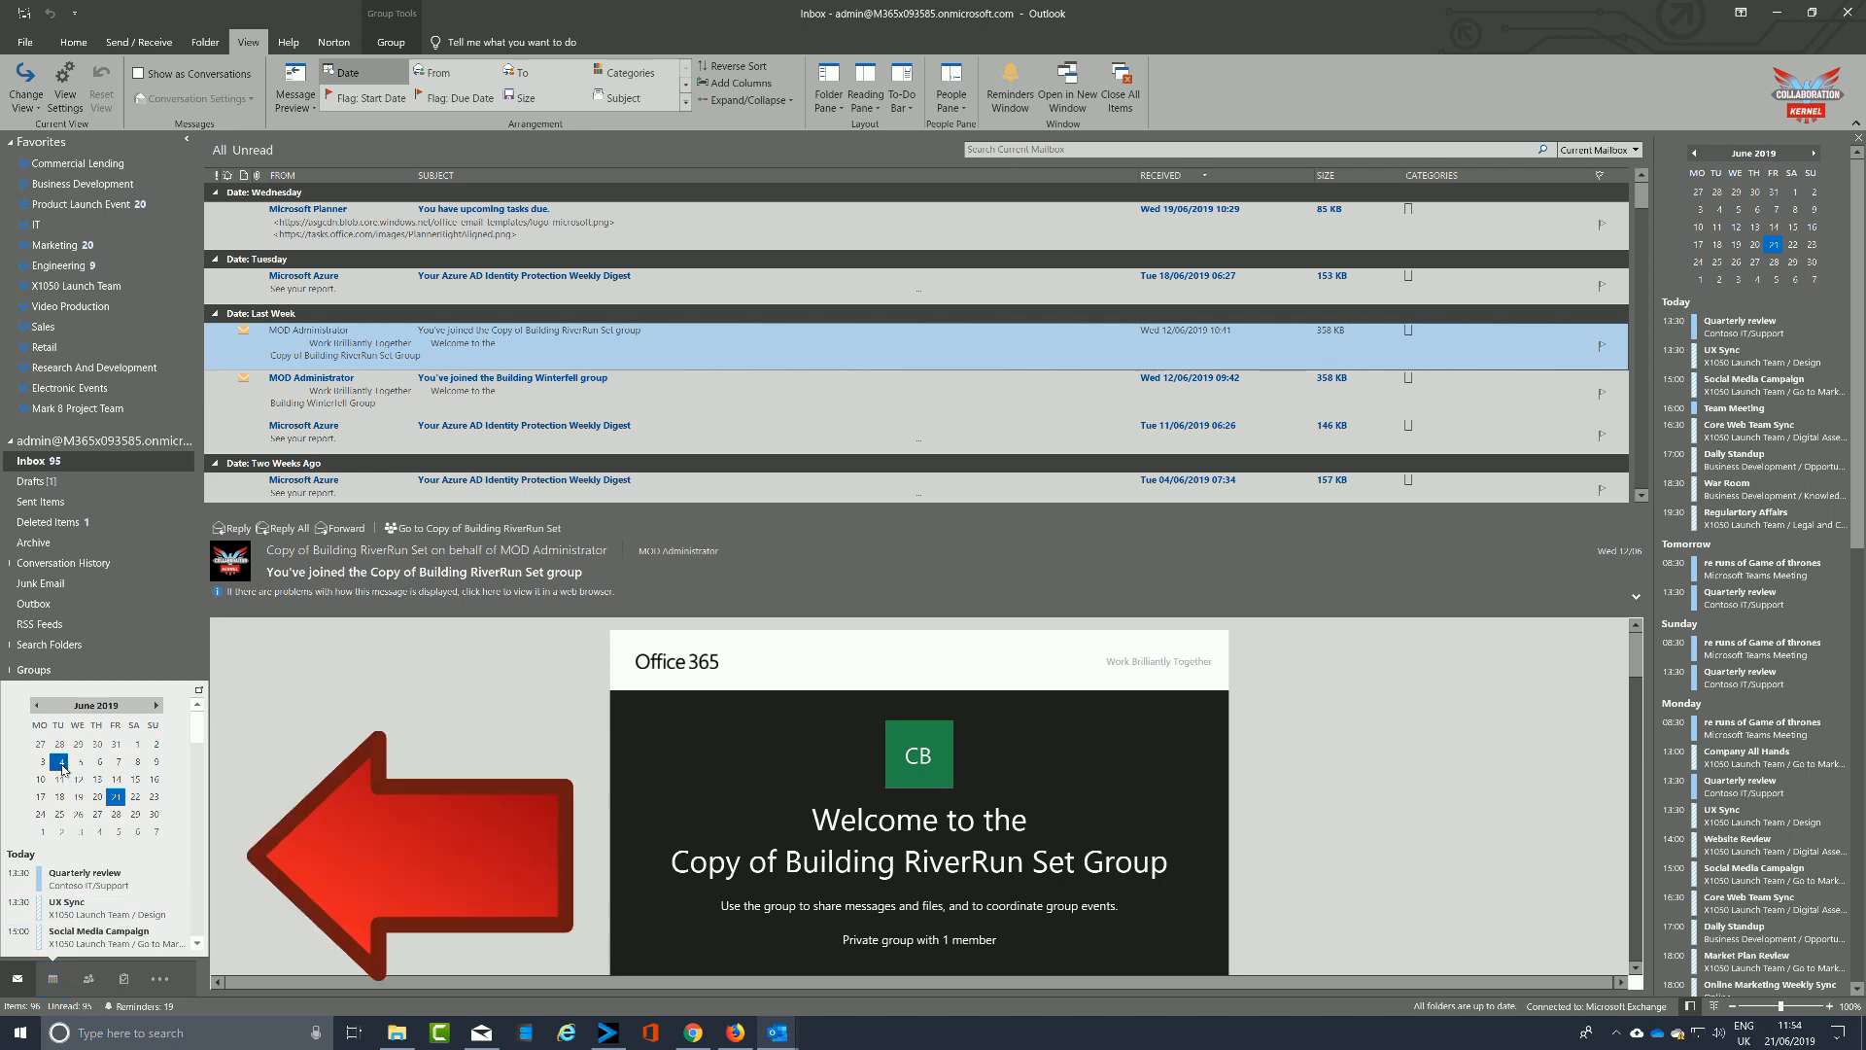
{"action": "left_click", "coordinate": [48, 821]}
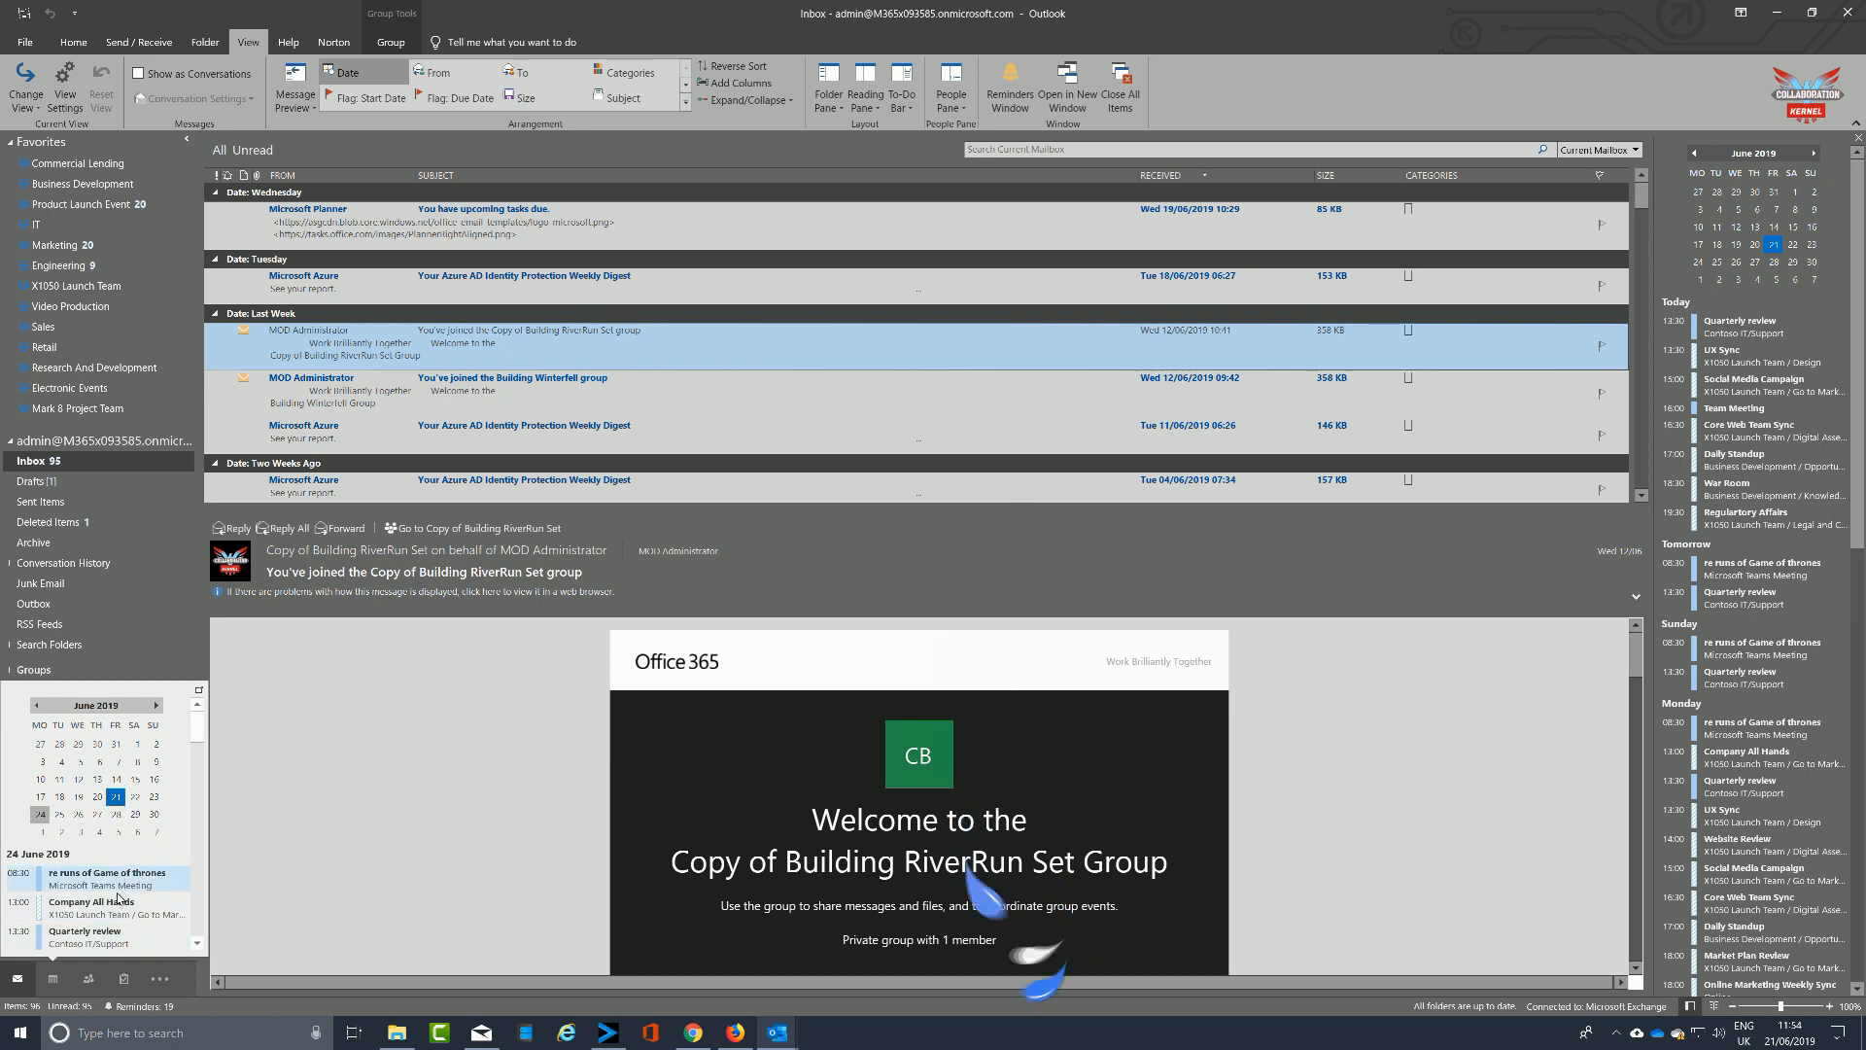
{"action": "left_click", "coordinate": [43, 816]}
{"action": "double_click", "coordinate": [43, 817]}
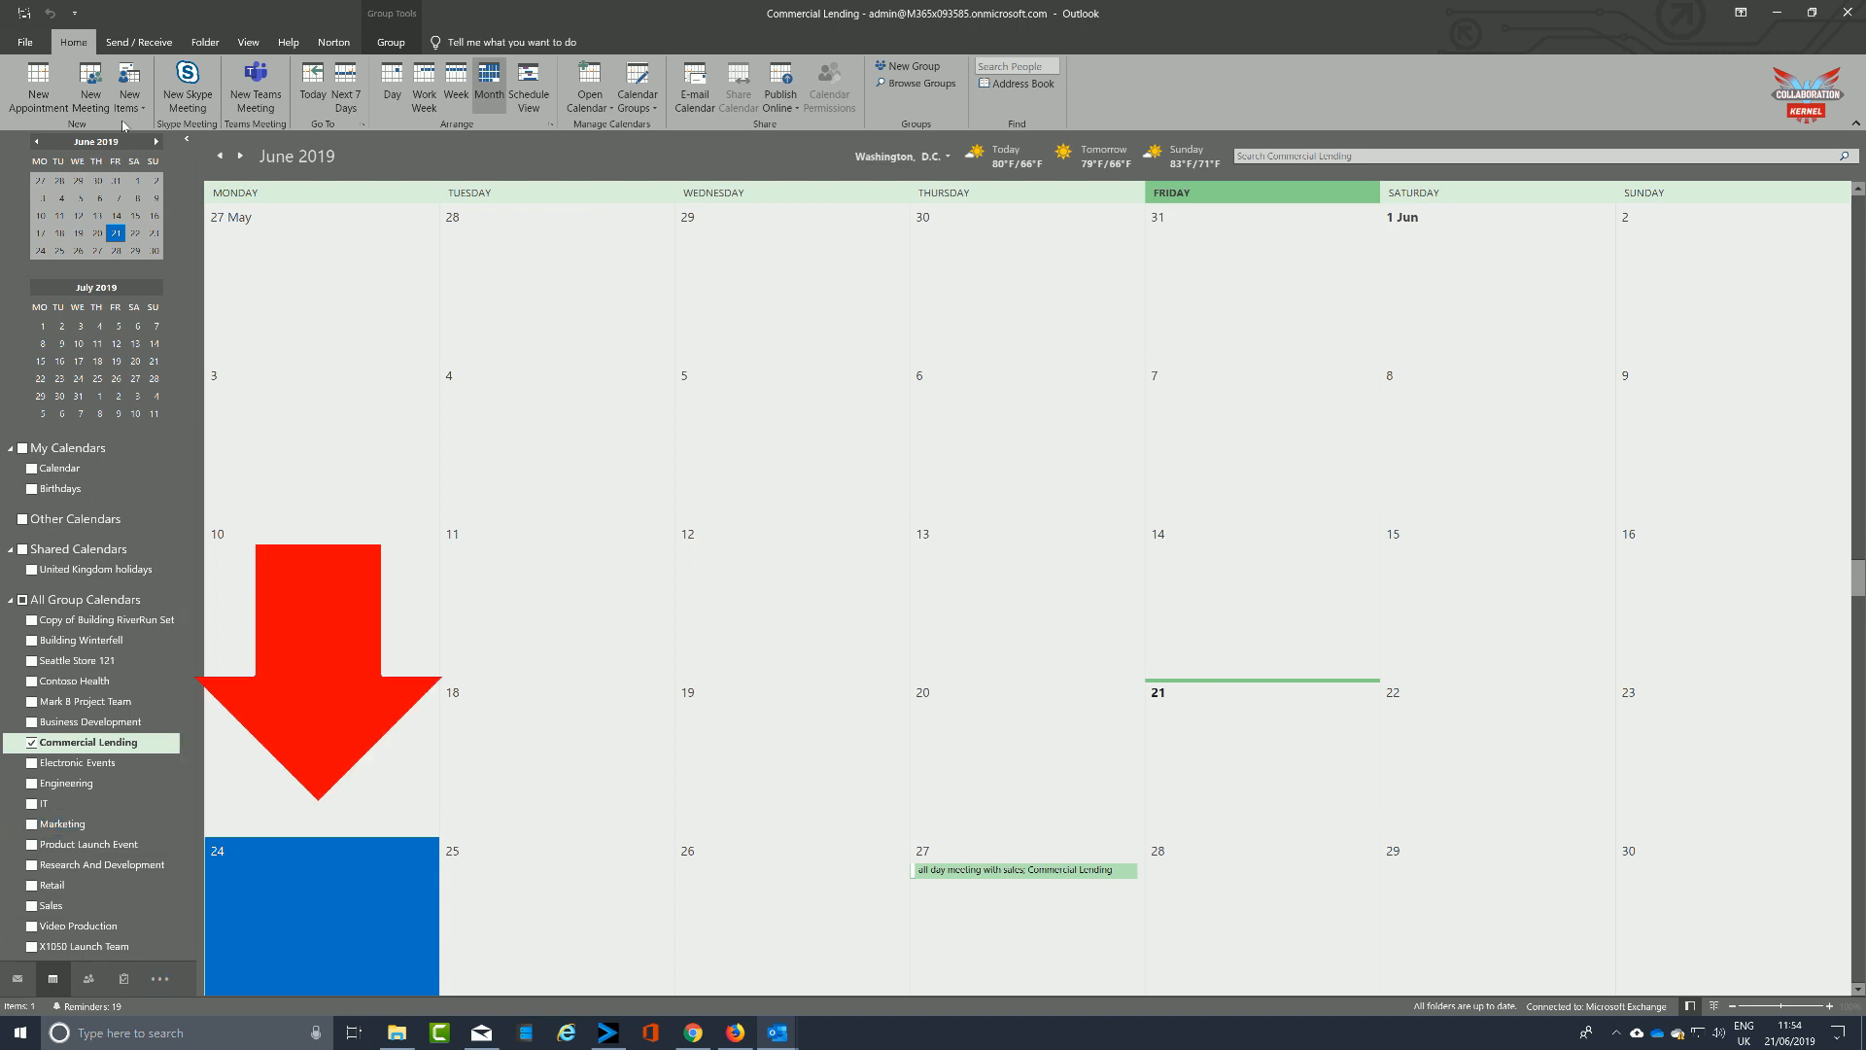
{"action": "left_click", "coordinate": [1848, 16]}
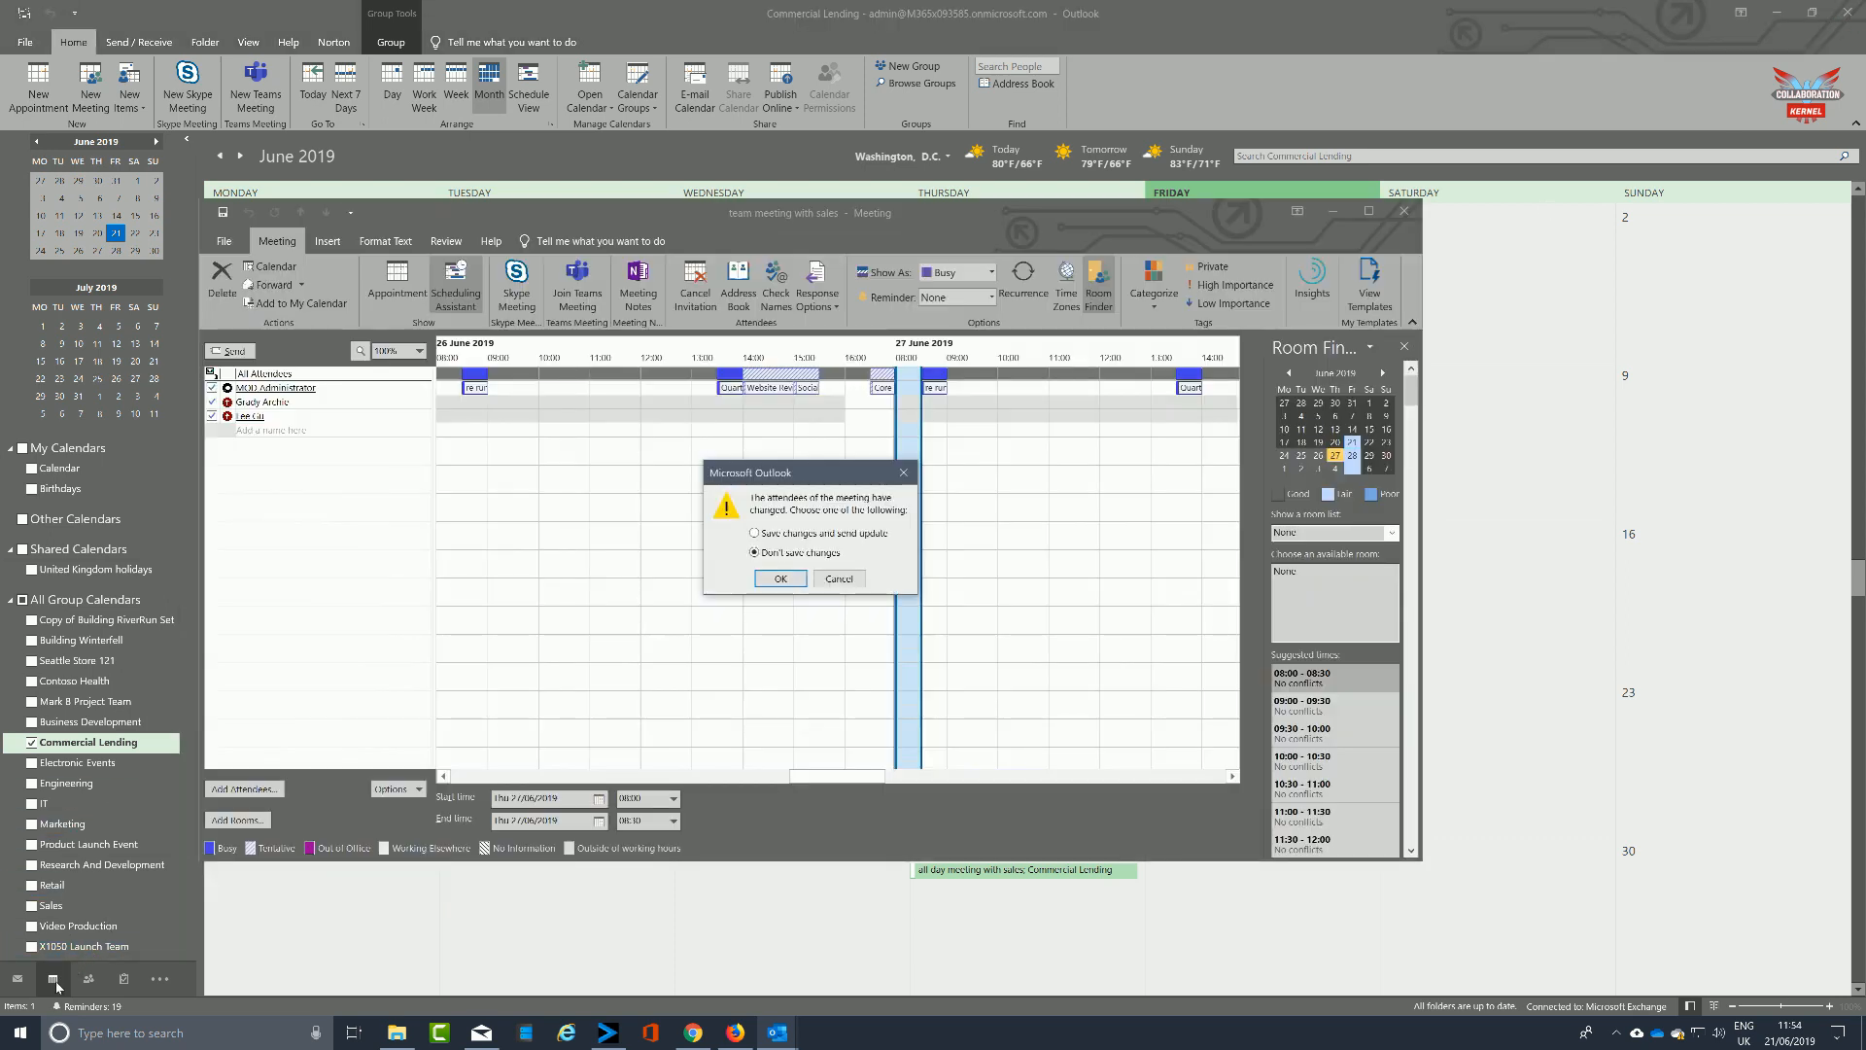
{"action": "left_click", "coordinate": [55, 984]}
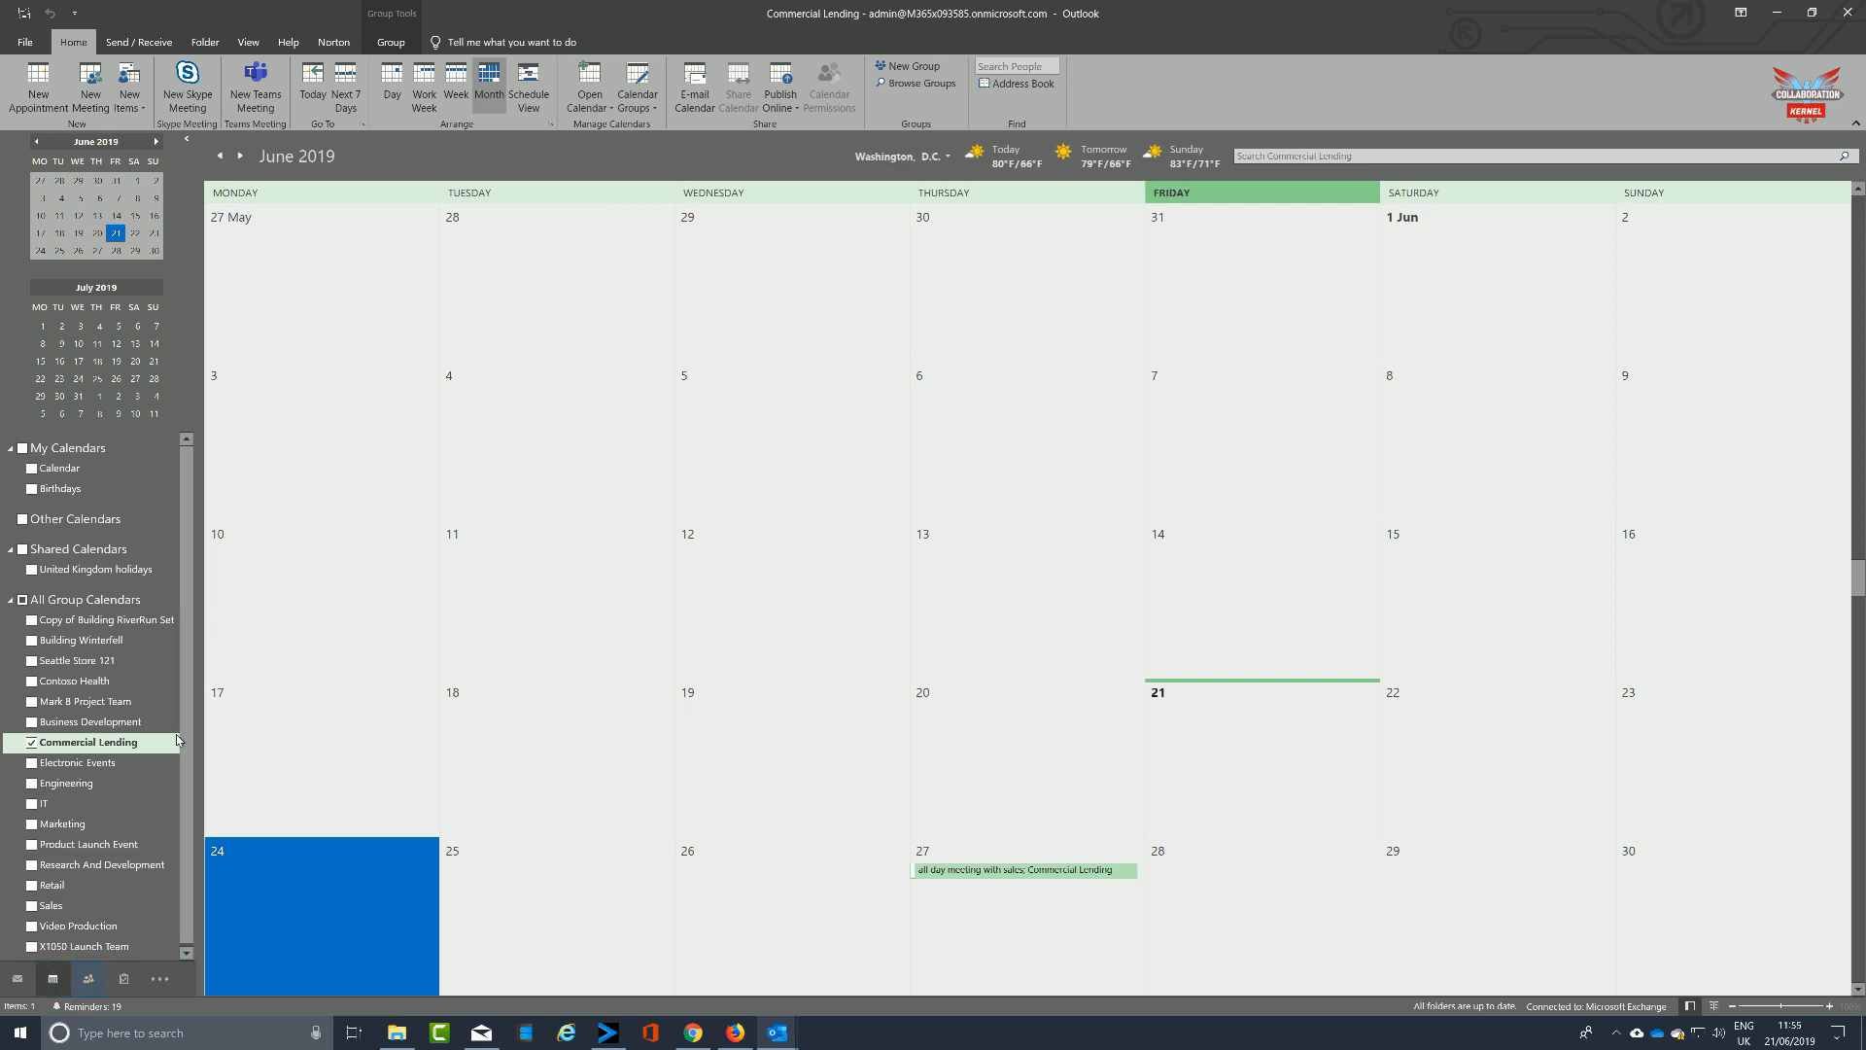
Step: Create an event on Monday 24 June with the subject "sales meeting" and the location "bear inn pub table 4"
{"action": "double_click", "coordinate": [319, 859]}
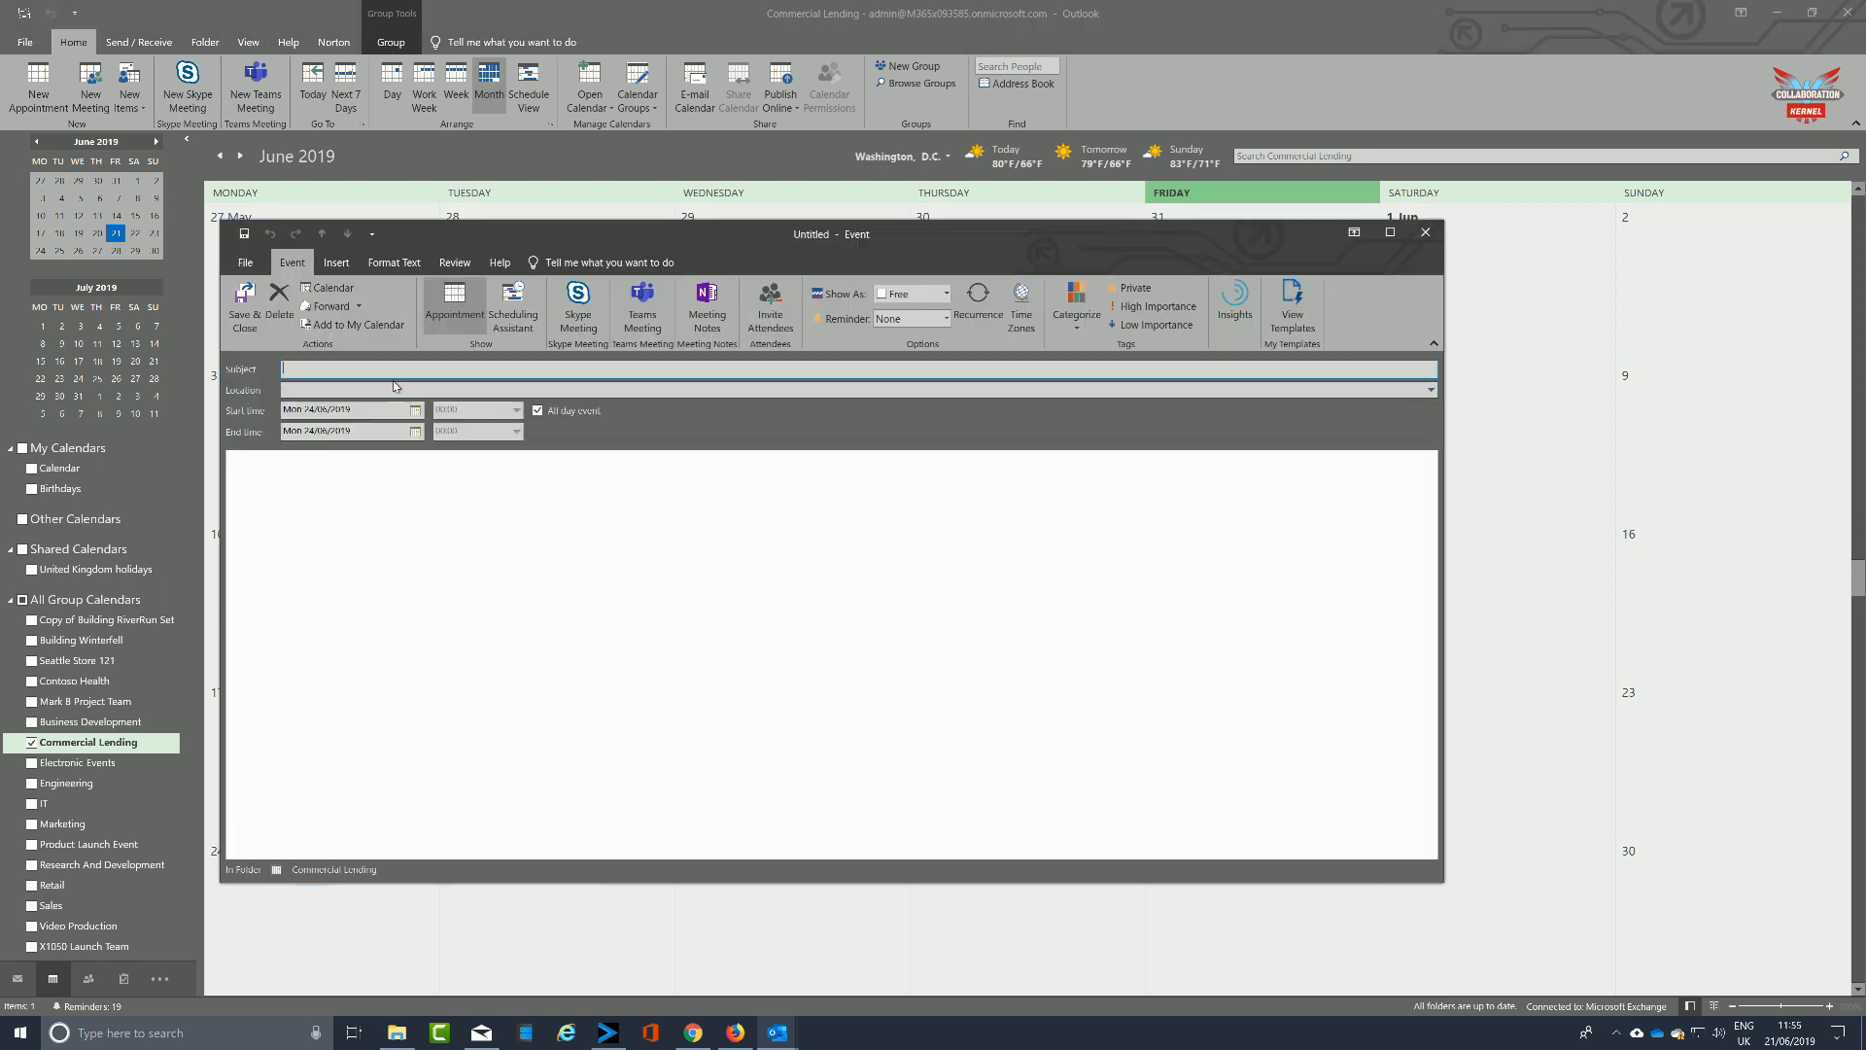
{"action": "type", "text": "sales meeting"}
{"action": "left_click", "coordinate": [364, 389]}
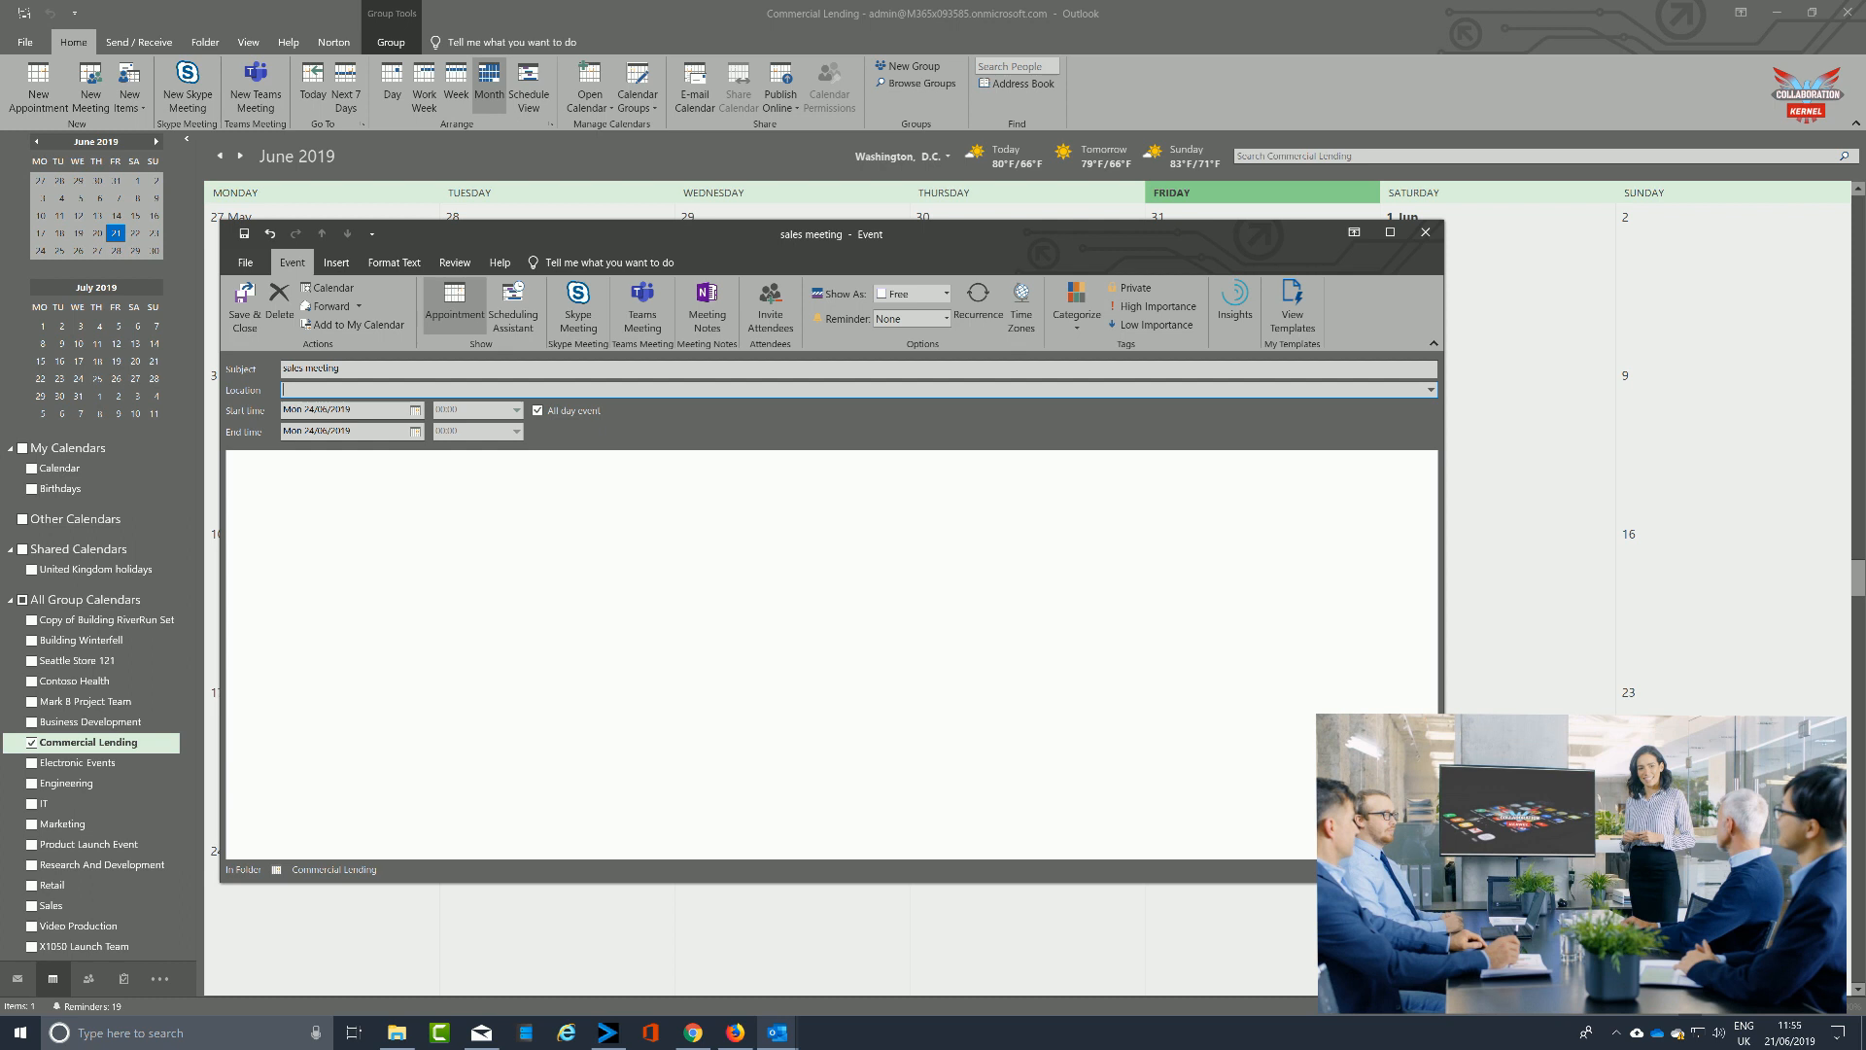
{"action": "type", "text": "pub table 4"}
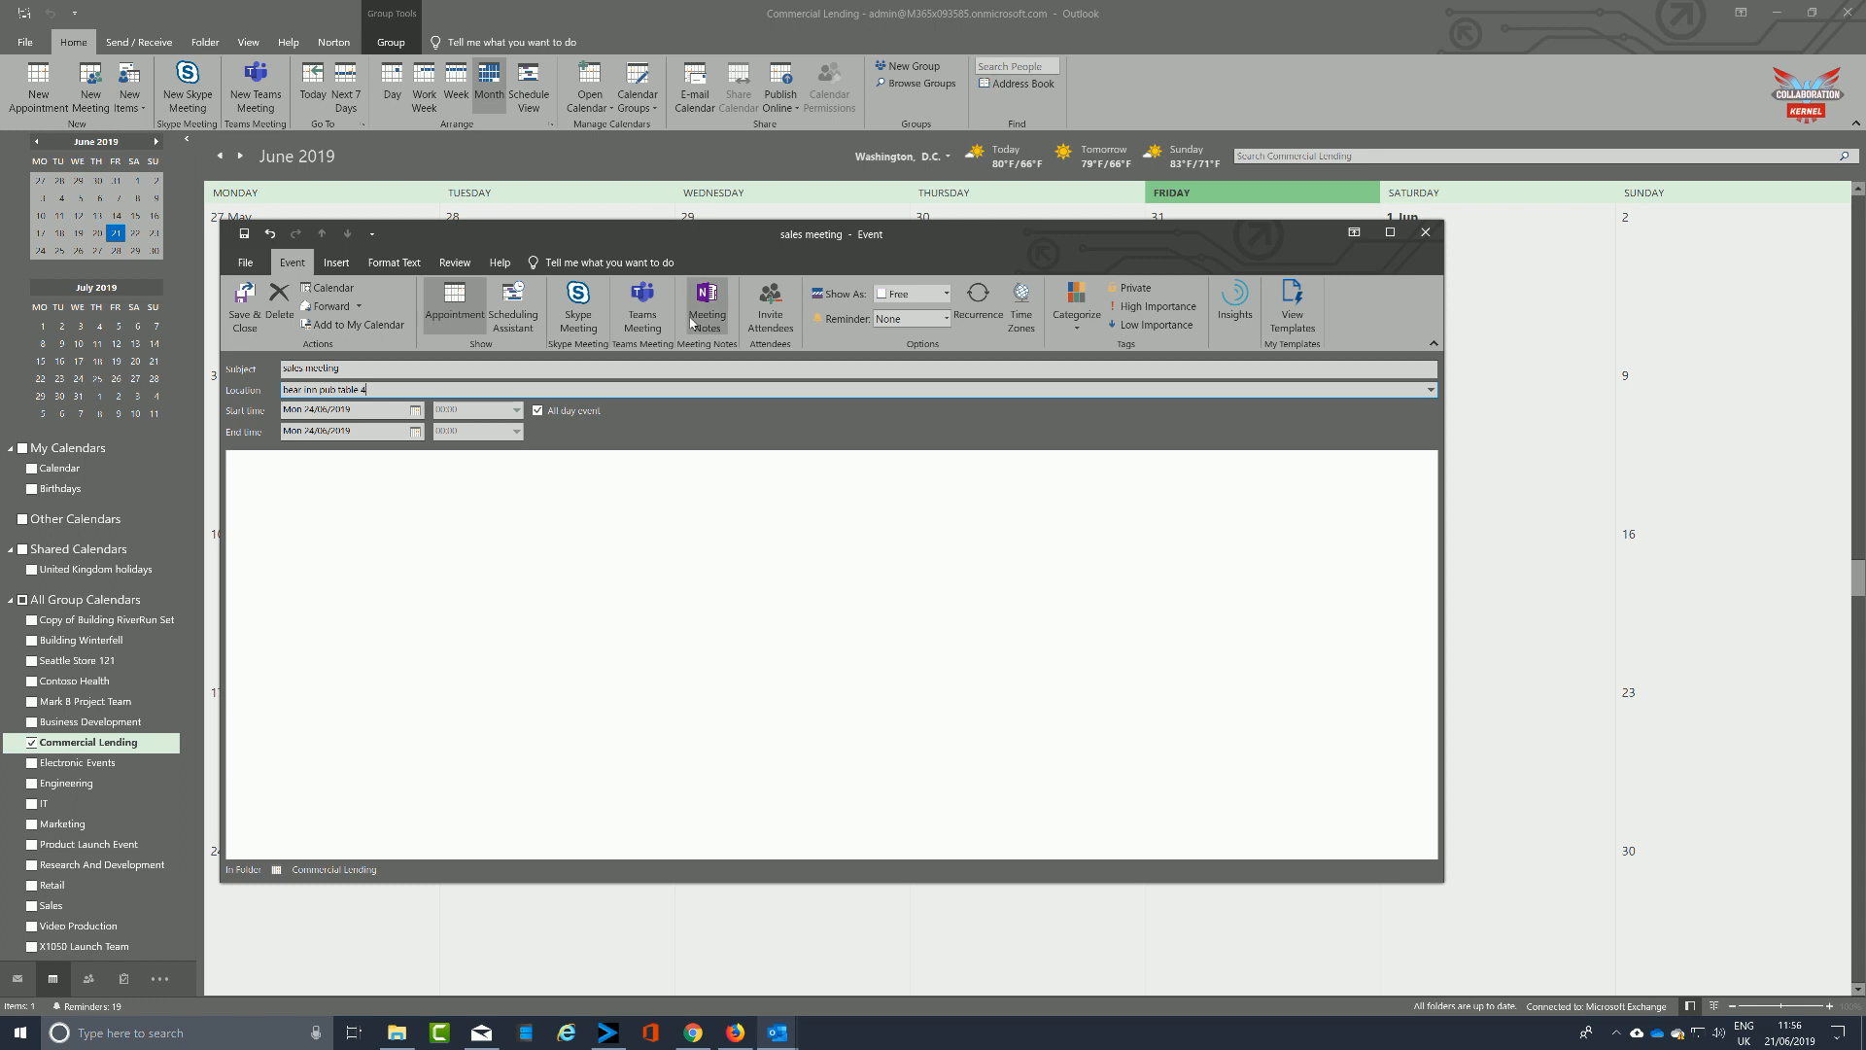
Step: Turn the event into a Microsoft Teams meeting and add the text "To discuss q4 earnings" above the join link
{"action": "left_click", "coordinate": [655, 311]}
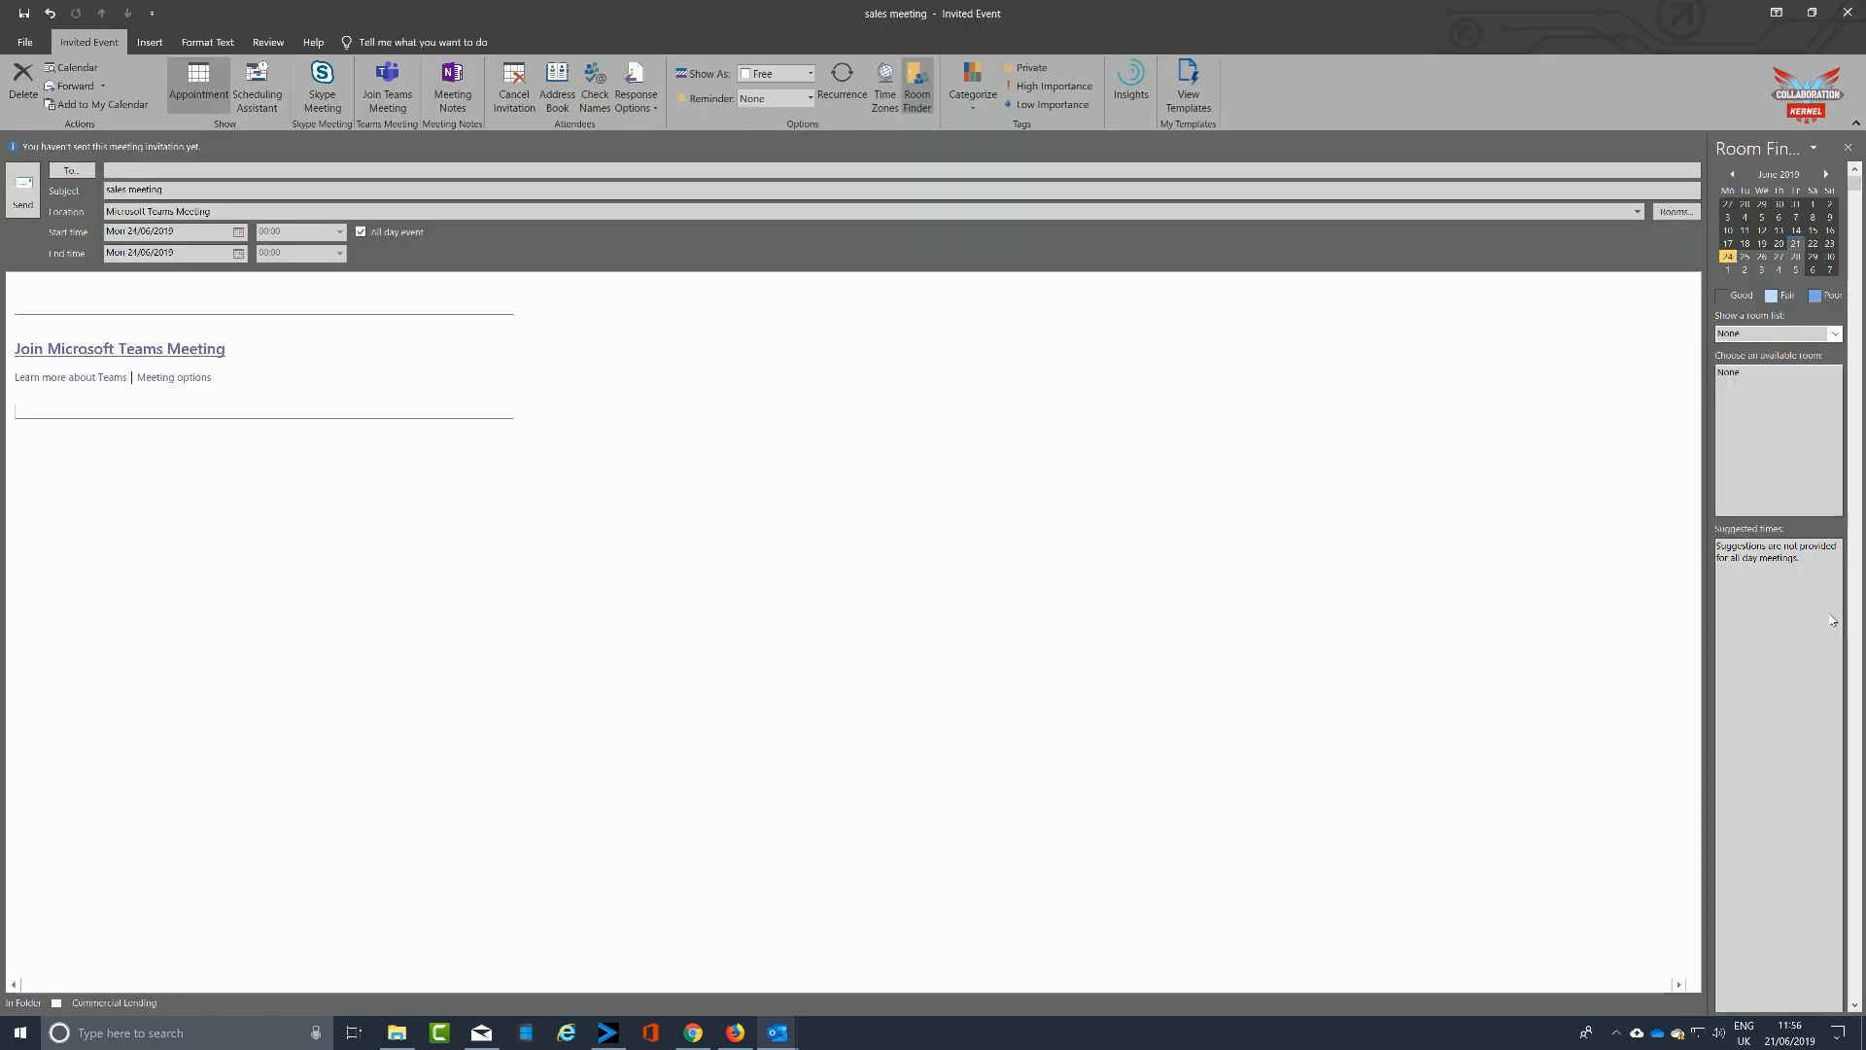
{"action": "left_click", "coordinate": [130, 169]}
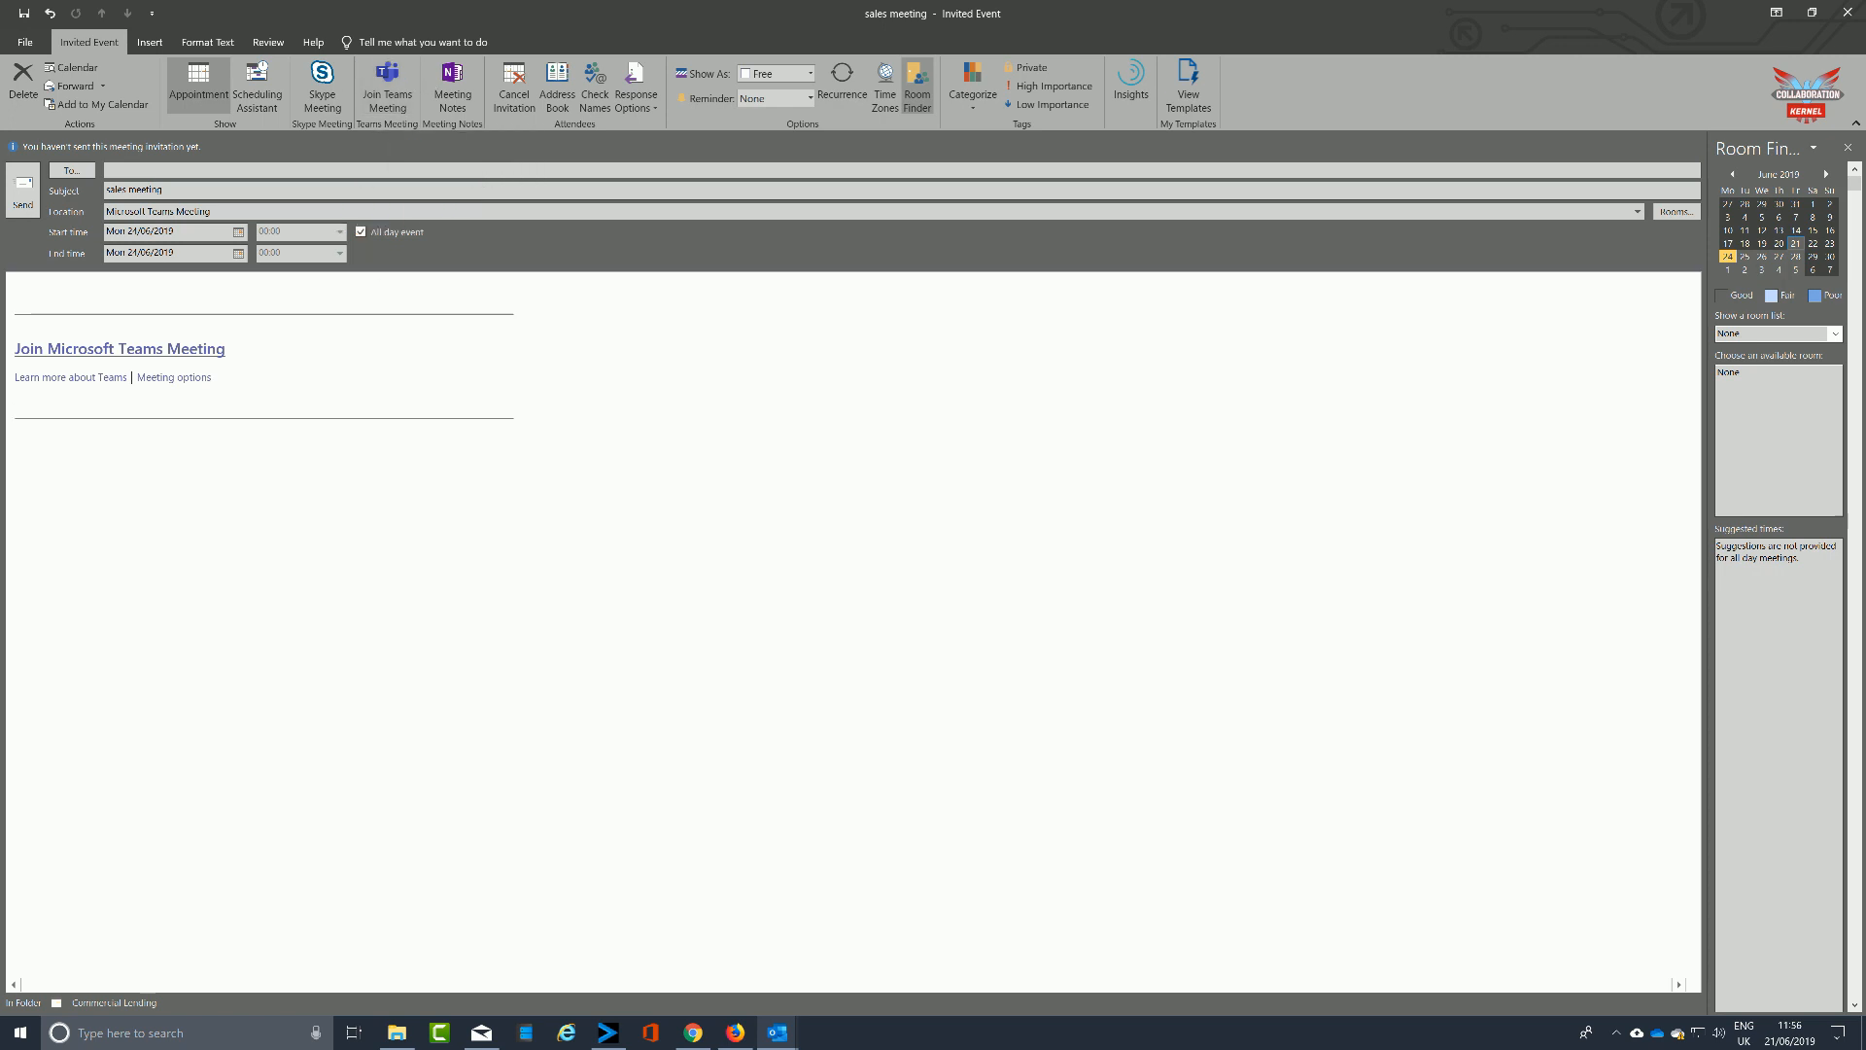
{"action": "key", "text": "Return"}
{"action": "key", "text": "Return"}
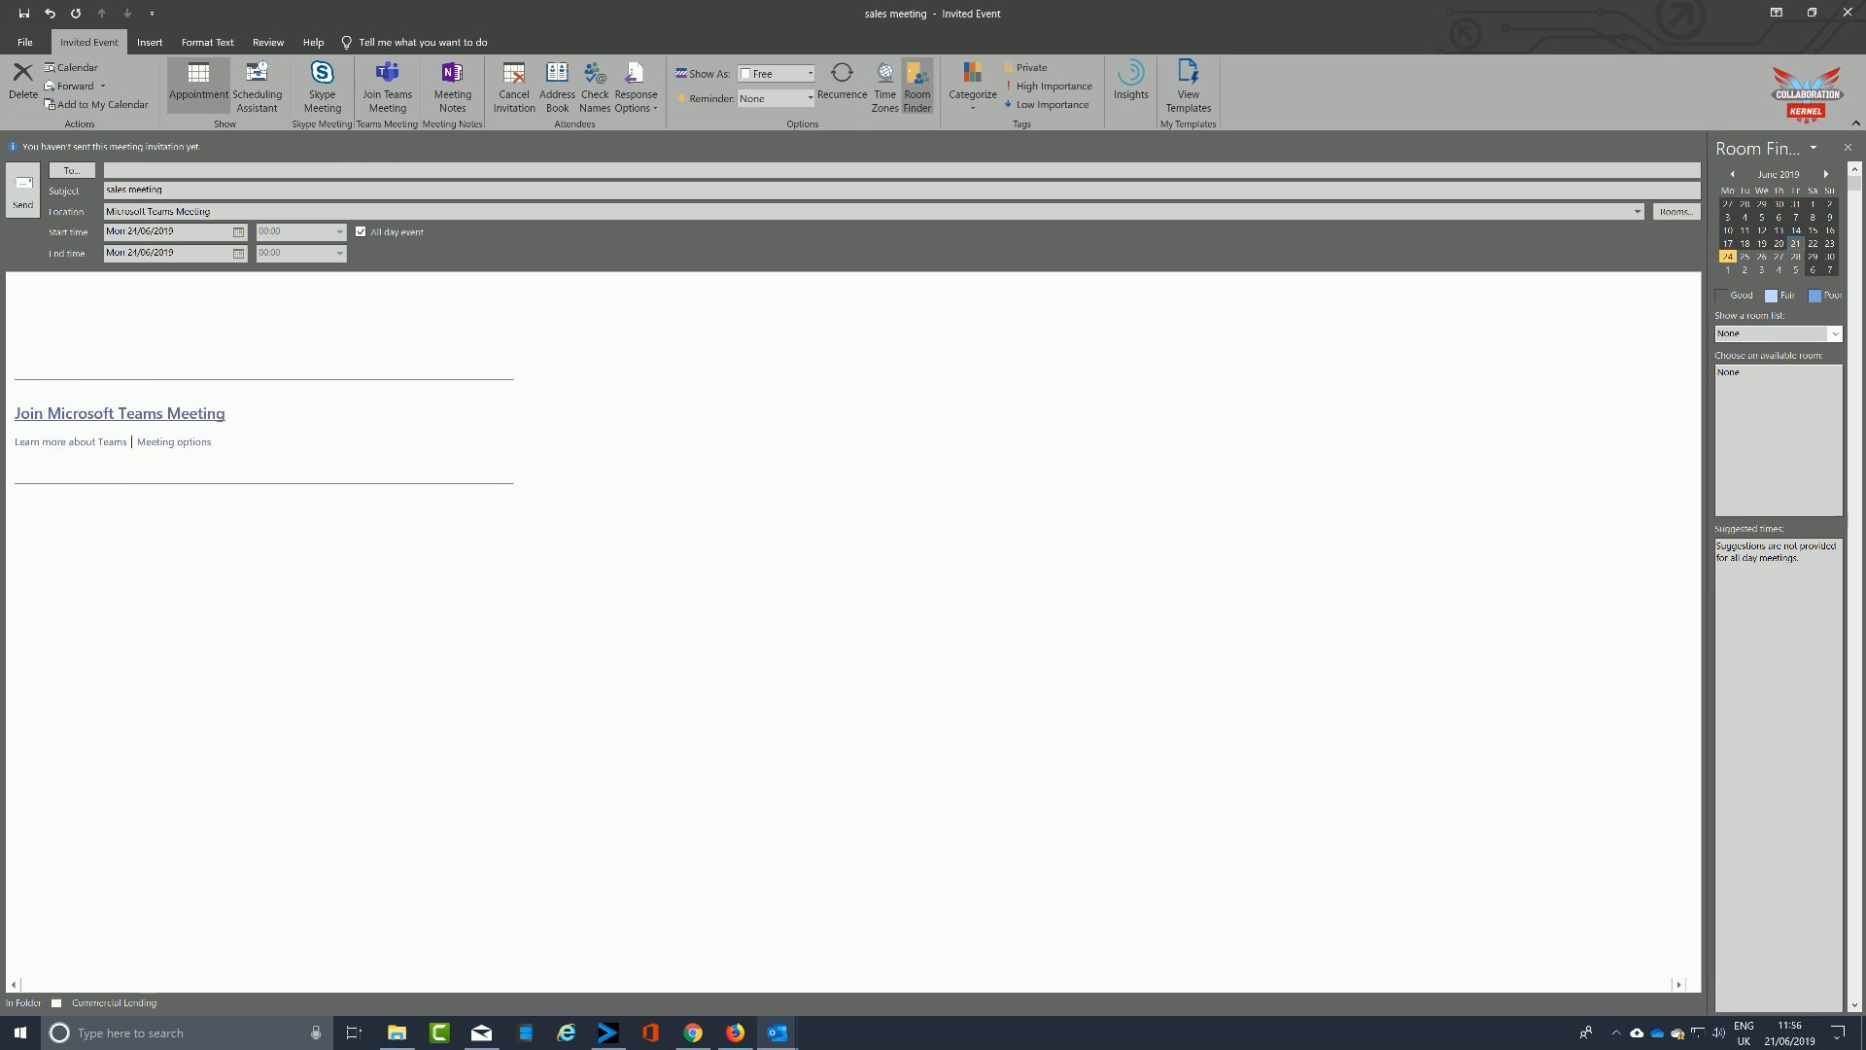
{"action": "type", "text": "To discuss q4 earnings"}
Step: Invite the suggested contact matching "g" and check the attendees' availability on 24 June in the Scheduling Assistant
{"action": "left_click", "coordinate": [203, 172]}
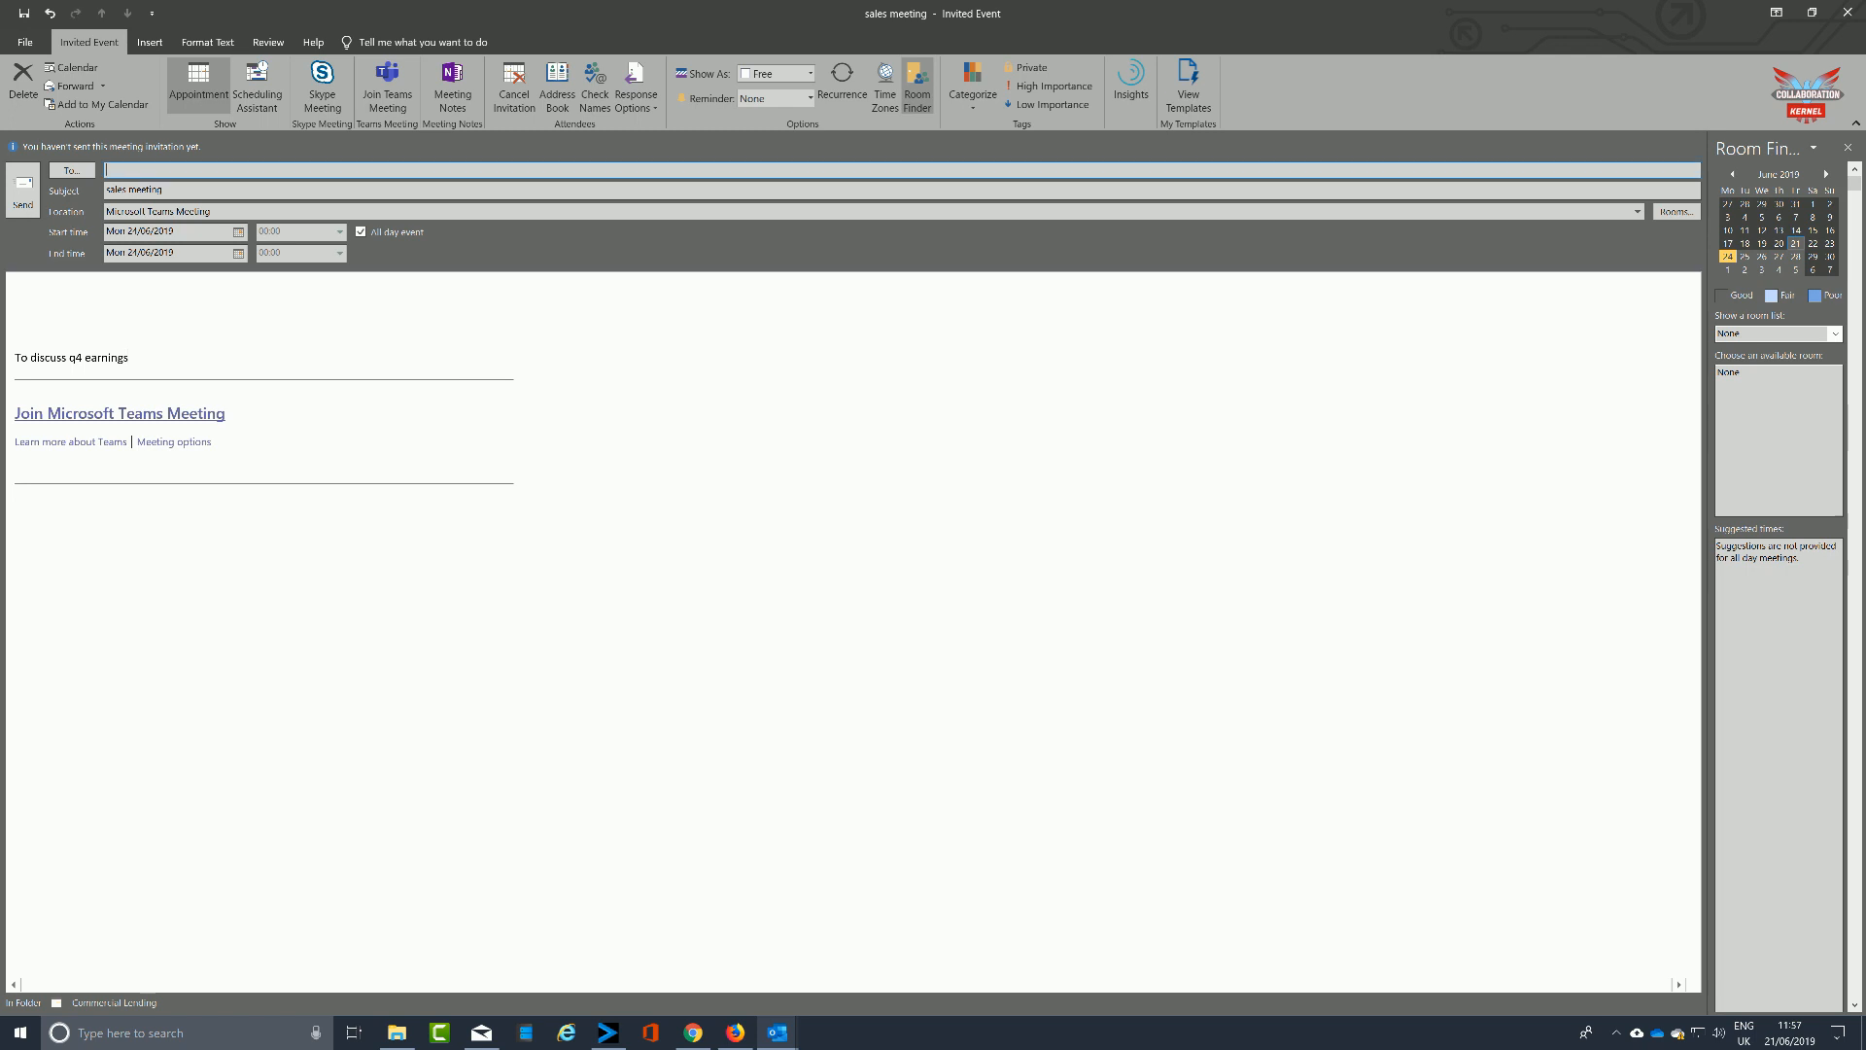
{"action": "type", "text": "g"}
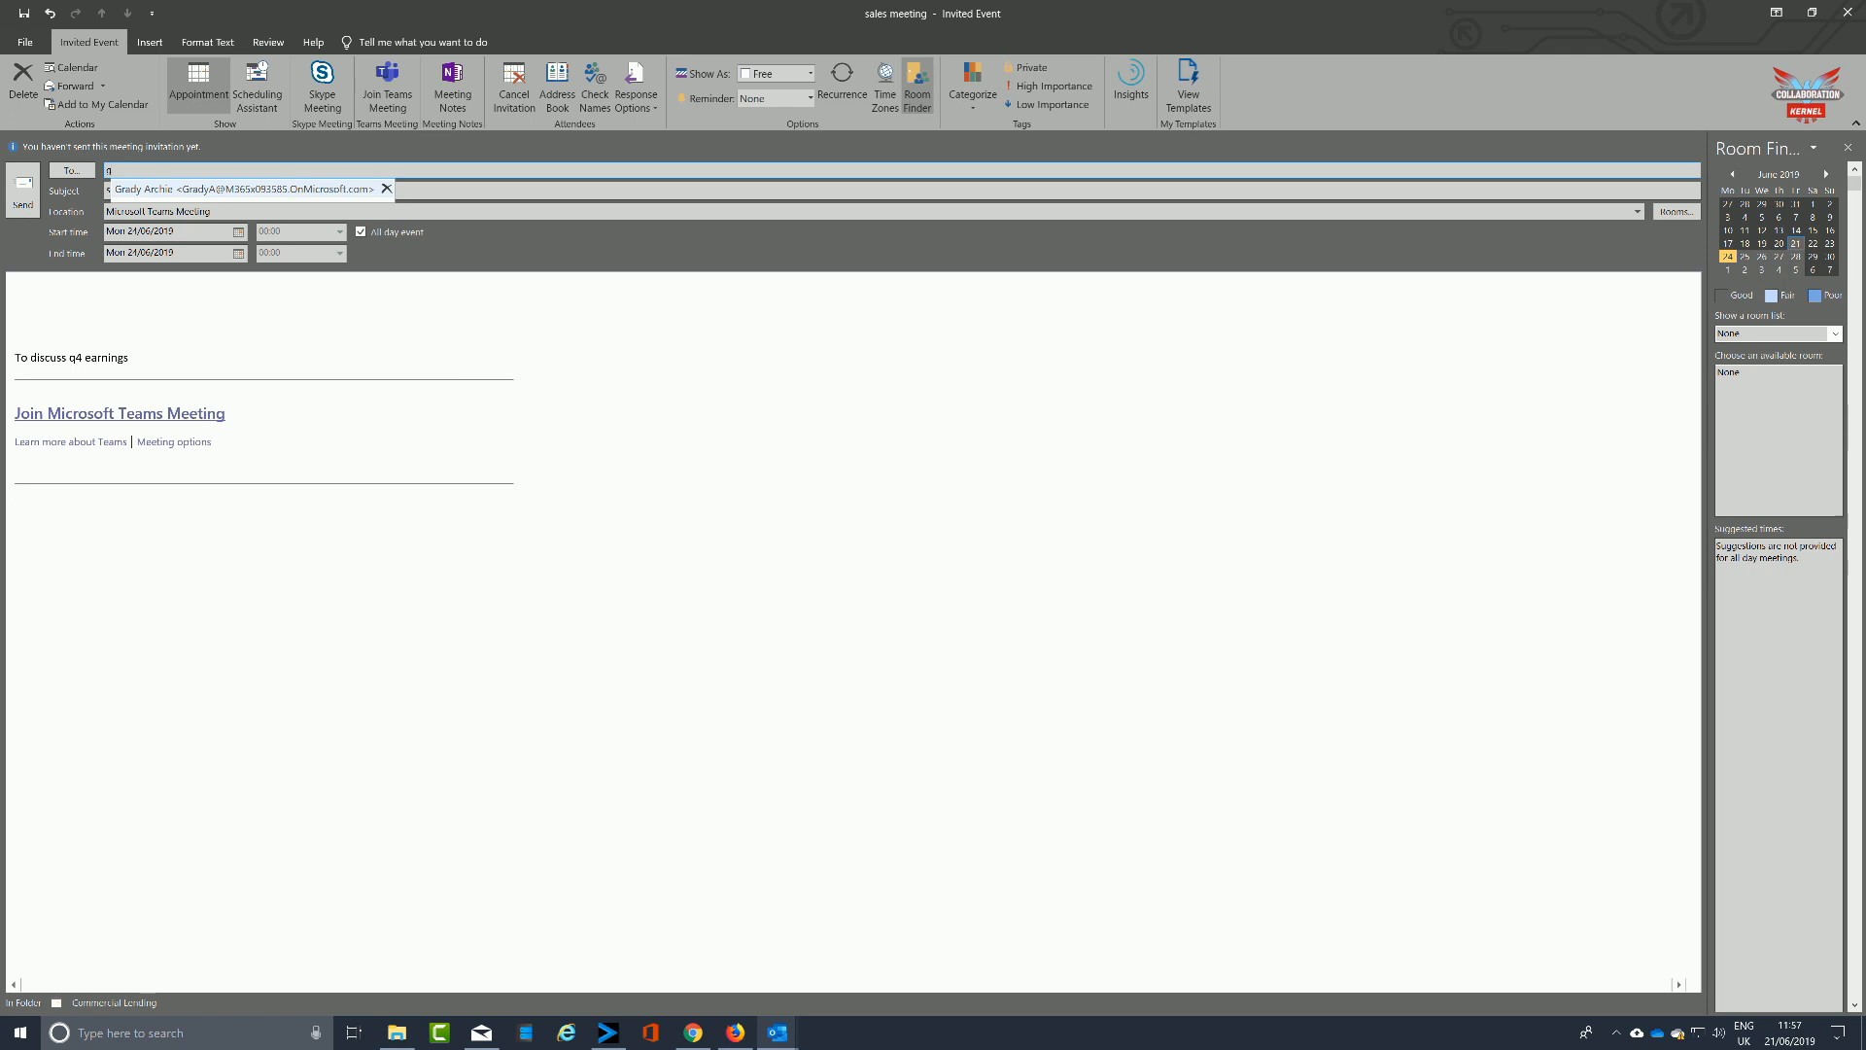
{"action": "left_click", "coordinate": [152, 191]}
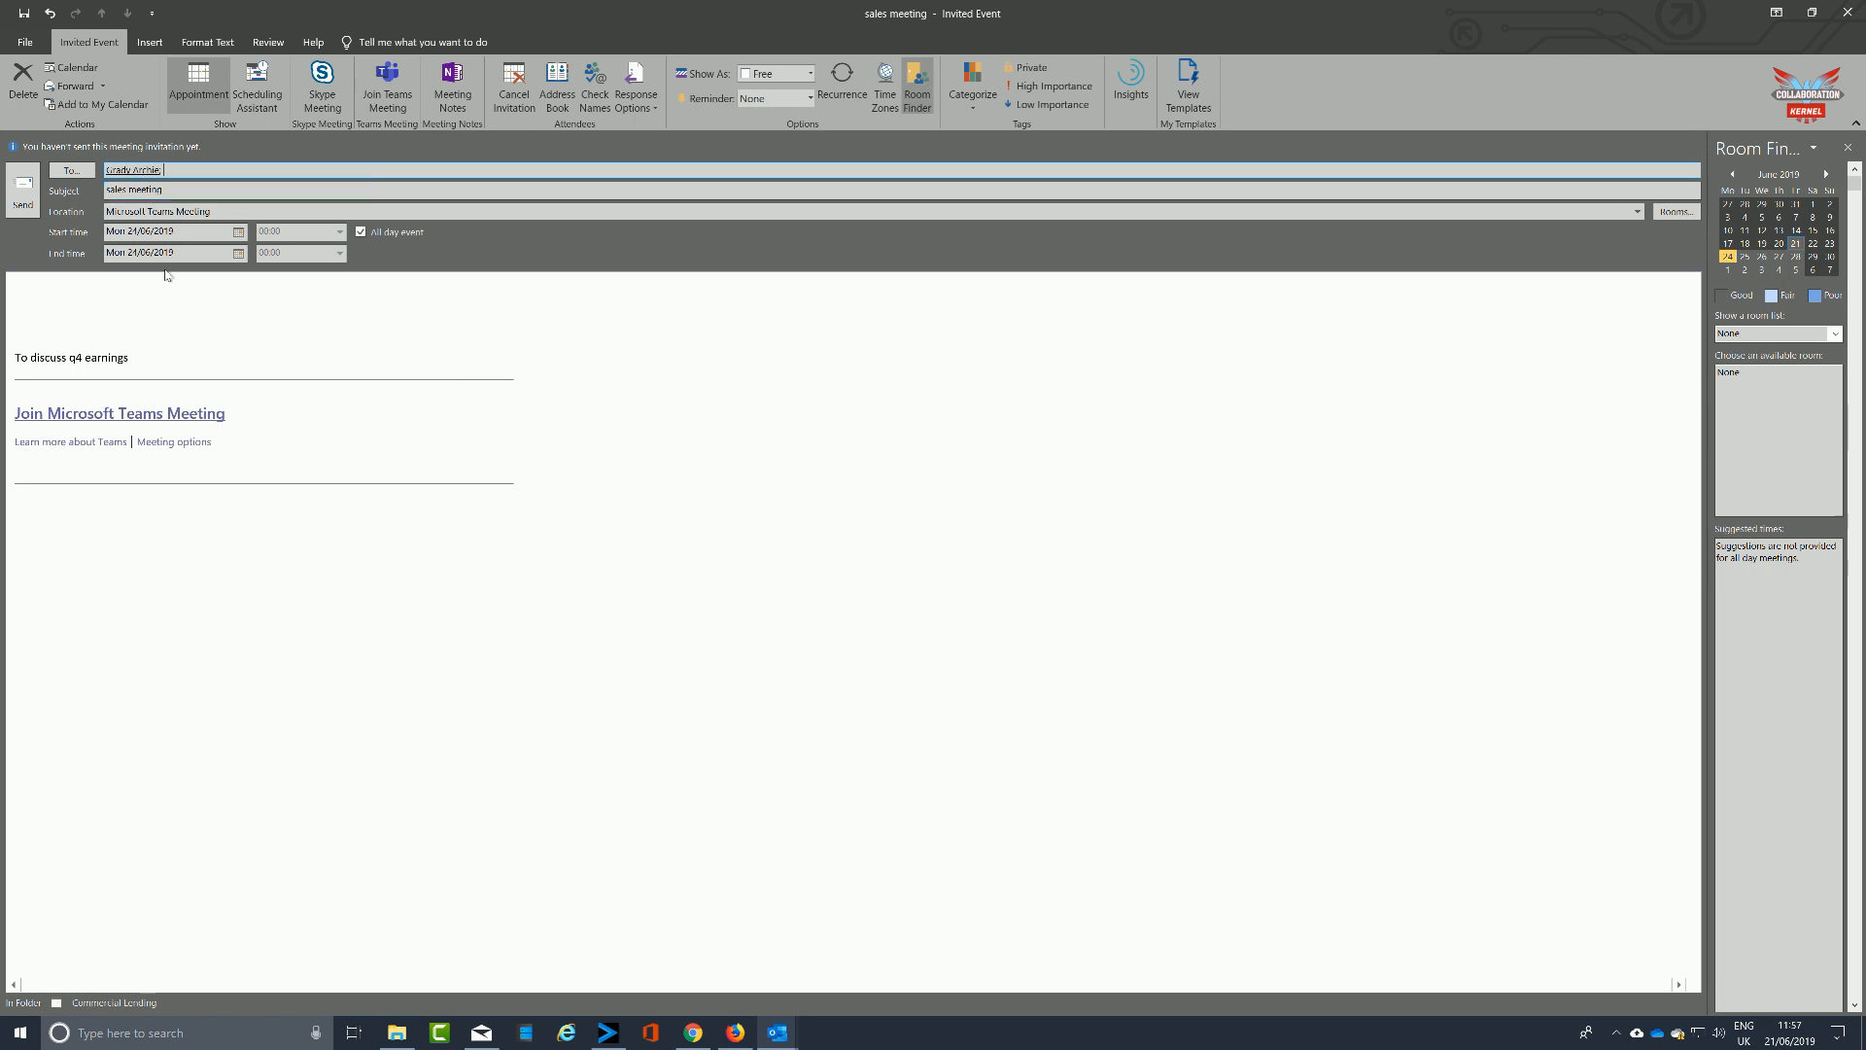
{"action": "left_click", "coordinate": [258, 82]}
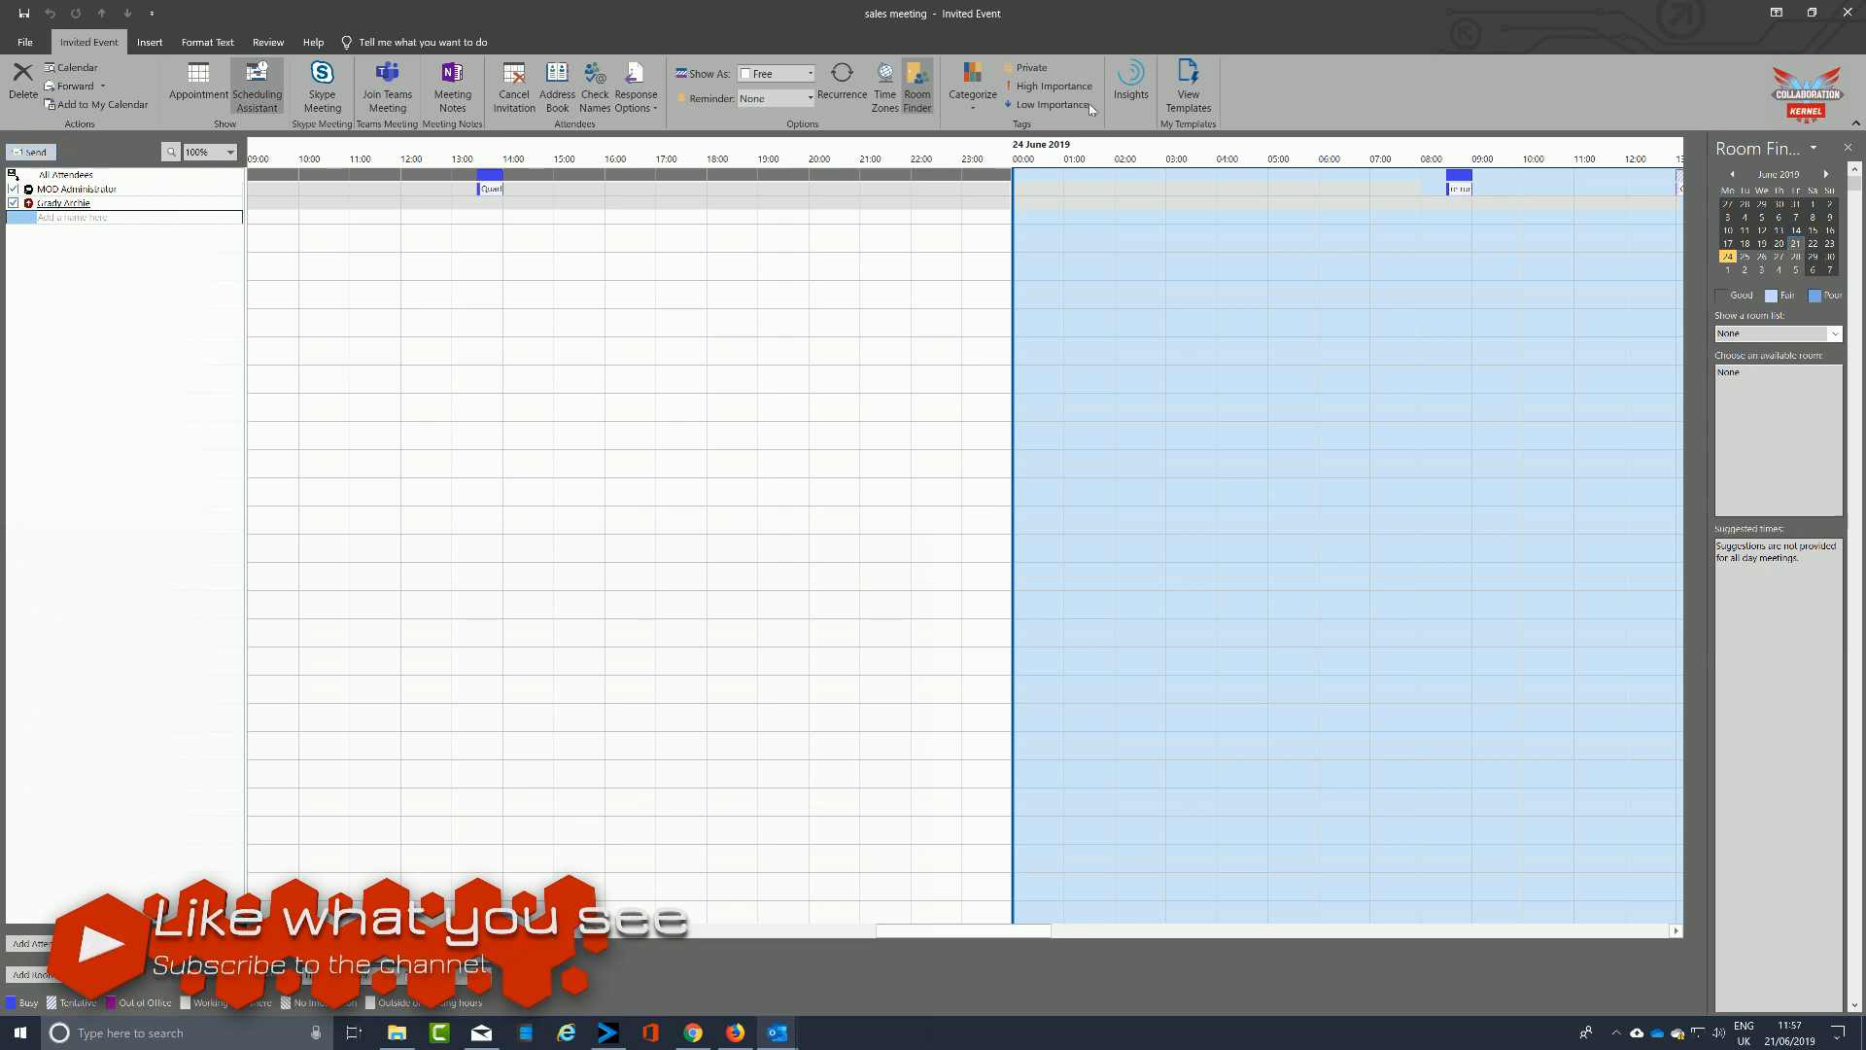
{"action": "left_click", "coordinate": [195, 93]}
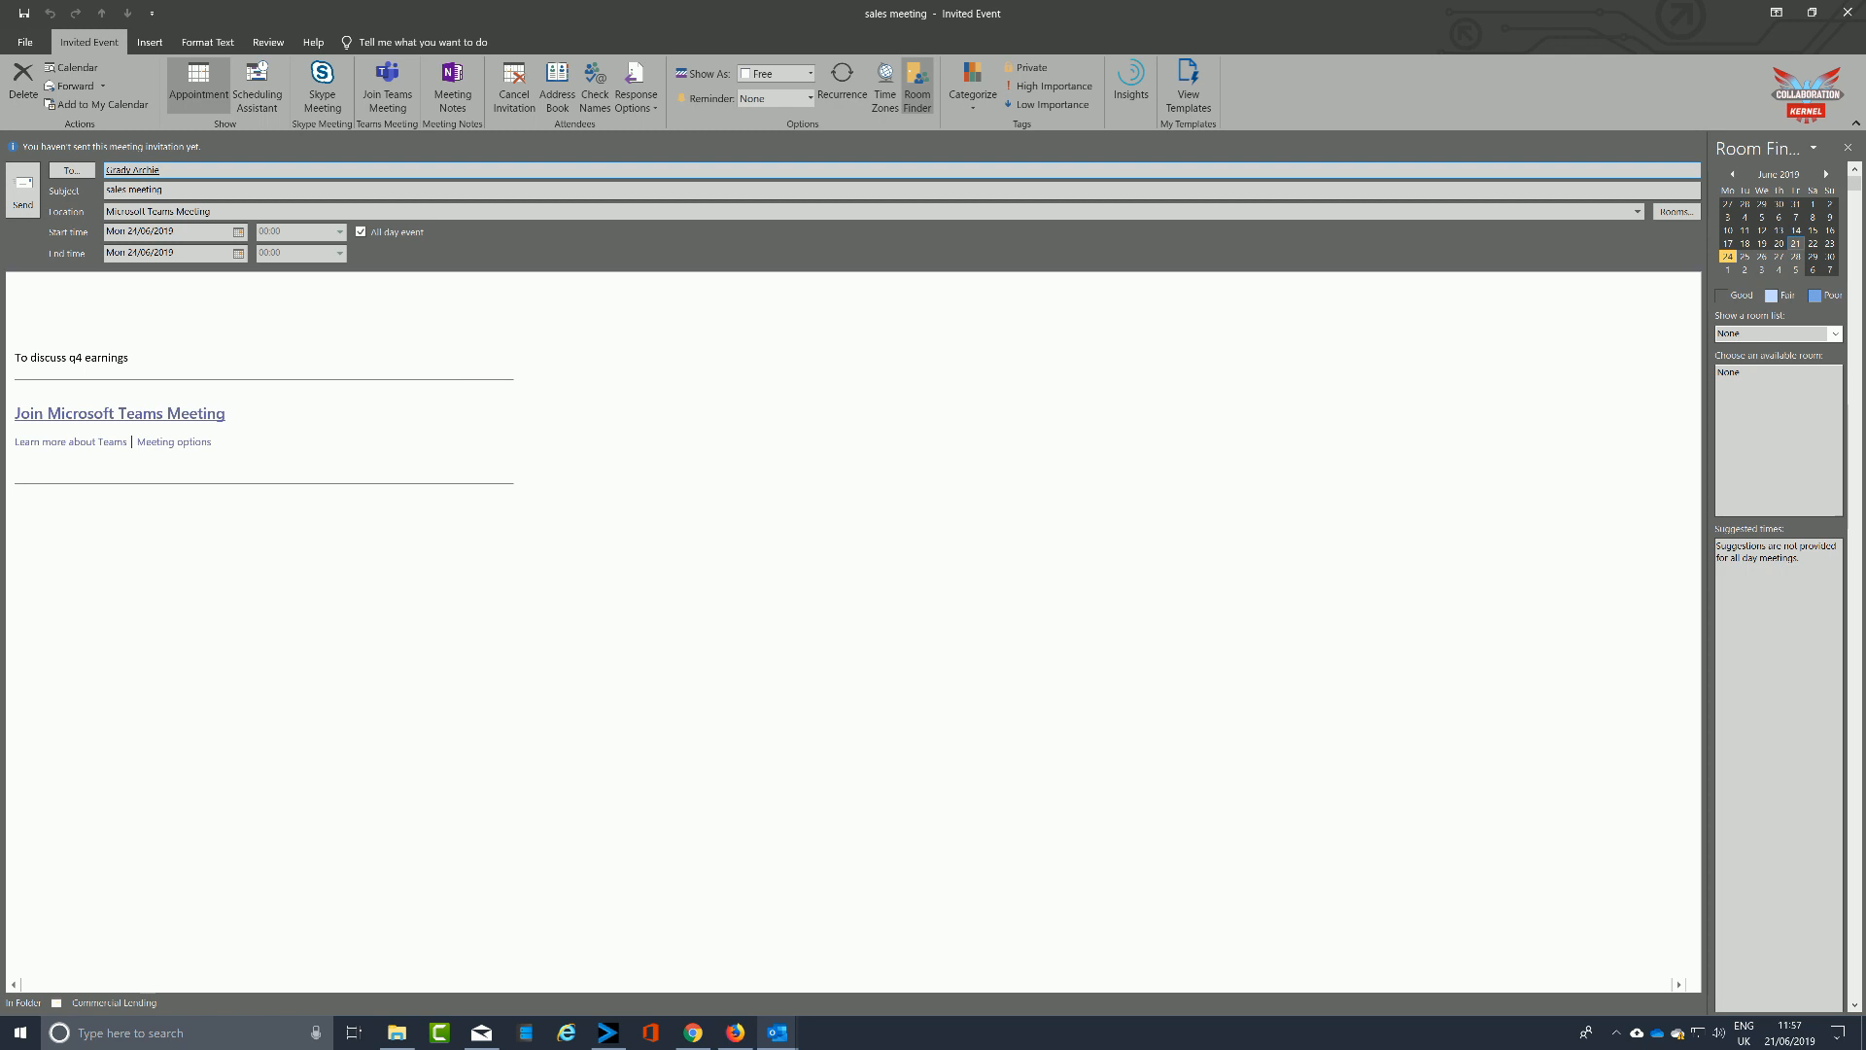
Step: Turn off the all-day option and set the meeting time from 10:00 to 12:30
{"action": "left_click", "coordinate": [362, 233]}
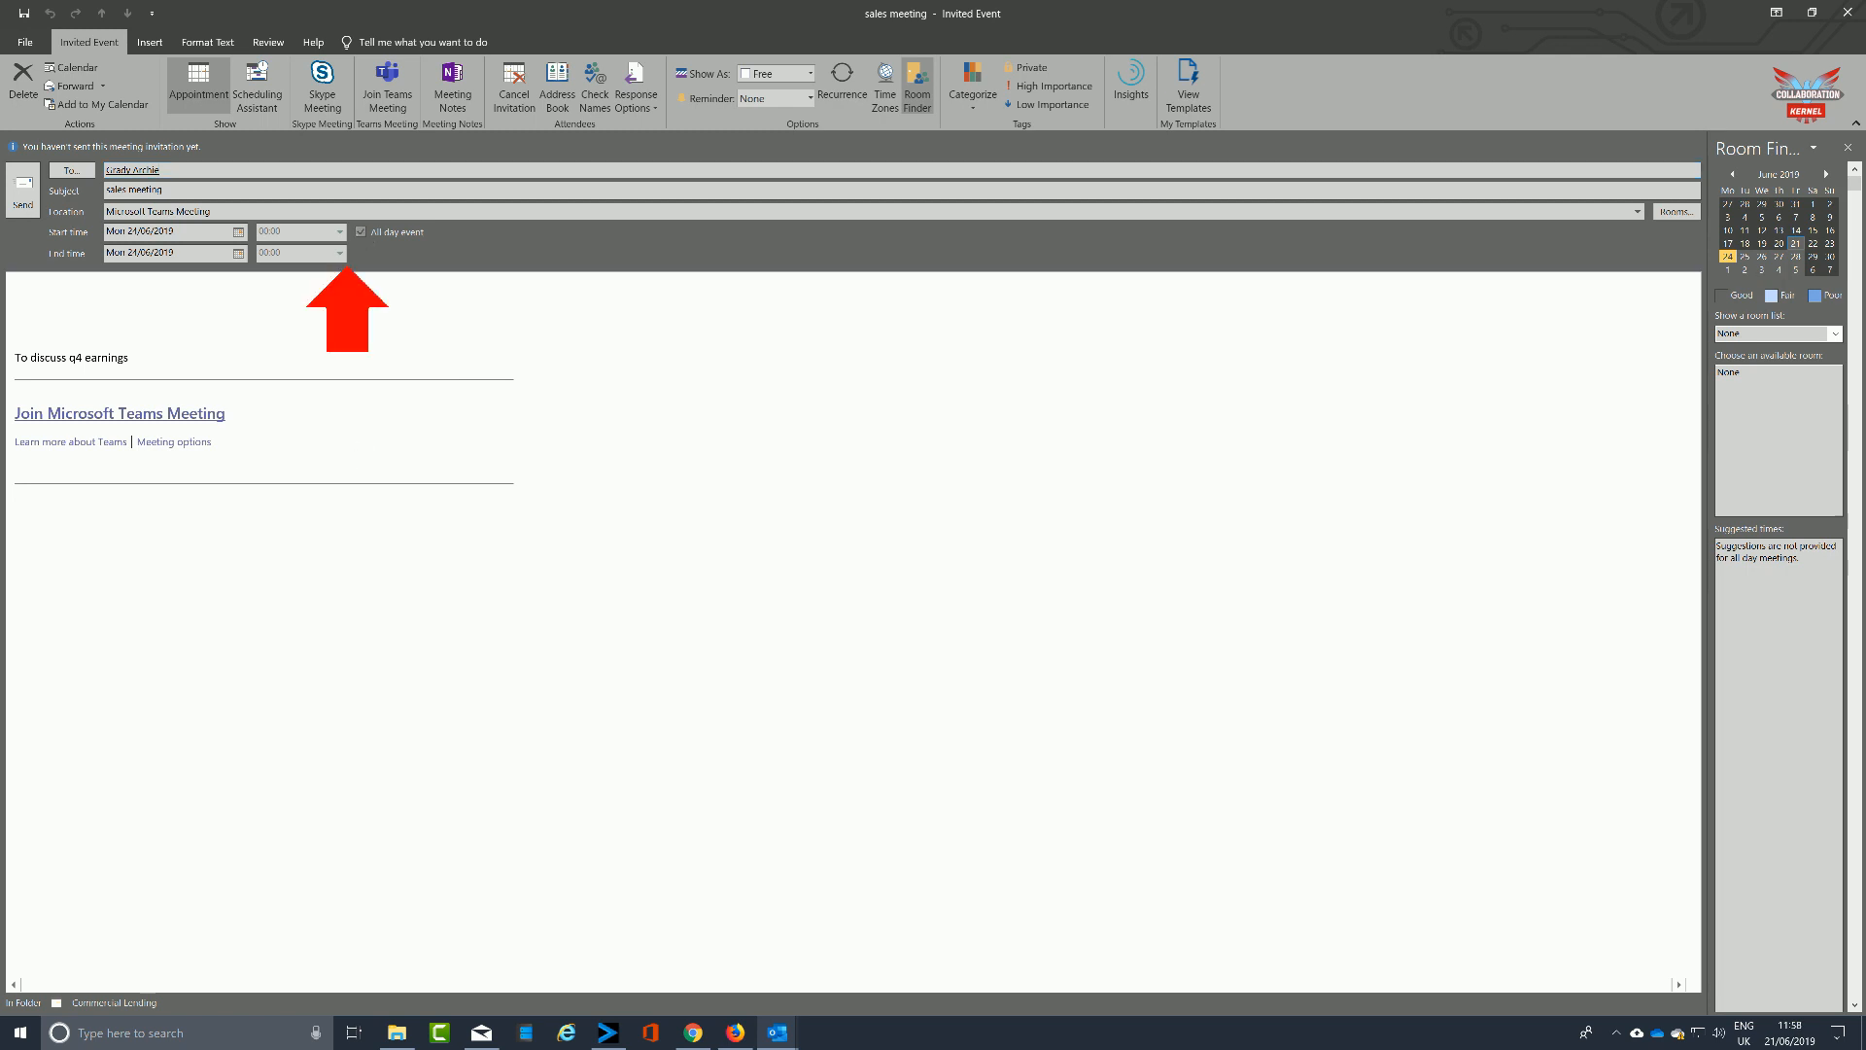
{"action": "left_click", "coordinate": [339, 232]}
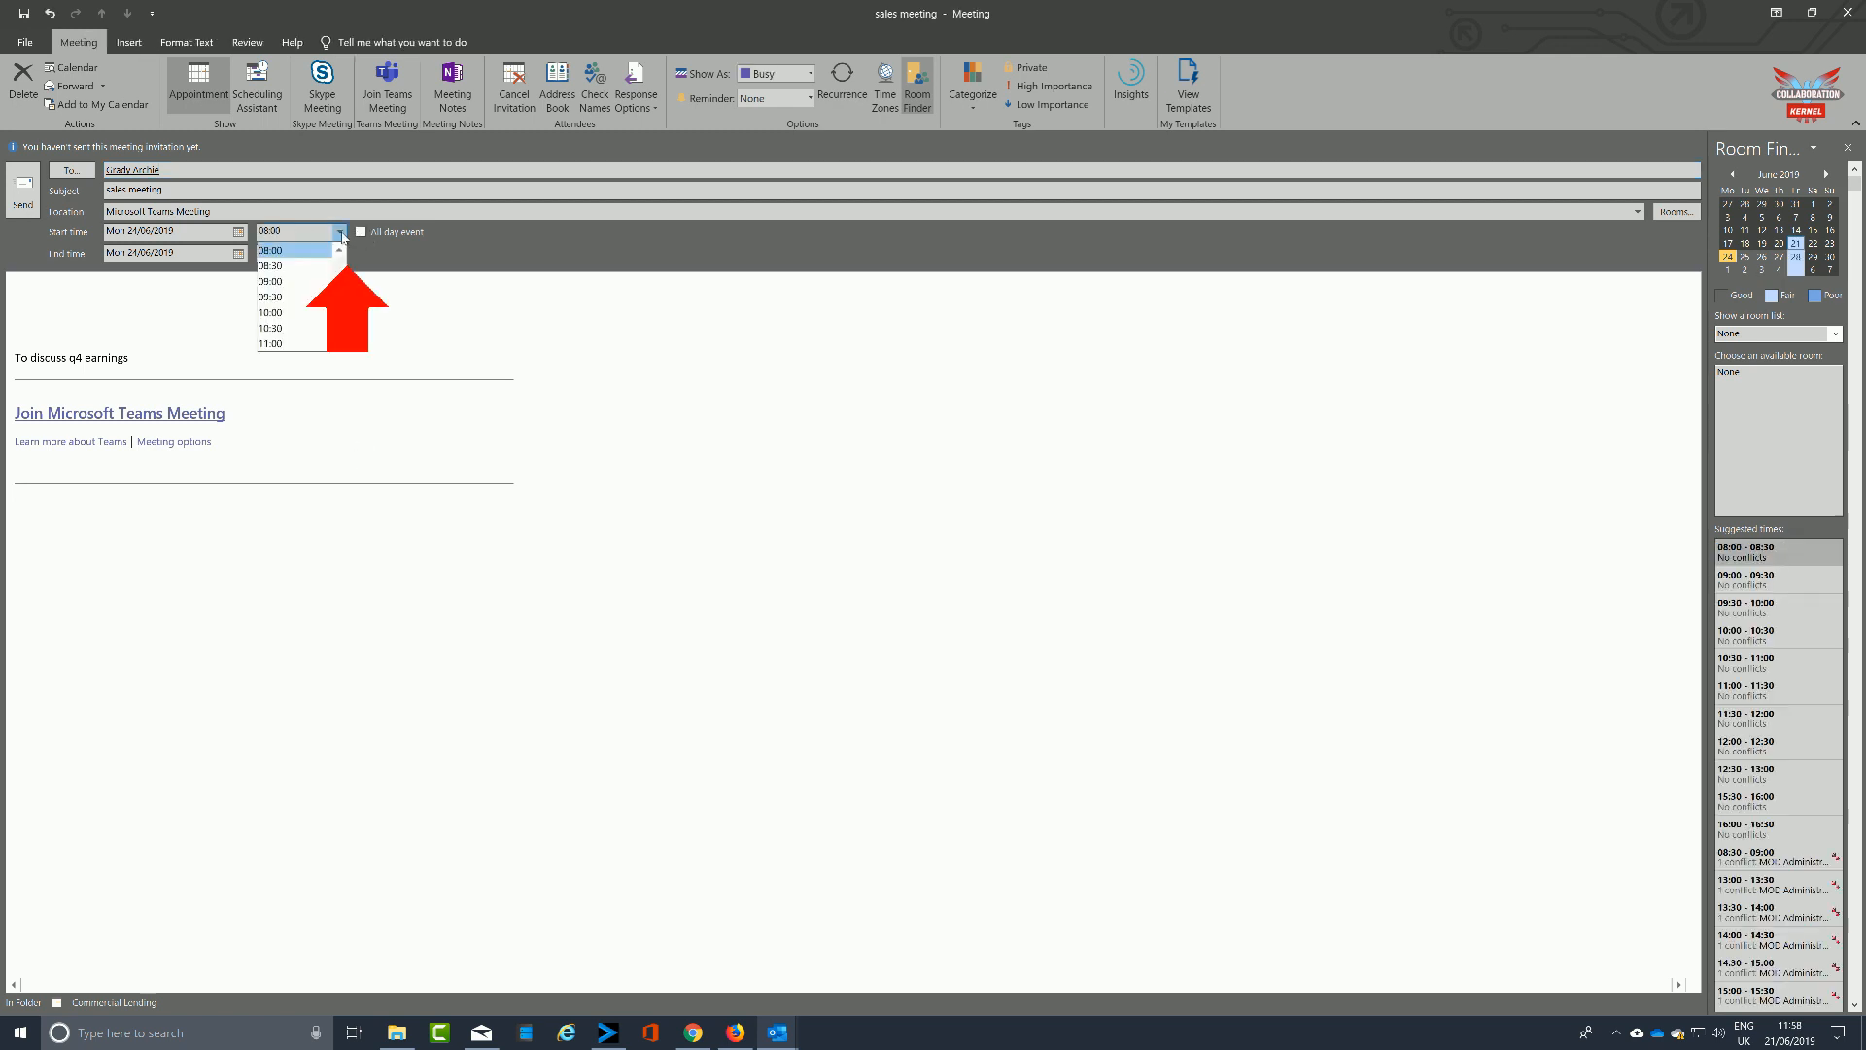
{"action": "left_click", "coordinate": [295, 316]}
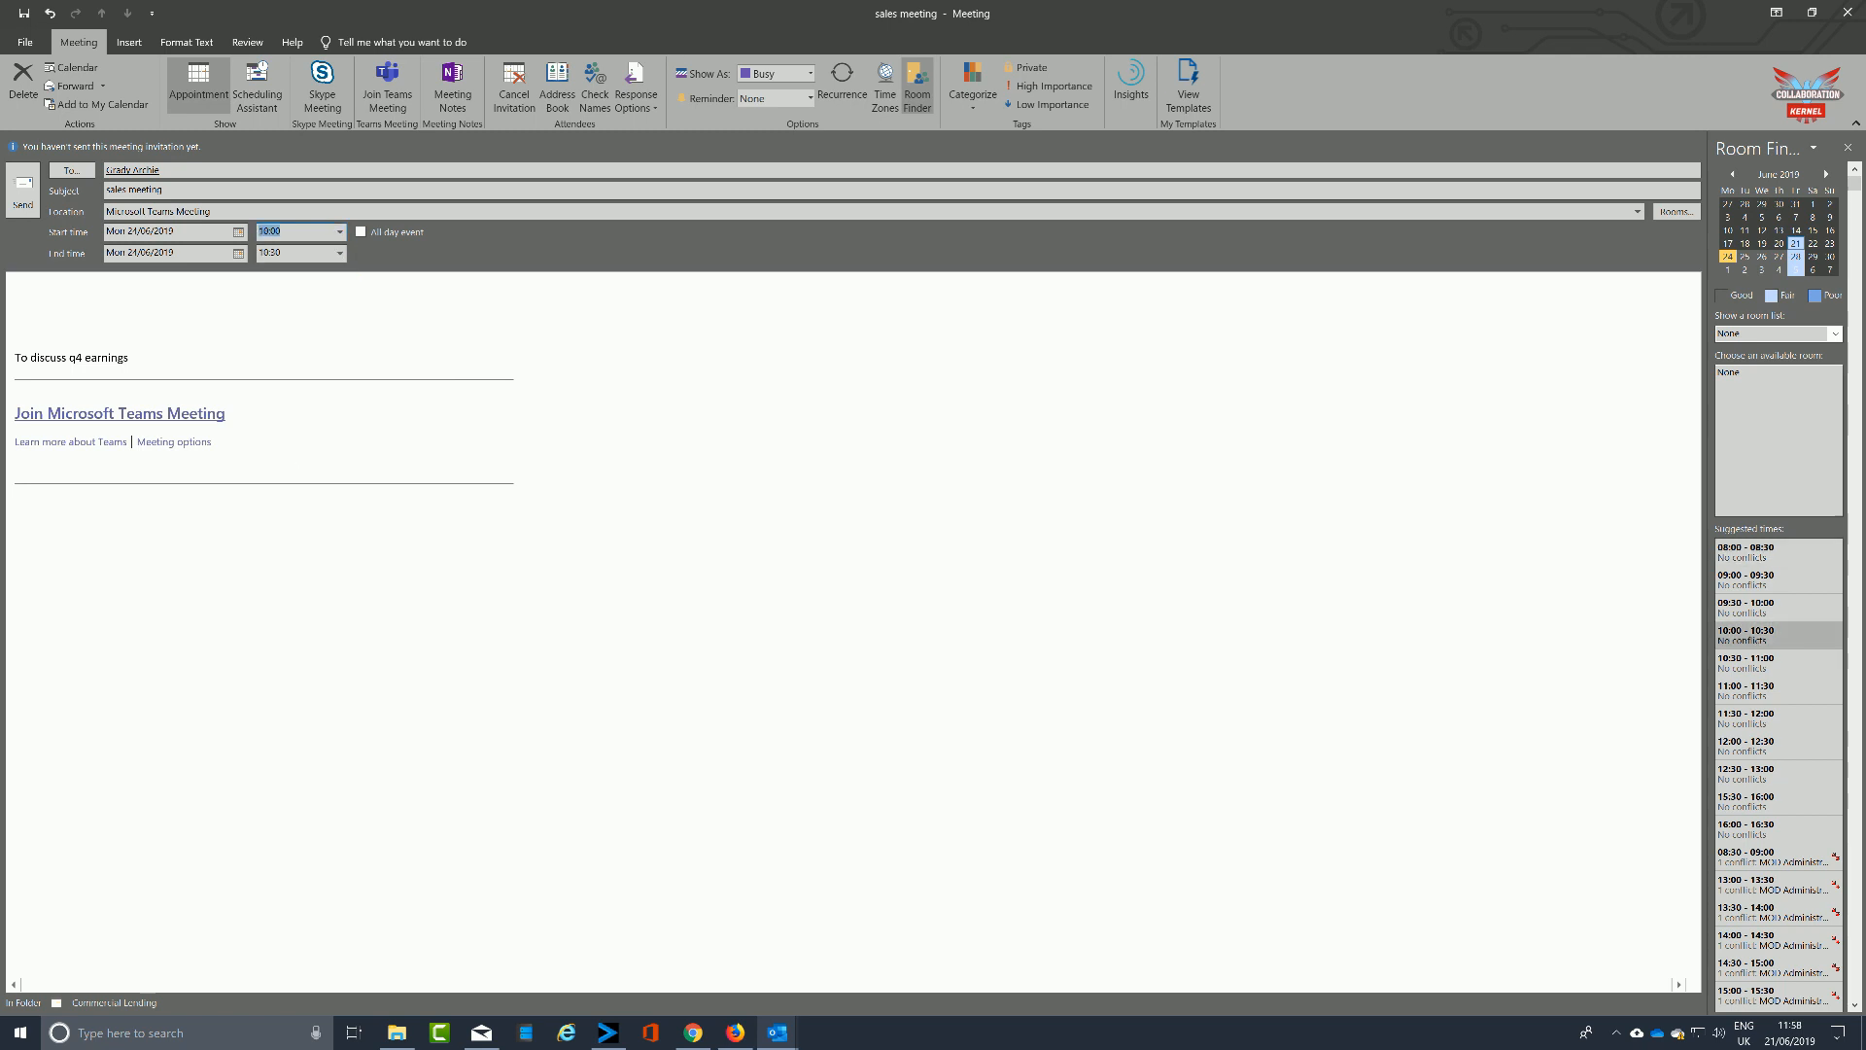
{"action": "left_click", "coordinate": [339, 253]}
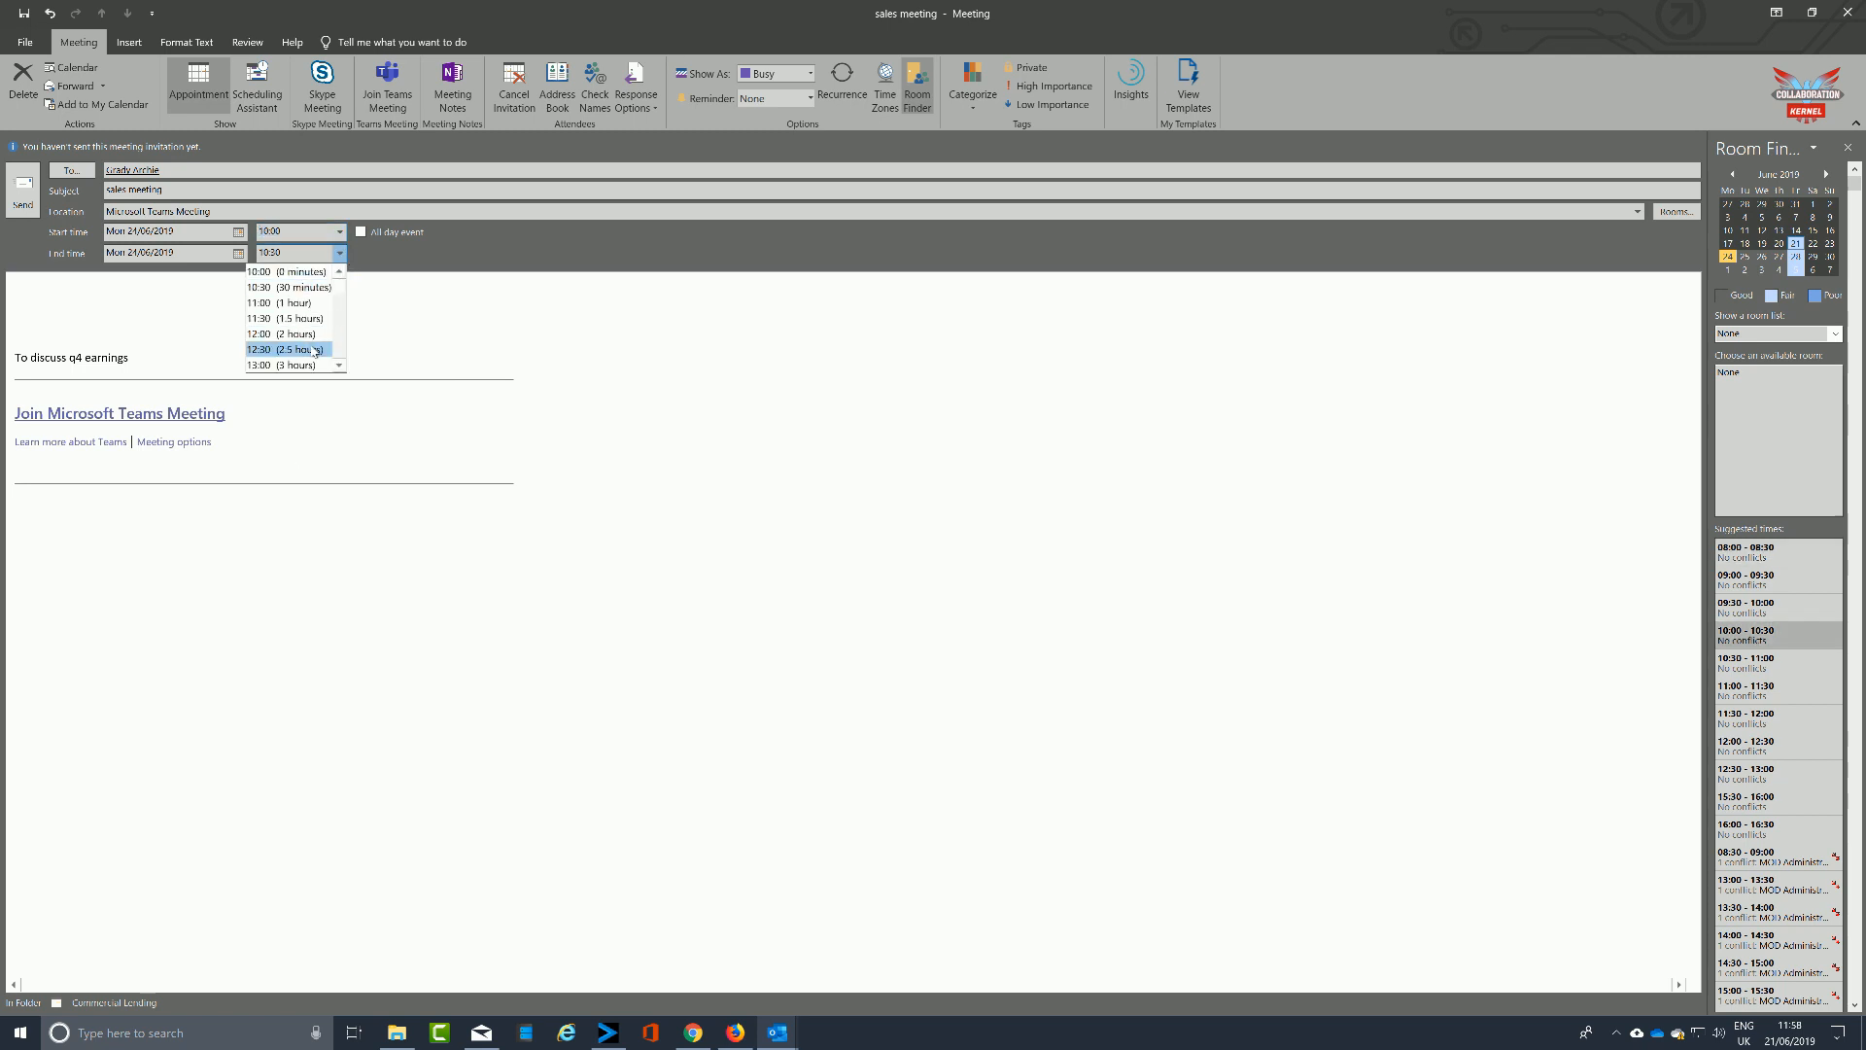
{"action": "left_click", "coordinate": [313, 350]}
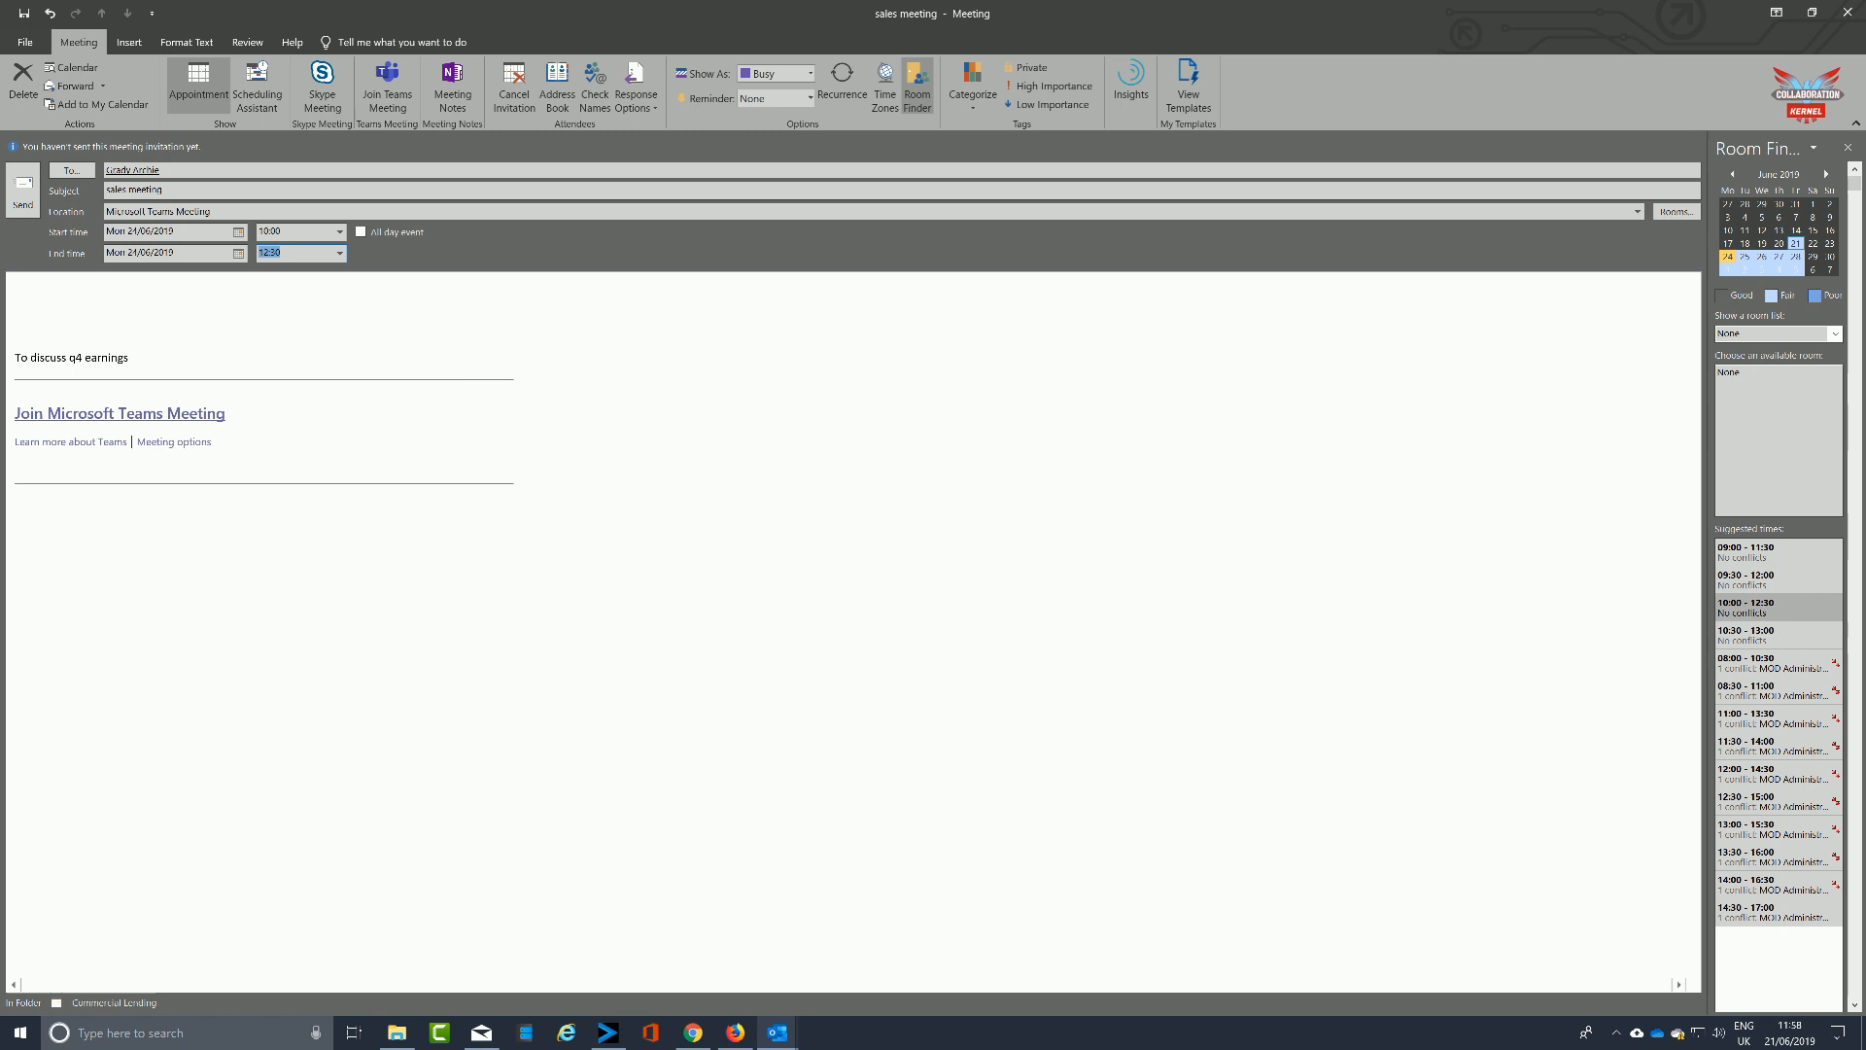
Step: Add the Developer matching "h" as another attendee in the Scheduling Assistant and send the meeting invitation
{"action": "left_click", "coordinate": [257, 89]}
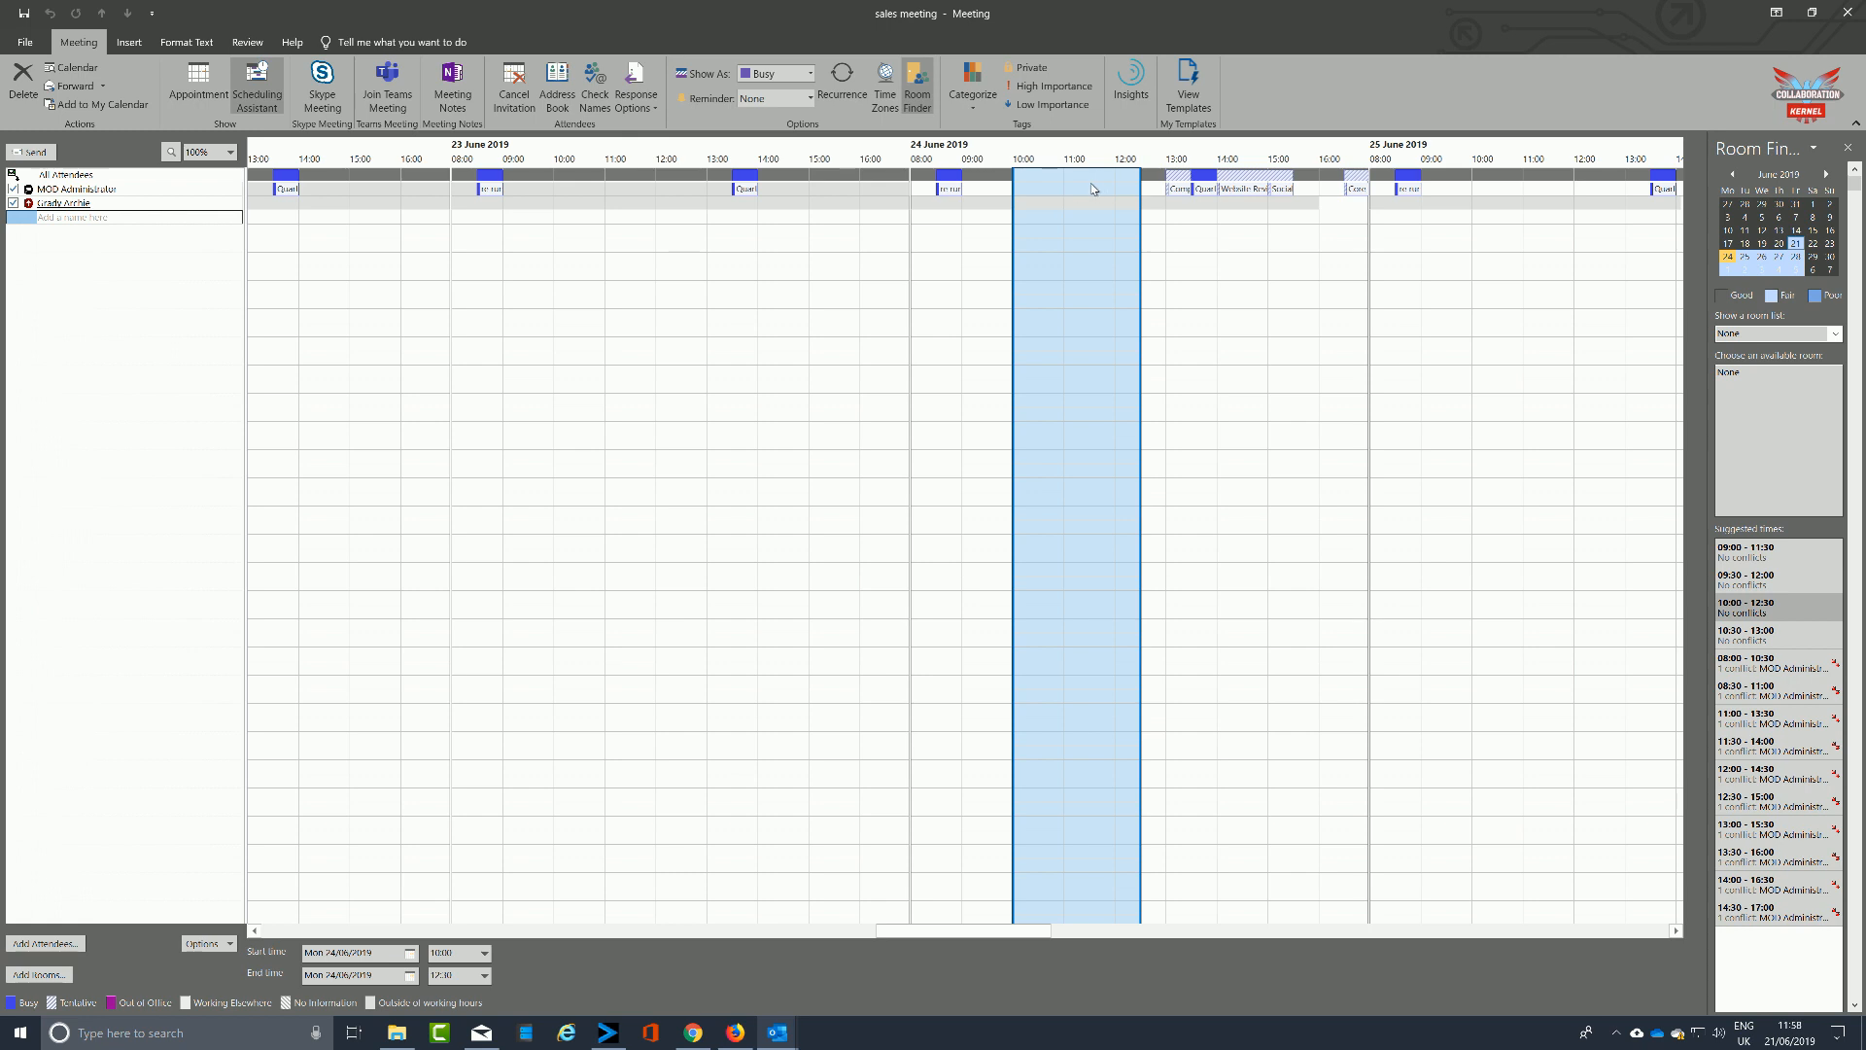
{"action": "left_click", "coordinate": [68, 217]}
{"action": "type", "text": "h"}
{"action": "key", "text": "Return"}
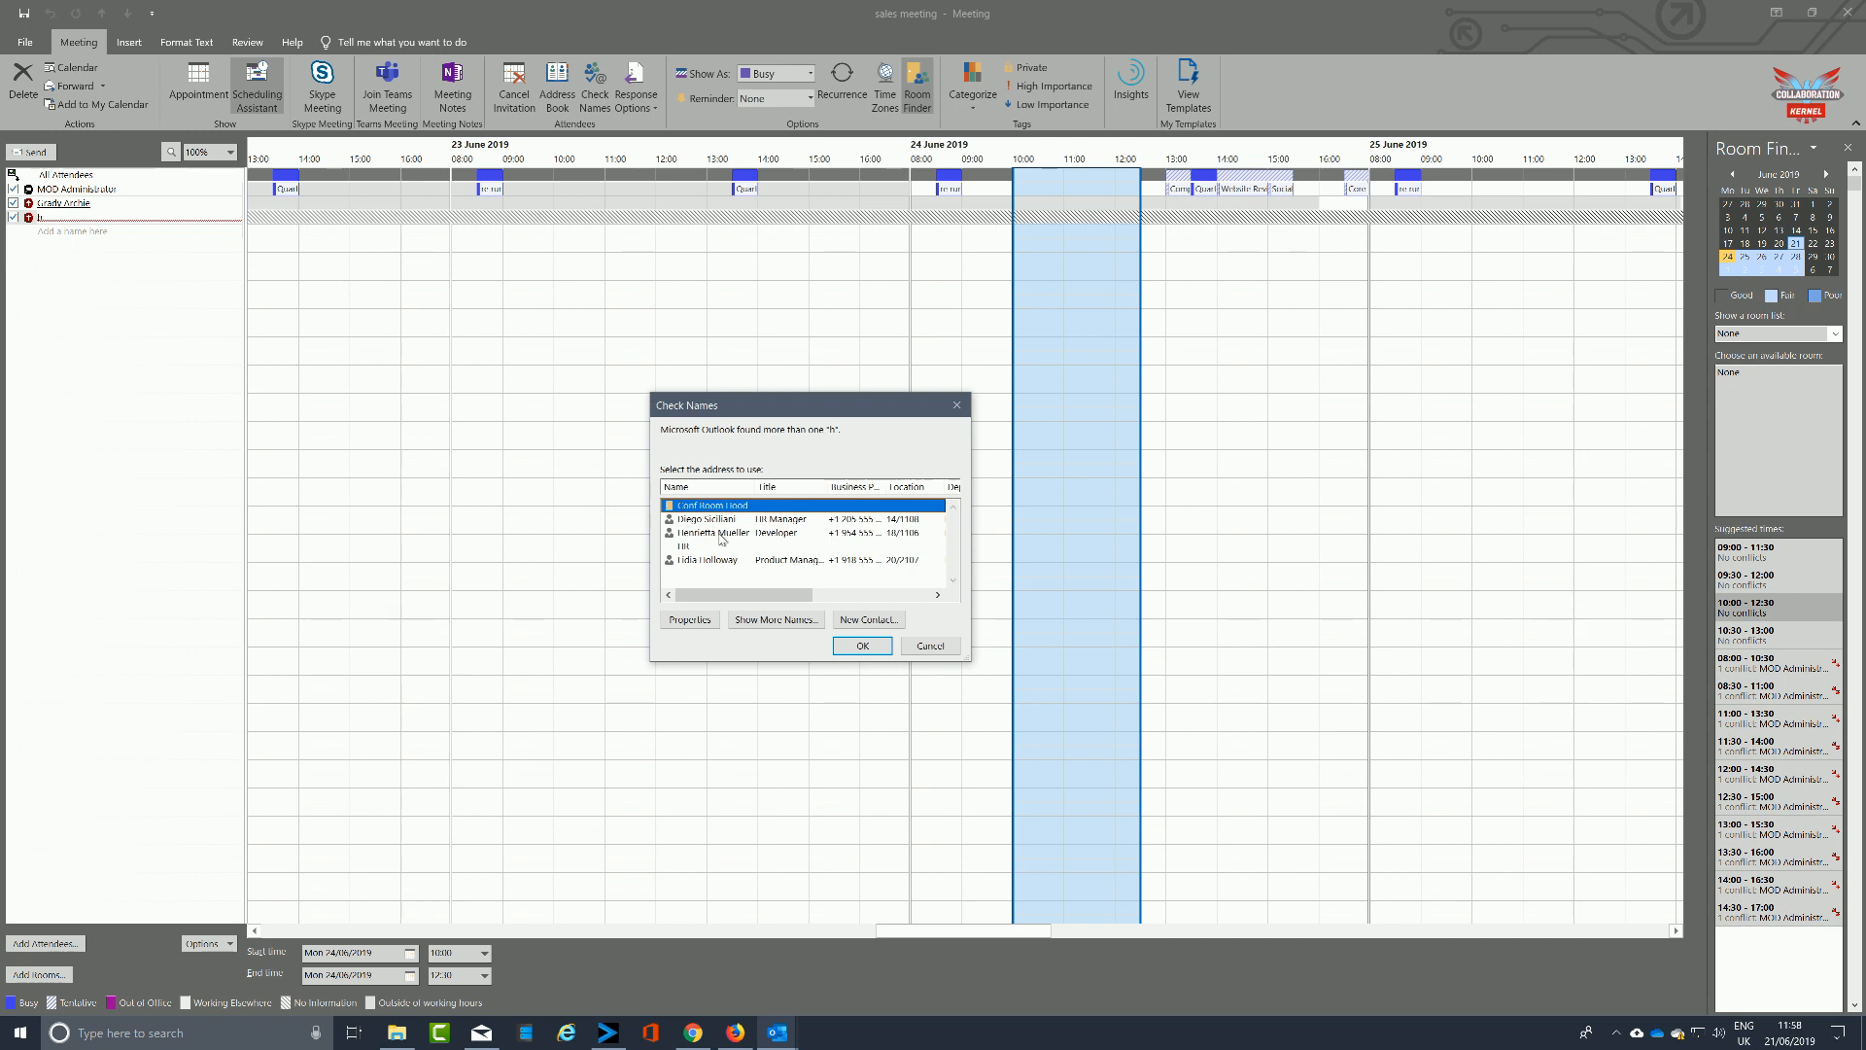
{"action": "left_click", "coordinate": [720, 534]}
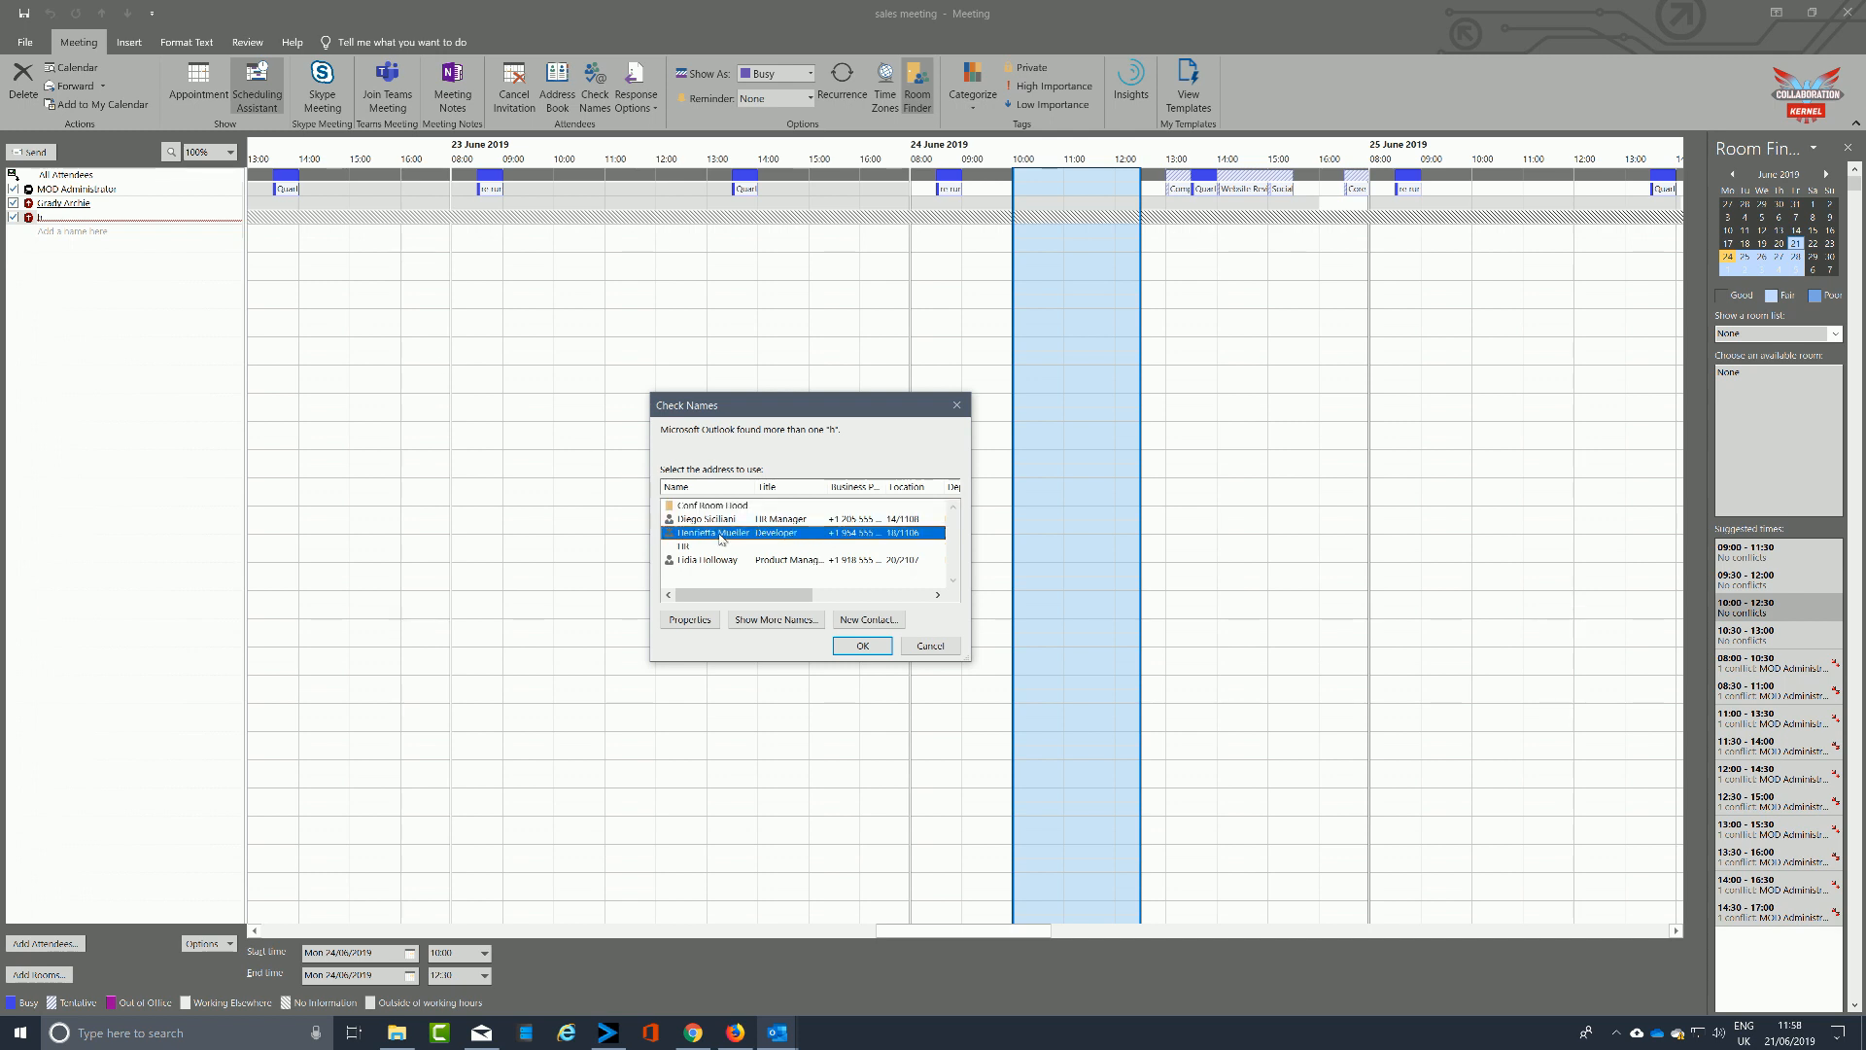
{"action": "left_click", "coordinate": [855, 647]}
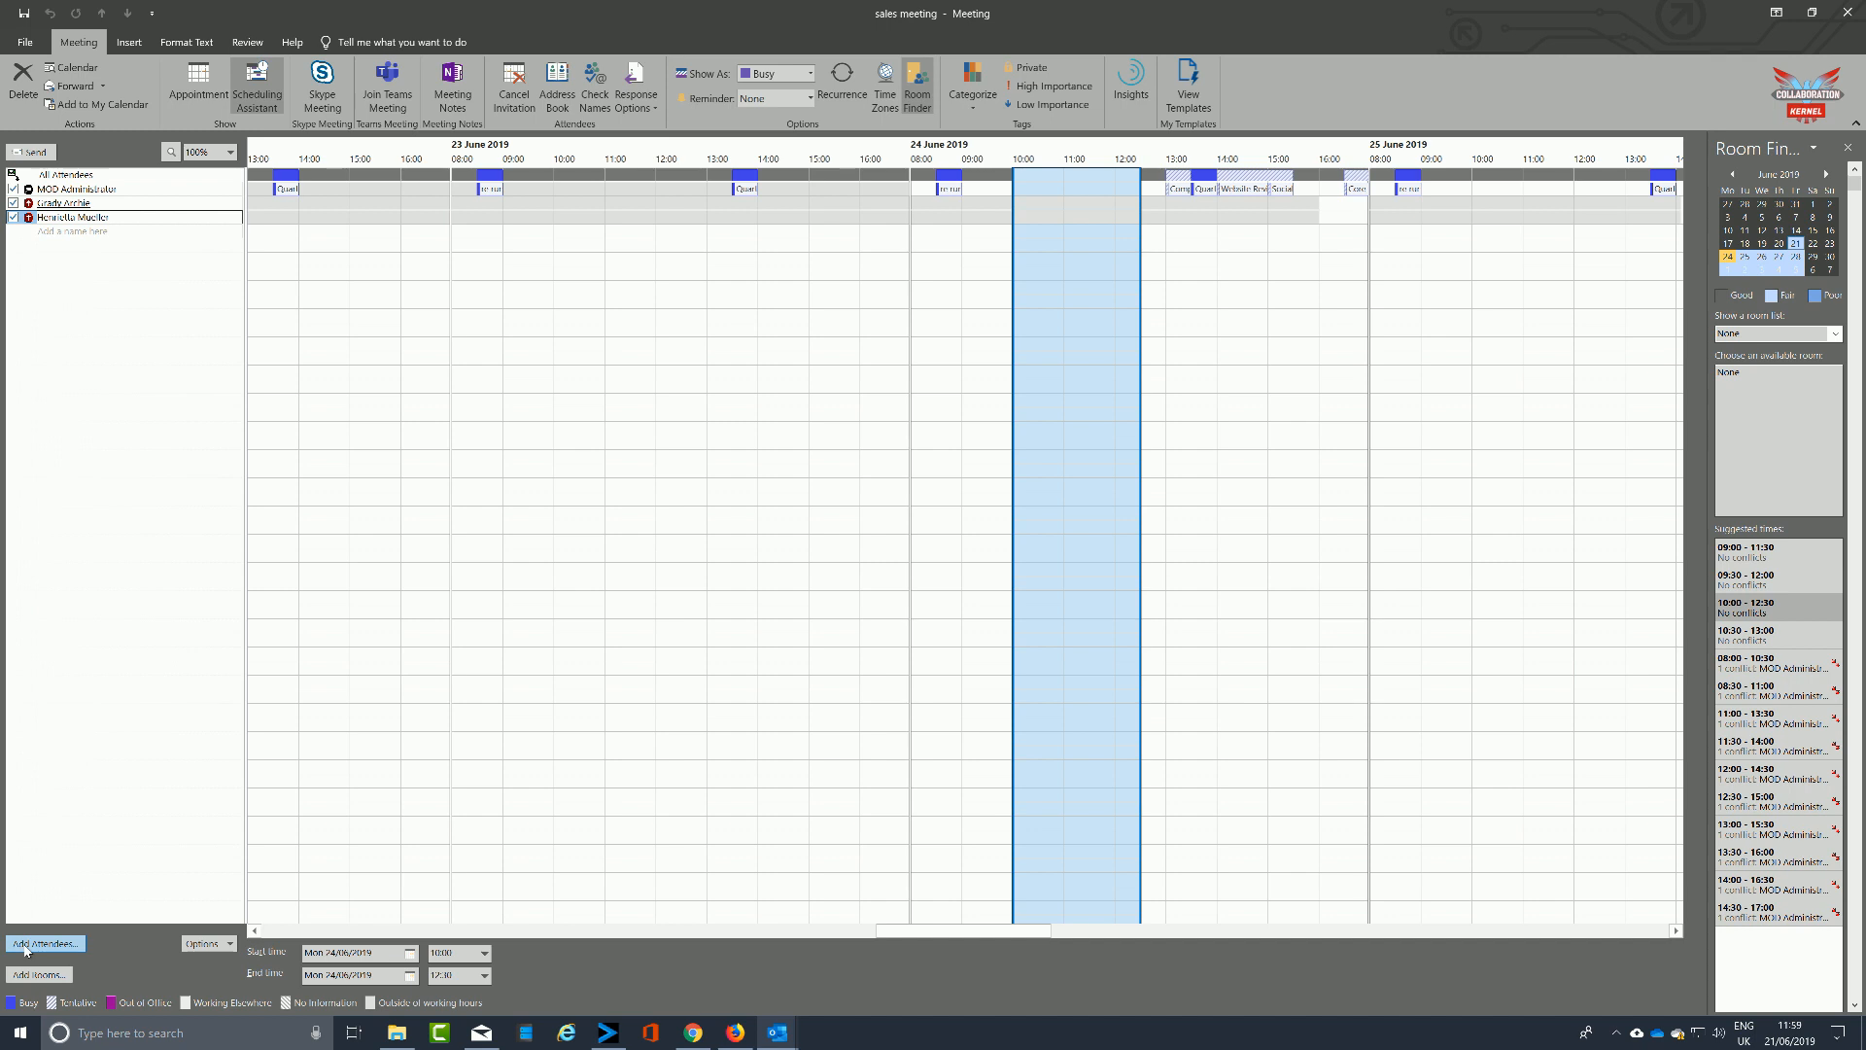
{"action": "left_click", "coordinate": [208, 70]}
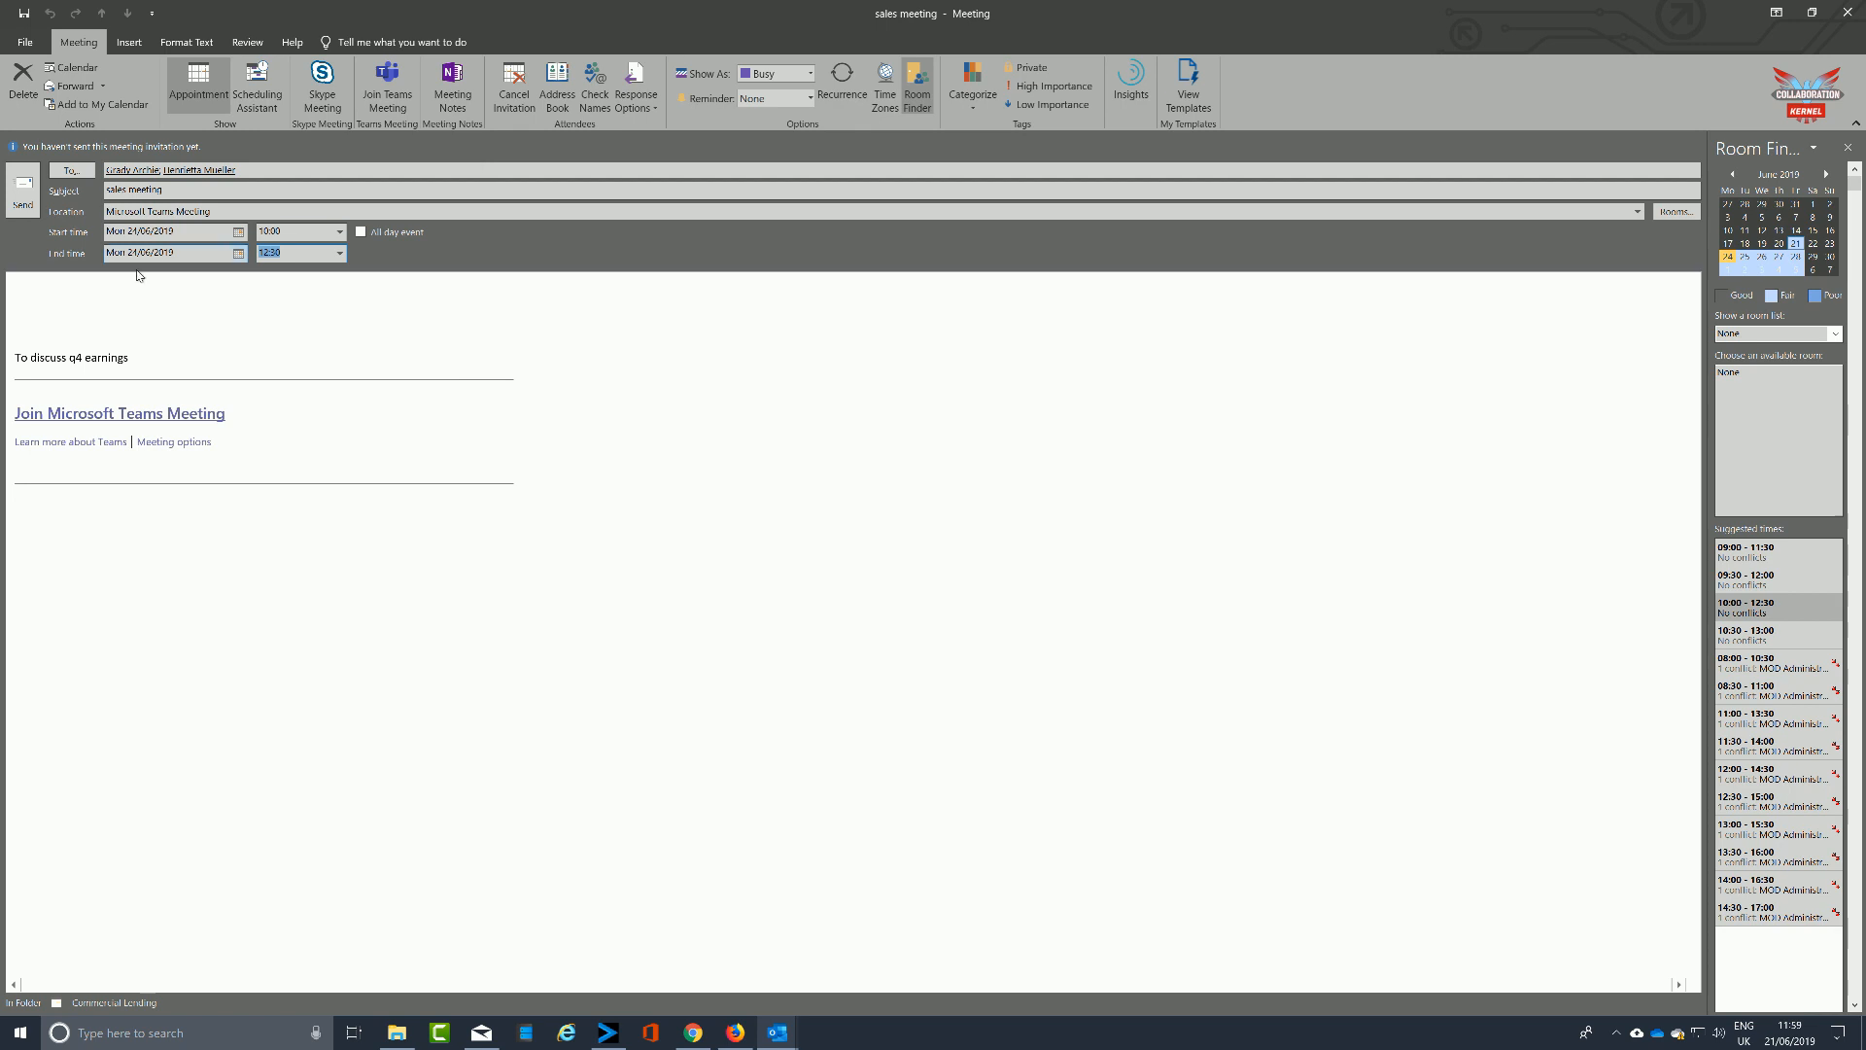
{"action": "left_click", "coordinate": [21, 206]}
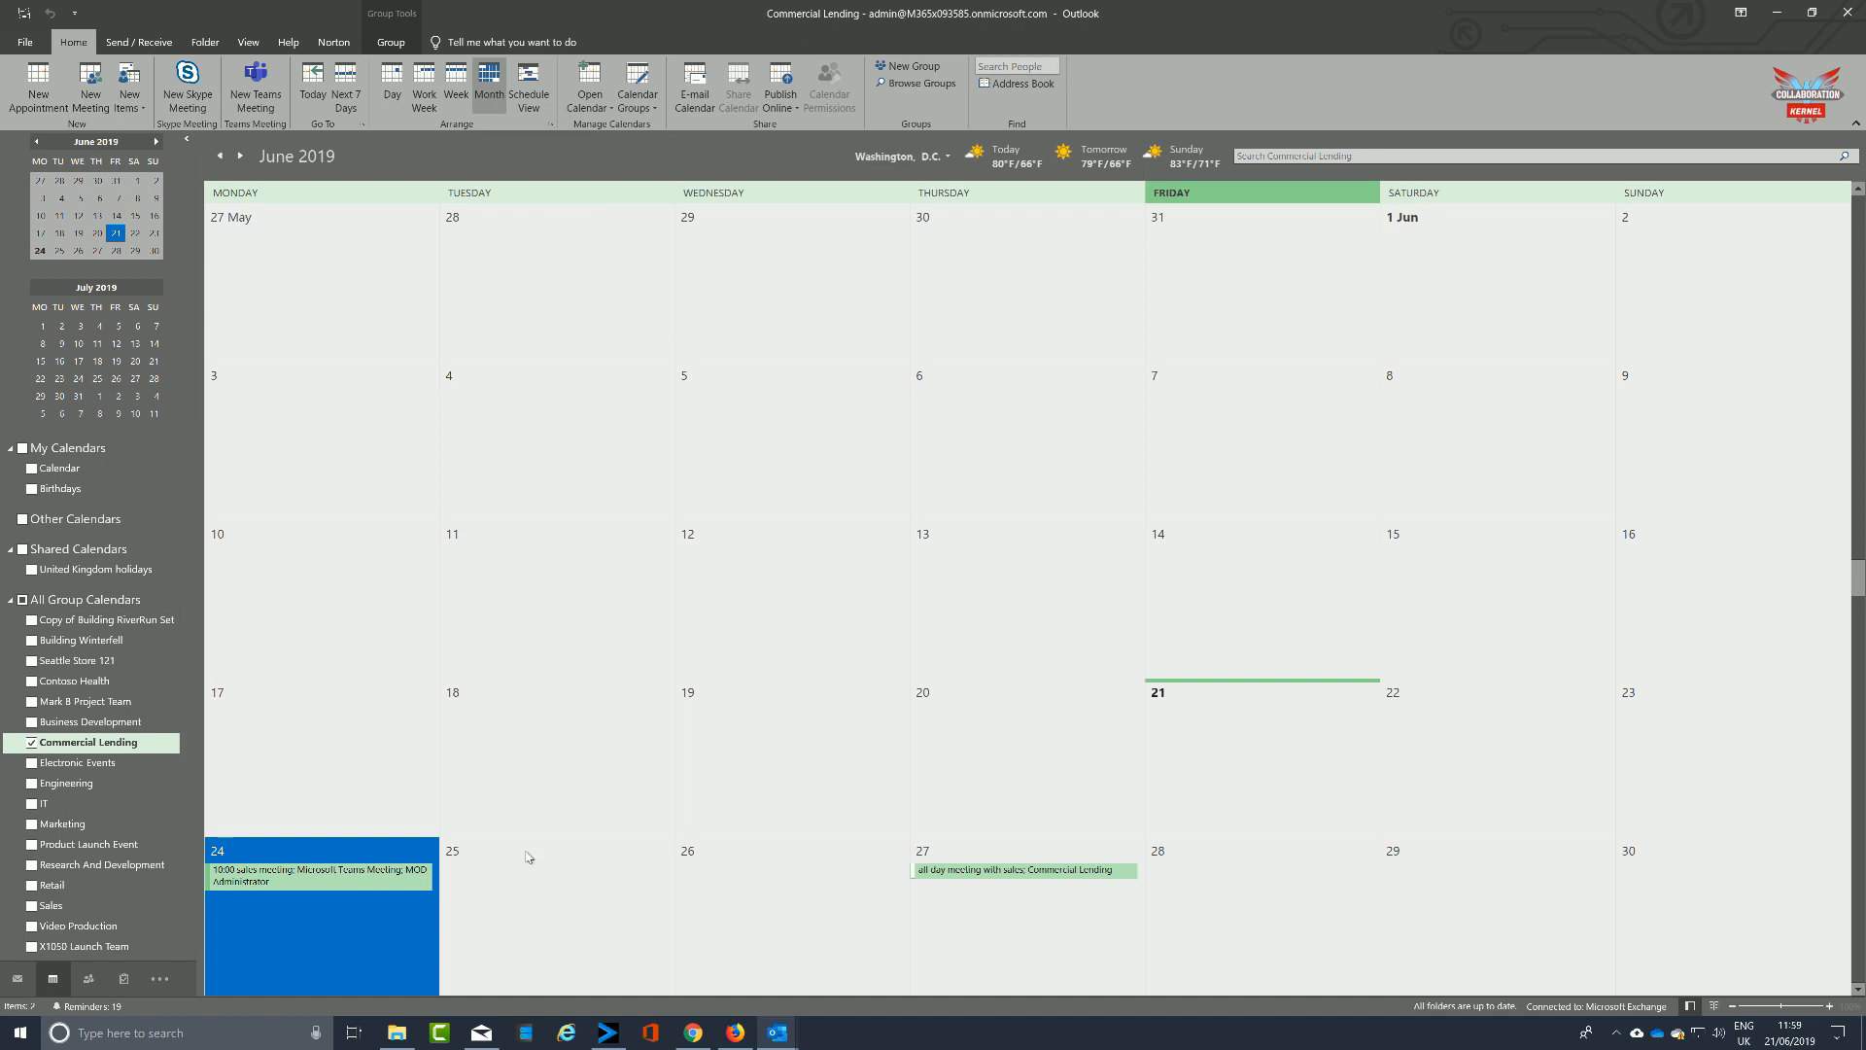
Step: Reopen the sales meeting on 24 June, view the tracking status of its attendees, and close the meeting
{"action": "double_click", "coordinate": [307, 887]}
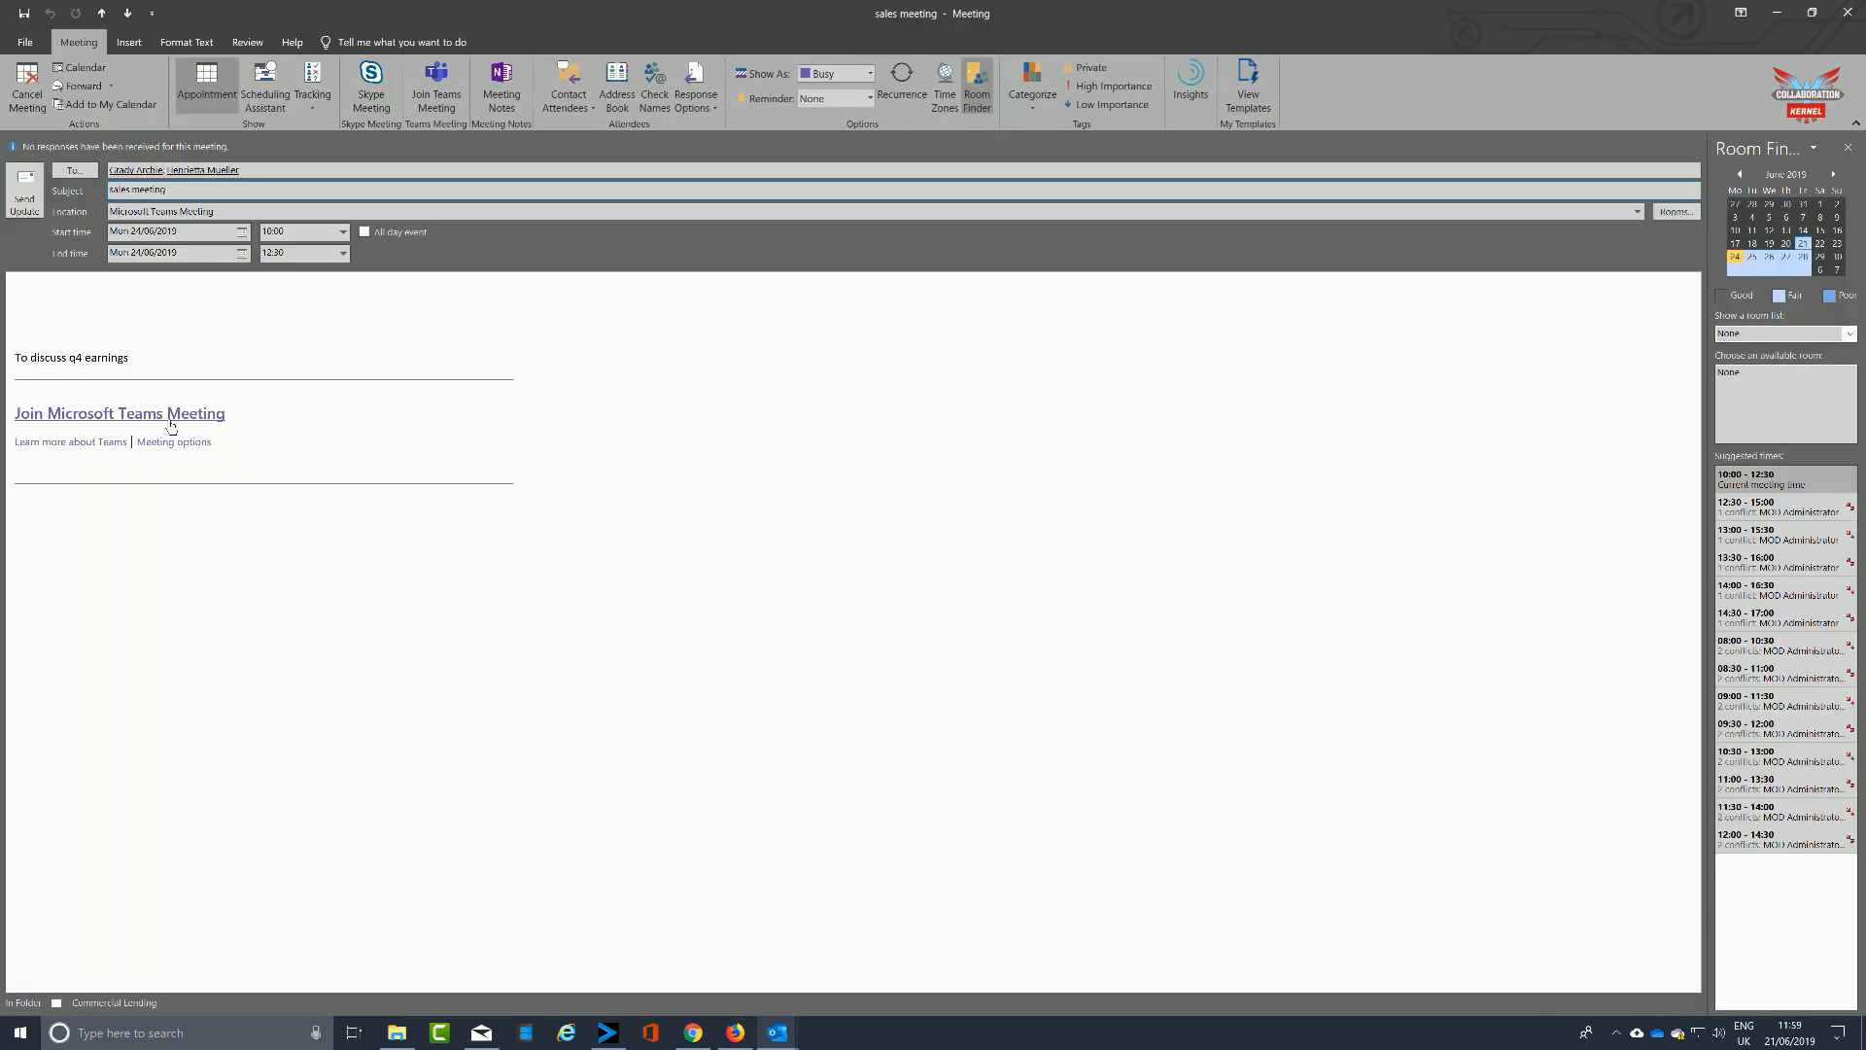
{"action": "left_click", "coordinate": [312, 105]}
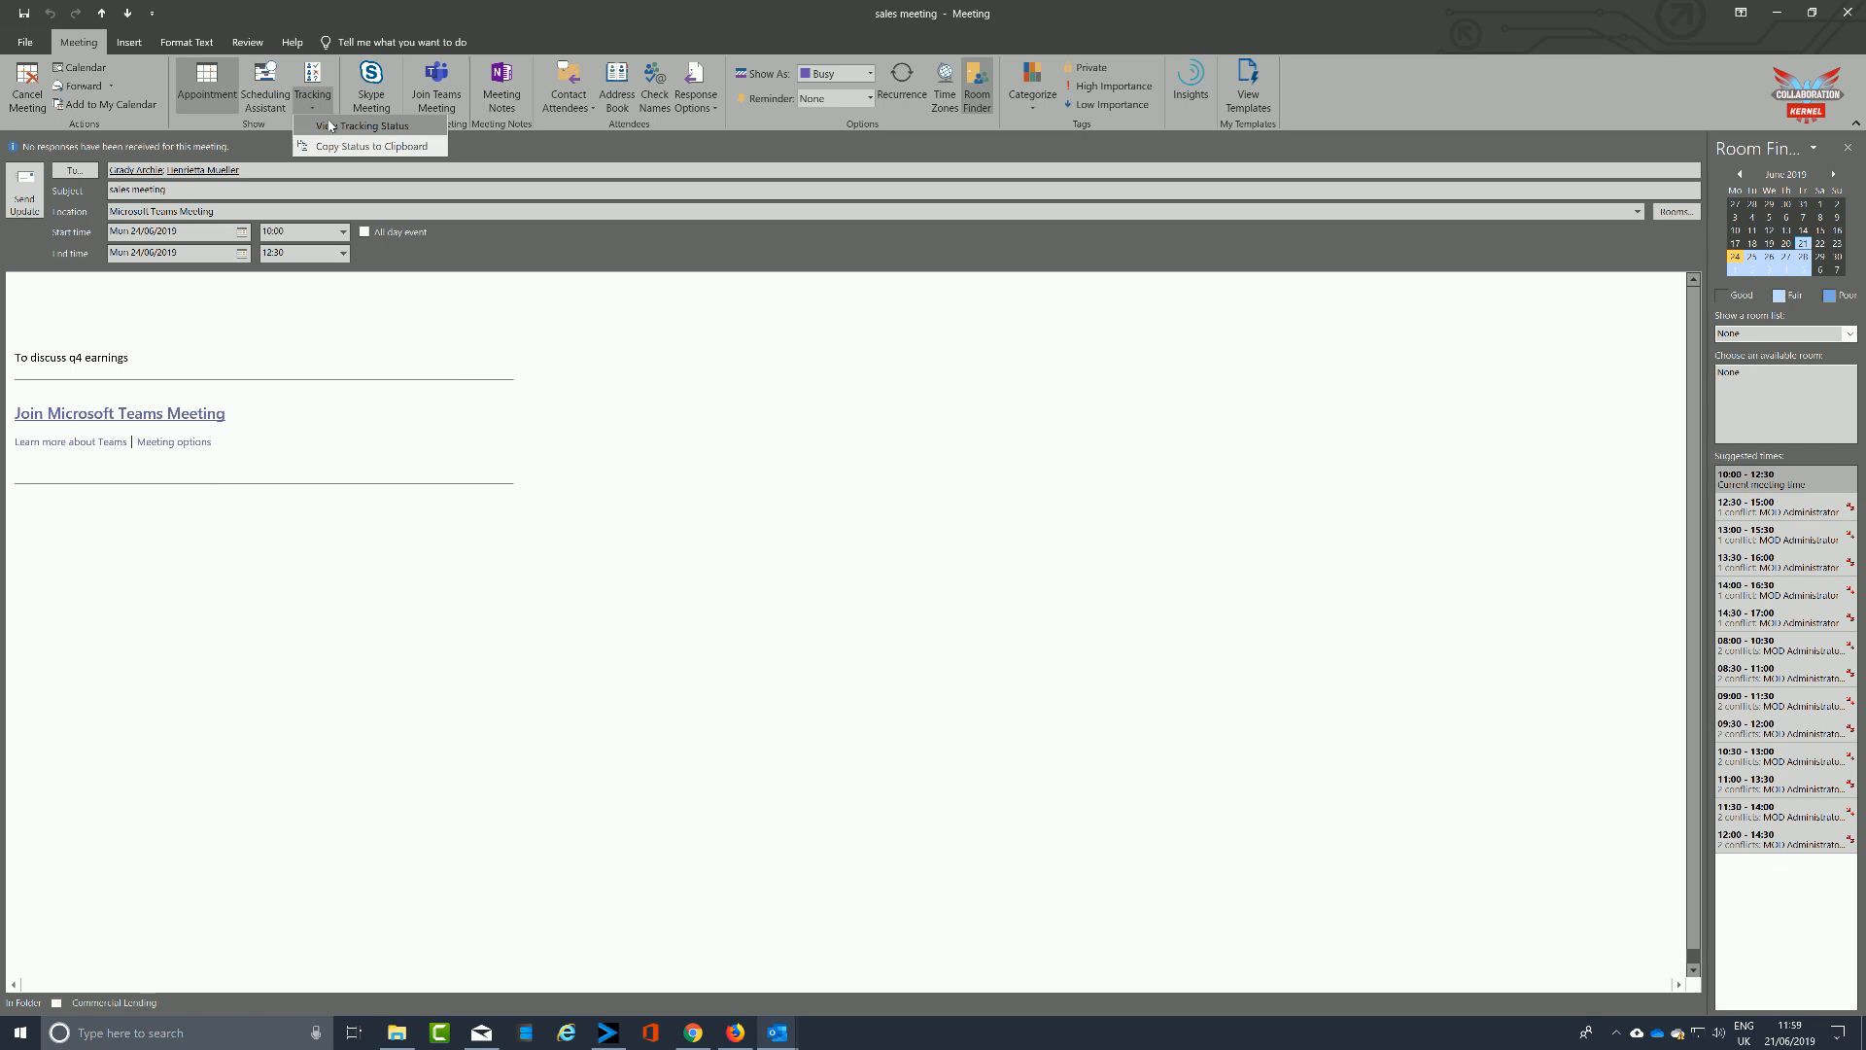
{"action": "left_click", "coordinate": [330, 125]}
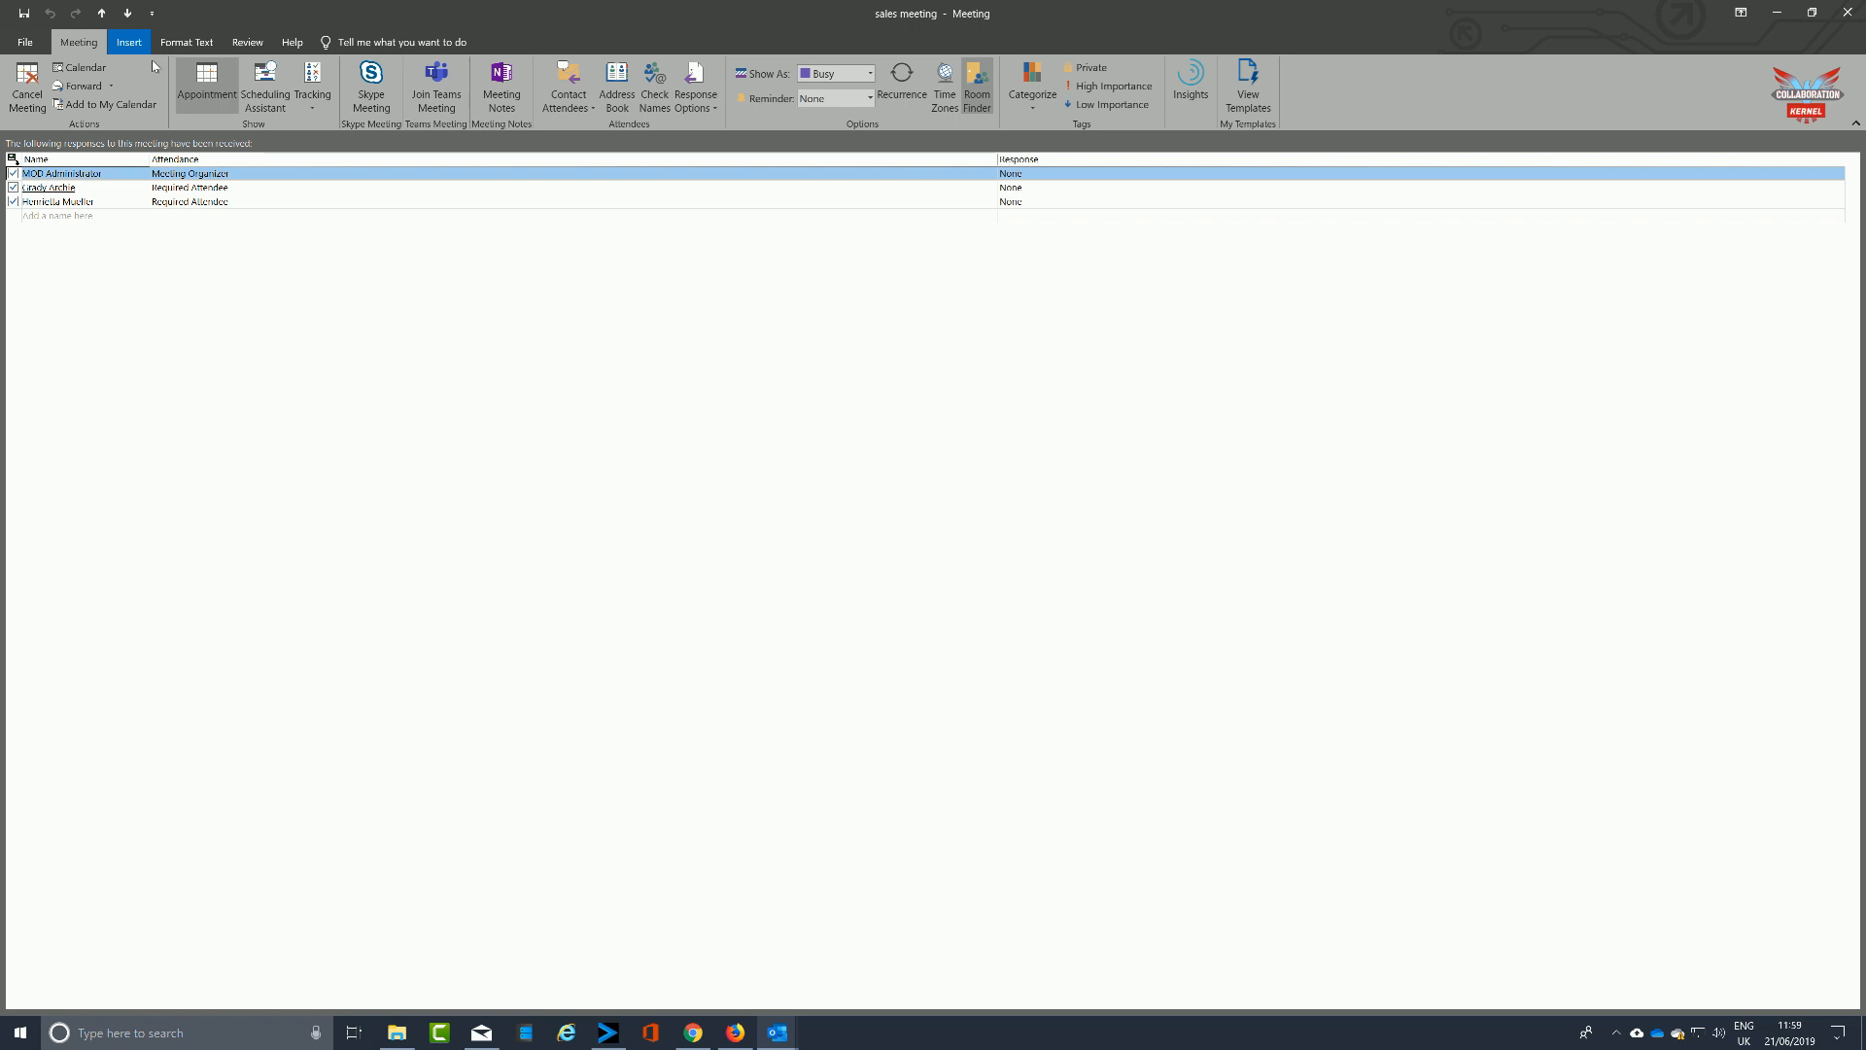
{"action": "left_click", "coordinate": [193, 87]}
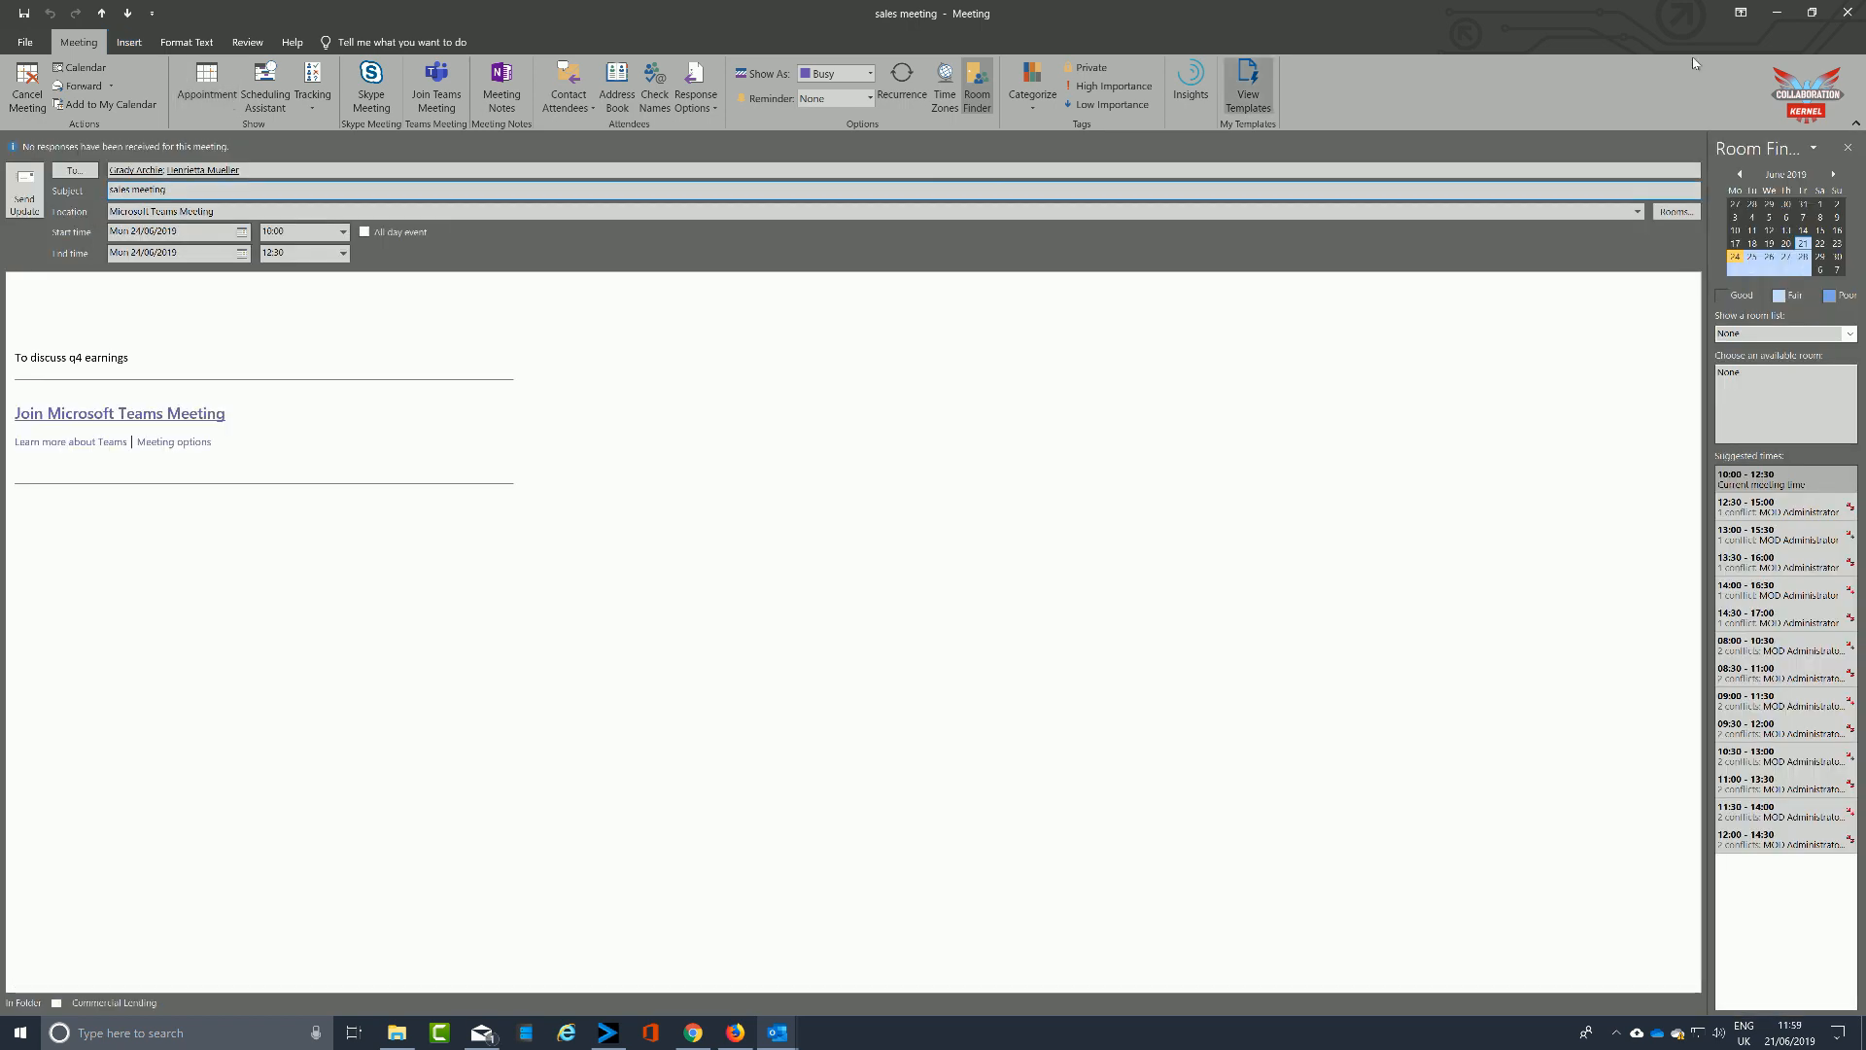
{"action": "left_click", "coordinate": [1847, 12]}
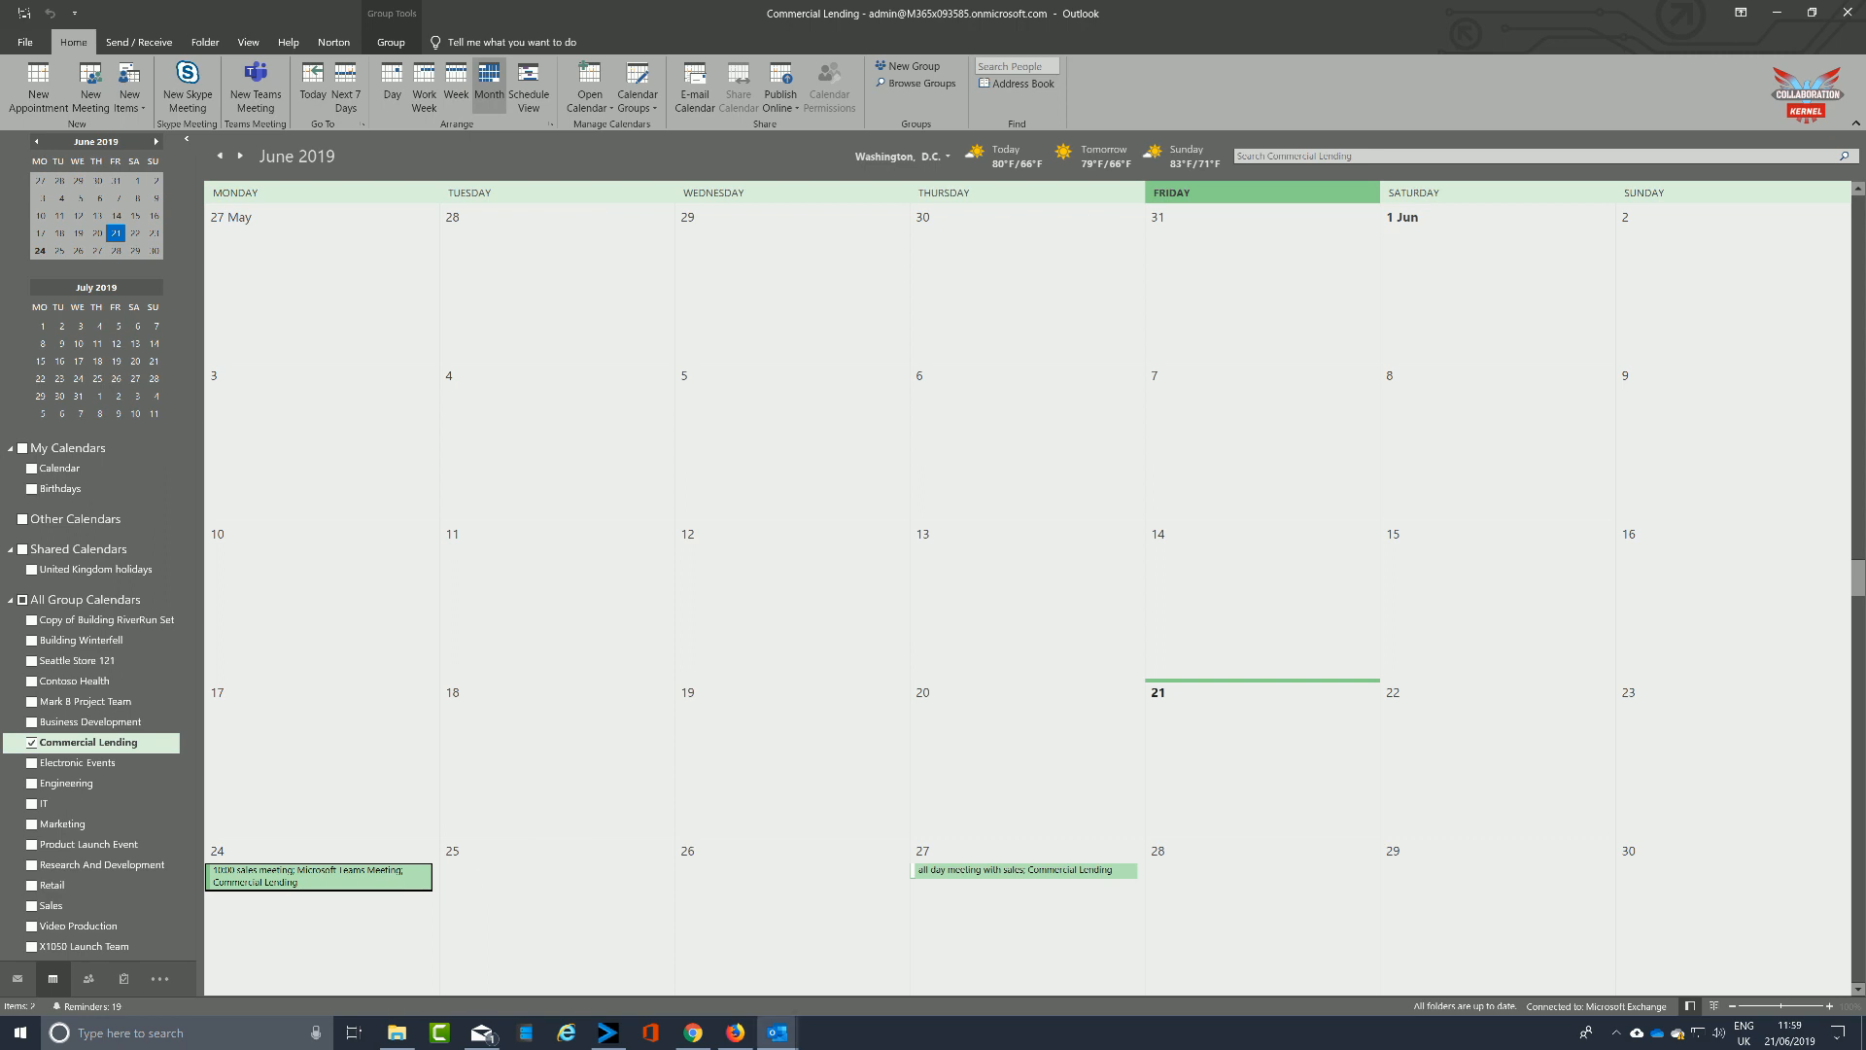
Step: Switch to Firefox and bring up the open Microsoft Teams Help page
{"action": "left_click", "coordinate": [736, 1034]}
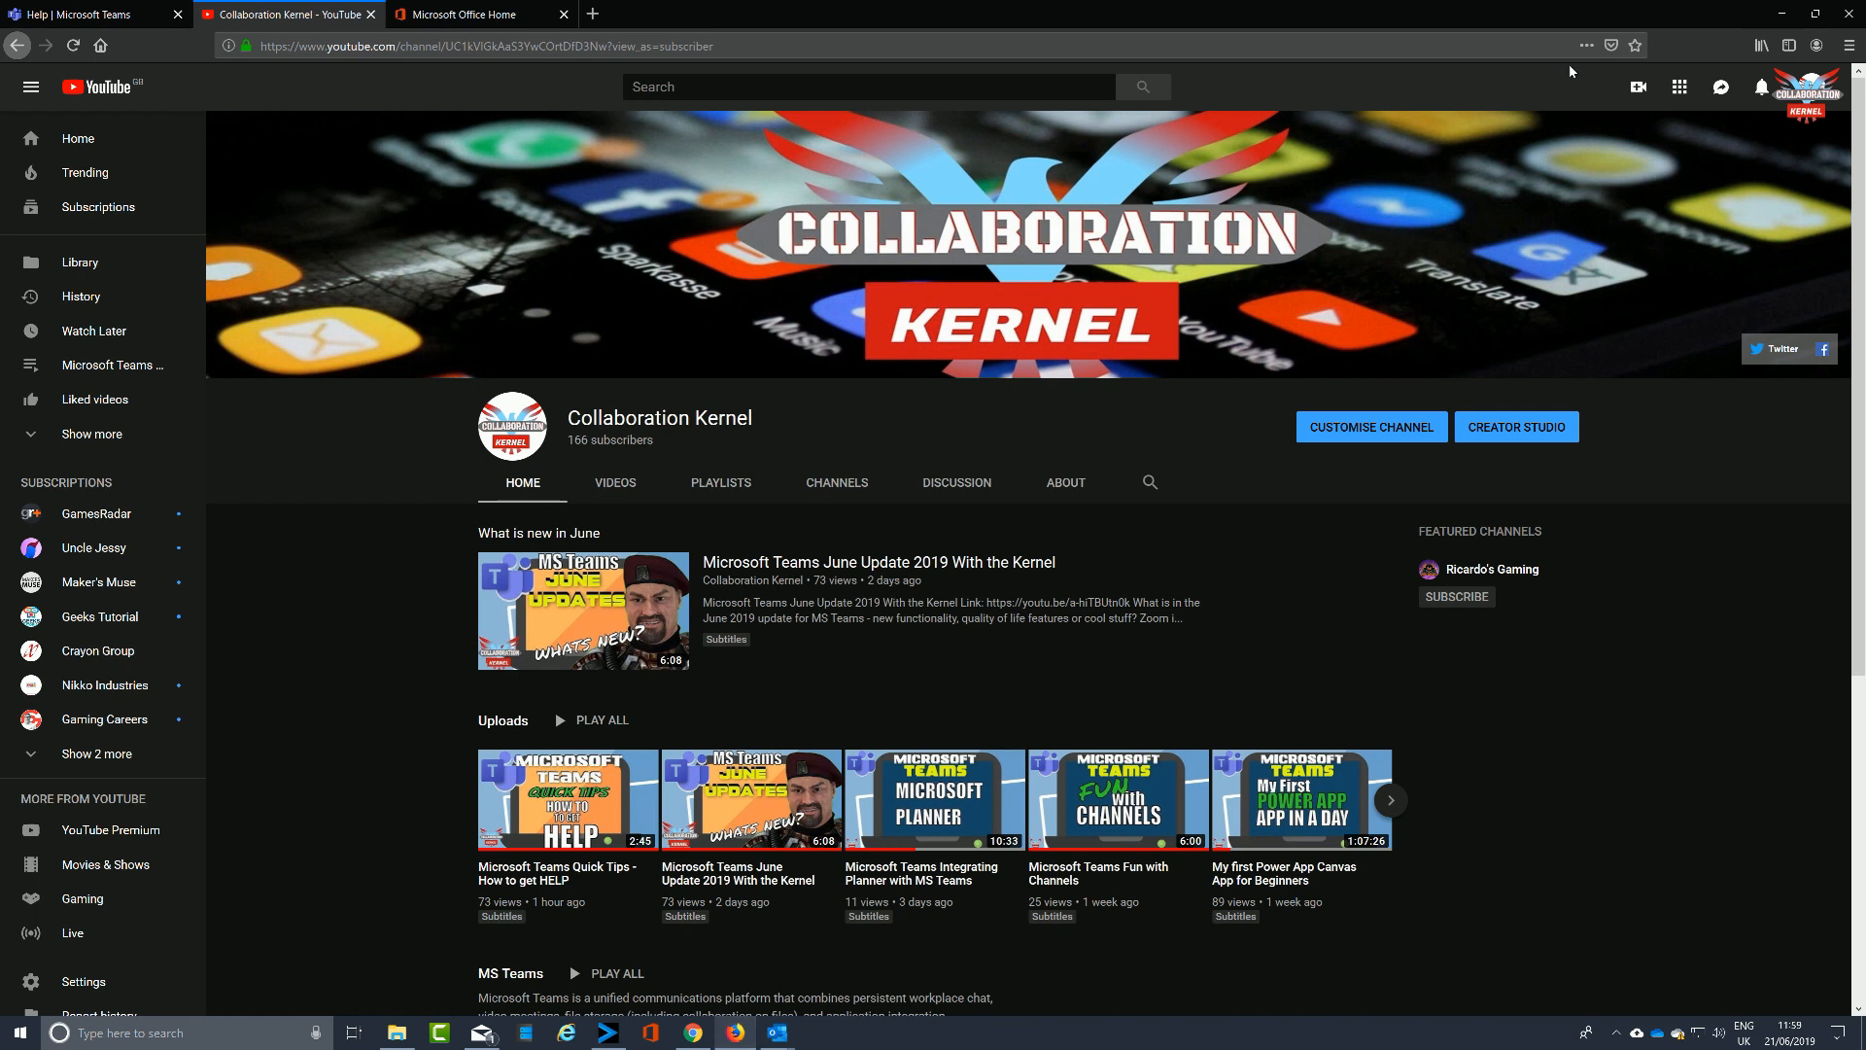
{"action": "left_click", "coordinate": [117, 14]}
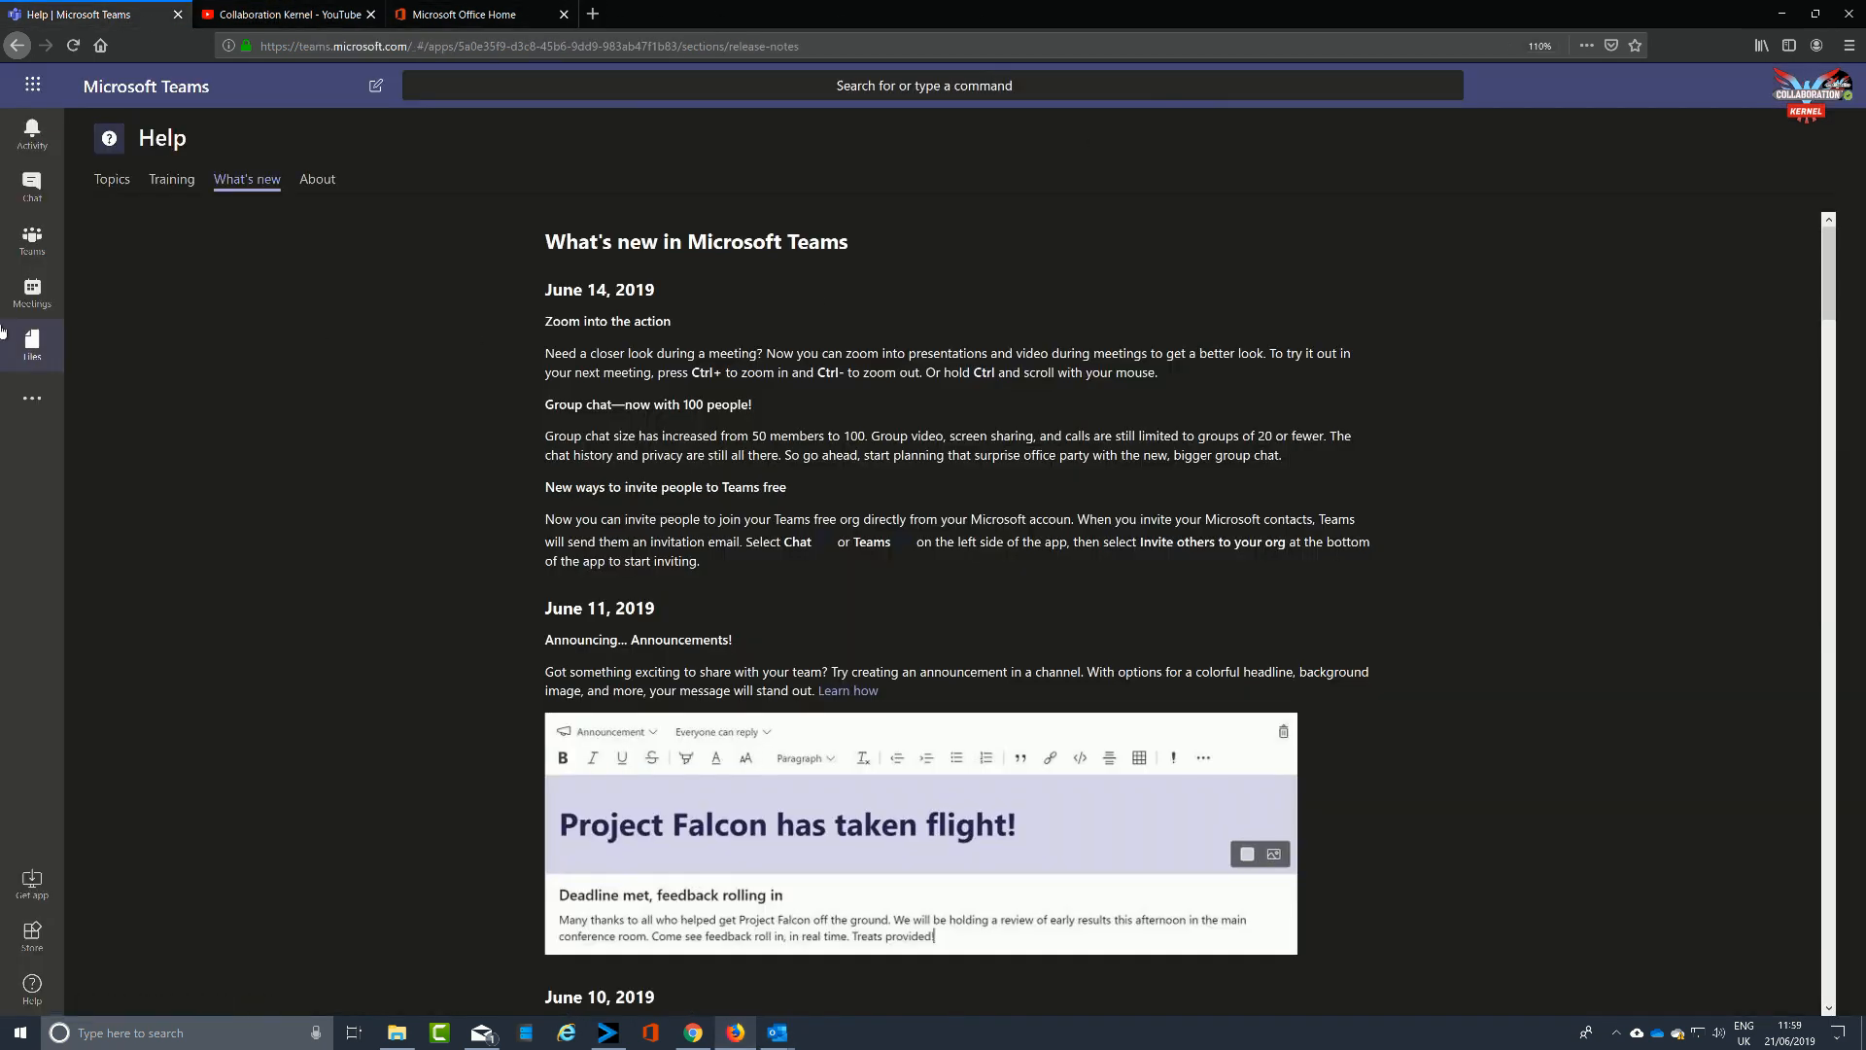
{"action": "mouse_move", "coordinate": [766, 1038]}
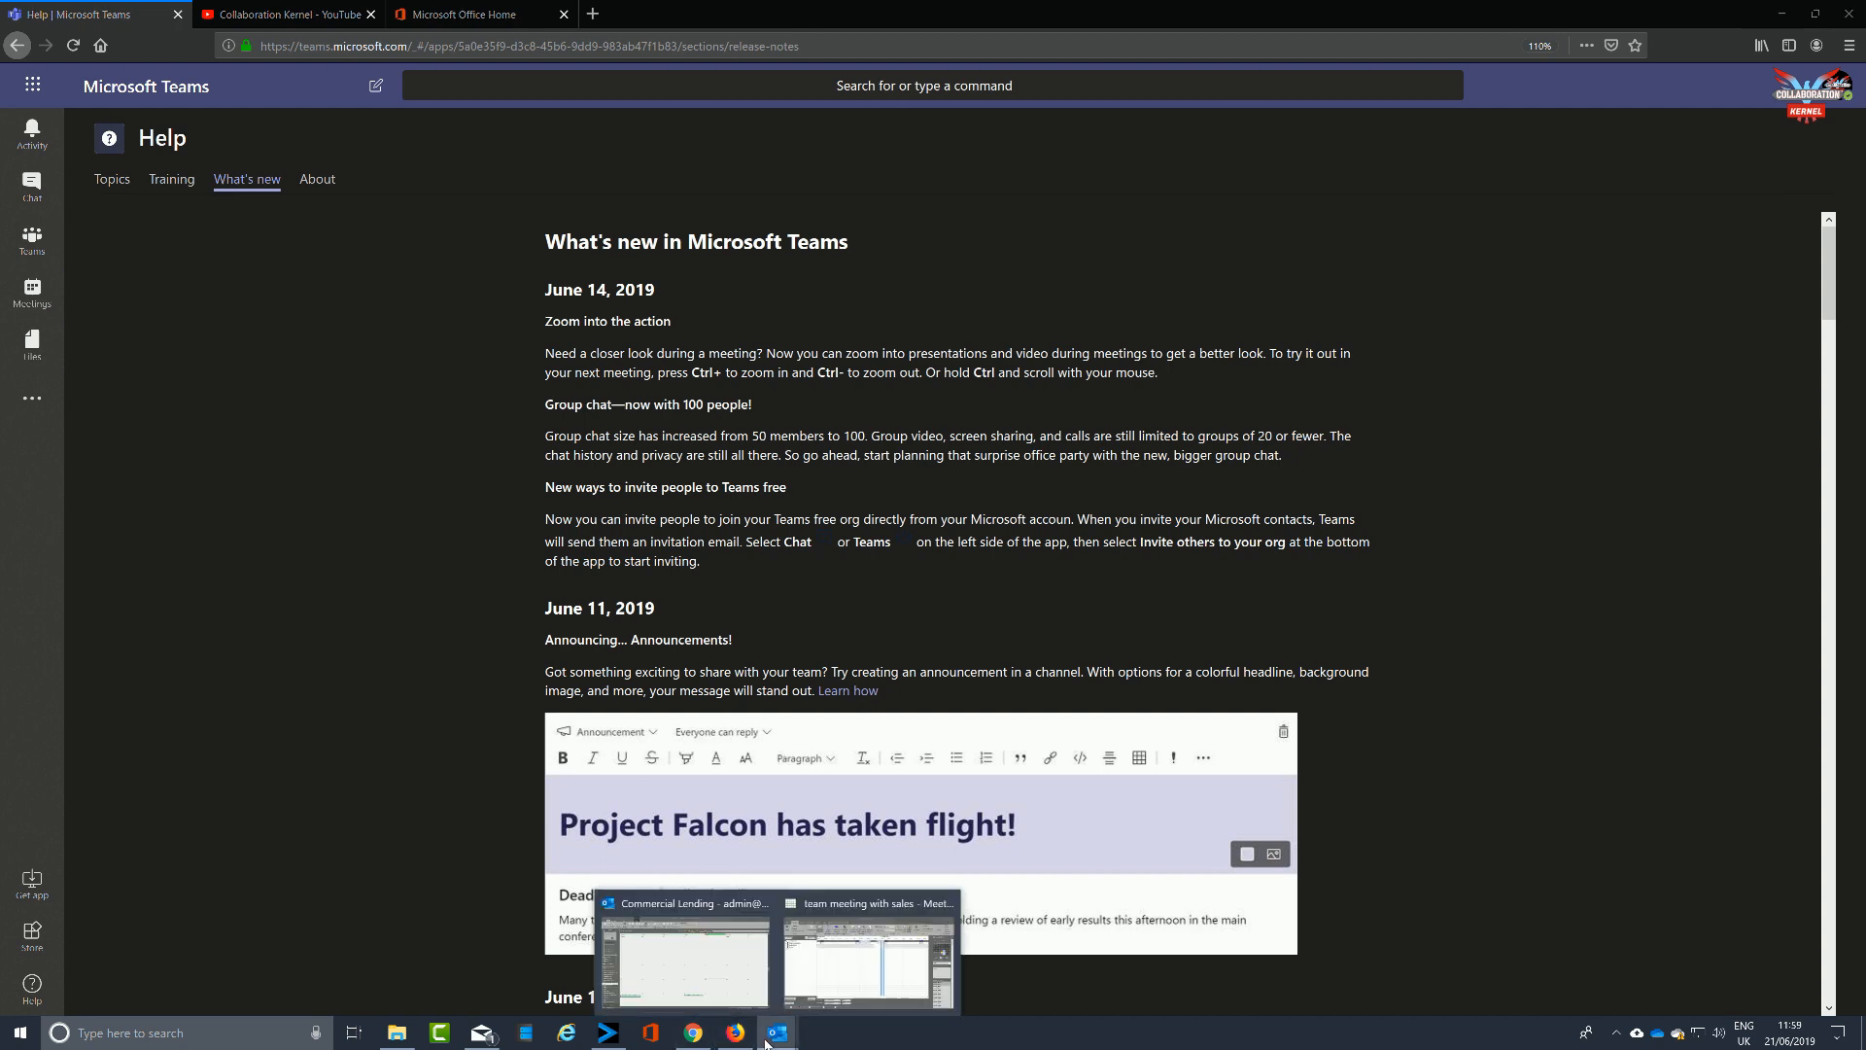
Step: Check the Commercial Lending calendar in Outlook, then return to Teams in Firefox and open the sales meeting on Monday 24/06
{"action": "left_click", "coordinate": [722, 986]}
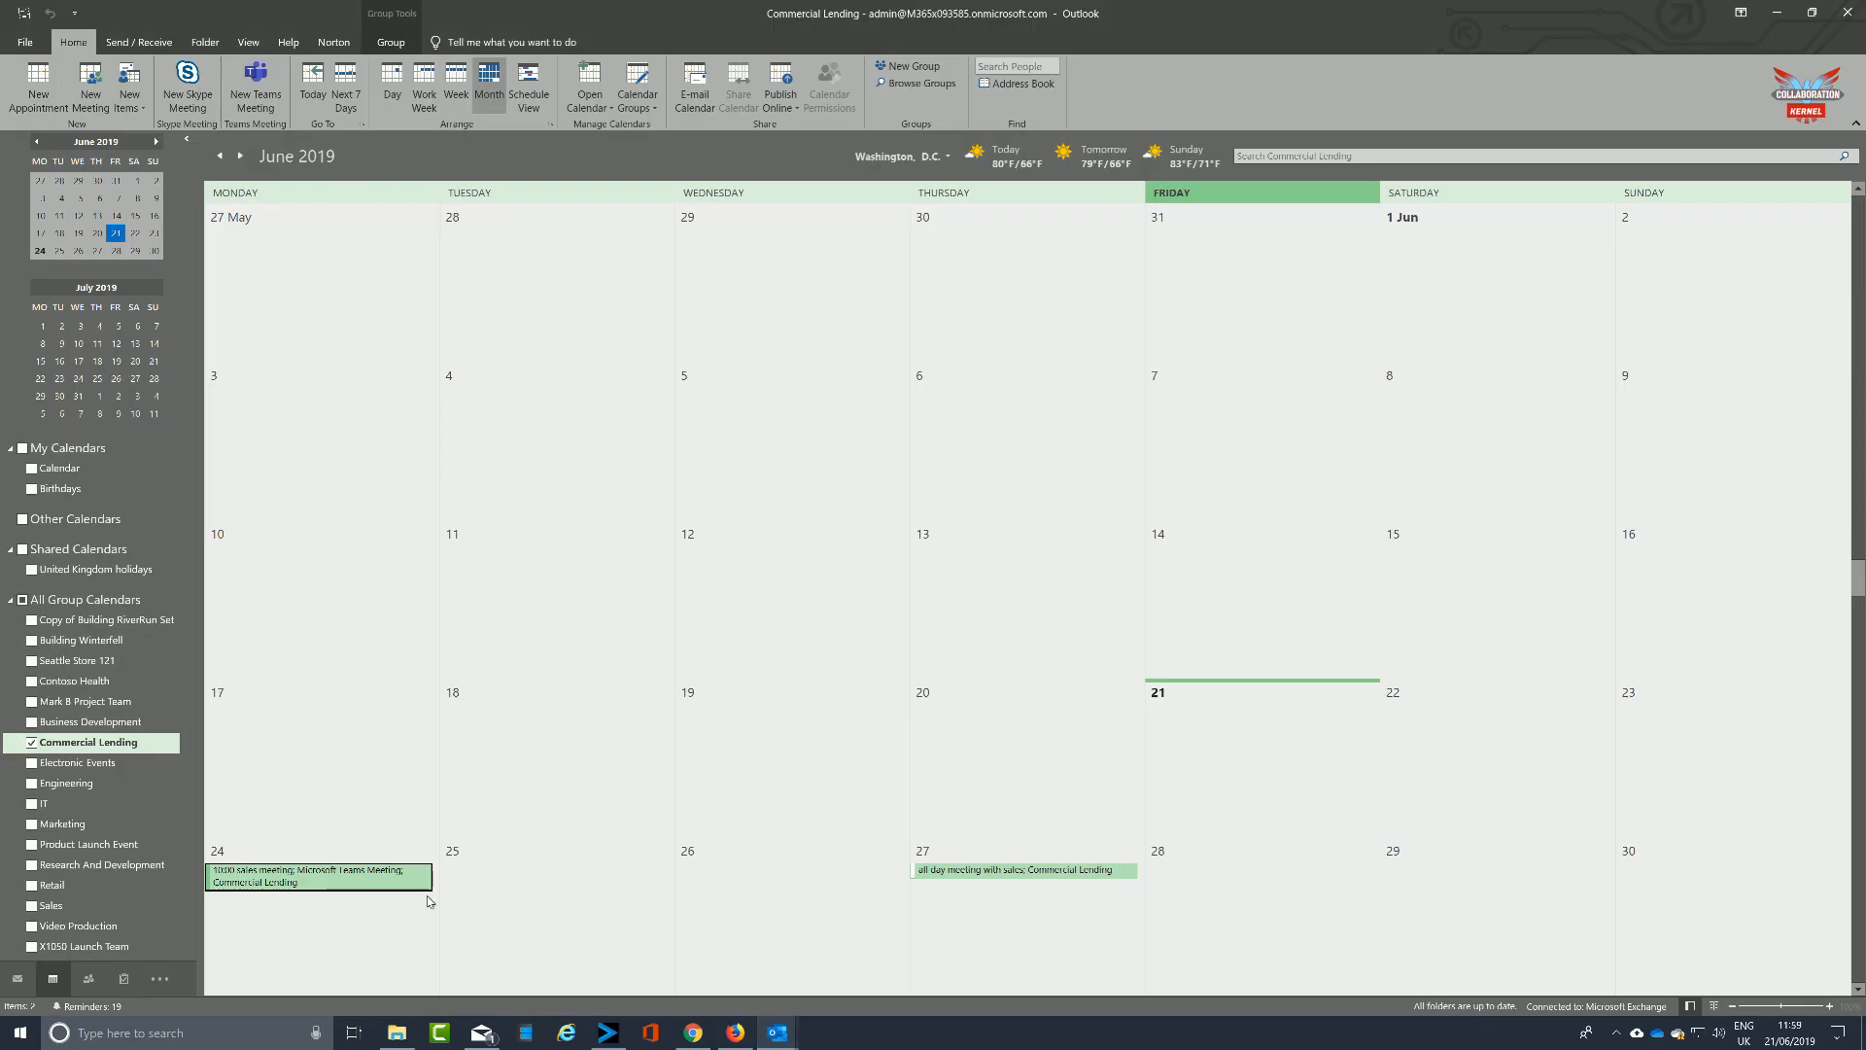
{"action": "left_click", "coordinate": [735, 1032]}
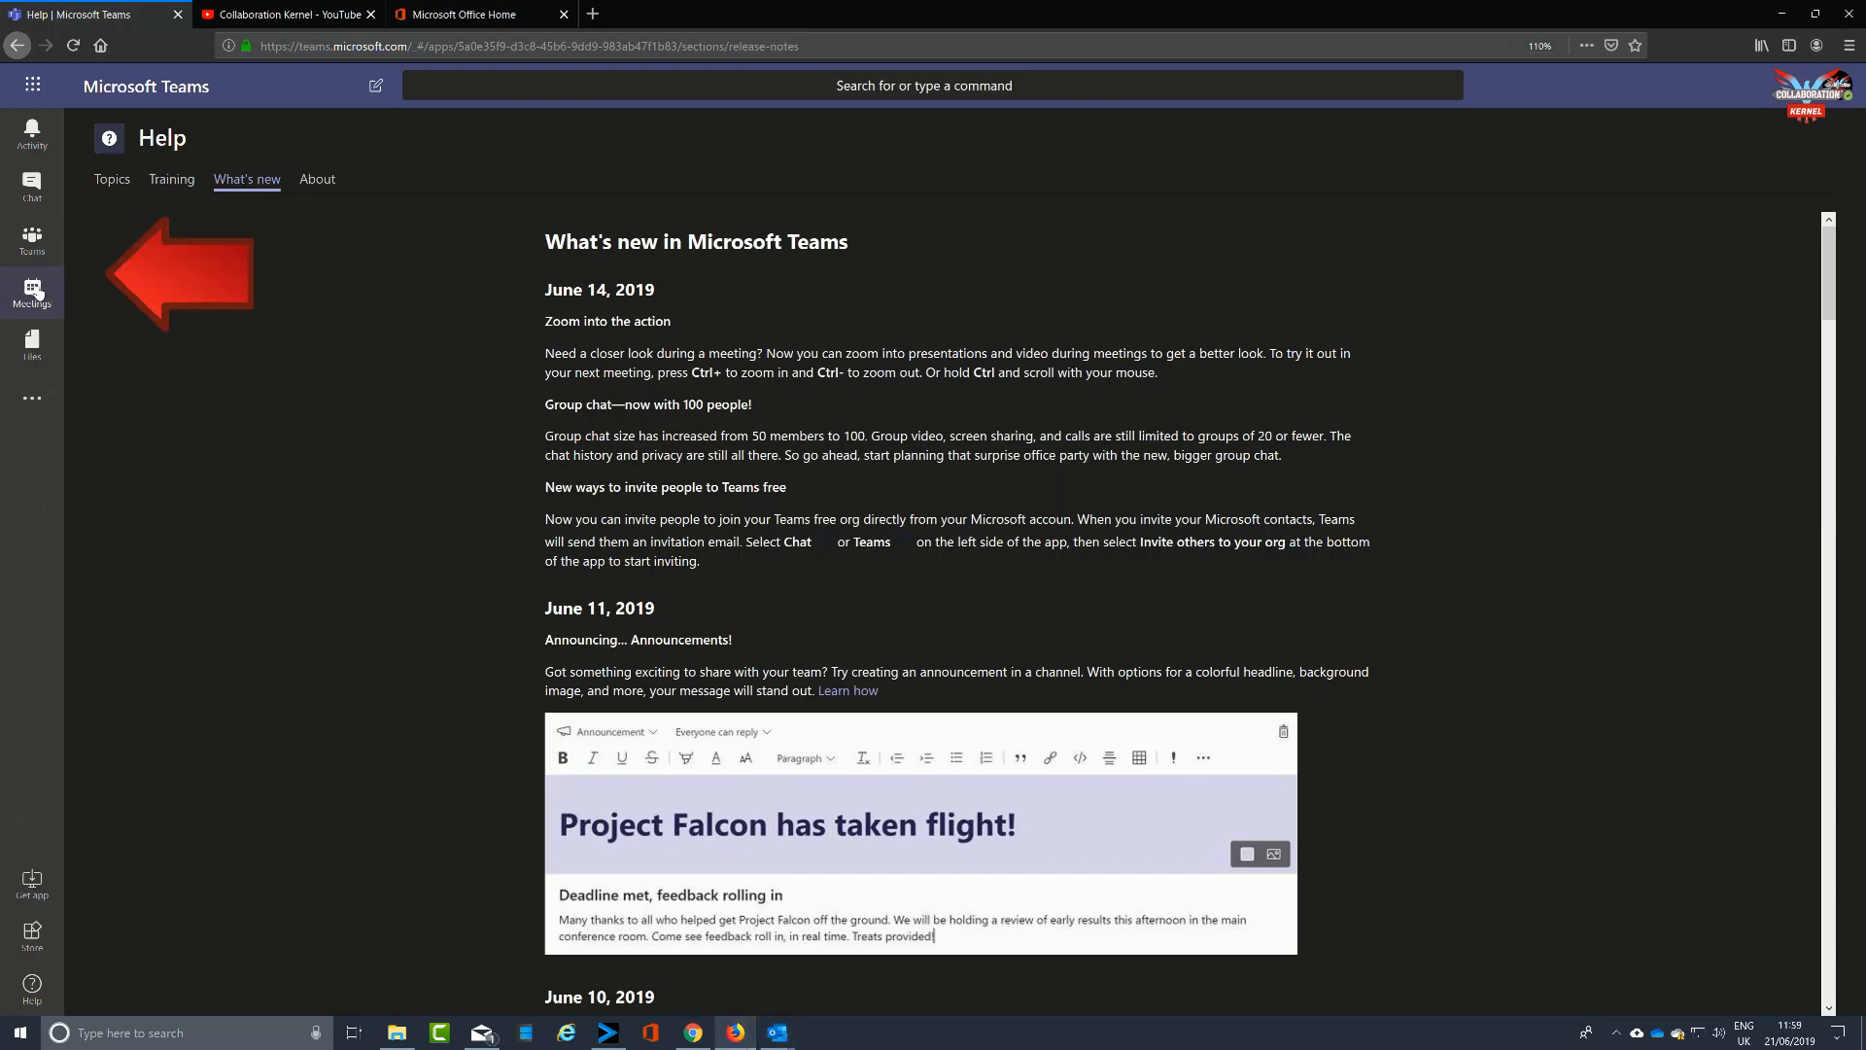
{"action": "left_click", "coordinate": [39, 305]}
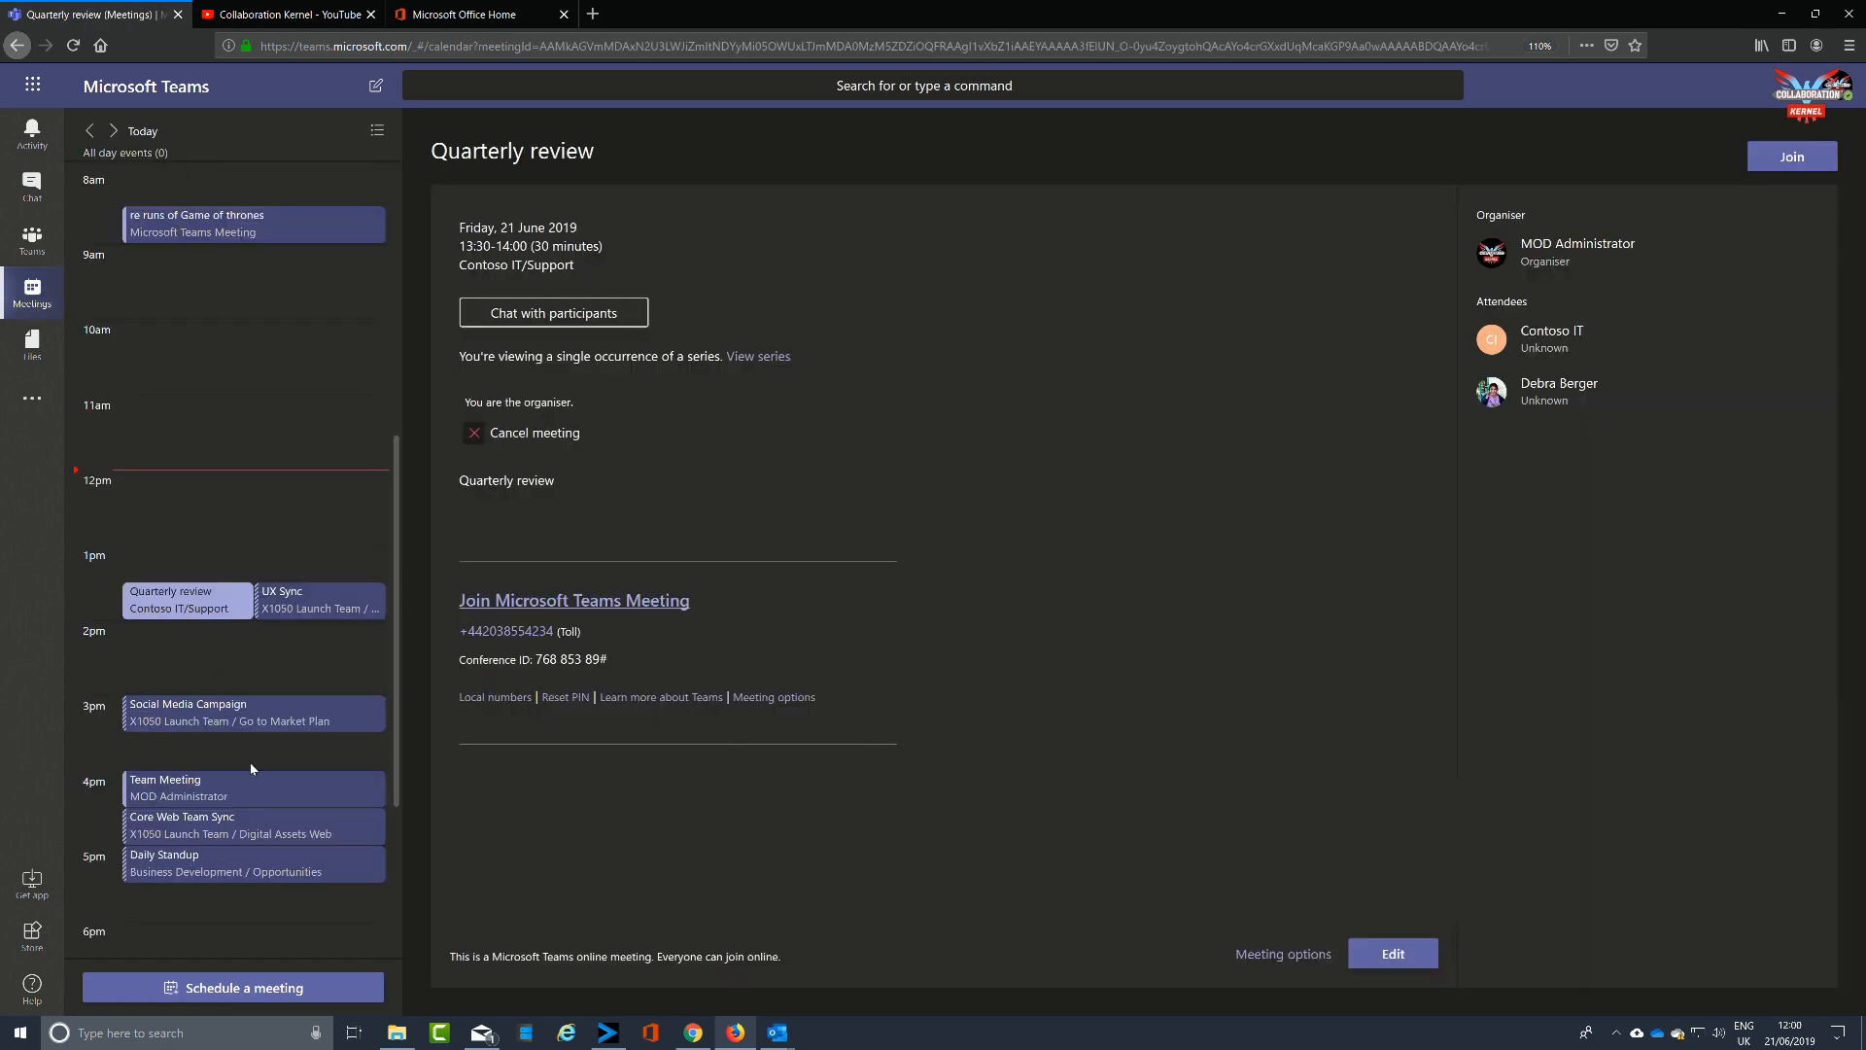
{"action": "left_click", "coordinate": [114, 131]}
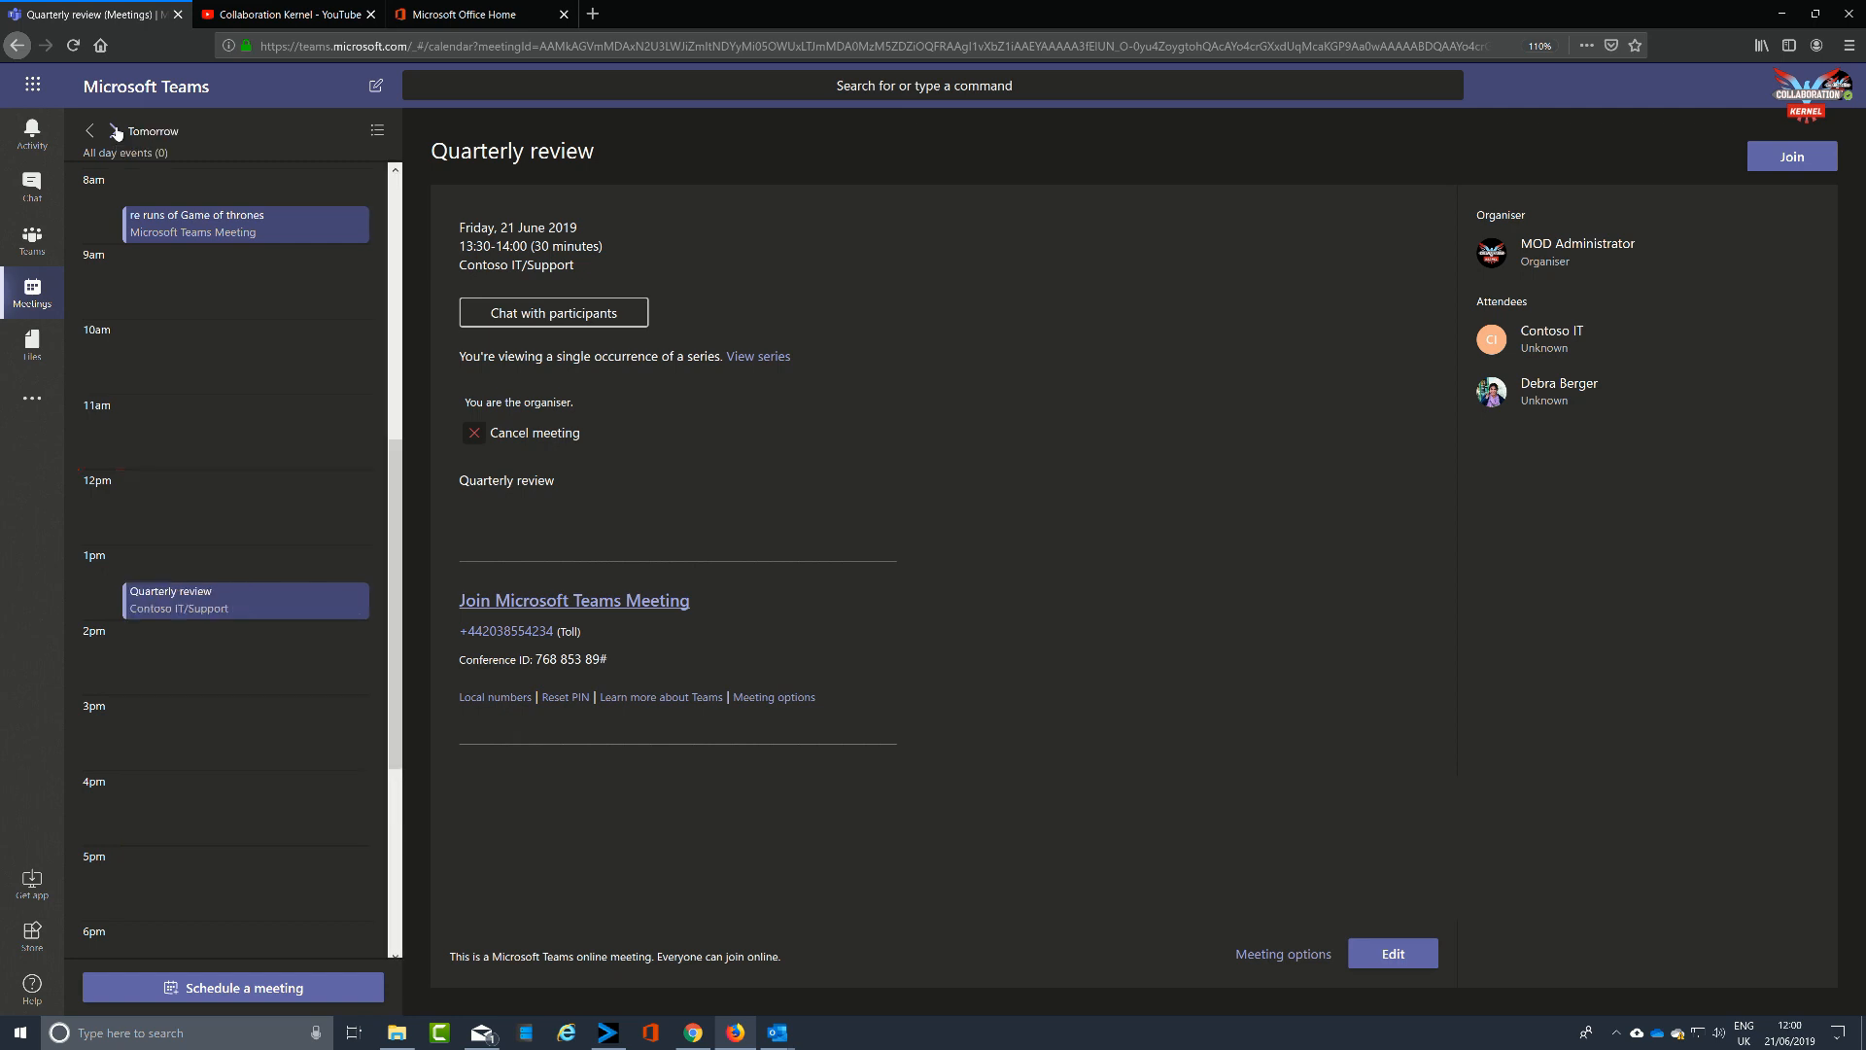
{"action": "left_click", "coordinate": [114, 131]}
{"action": "left_click", "coordinate": [114, 131]}
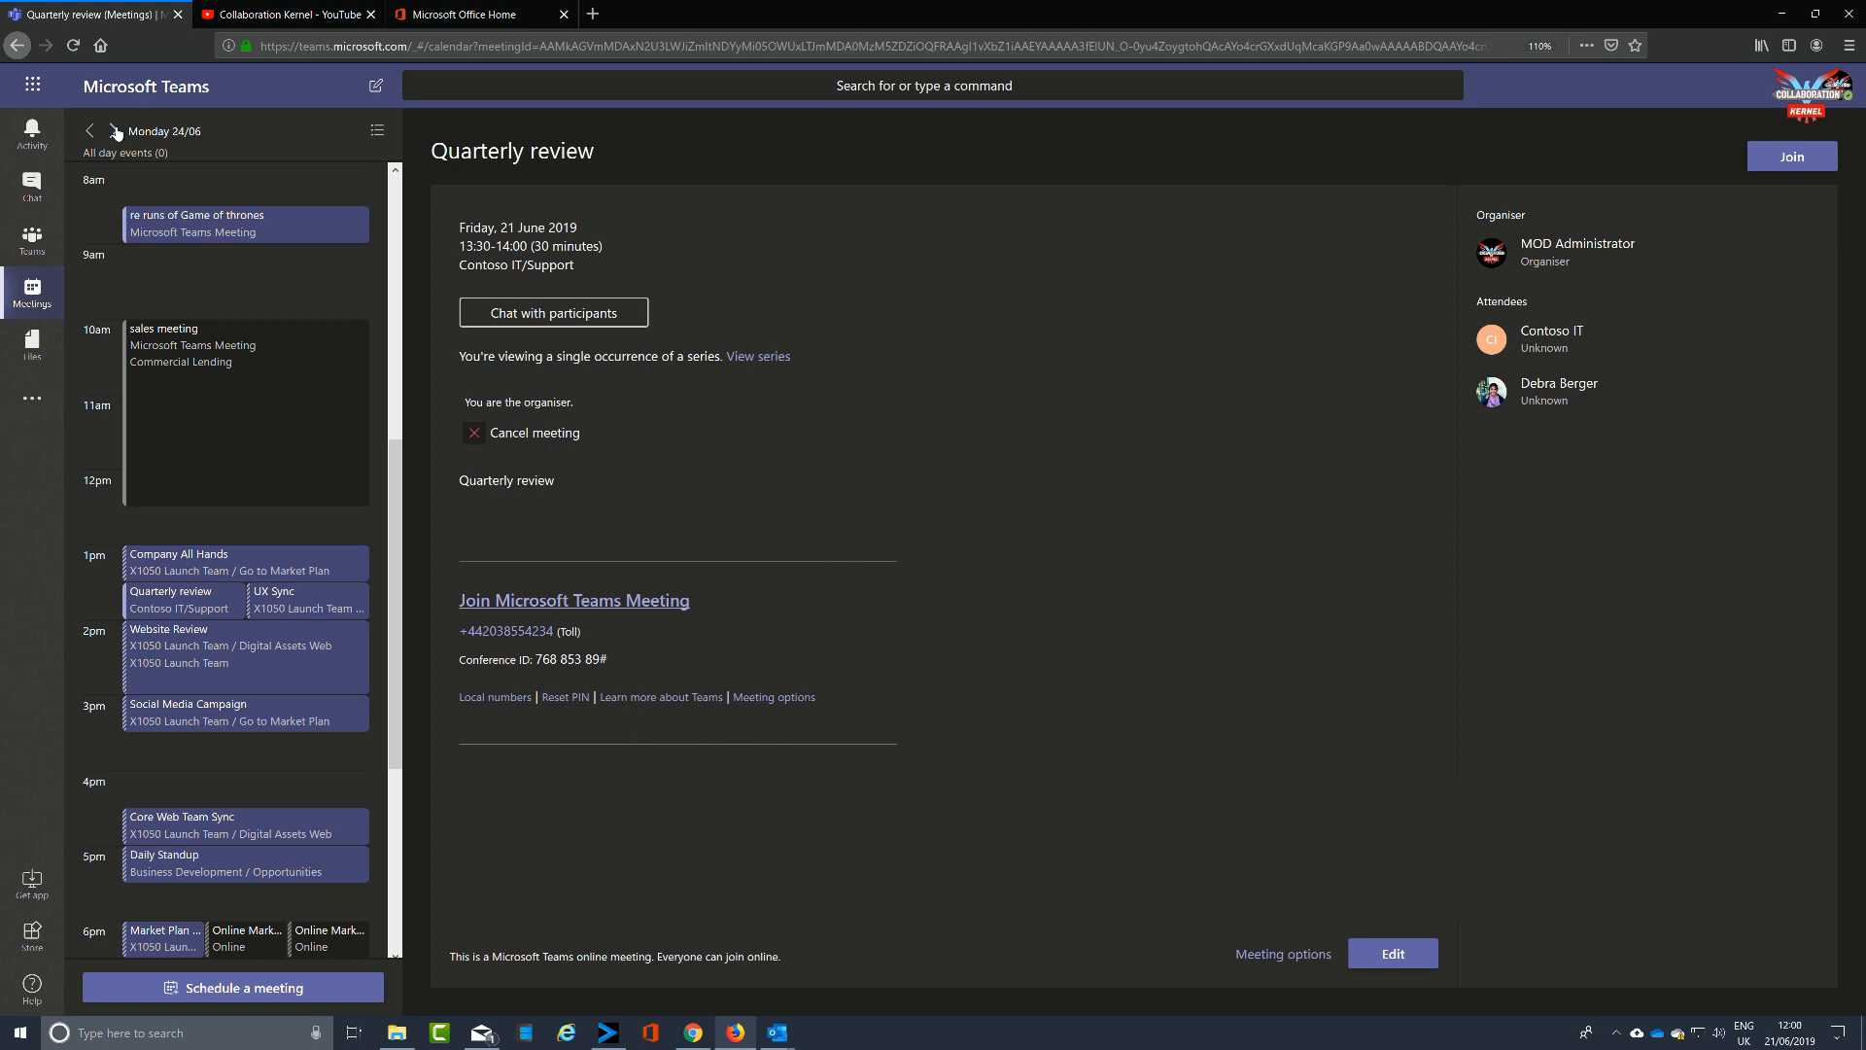
{"action": "left_click", "coordinate": [243, 364]}
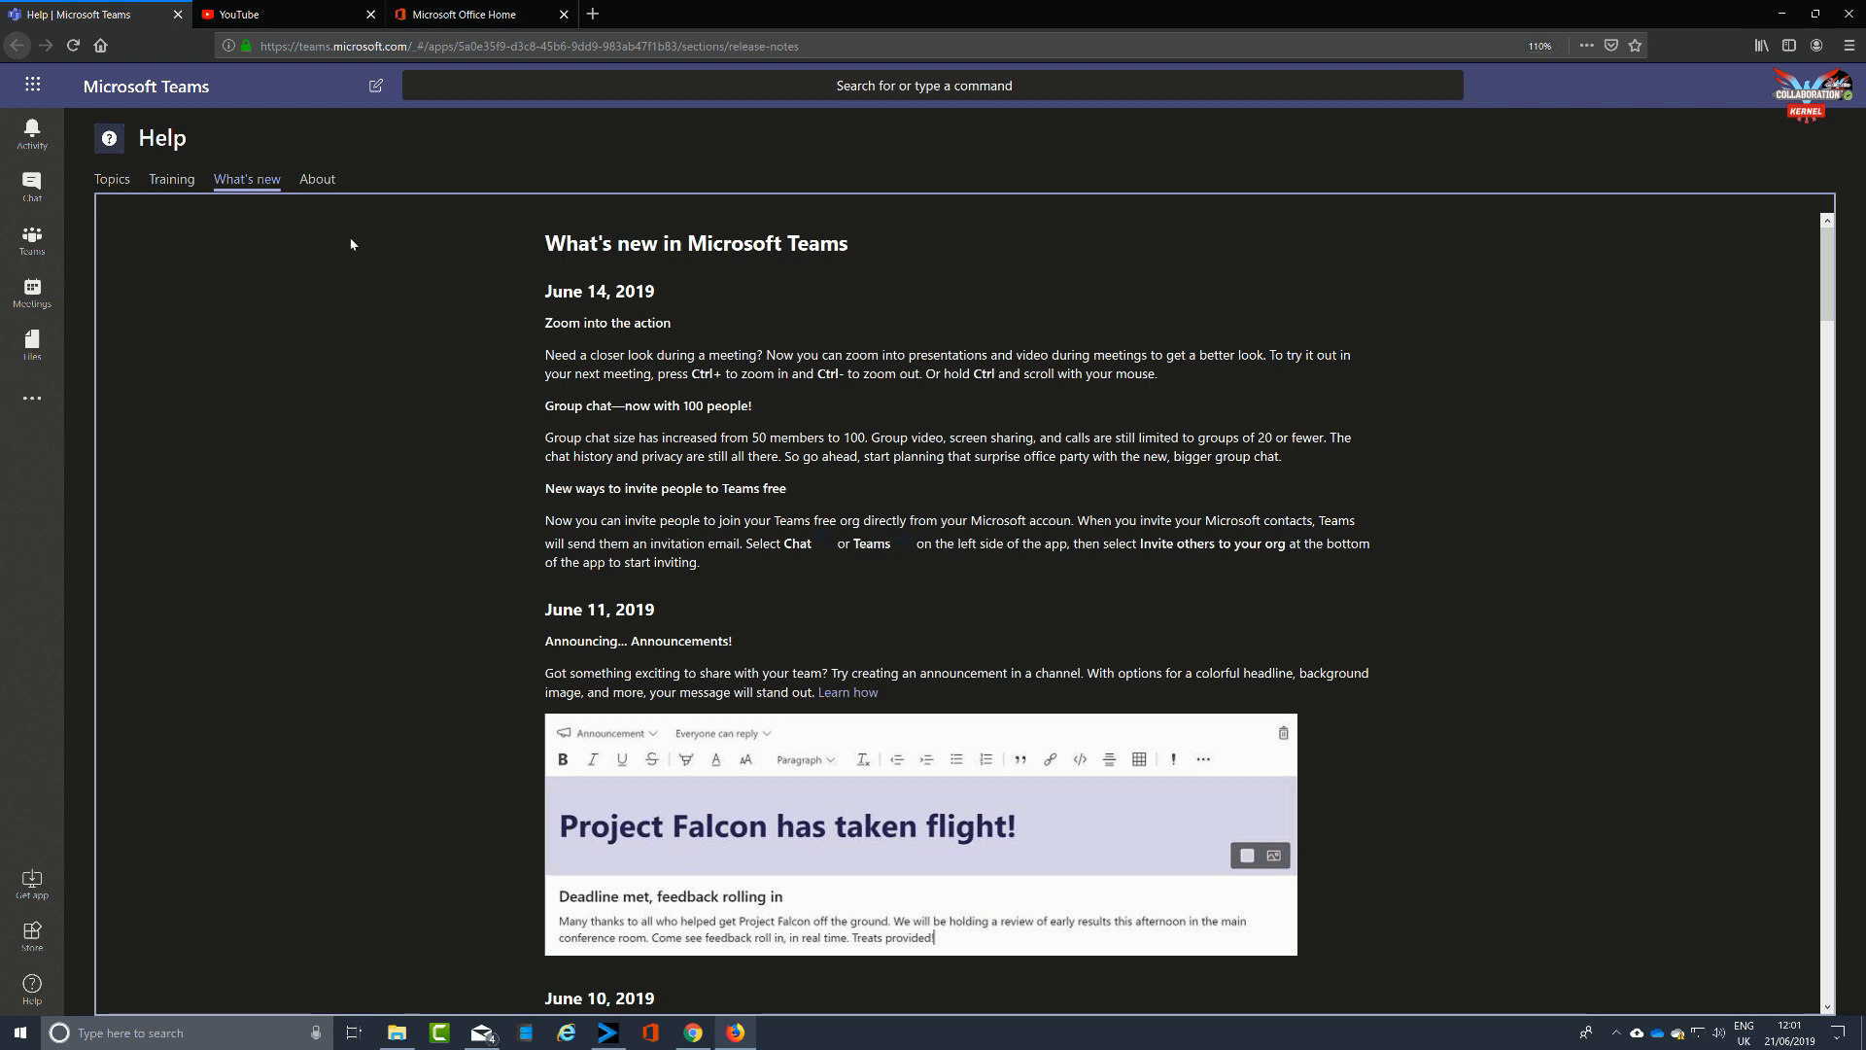
Step: Start scheduling a new meeting from the Teams meetings calendar and title it "it sales meeting"
{"action": "left_click", "coordinate": [24, 297]}
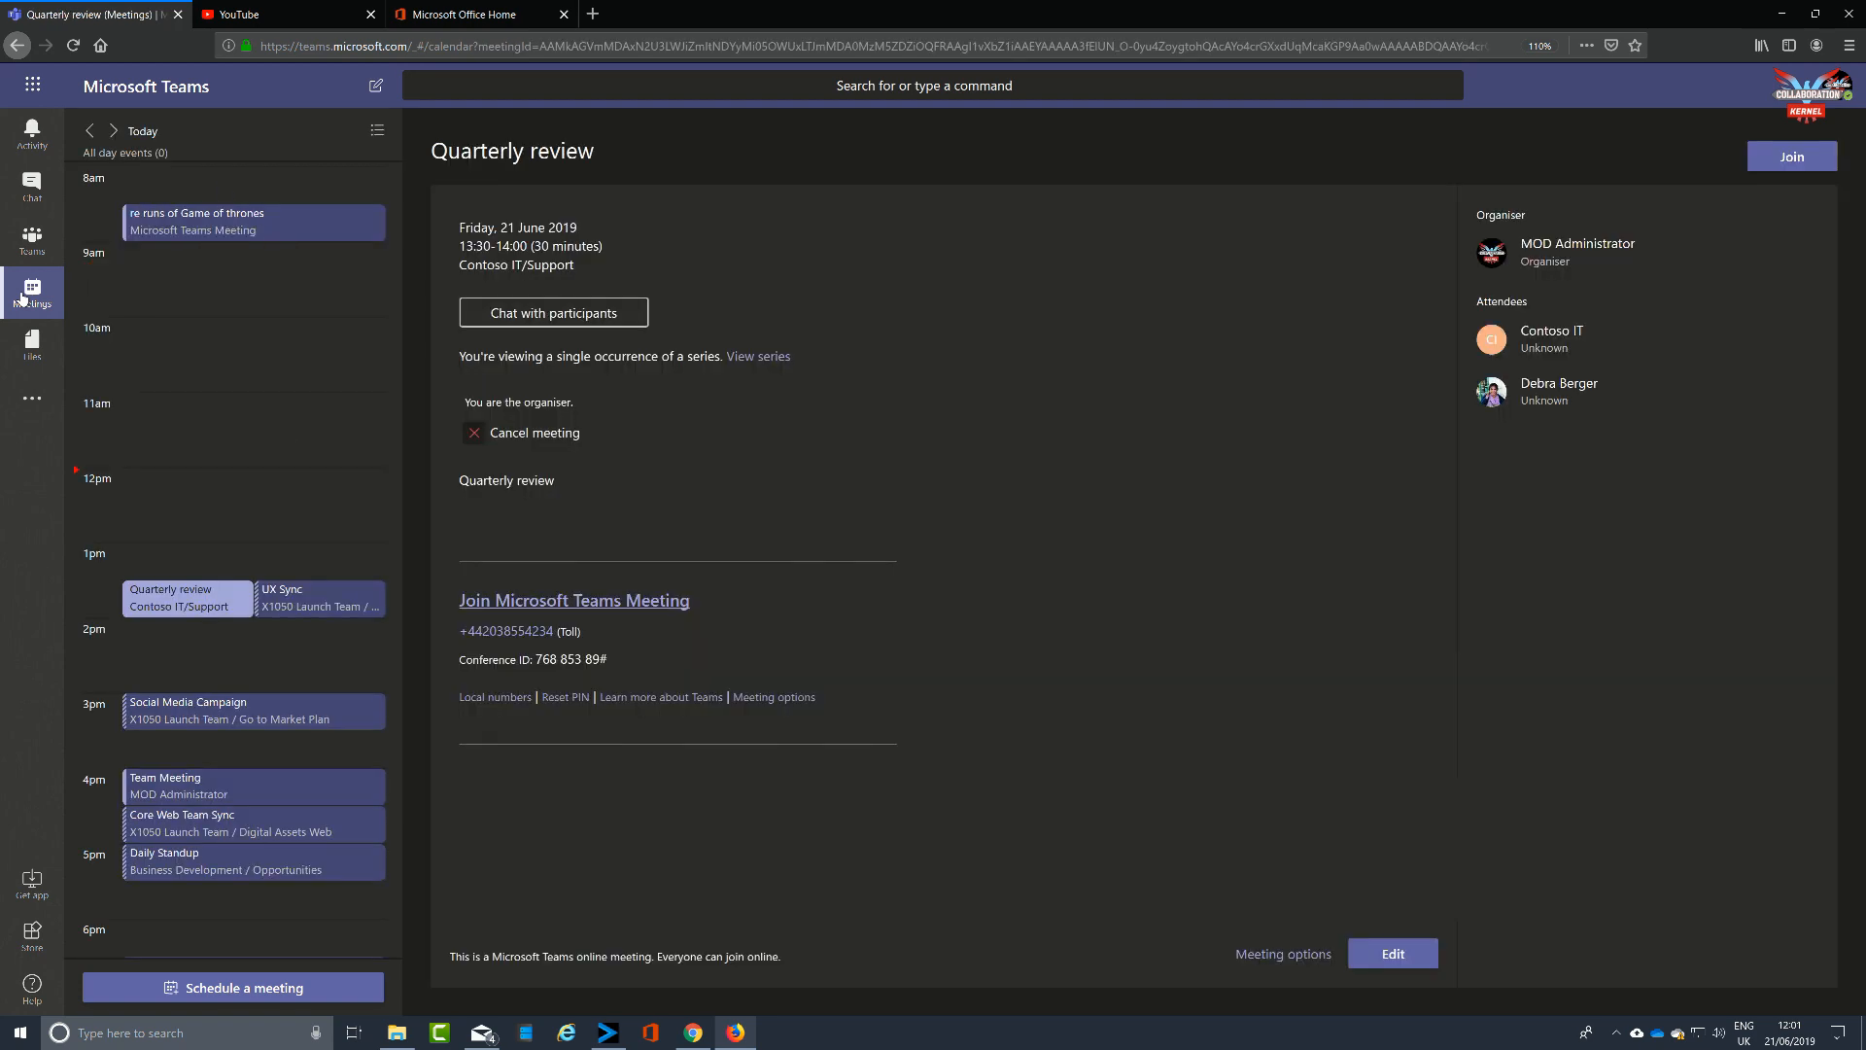
{"action": "right_click", "coordinate": [191, 406]}
{"action": "left_click", "coordinate": [179, 411]}
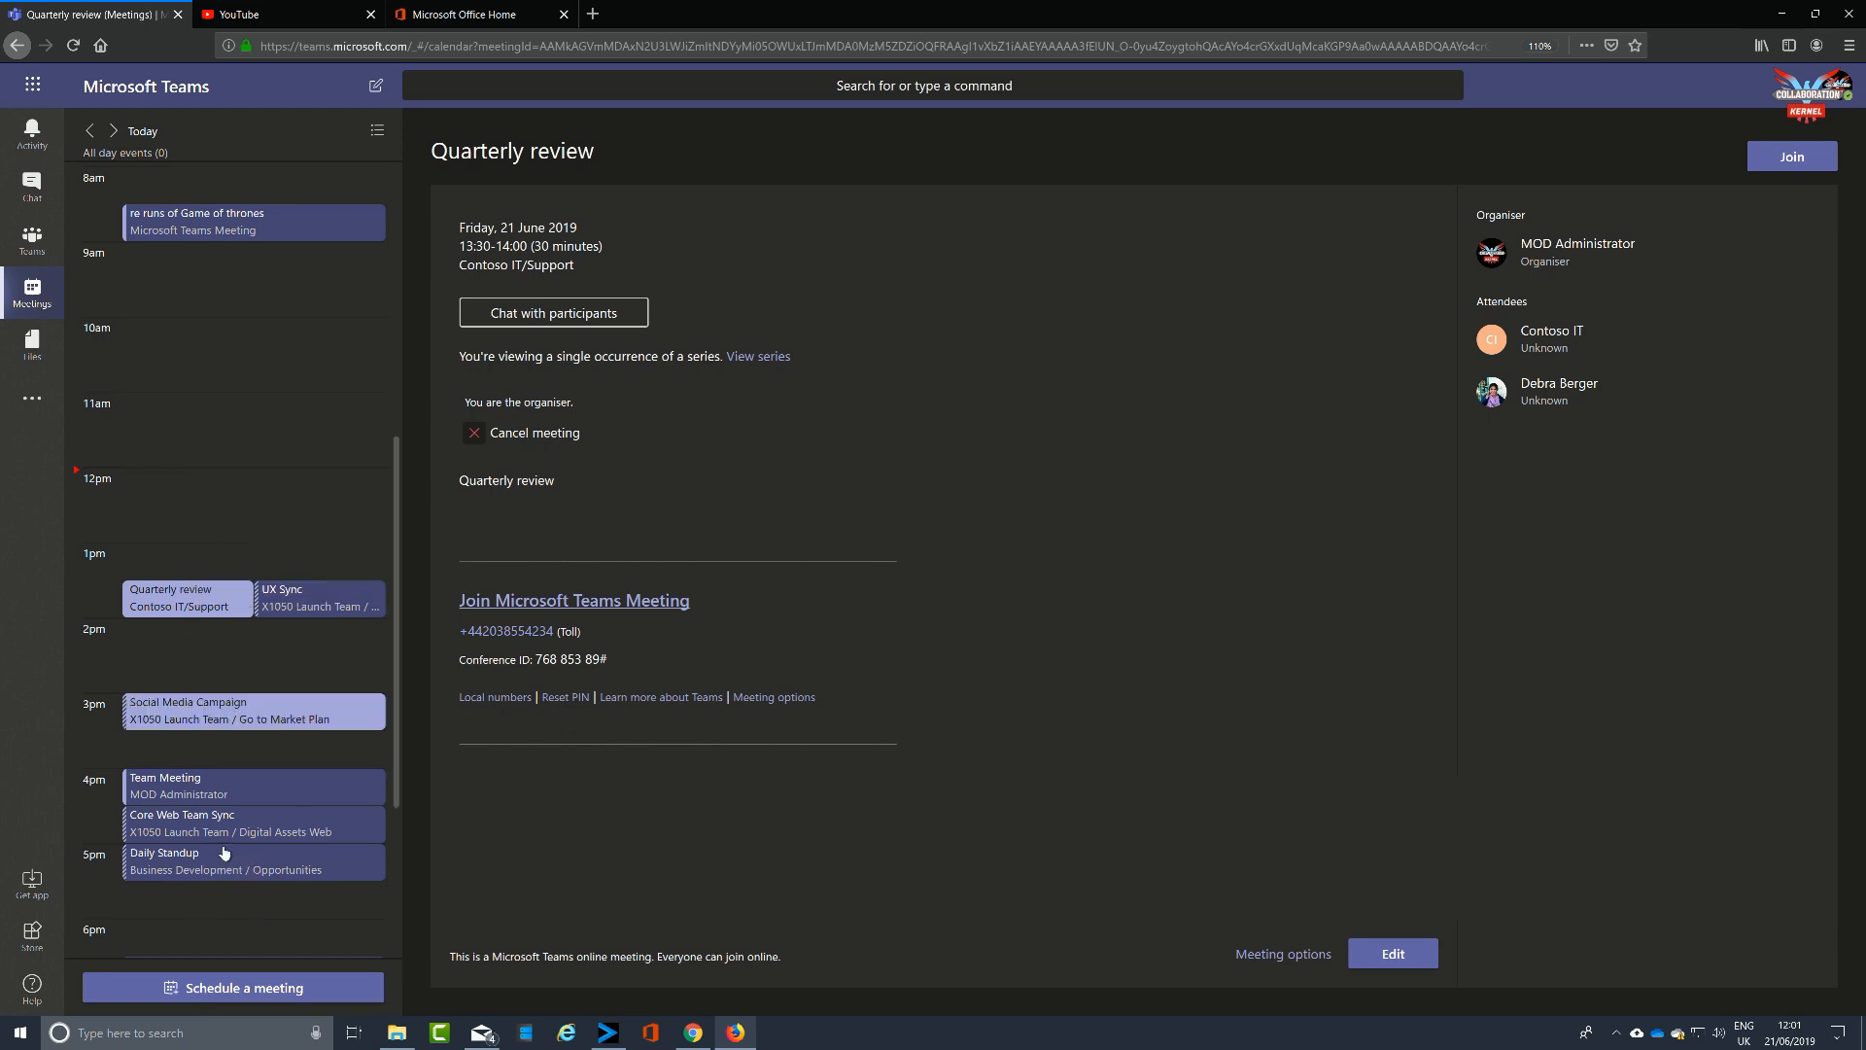
{"action": "left_click", "coordinate": [258, 986]}
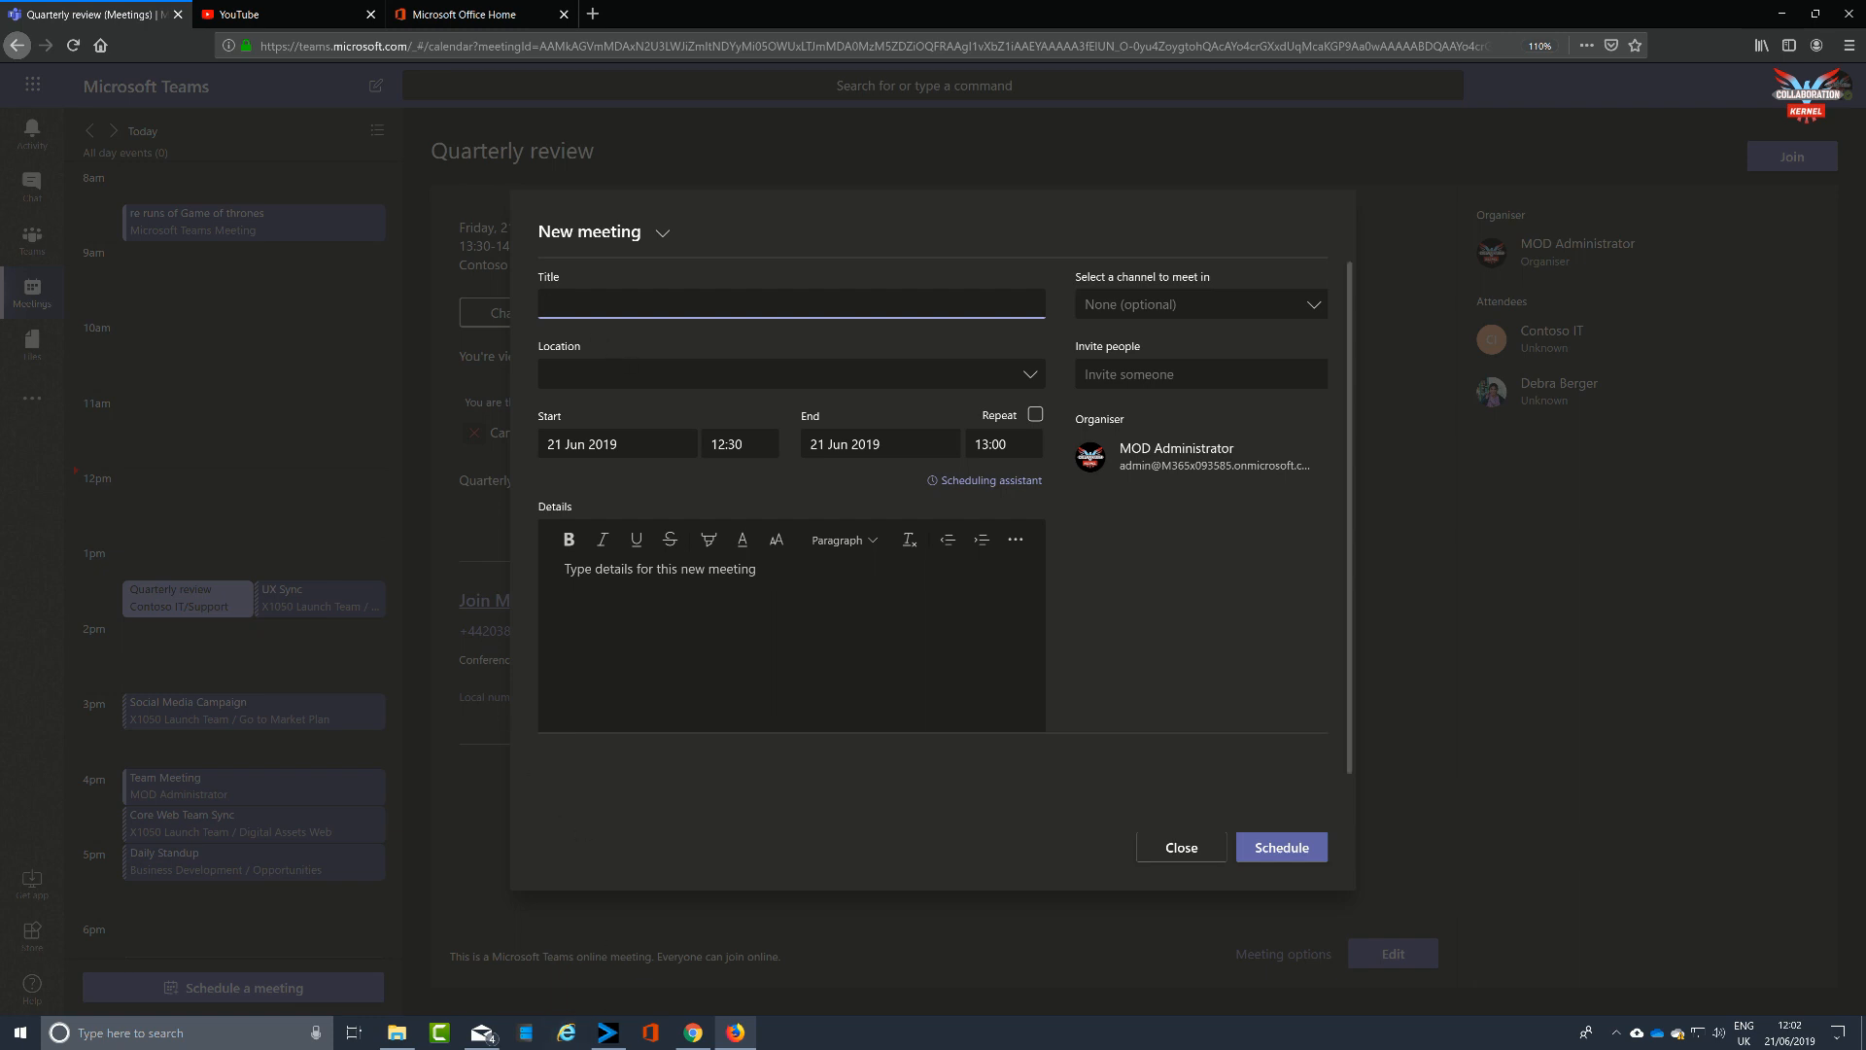
{"action": "type", "text": "t sales meeting"}
Step: Set the meeting location to Conf Room Baker from Building 2 Rooms and enter "it meeting for q4 results" as the details
{"action": "left_click", "coordinate": [671, 374]}
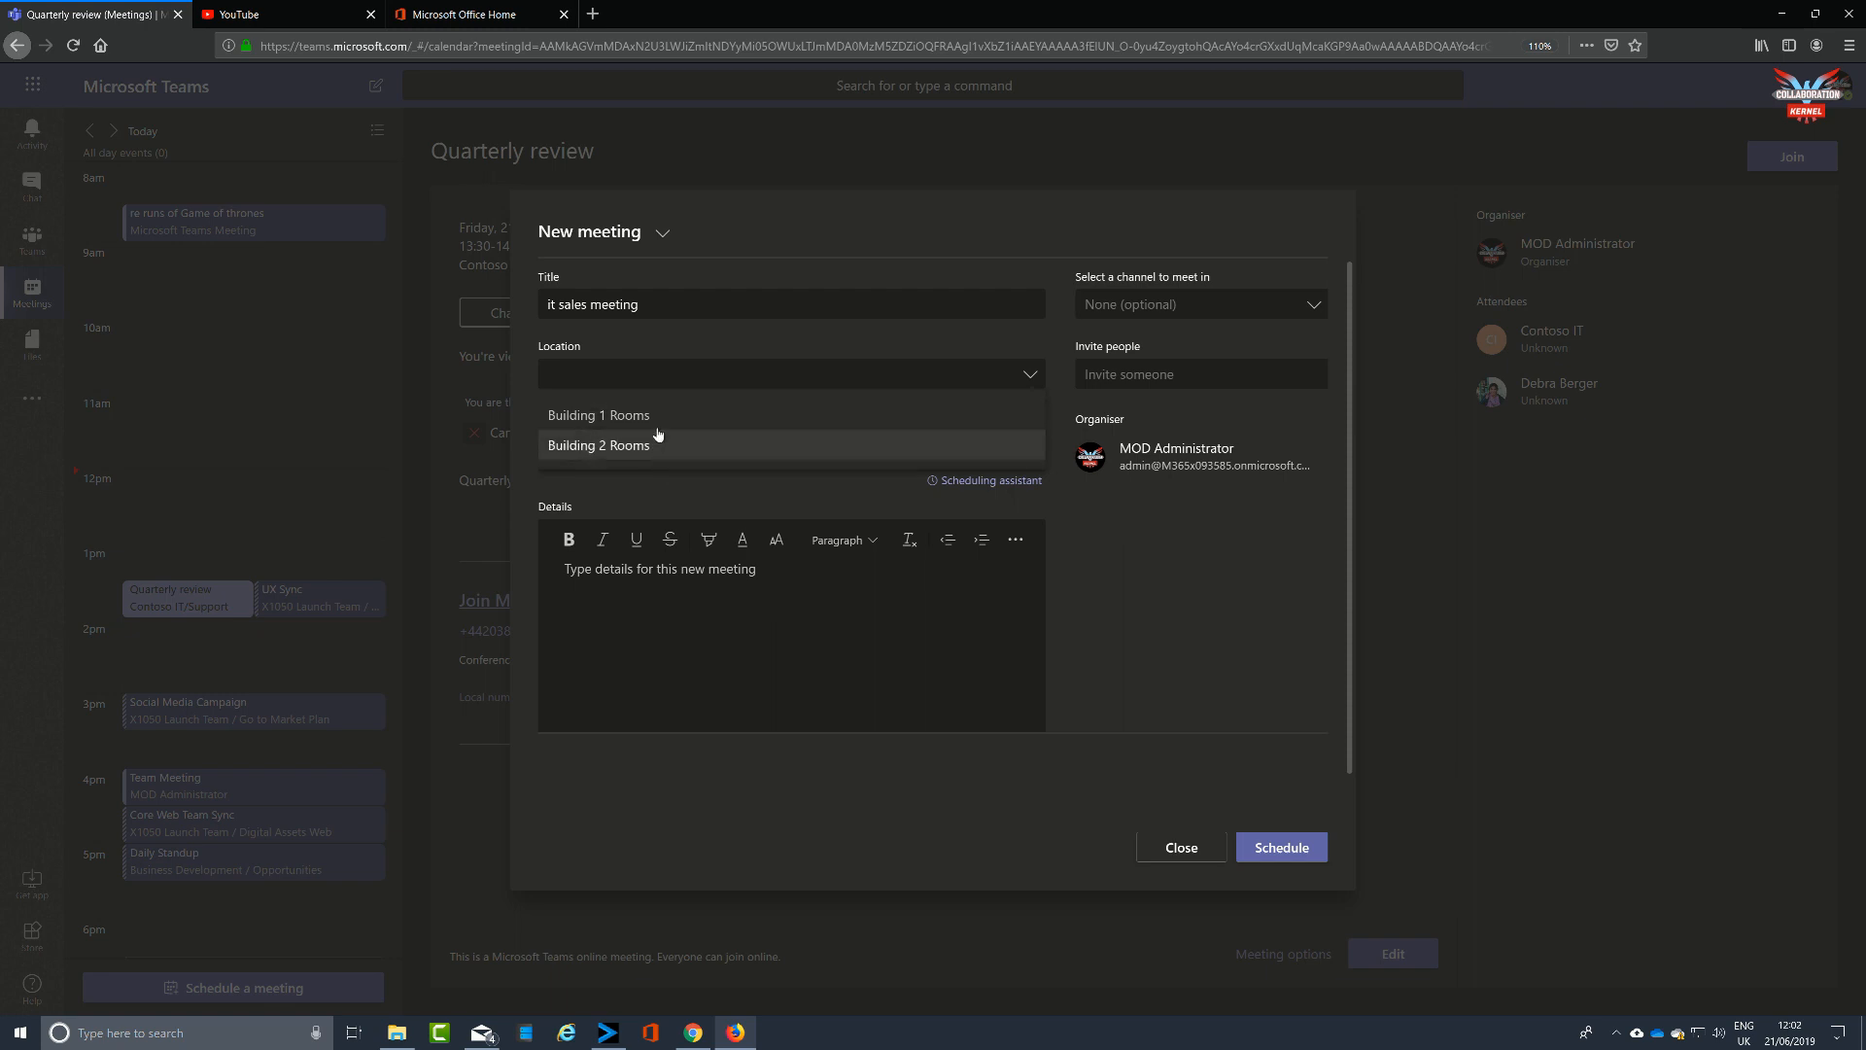
{"action": "left_click", "coordinate": [654, 455]}
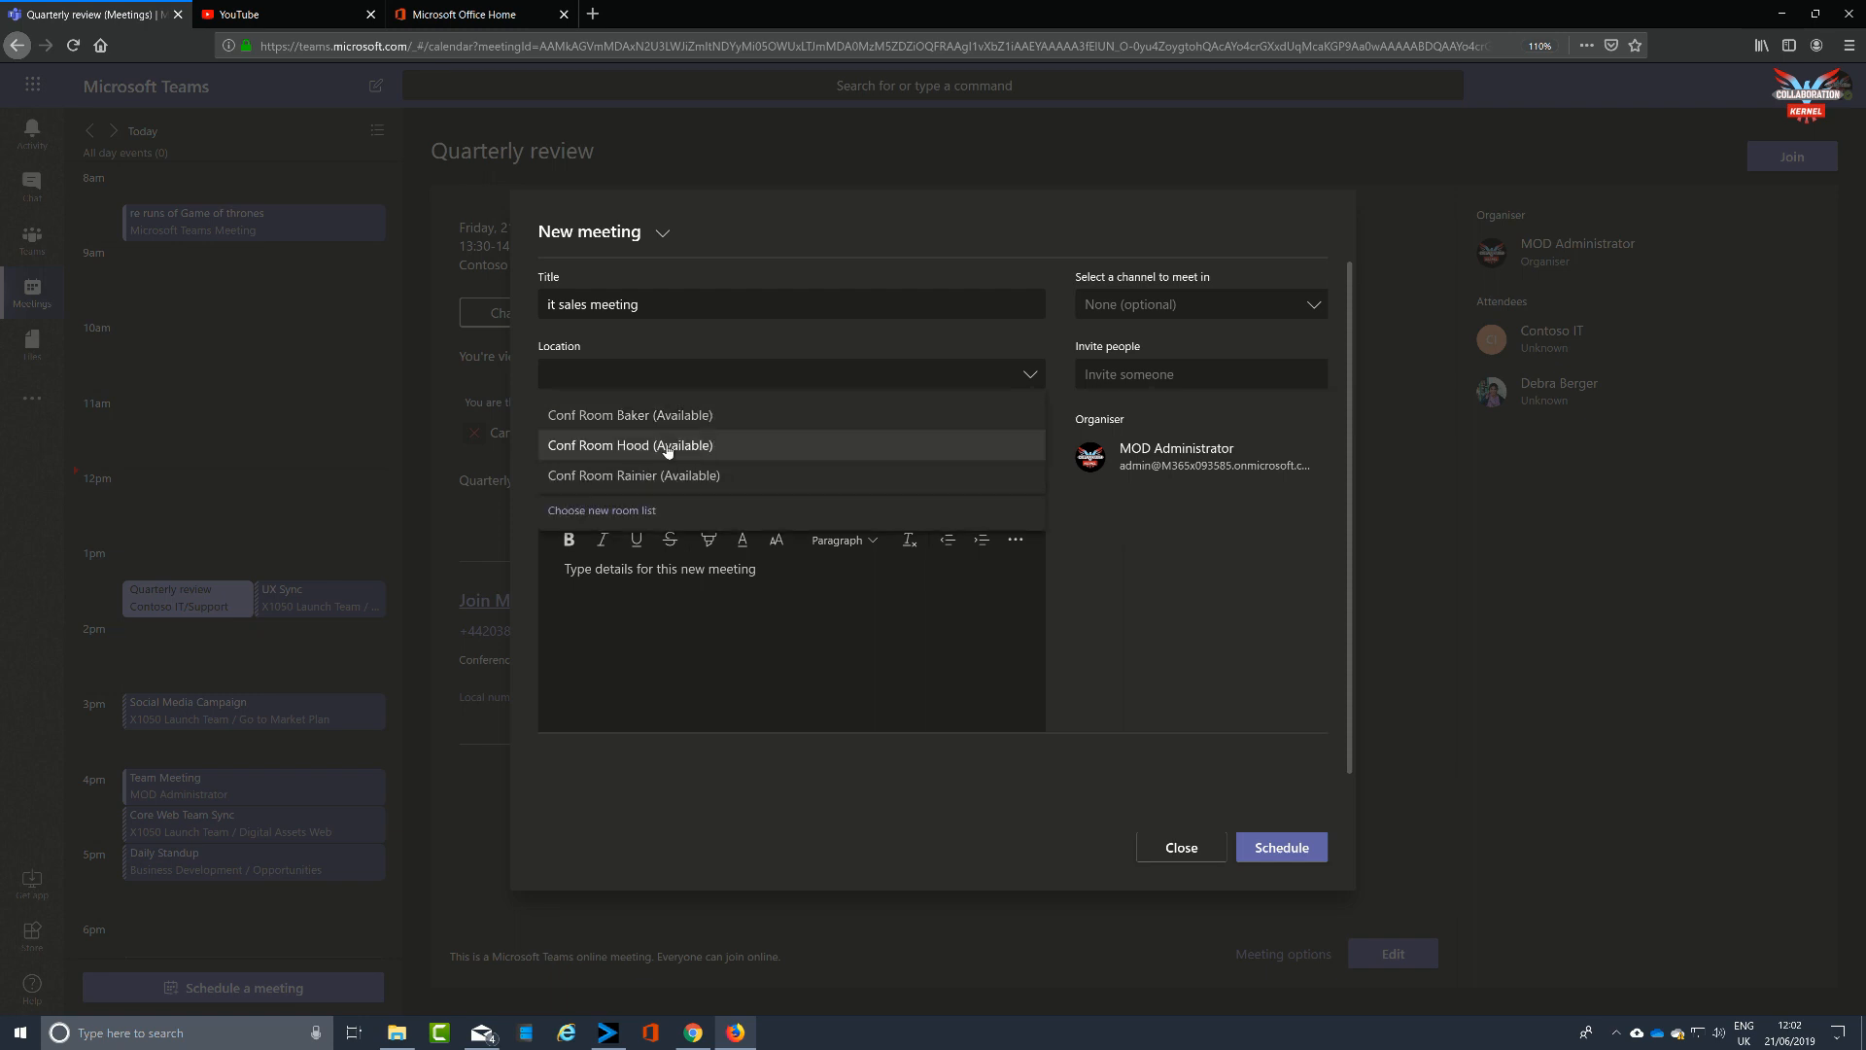
{"action": "left_click", "coordinate": [630, 418]}
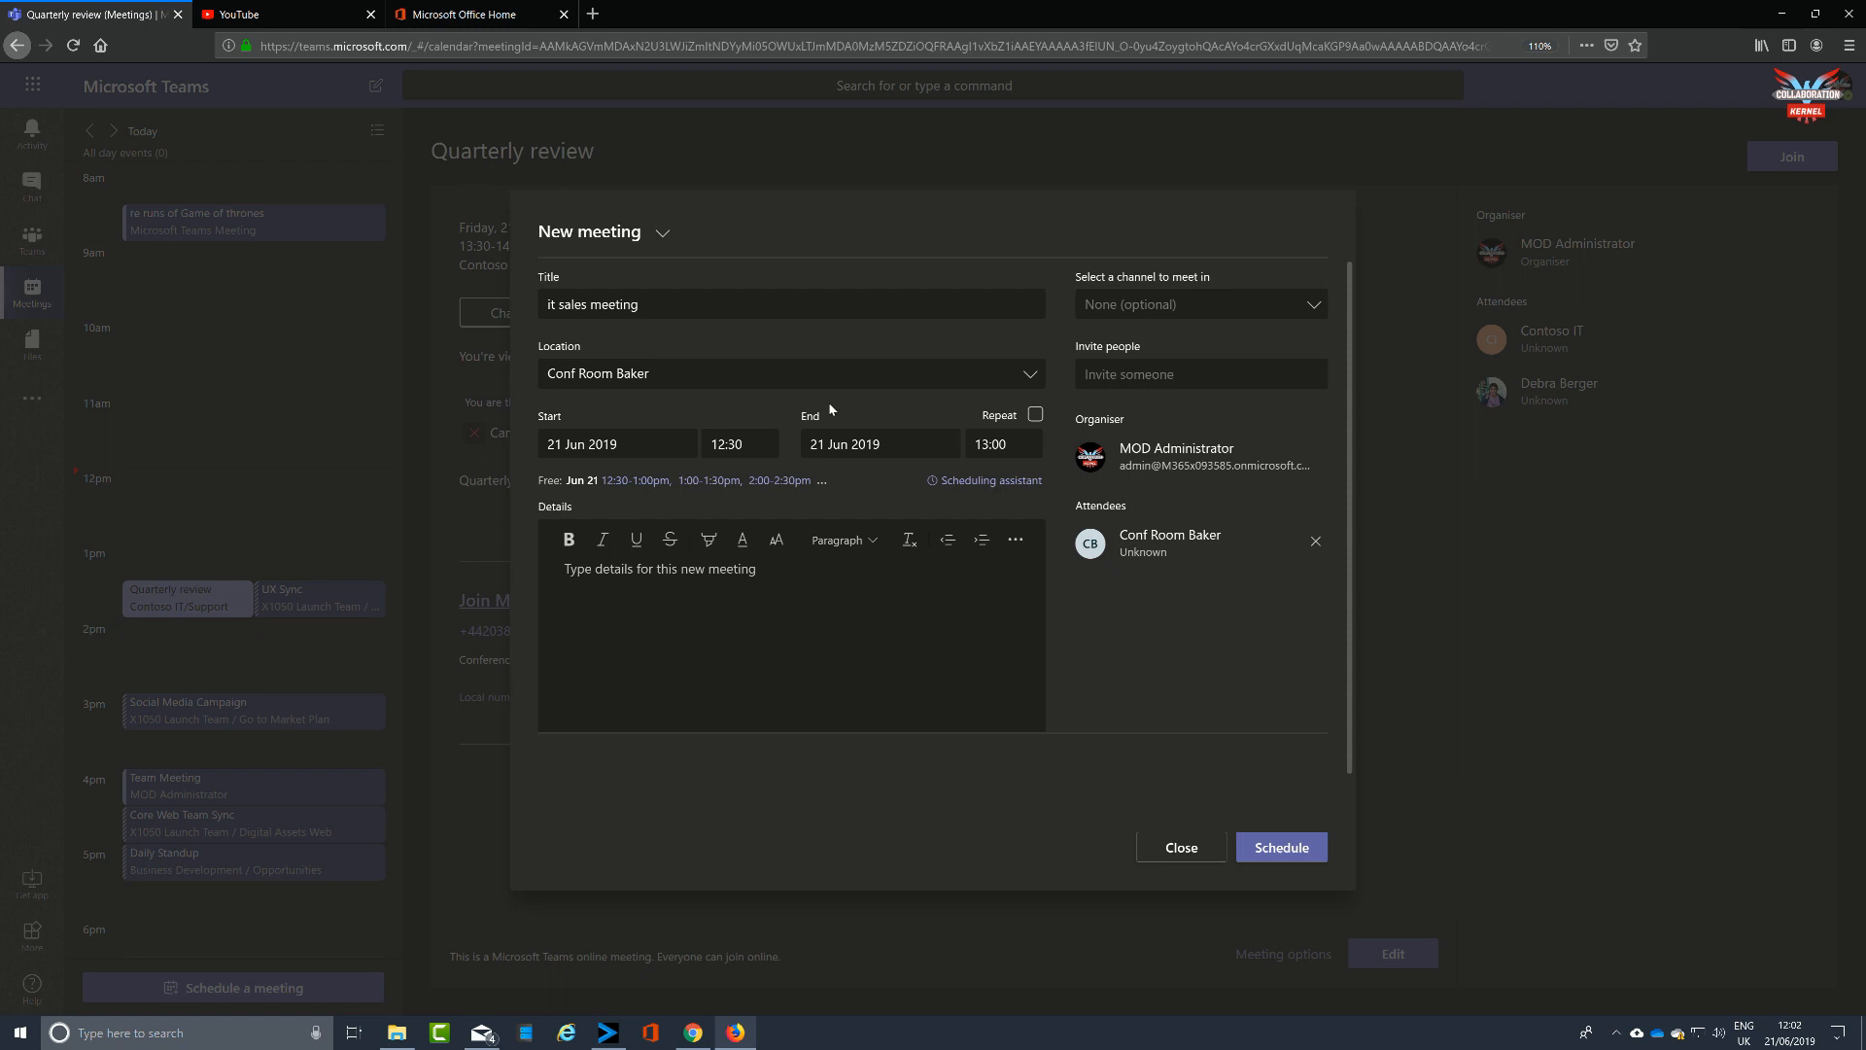
{"action": "type", "text": "it meeting for q4 results"}
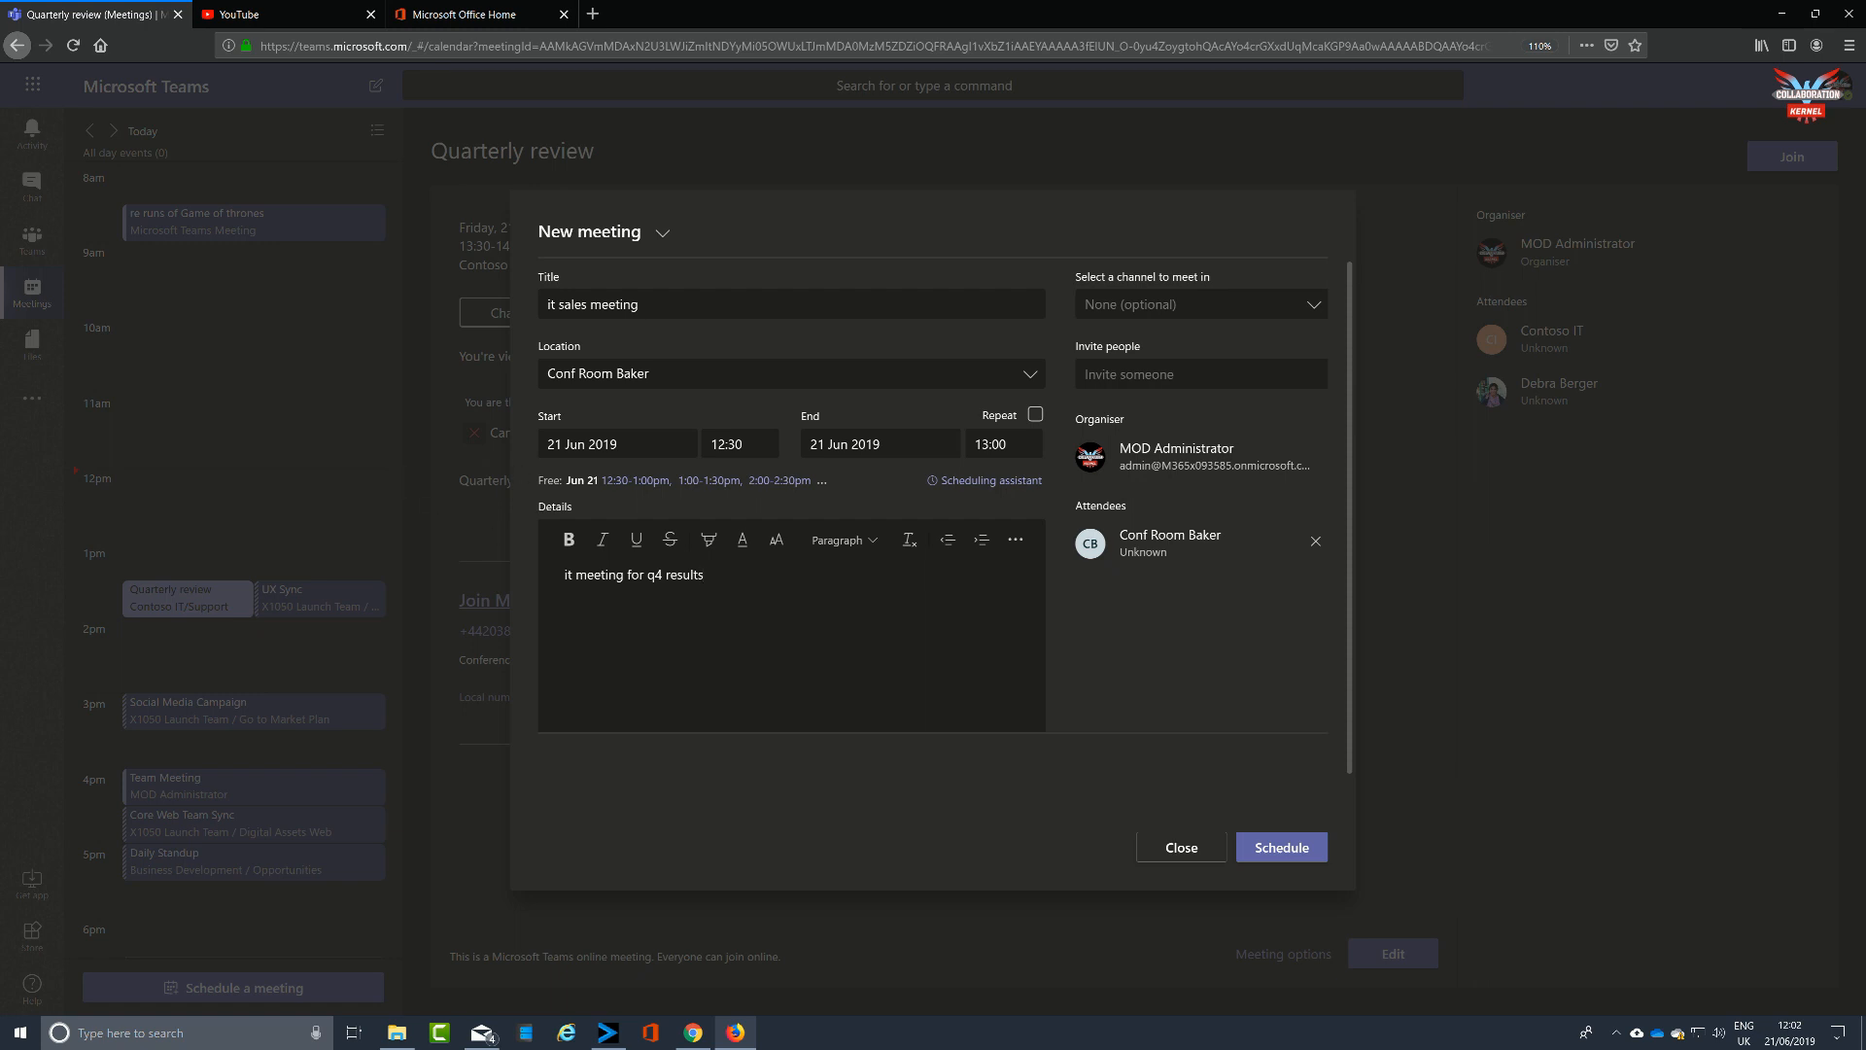
Step: Set the meeting date to 25 Jun 2019 and the end time to 14:00
{"action": "left_click", "coordinate": [622, 445]}
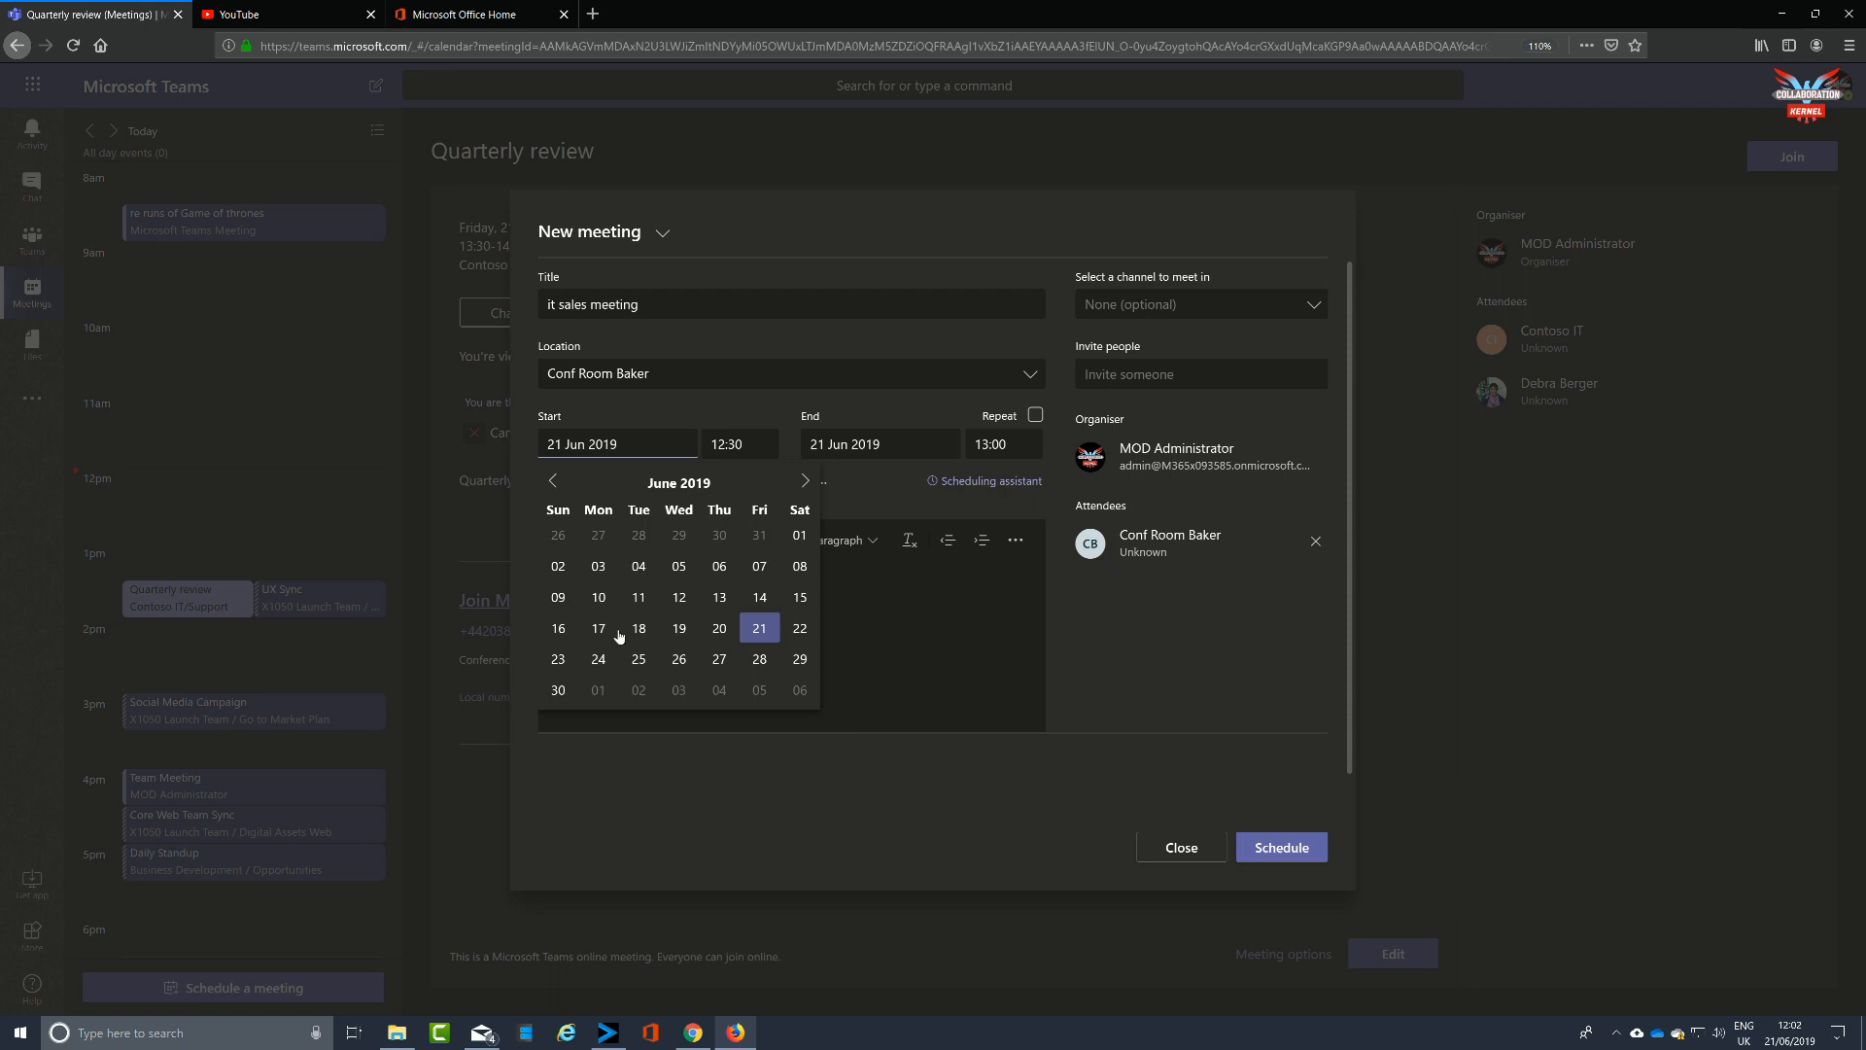
{"action": "left_click", "coordinate": [638, 660]}
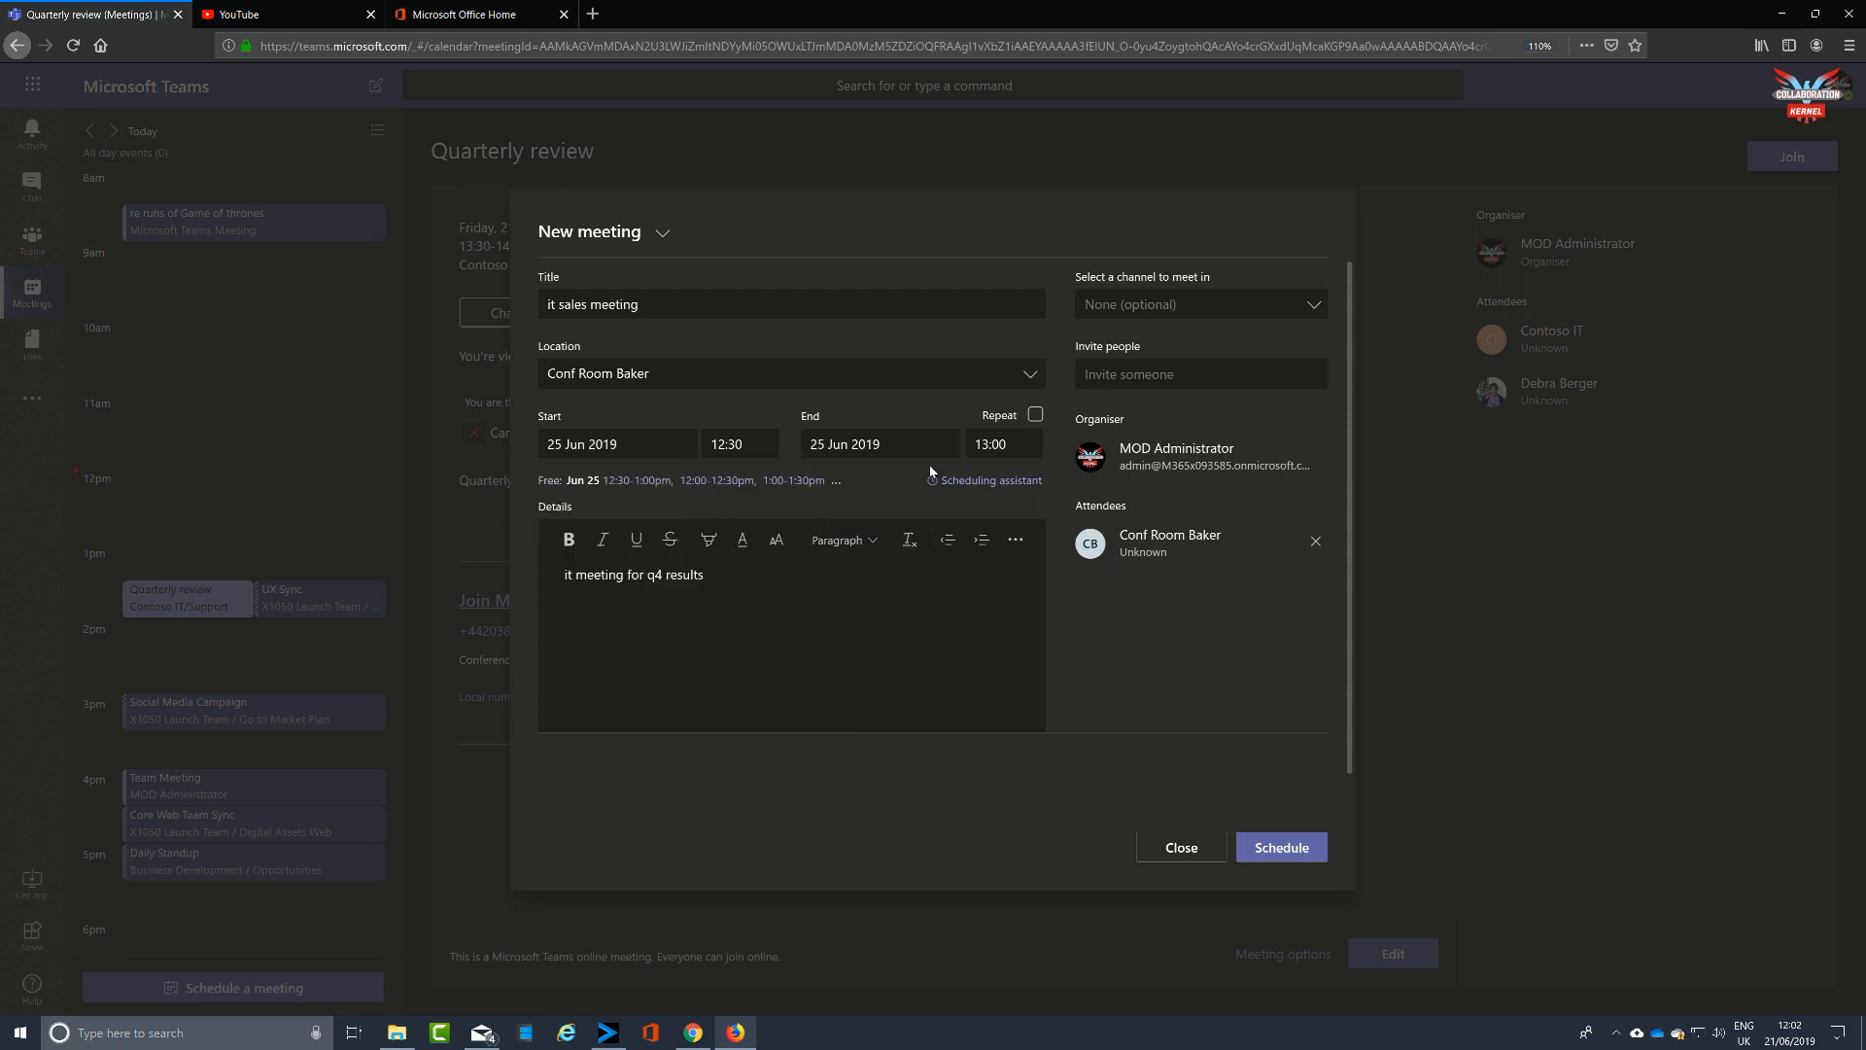
{"action": "left_click", "coordinate": [1003, 444]}
{"action": "left_click", "coordinate": [1025, 552]}
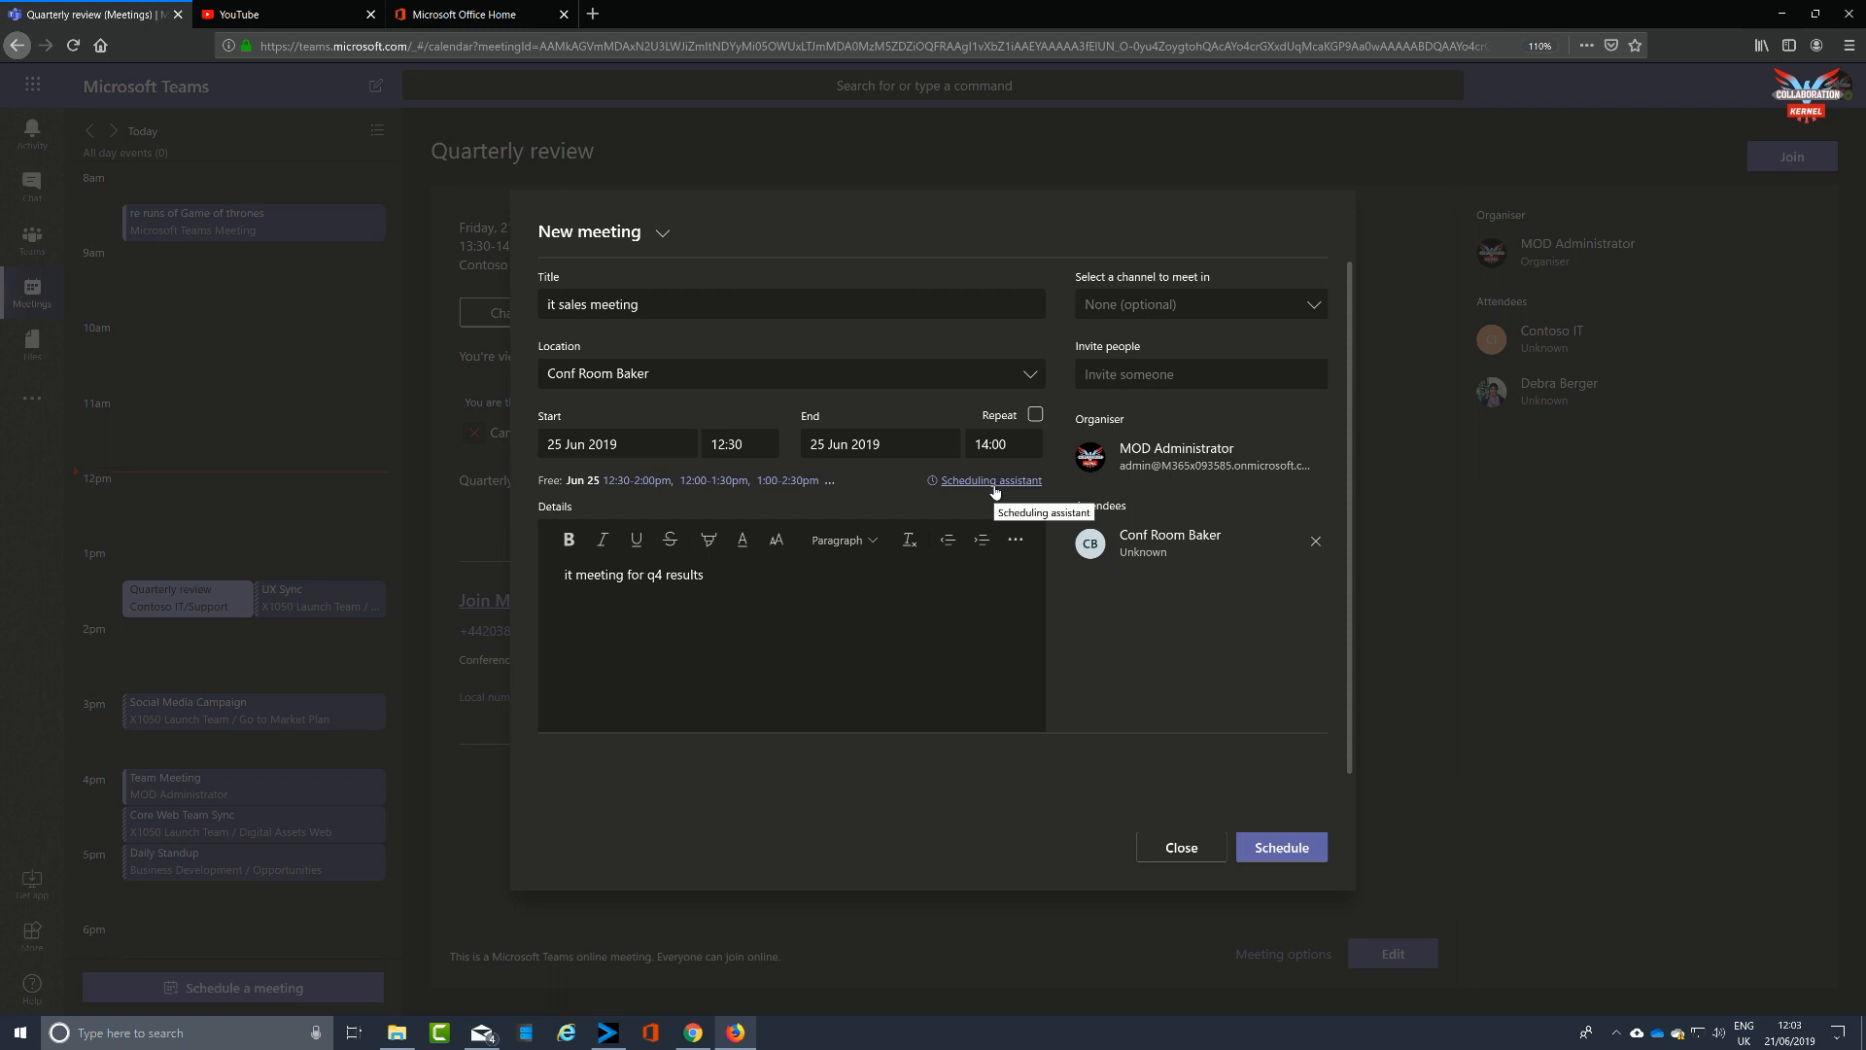
Step: Choose the Service Strategy channel of the Contoso IT team as the channel to meet in
{"action": "left_click", "coordinate": [1315, 307]}
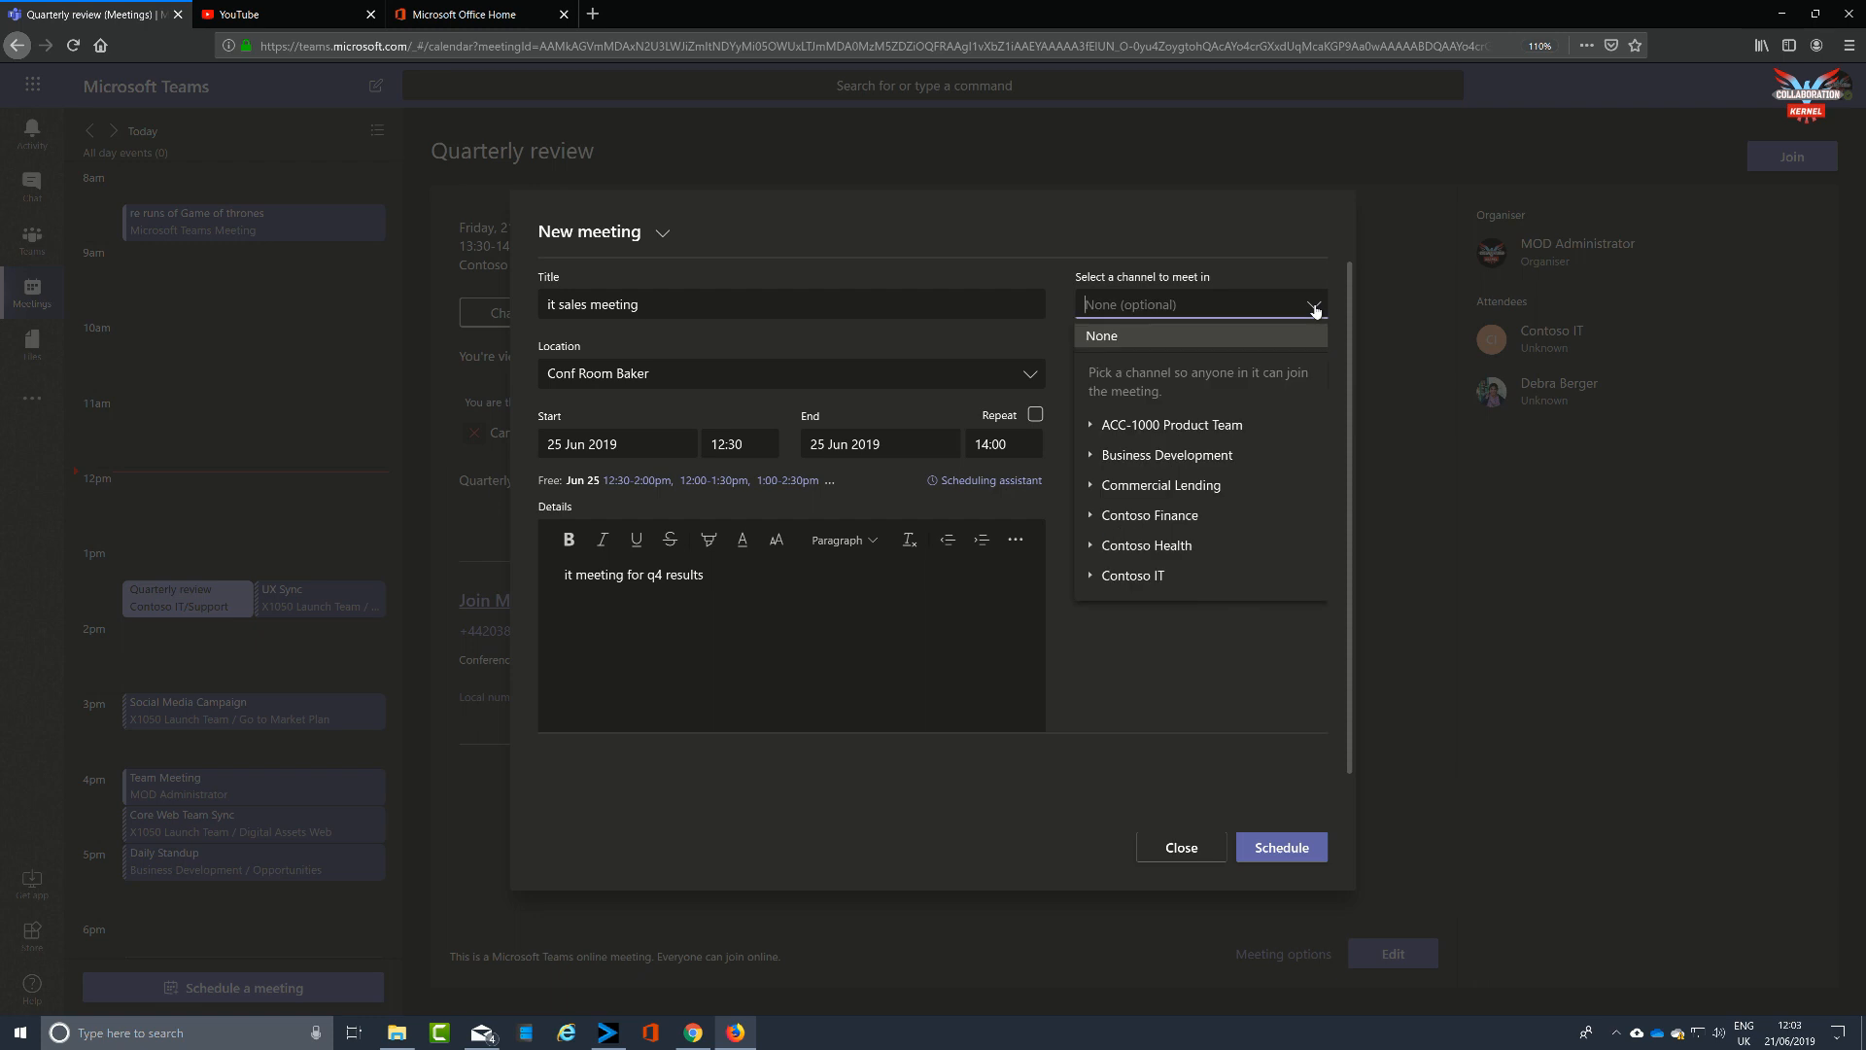
{"action": "left_click", "coordinate": [1177, 575]}
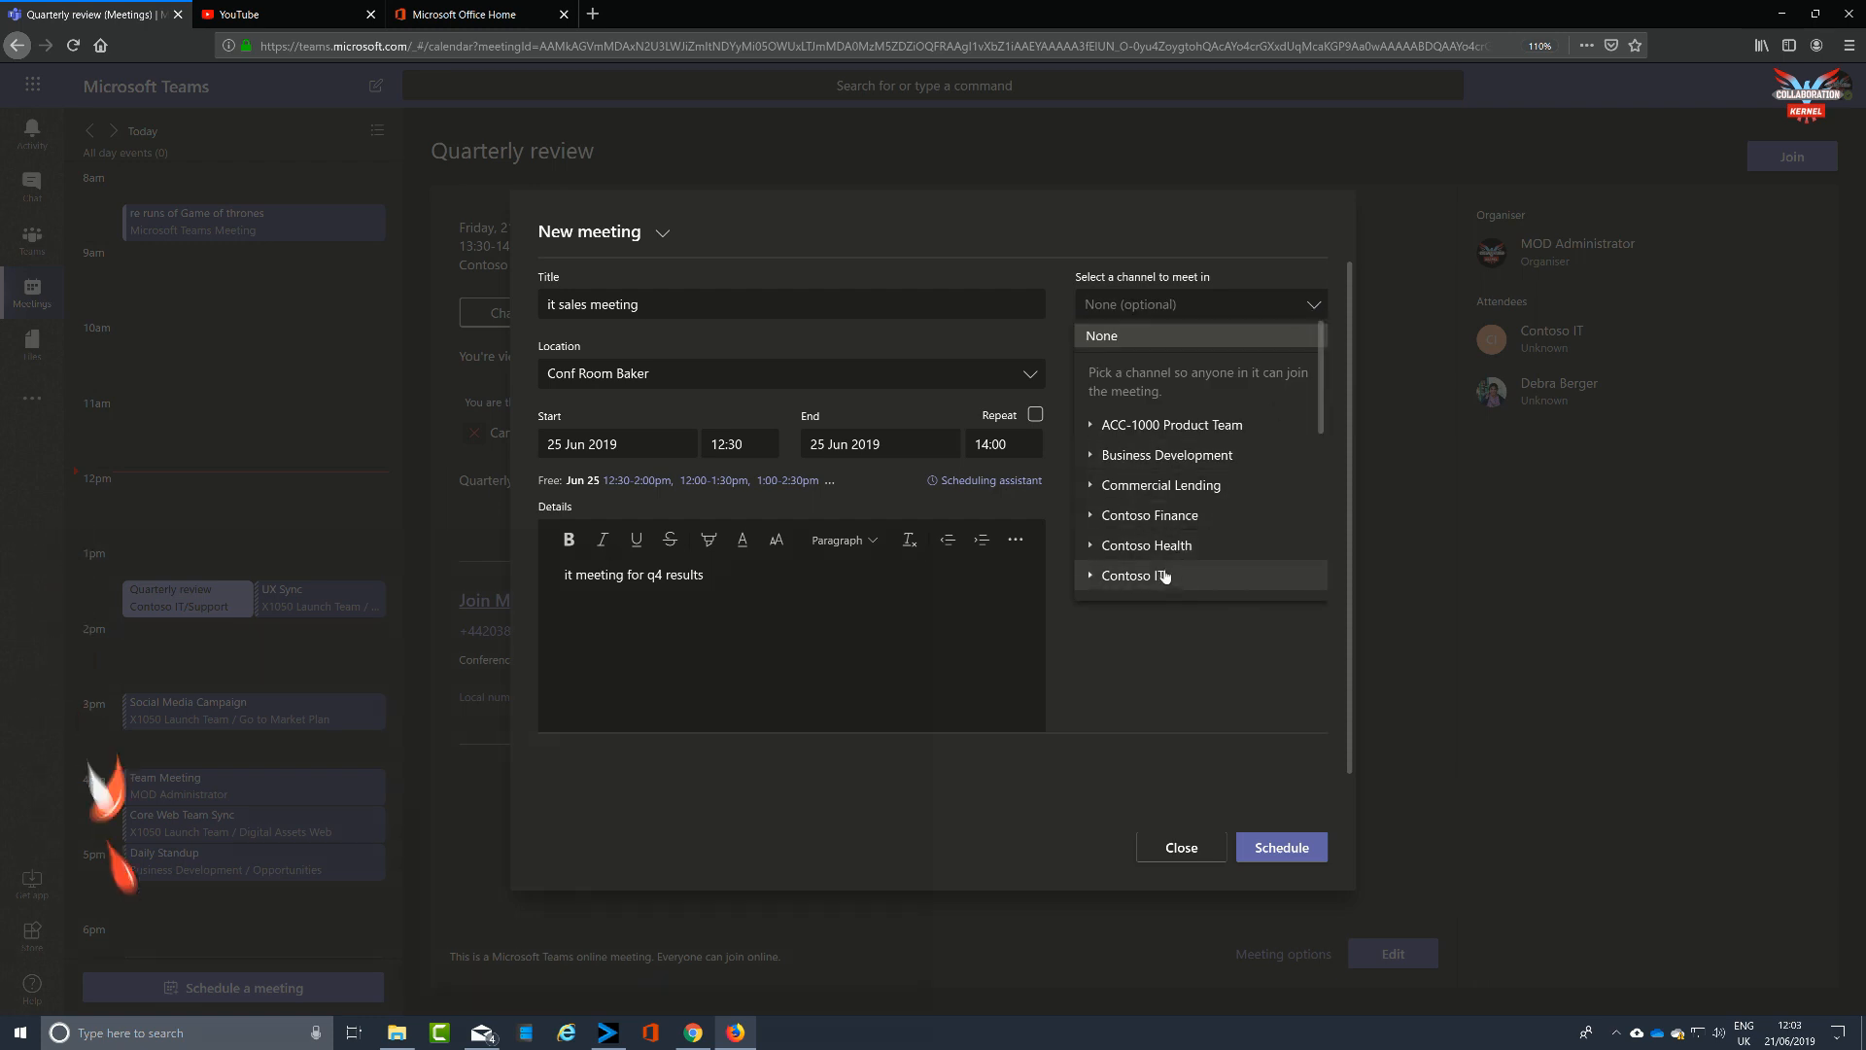
{"action": "scroll", "coordinate": [1181, 578], "scroll_direction": "down", "scroll_amount": 3}
{"action": "scroll", "coordinate": [1241, 564], "scroll_direction": "up", "scroll_amount": 2}
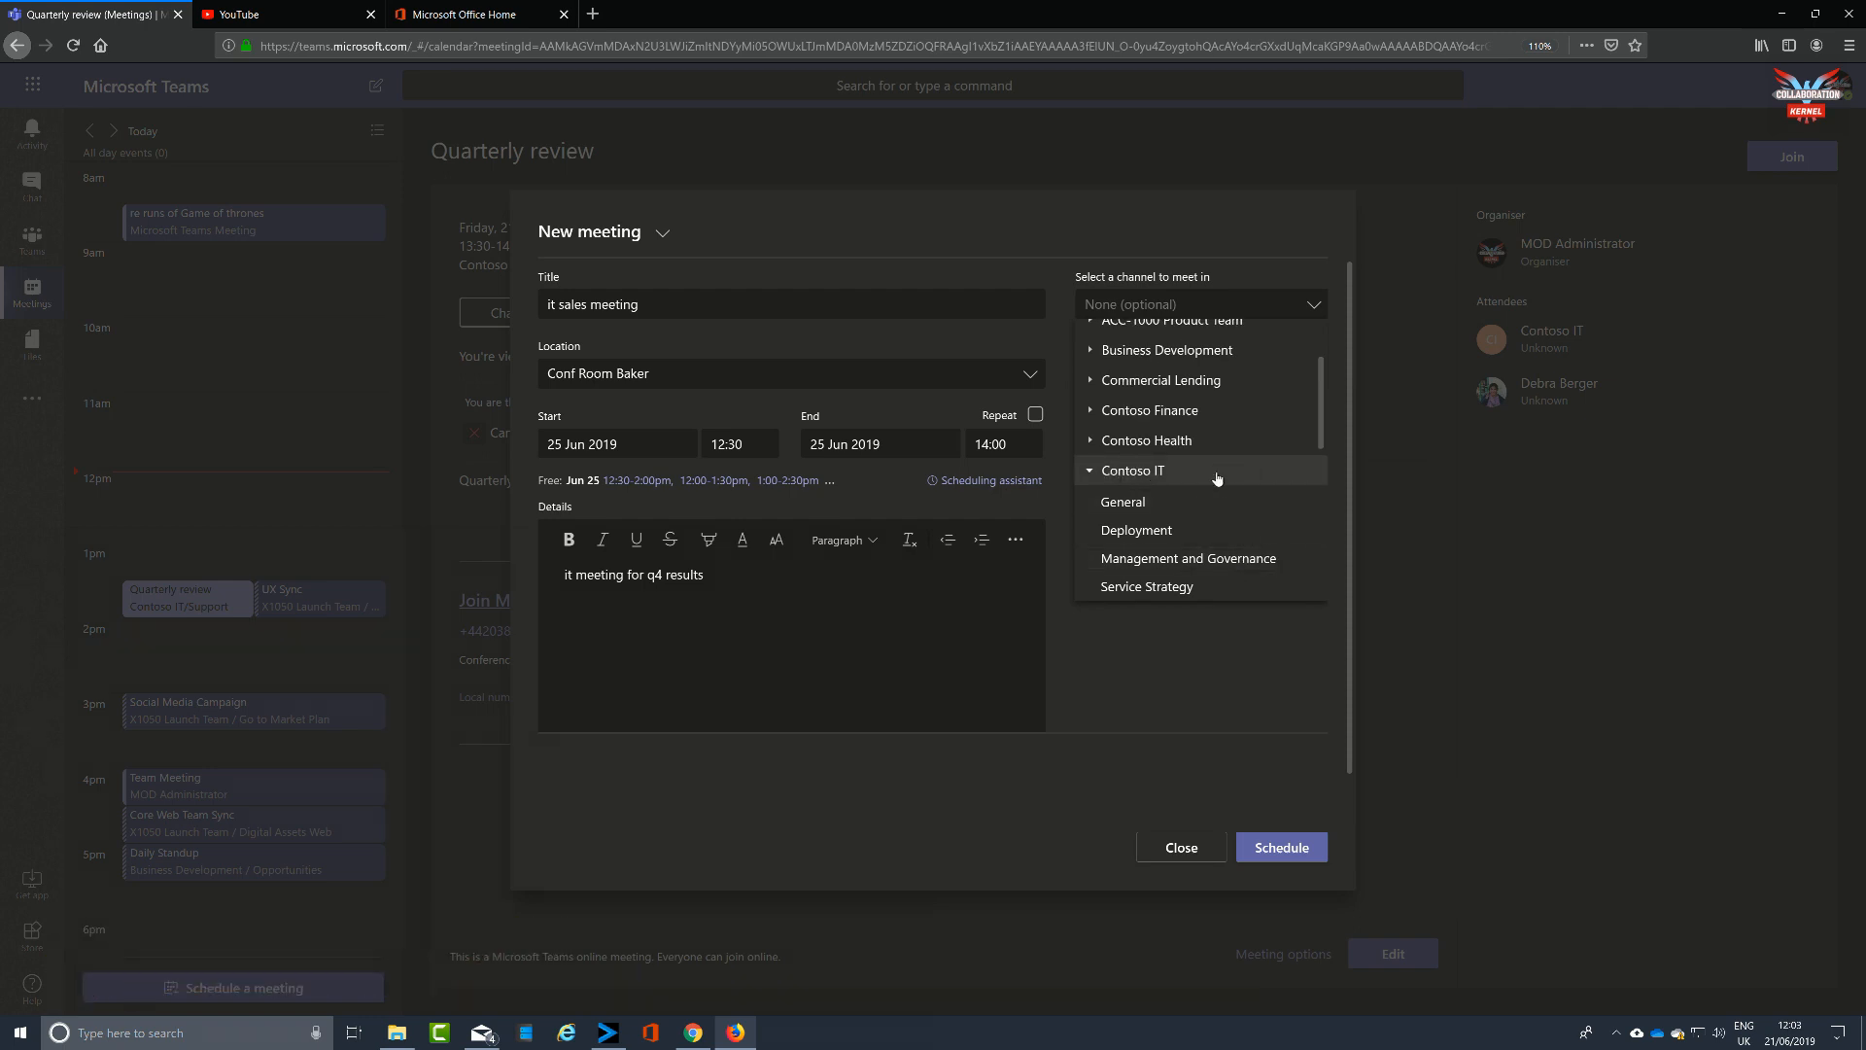
{"action": "scroll", "coordinate": [1293, 480], "scroll_direction": "down", "scroll_amount": 2}
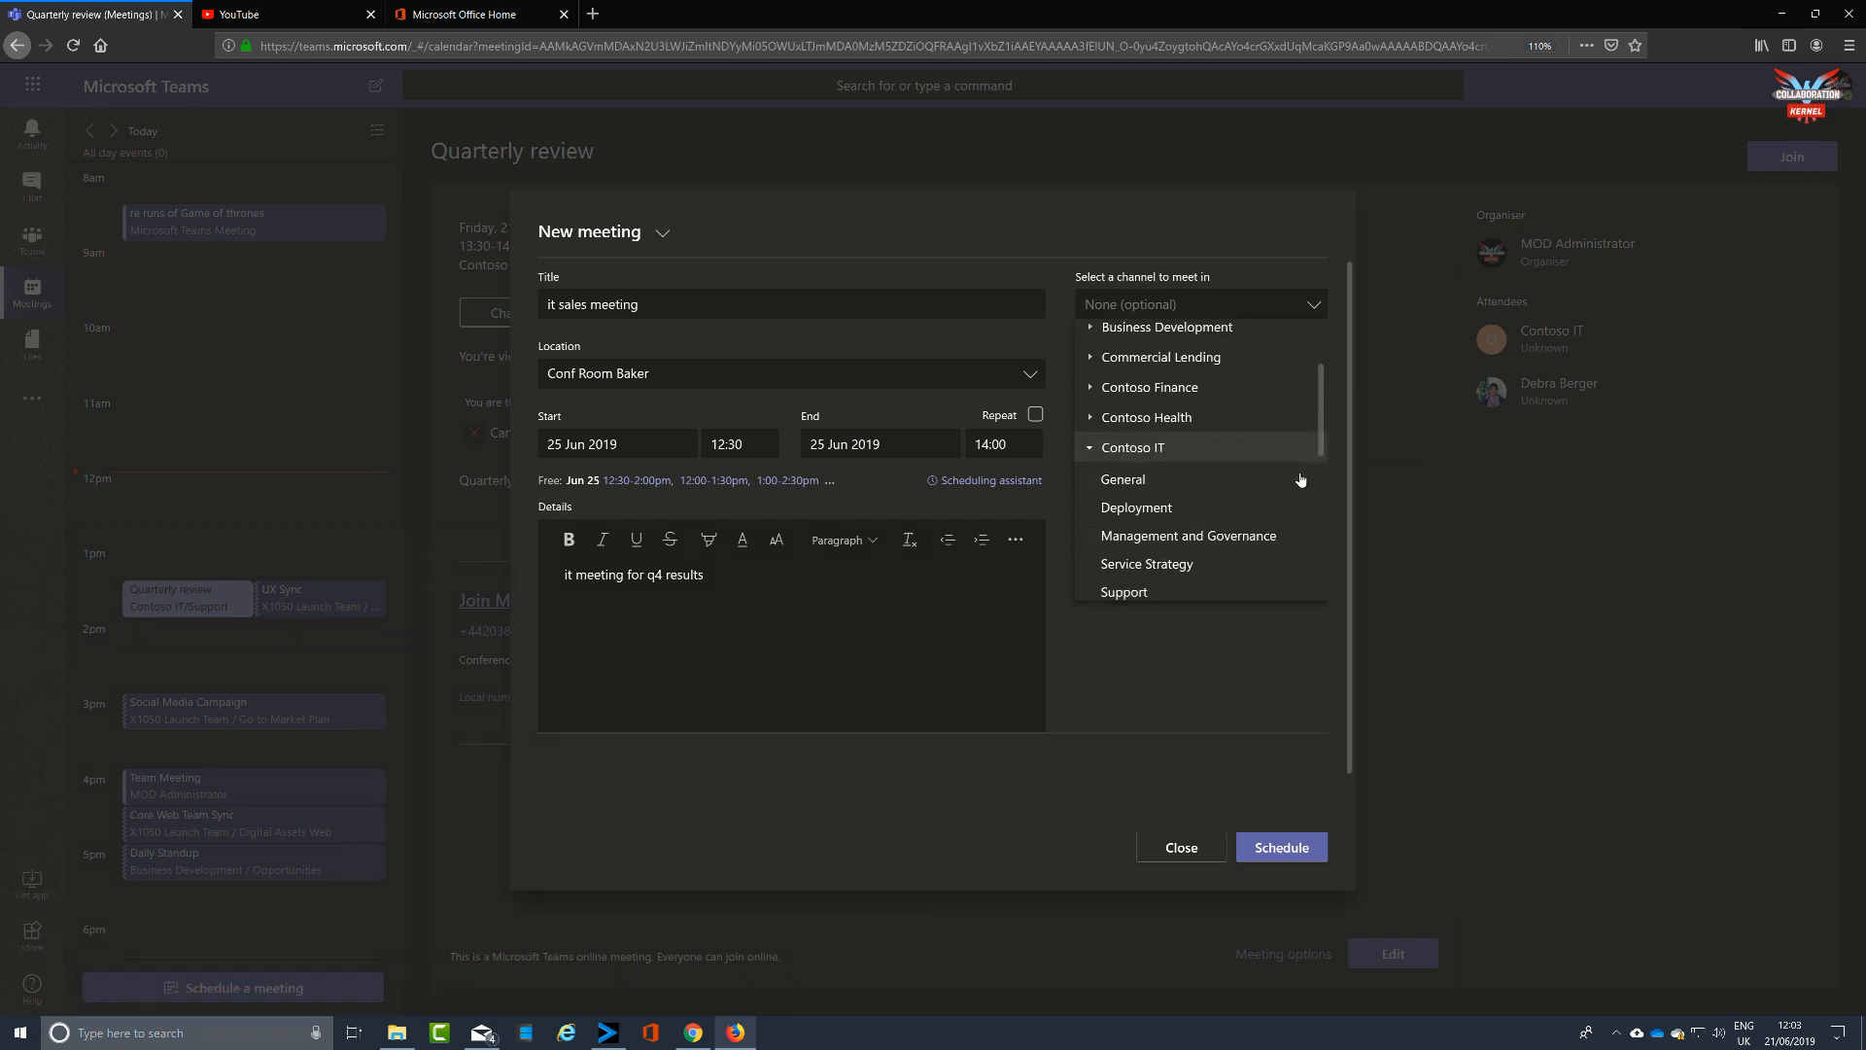
{"action": "left_click", "coordinate": [1179, 483]}
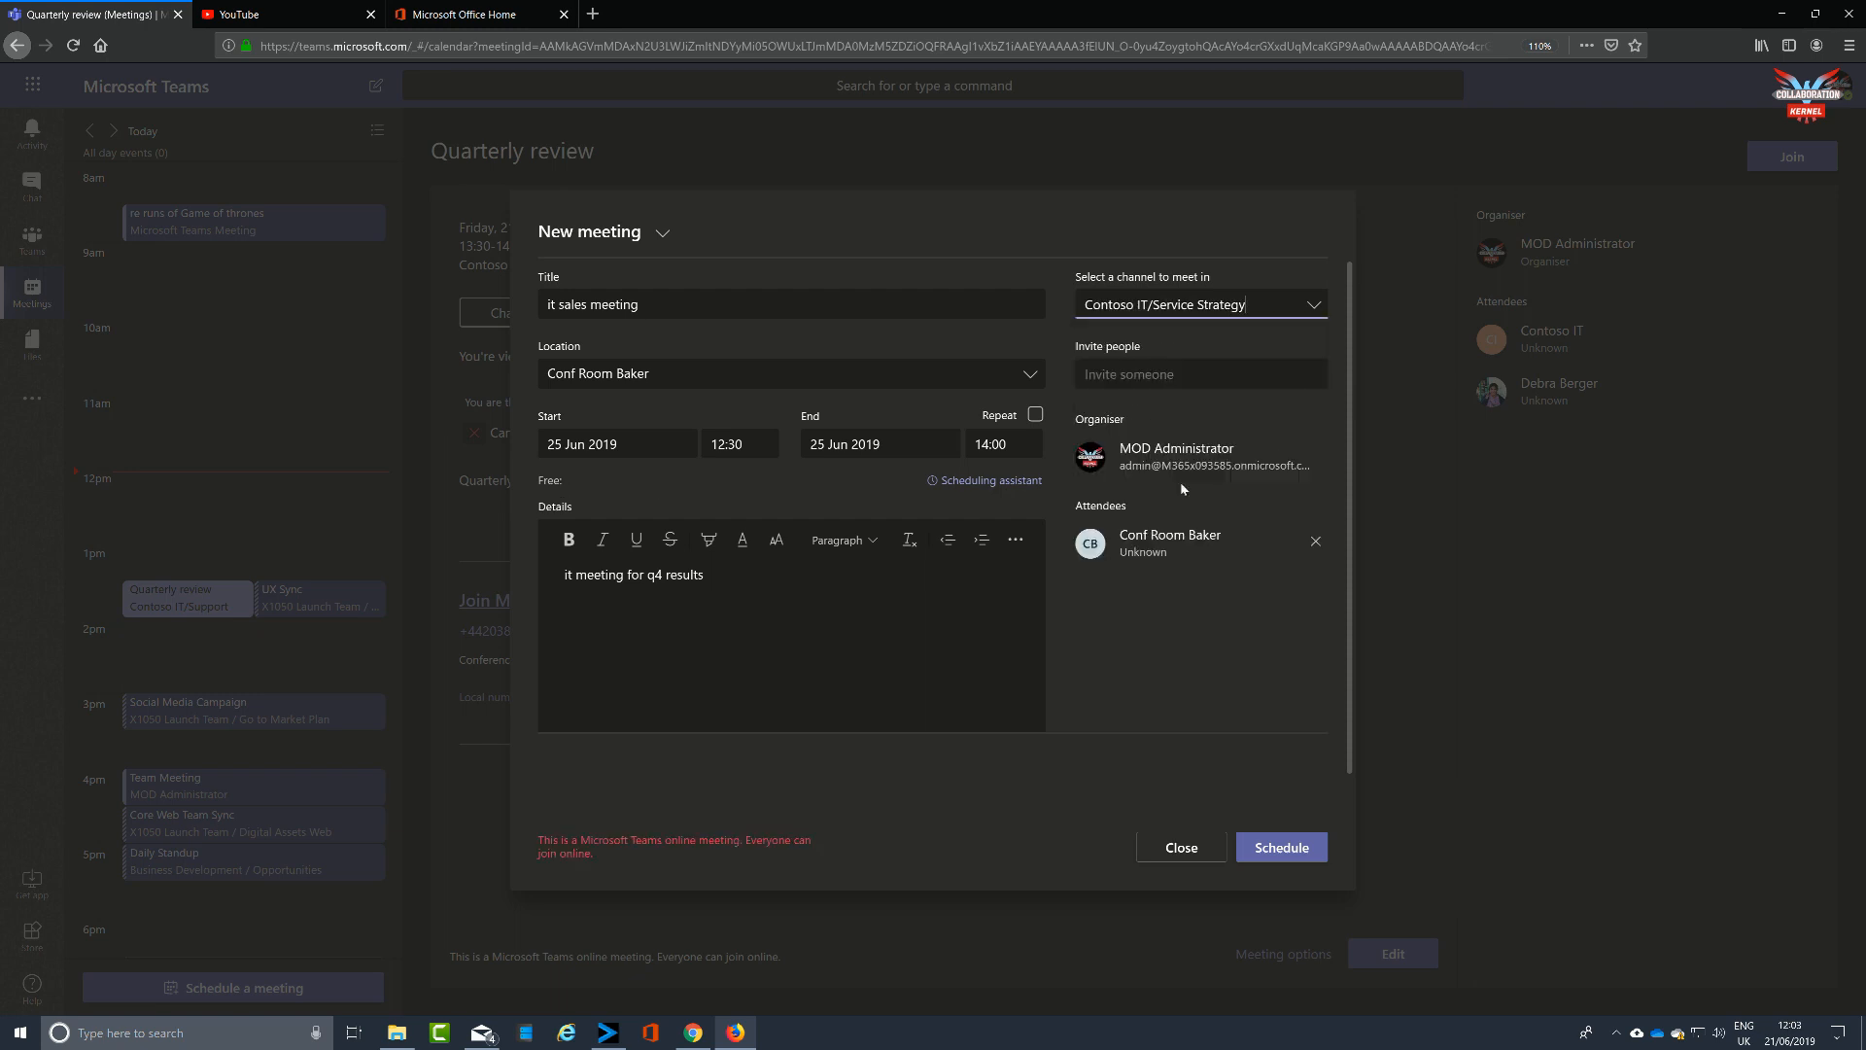
Step: Search the people to invite for "g" and add the first match as an attendee
{"action": "left_click", "coordinate": [1184, 374]}
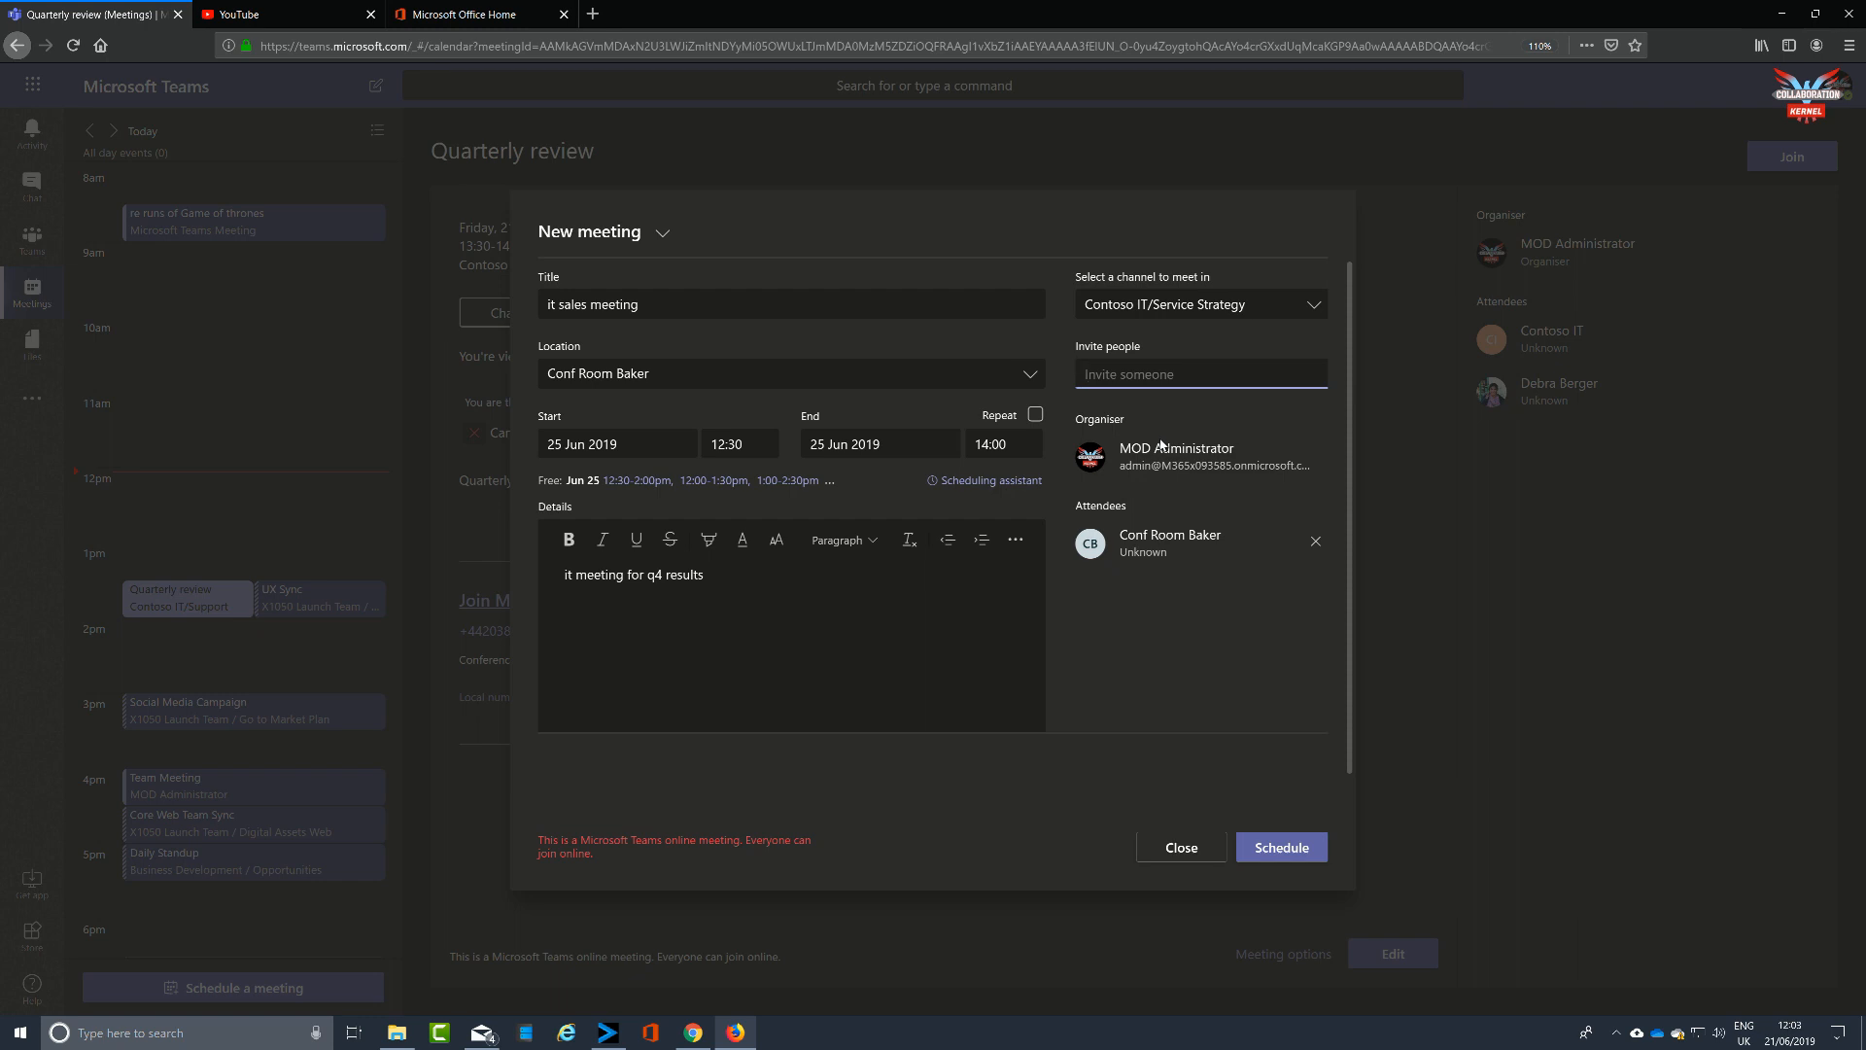
{"action": "type", "text": "j"}
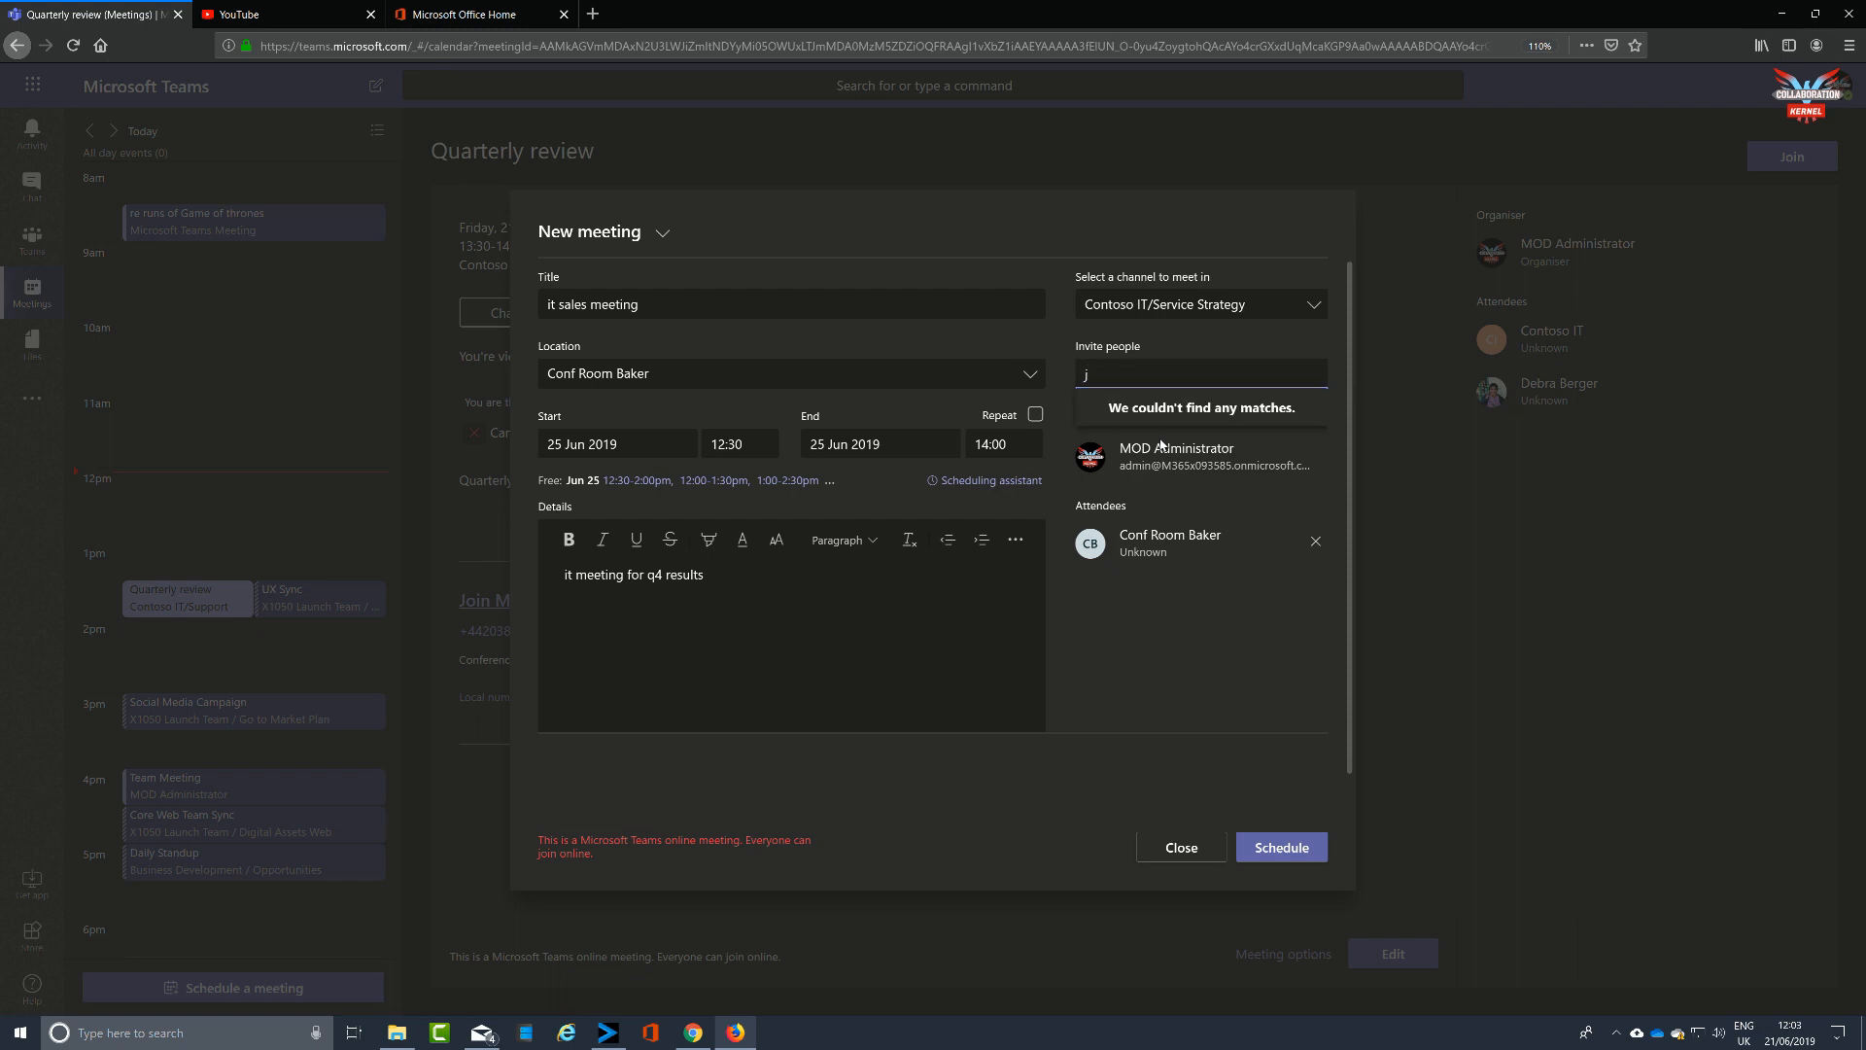
{"action": "key", "text": "BackSpace"}
{"action": "type", "text": "g"}
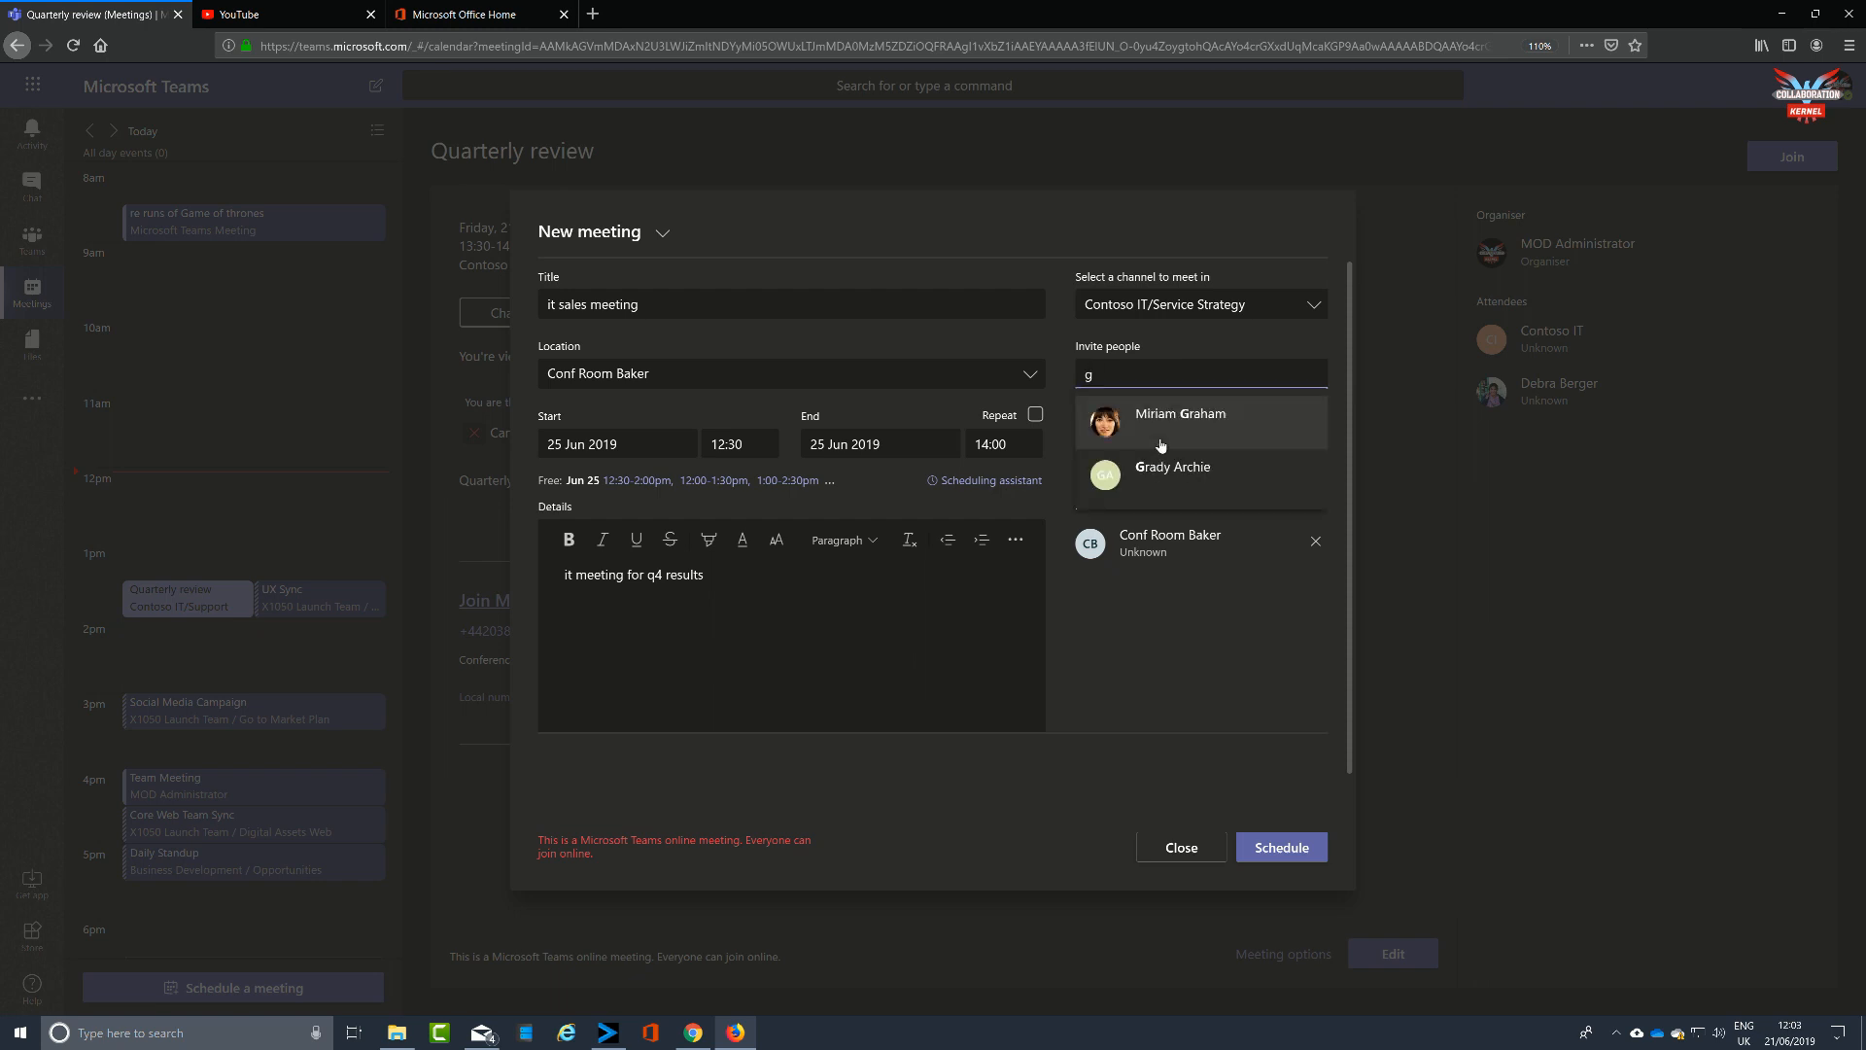
{"action": "left_click", "coordinate": [1159, 442]}
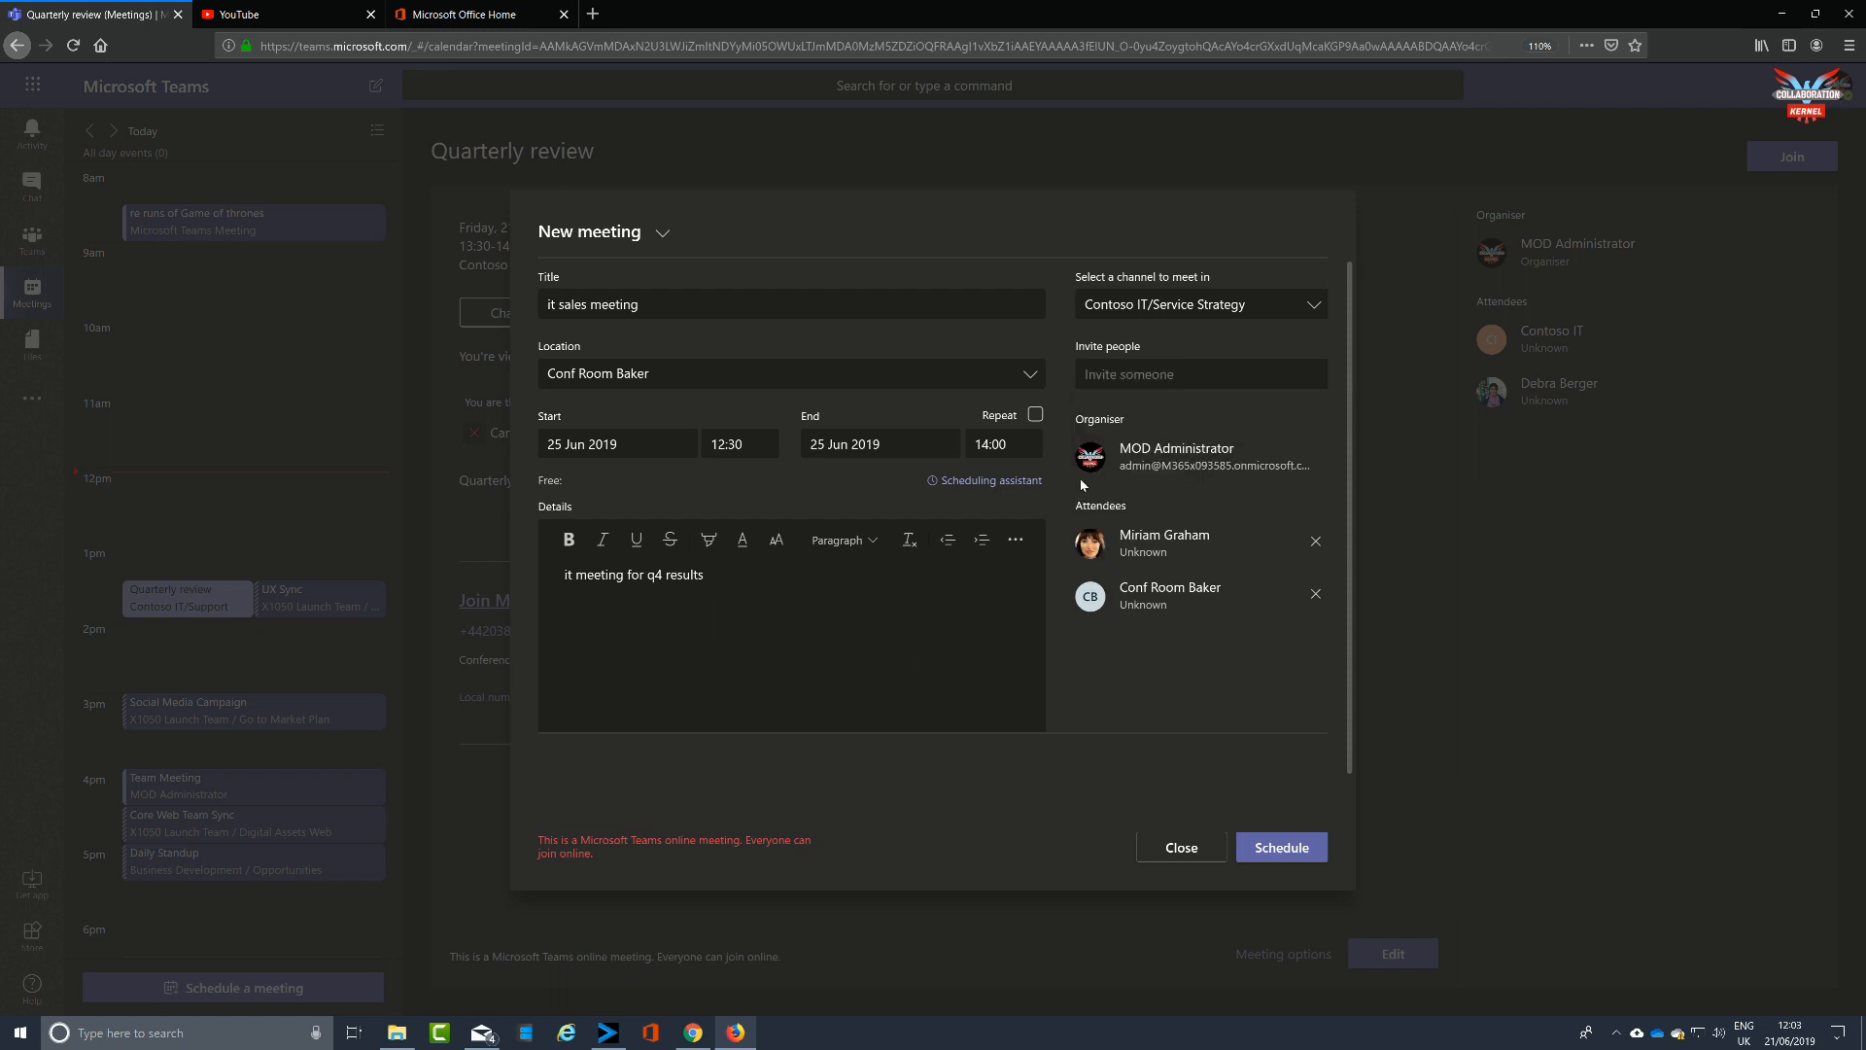
Step: Add the first person matching "d" as another attendee and check everyone's availability in the Scheduling assistant
{"action": "left_click", "coordinate": [1129, 375]}
{"action": "type", "text": "s"}
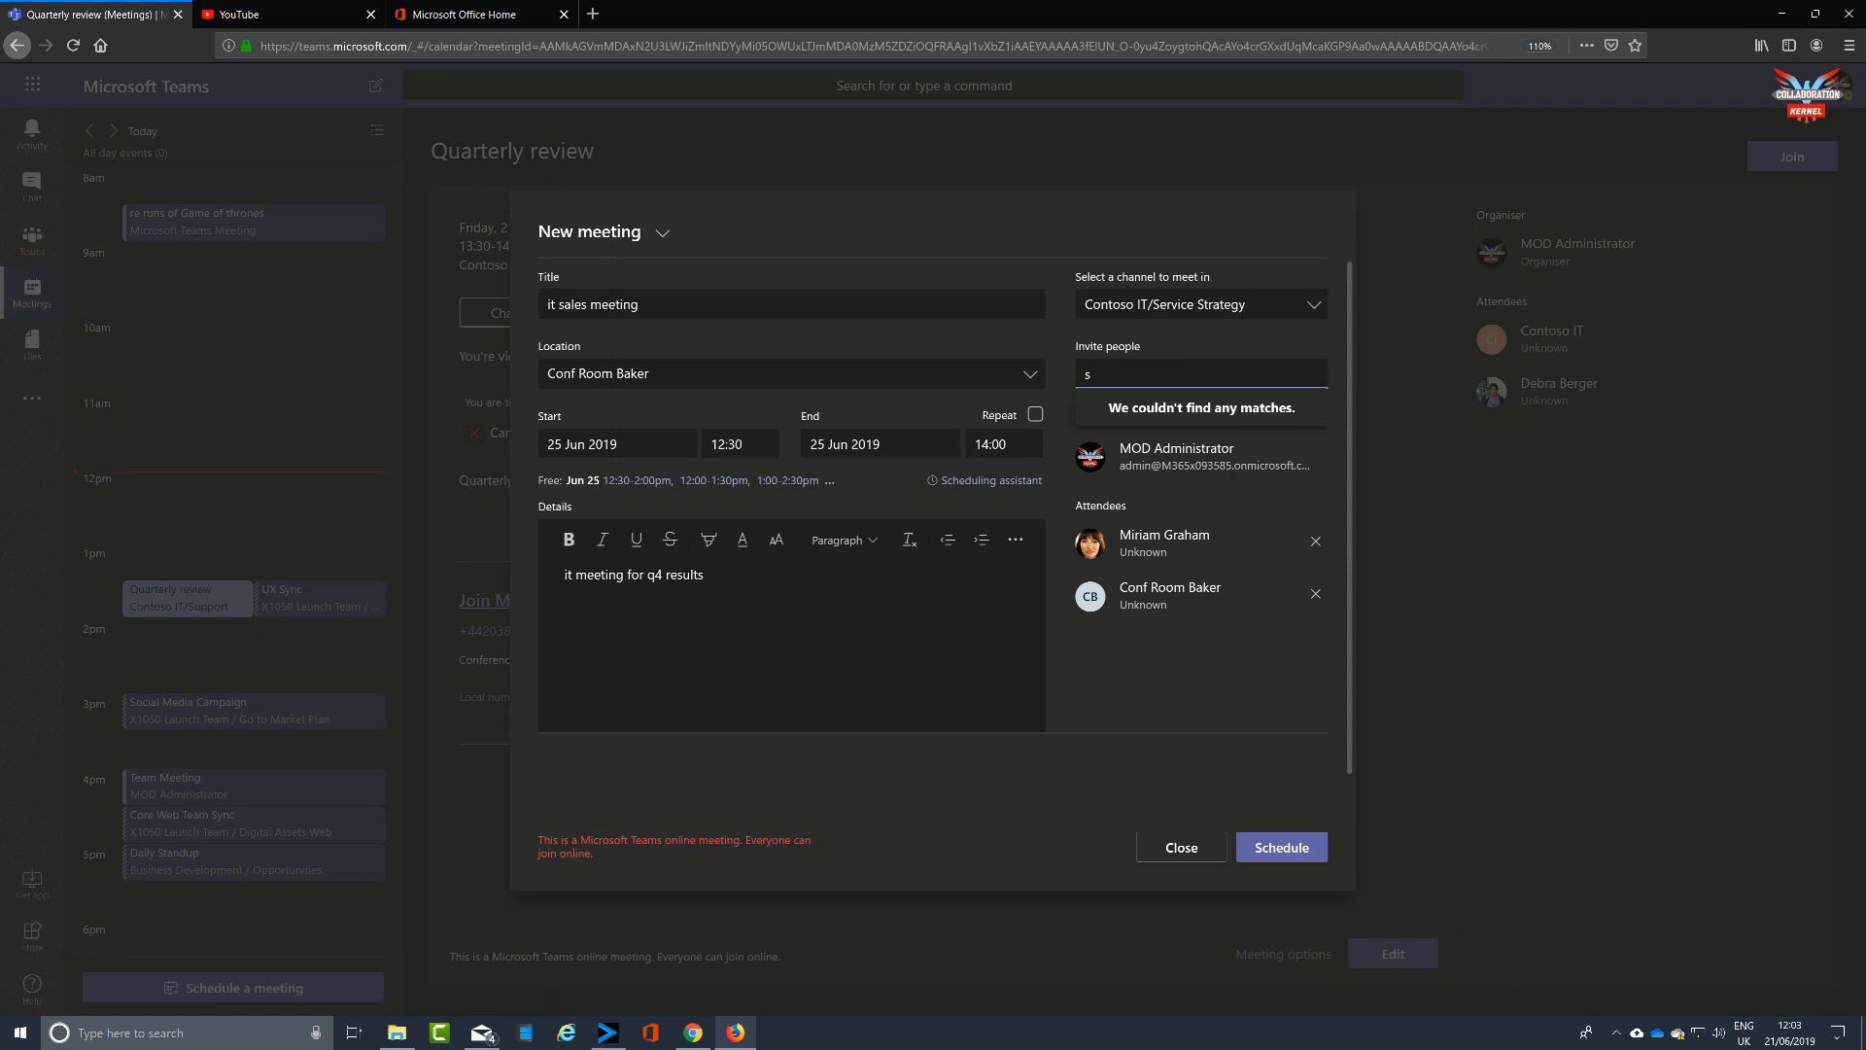
{"action": "key", "text": "BackSpace"}
{"action": "type", "text": "d"}
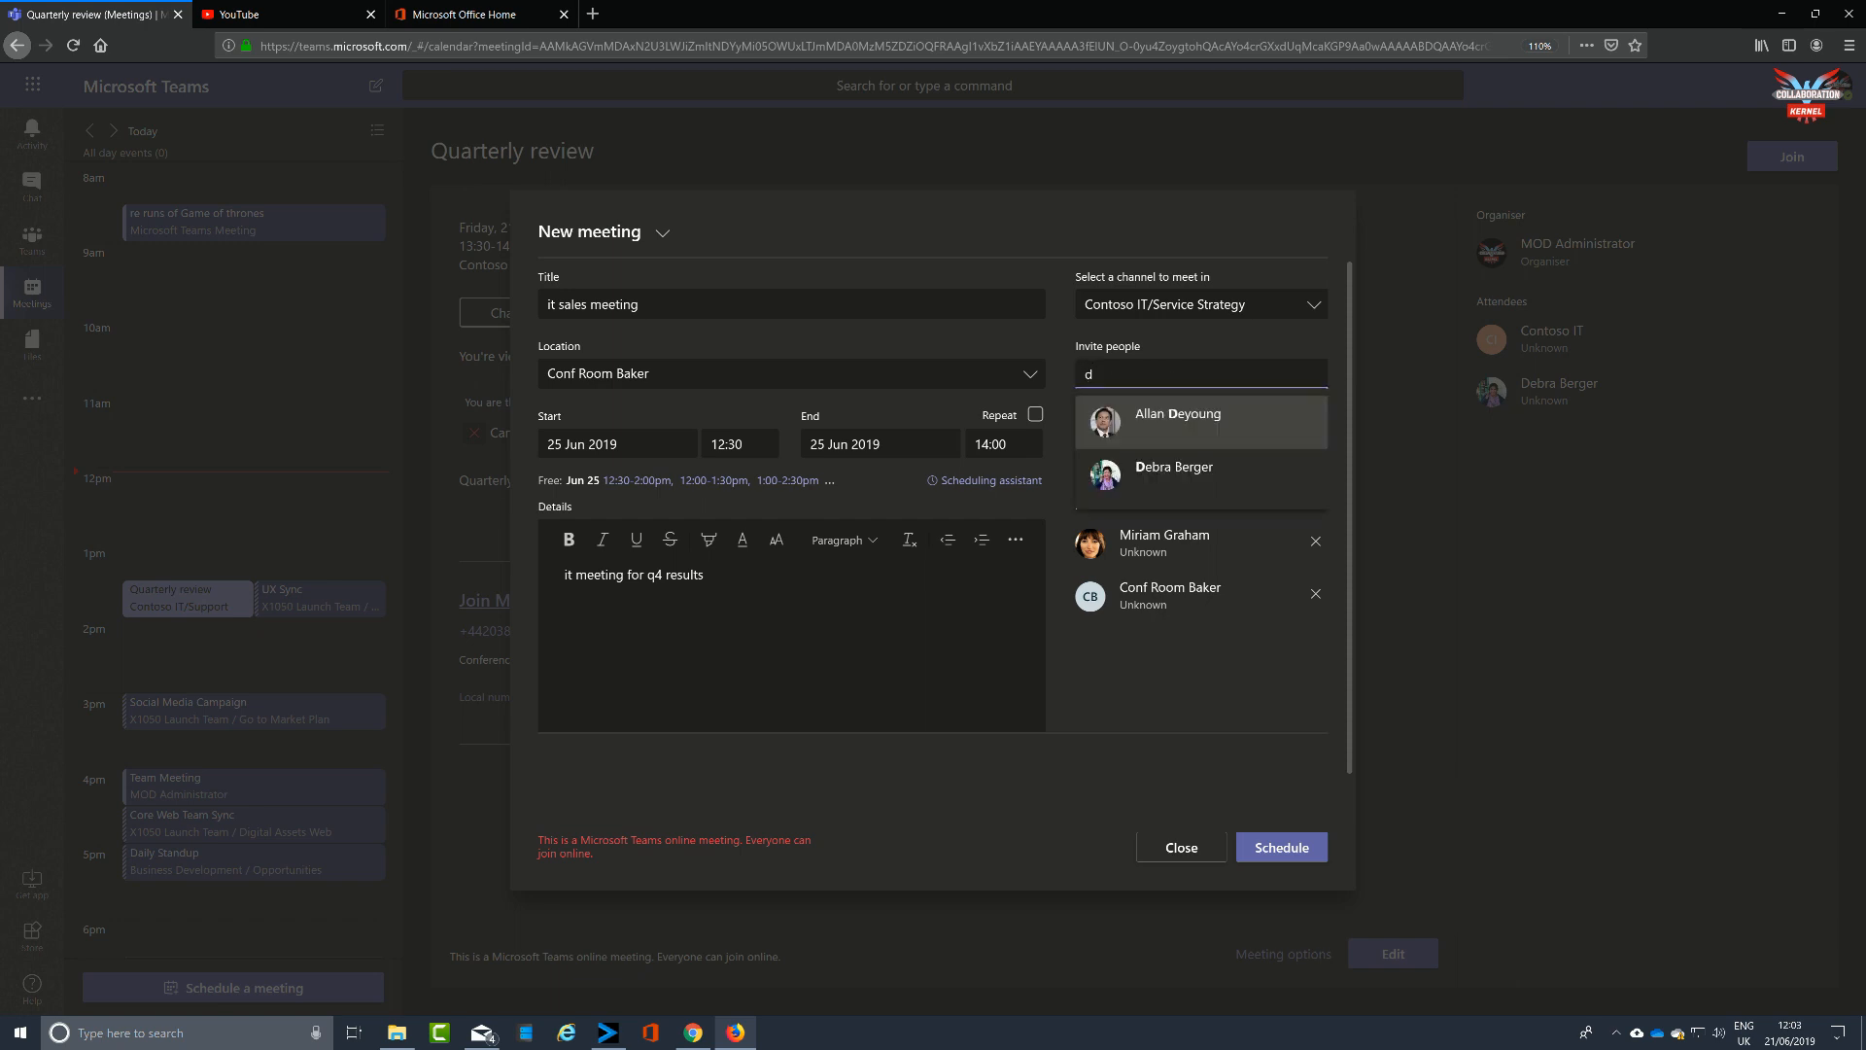
{"action": "left_click", "coordinate": [1156, 416]}
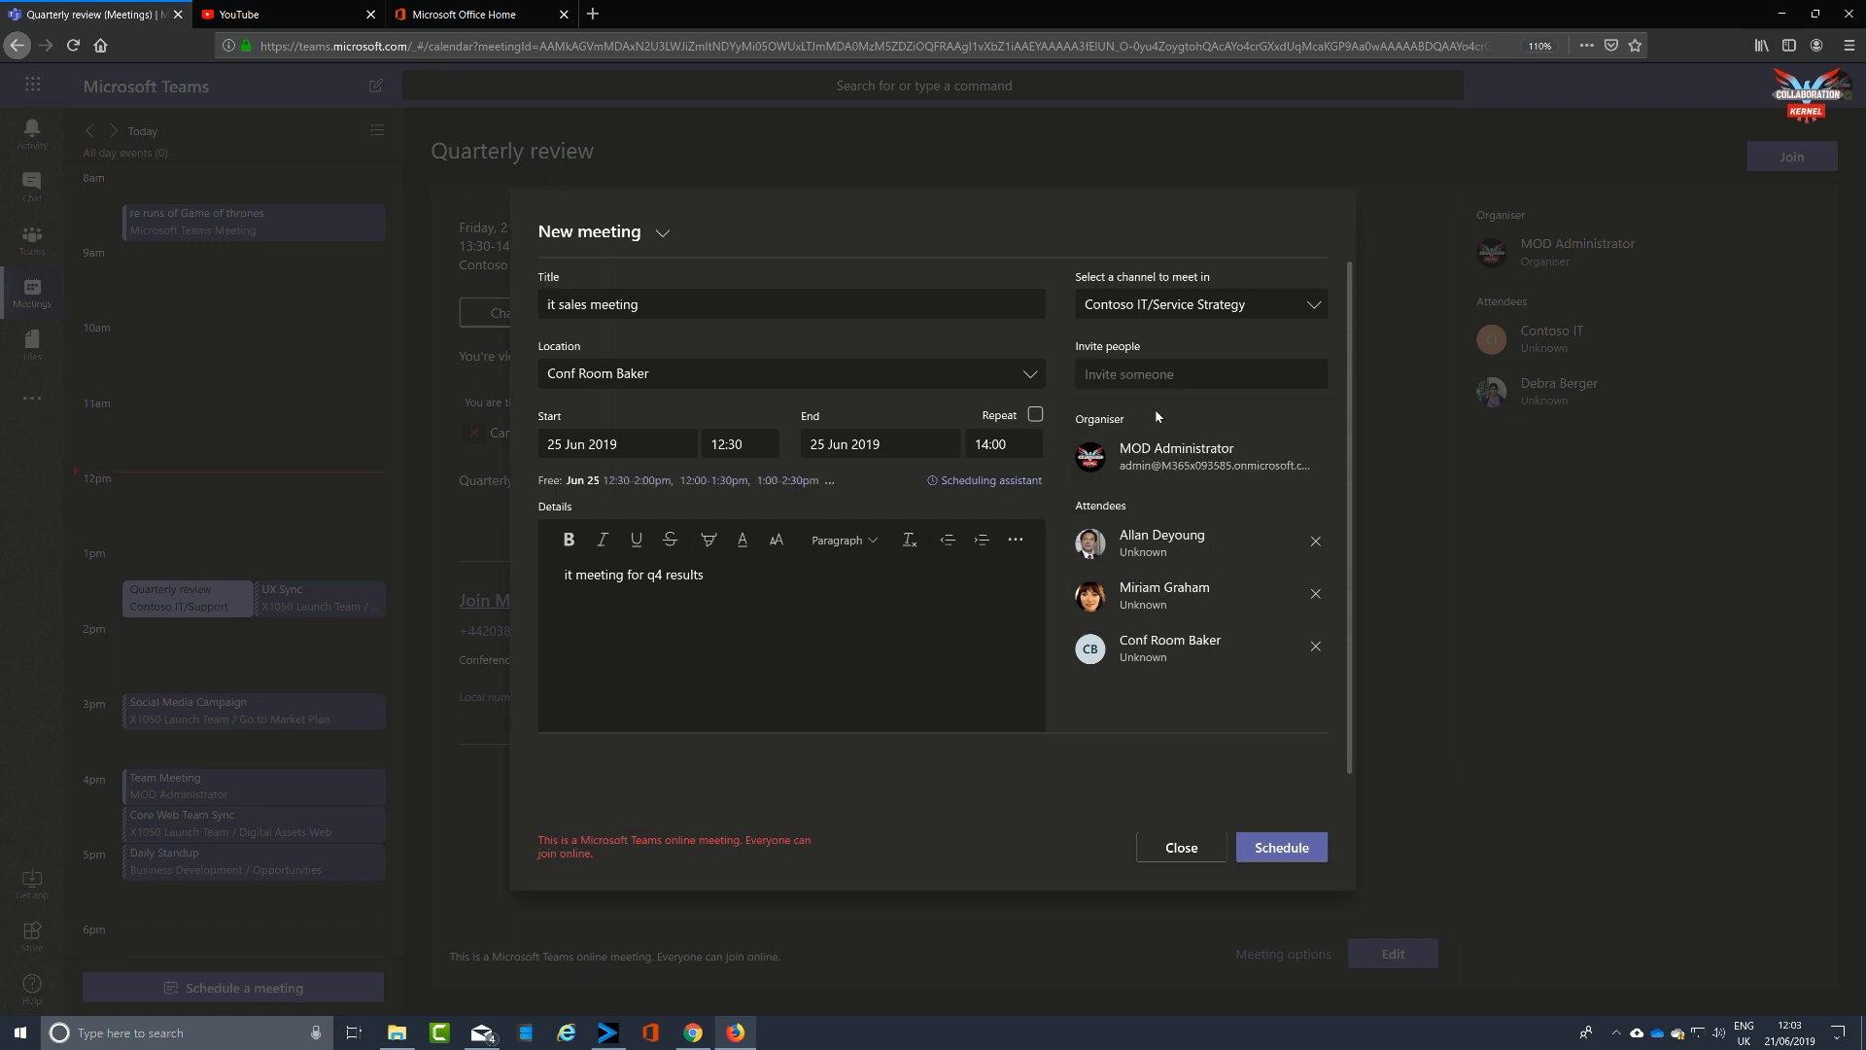
{"action": "left_click", "coordinate": [997, 481]}
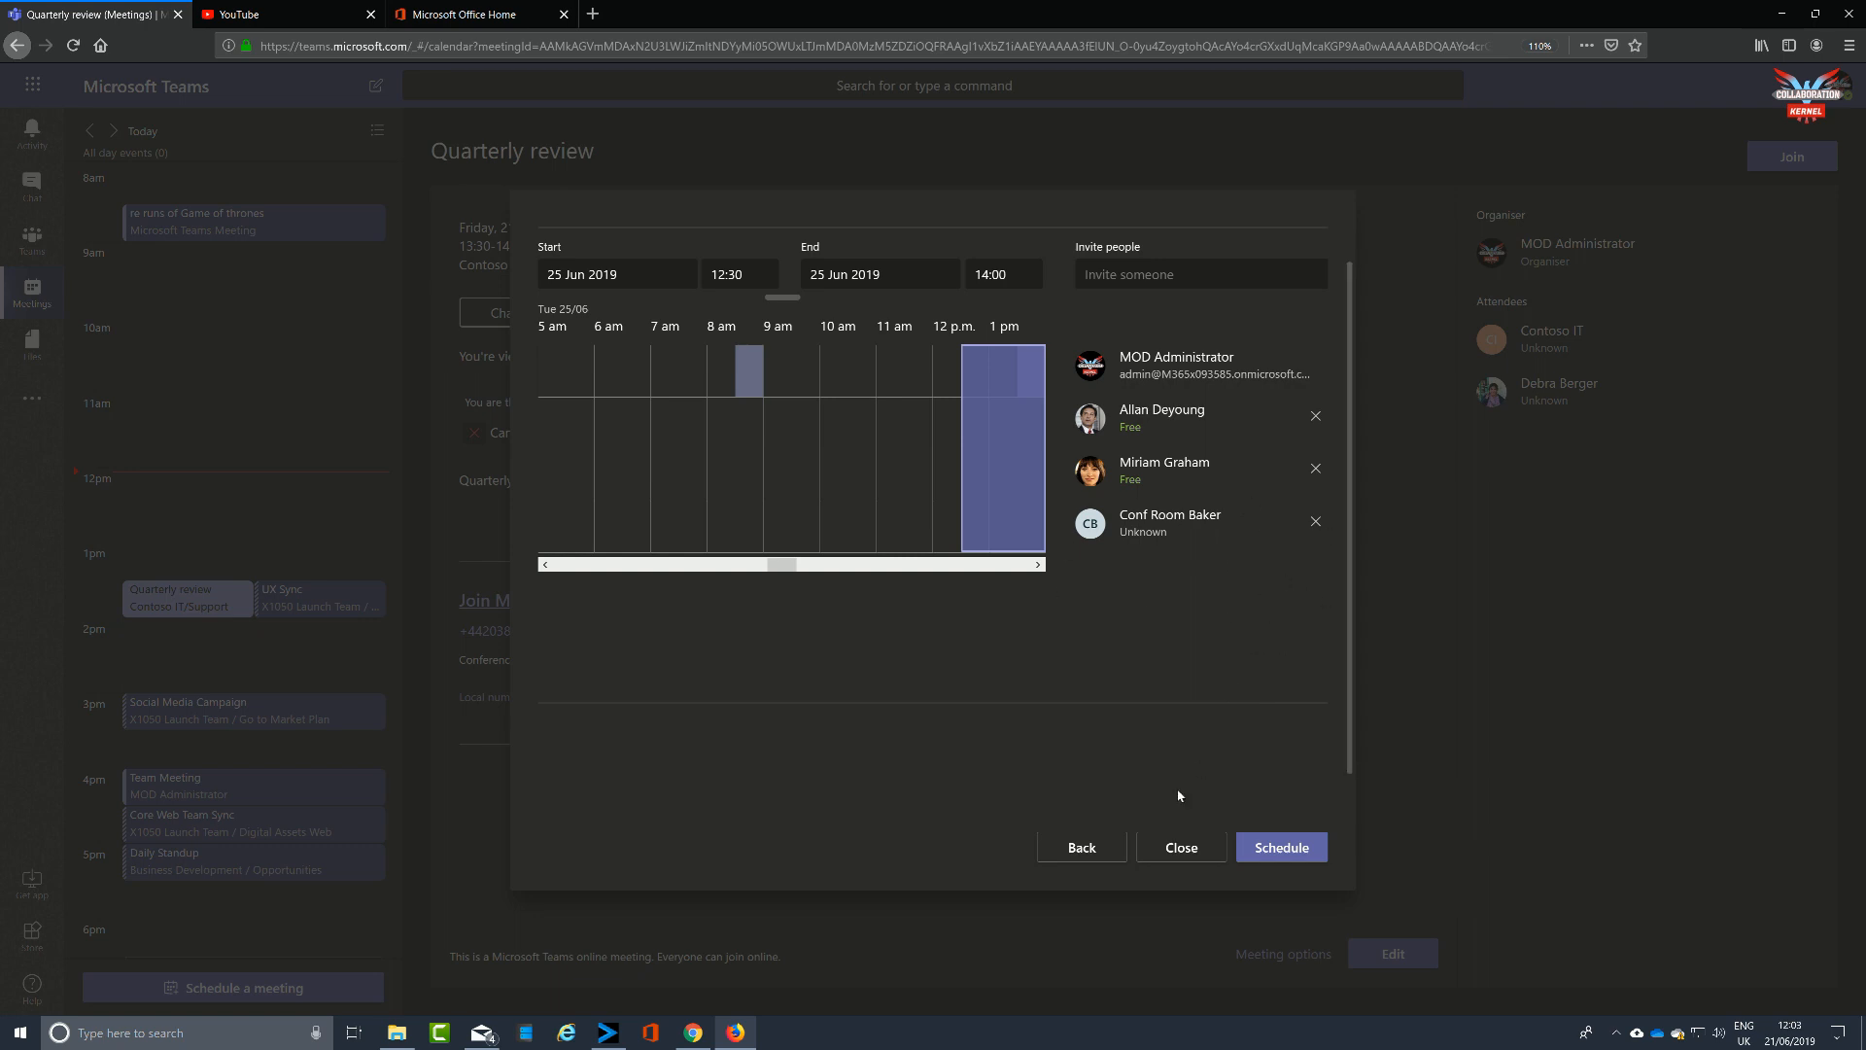
{"action": "left_click", "coordinate": [1088, 845]}
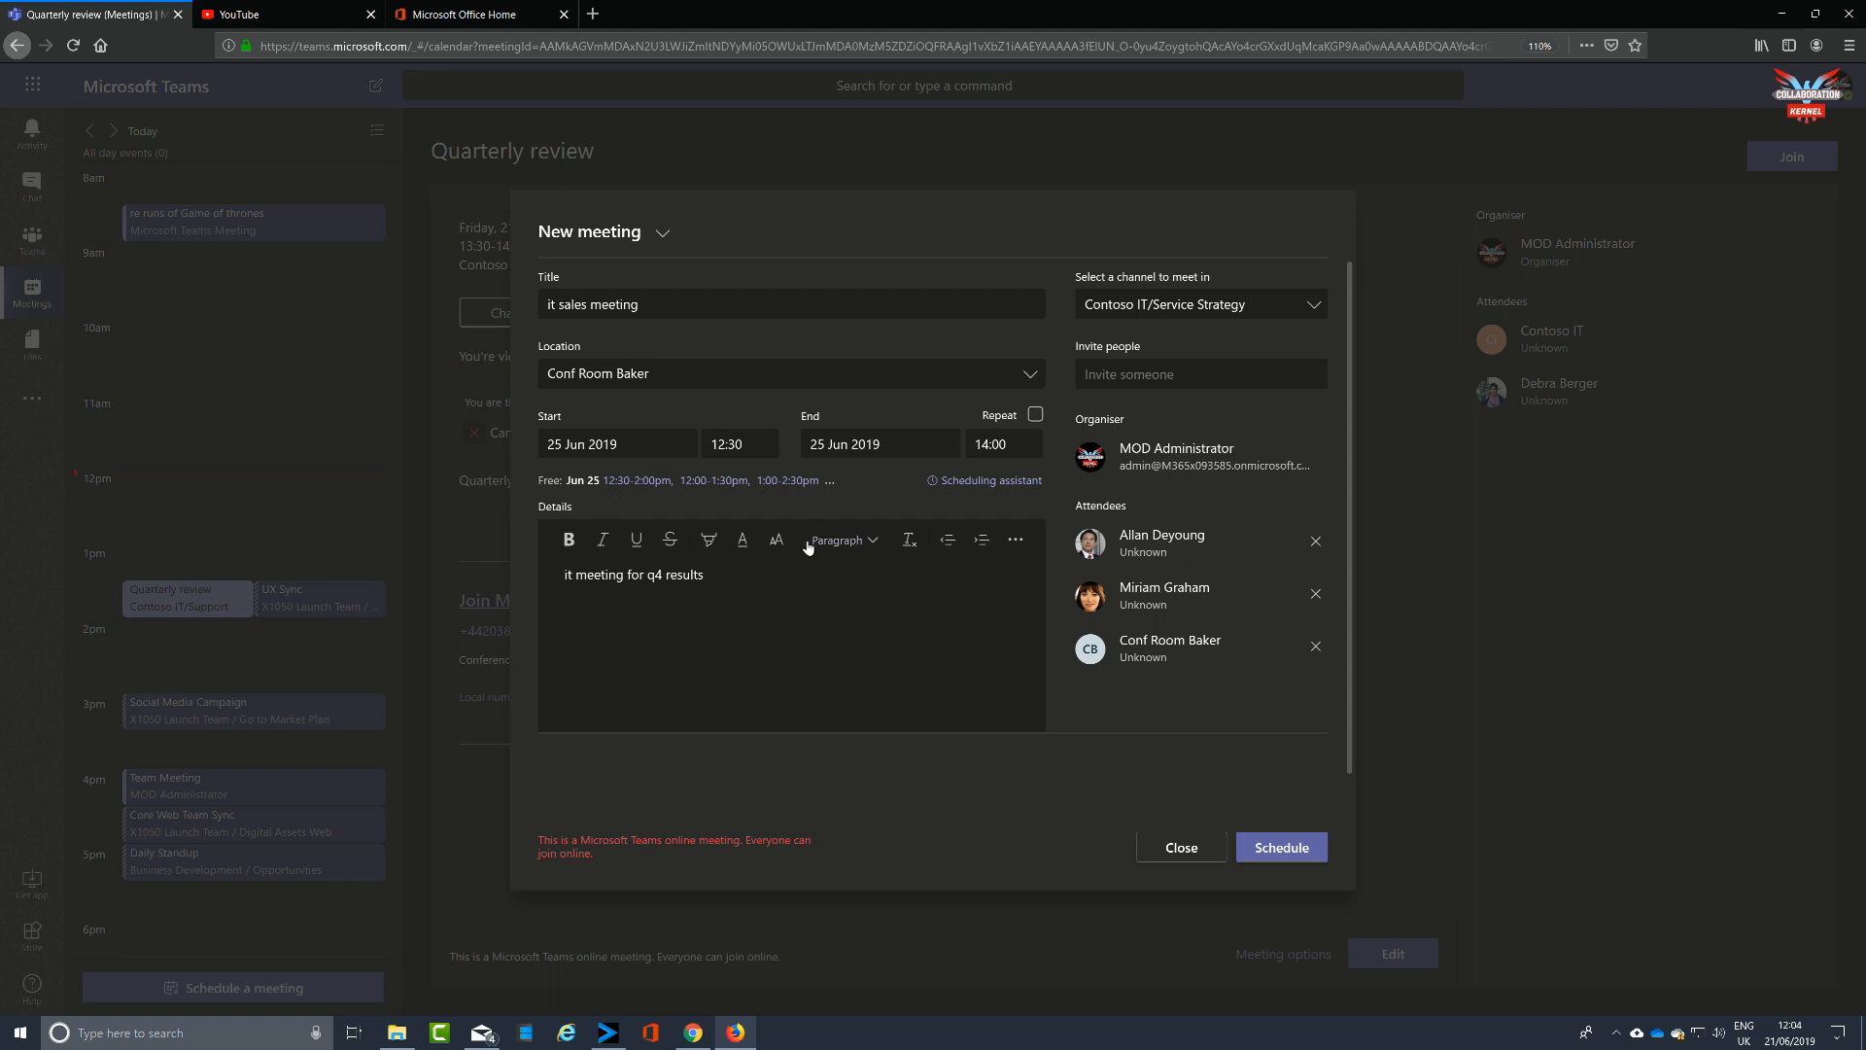
Step: Make the text "it meeting for q4 results" in the details bold and yellow
{"action": "left_click_drag", "start_coordinate": [705, 574], "coordinate": [544, 574]}
{"action": "left_click", "coordinate": [569, 540]}
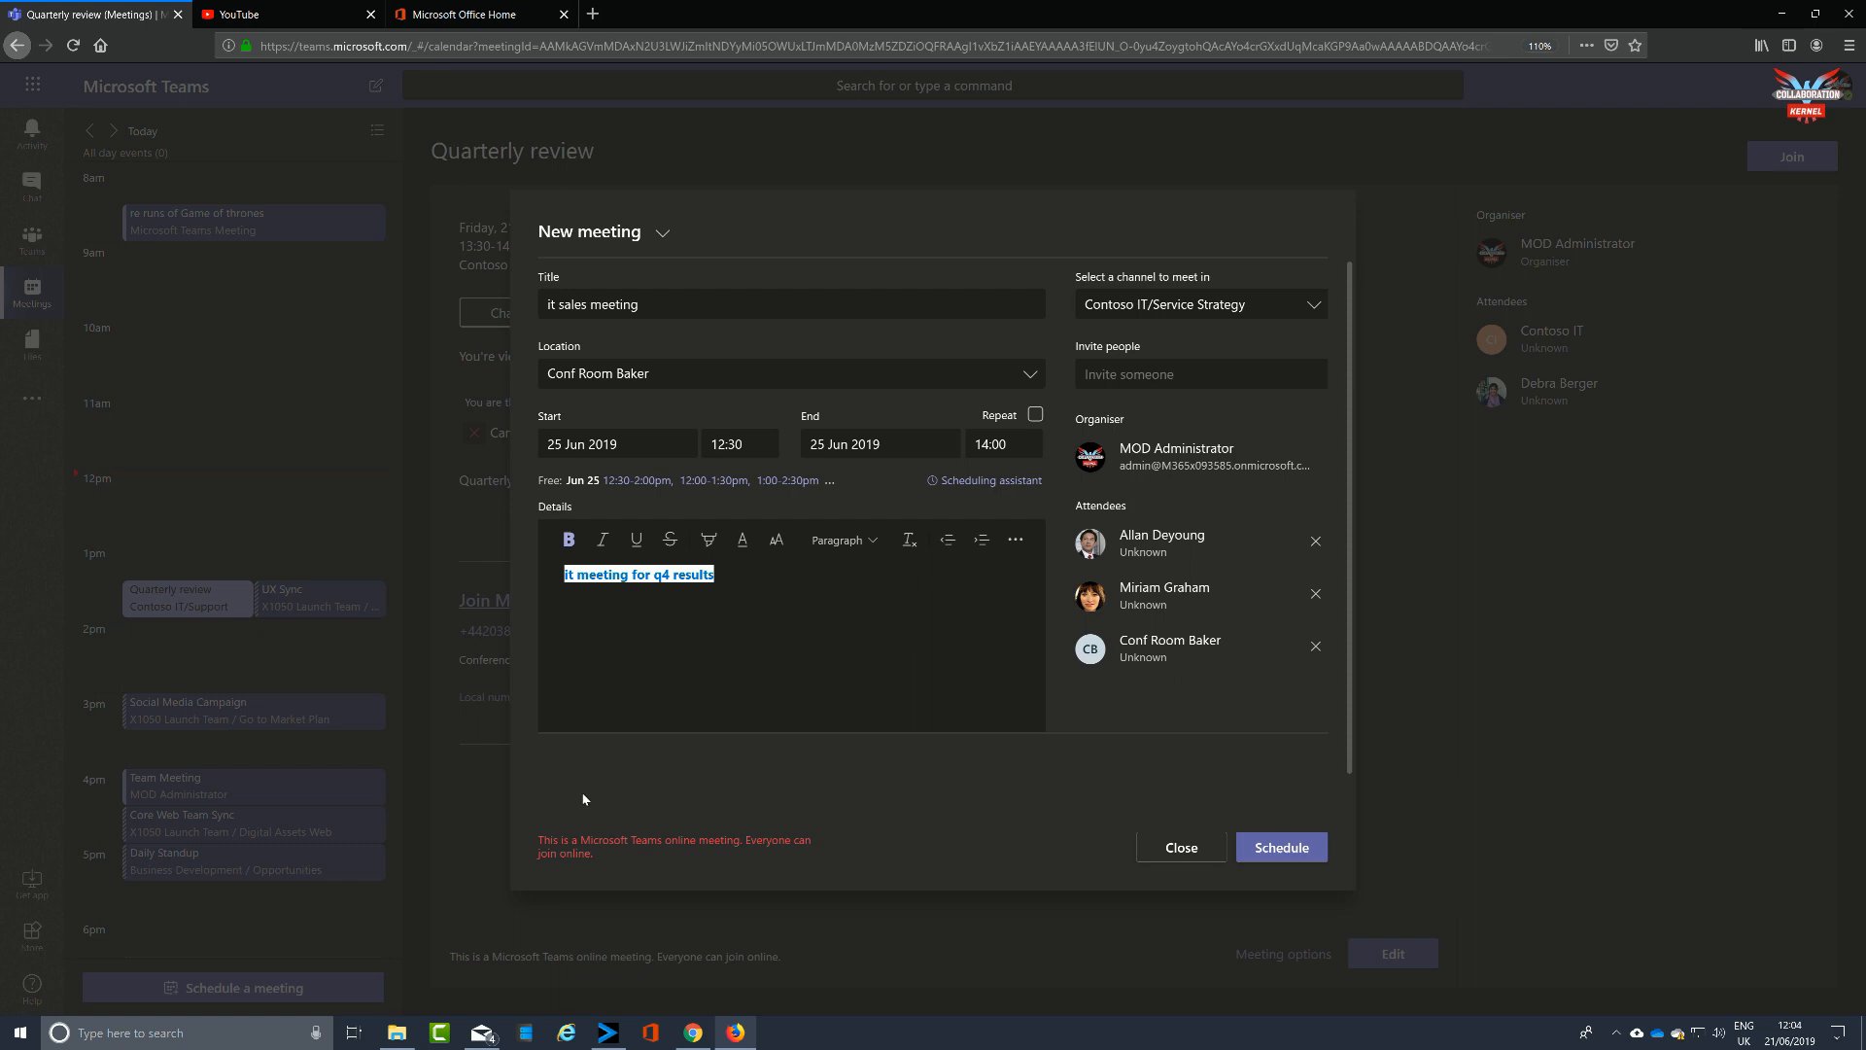
{"action": "left_click", "coordinate": [744, 541]}
{"action": "left_click", "coordinate": [701, 503]}
{"action": "left_click", "coordinate": [744, 606]}
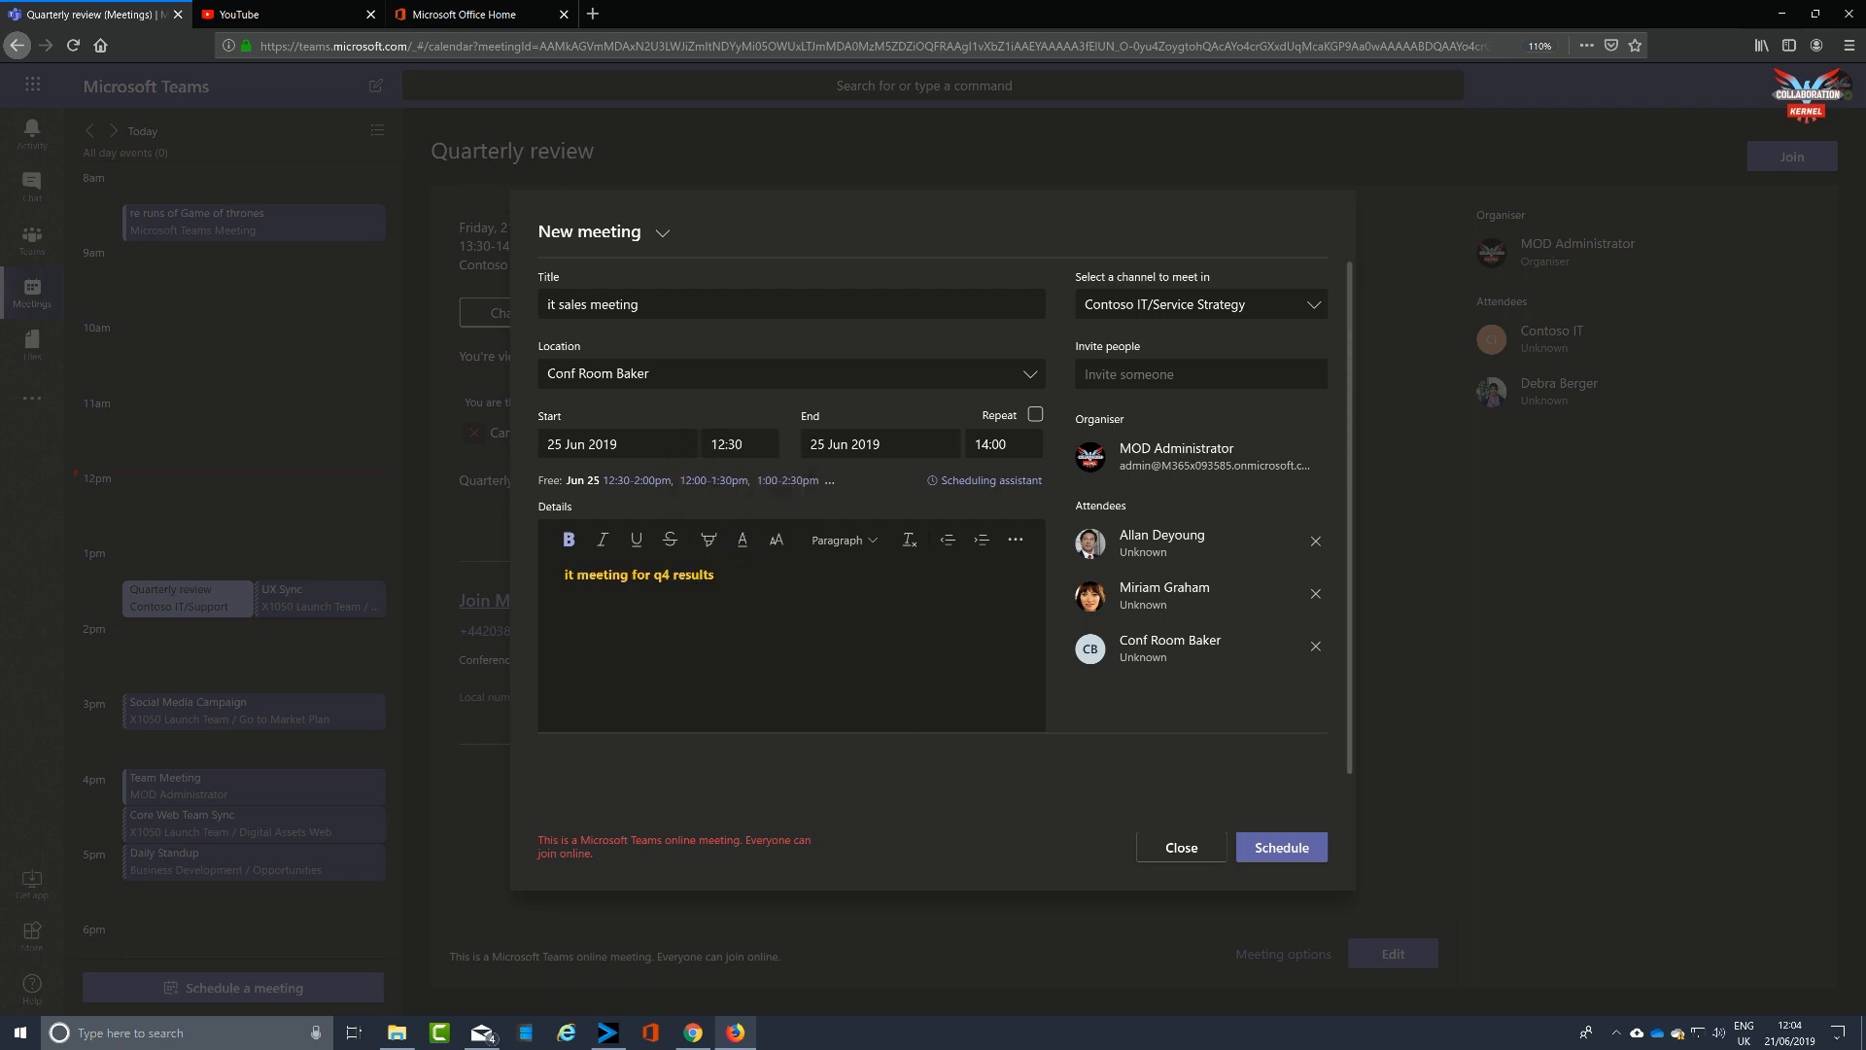
Step: Schedule the meeting, and open the chat with its participants from the meeting post in the Service Strategy channel
{"action": "left_click", "coordinate": [1299, 842]}
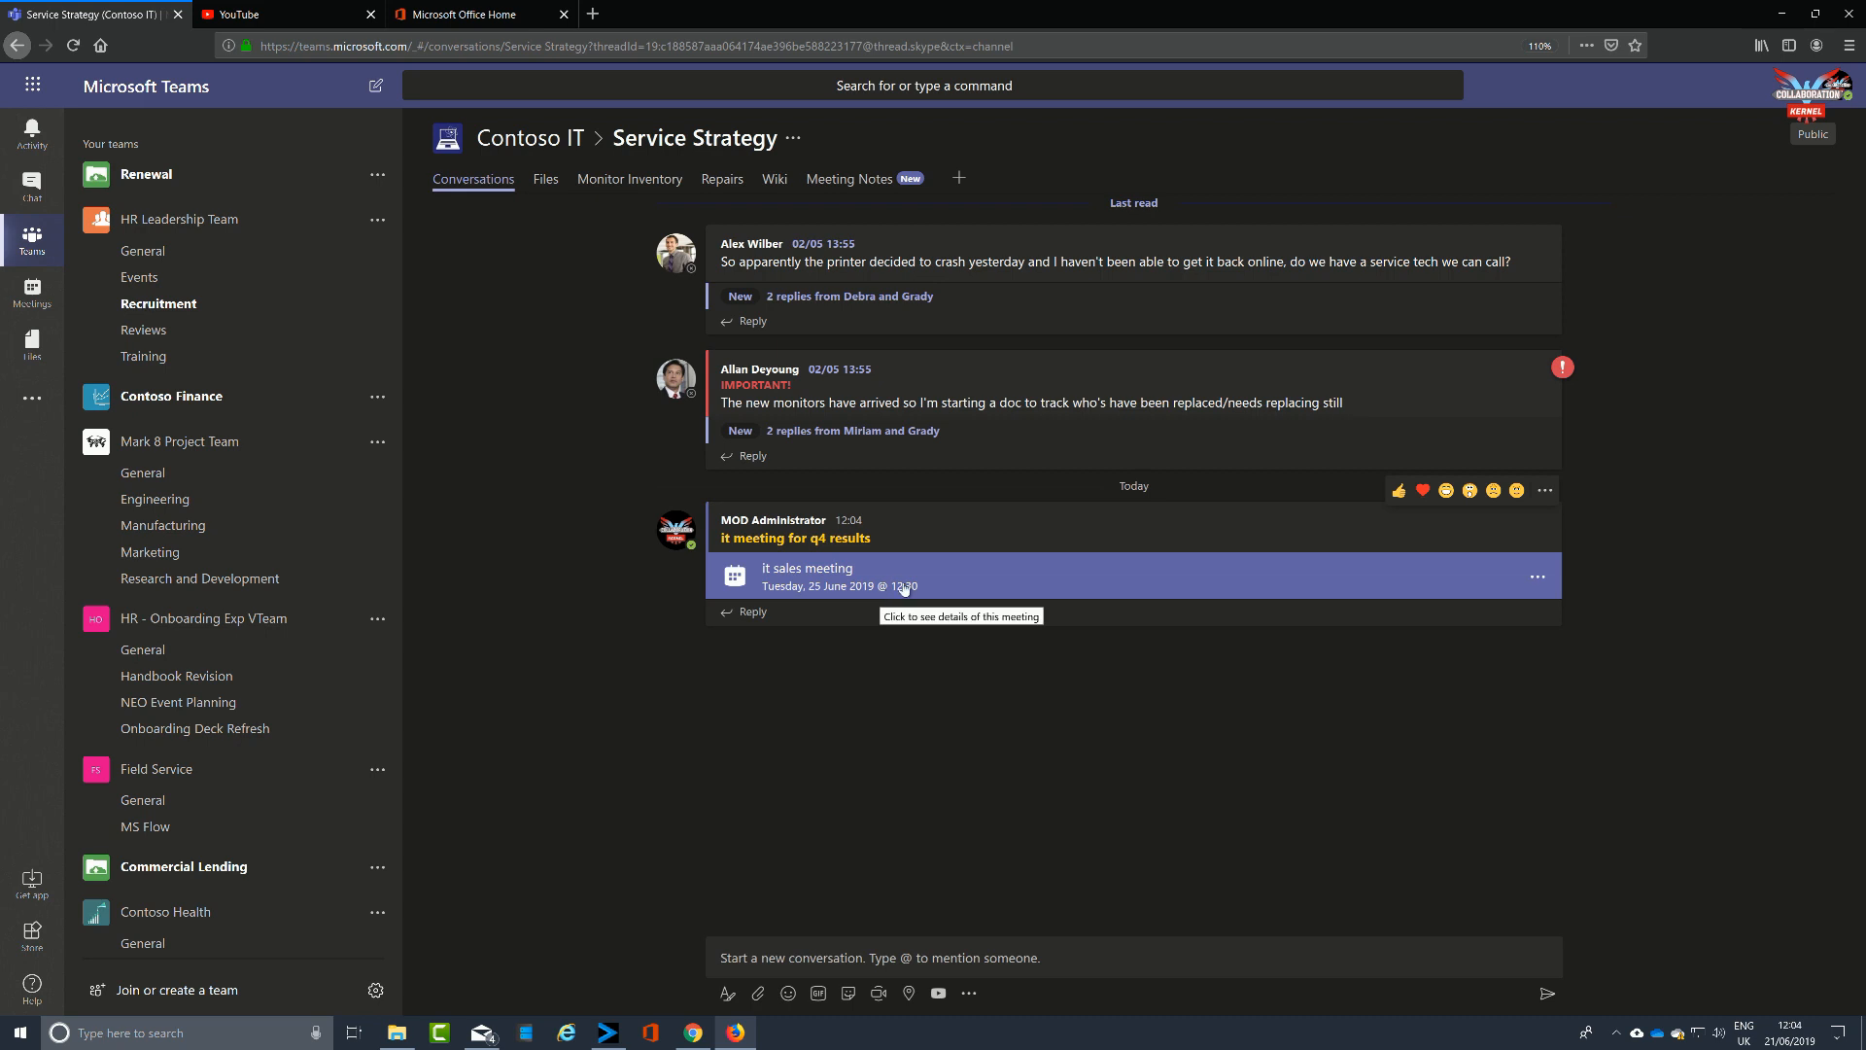
{"action": "left_click", "coordinate": [1000, 575]}
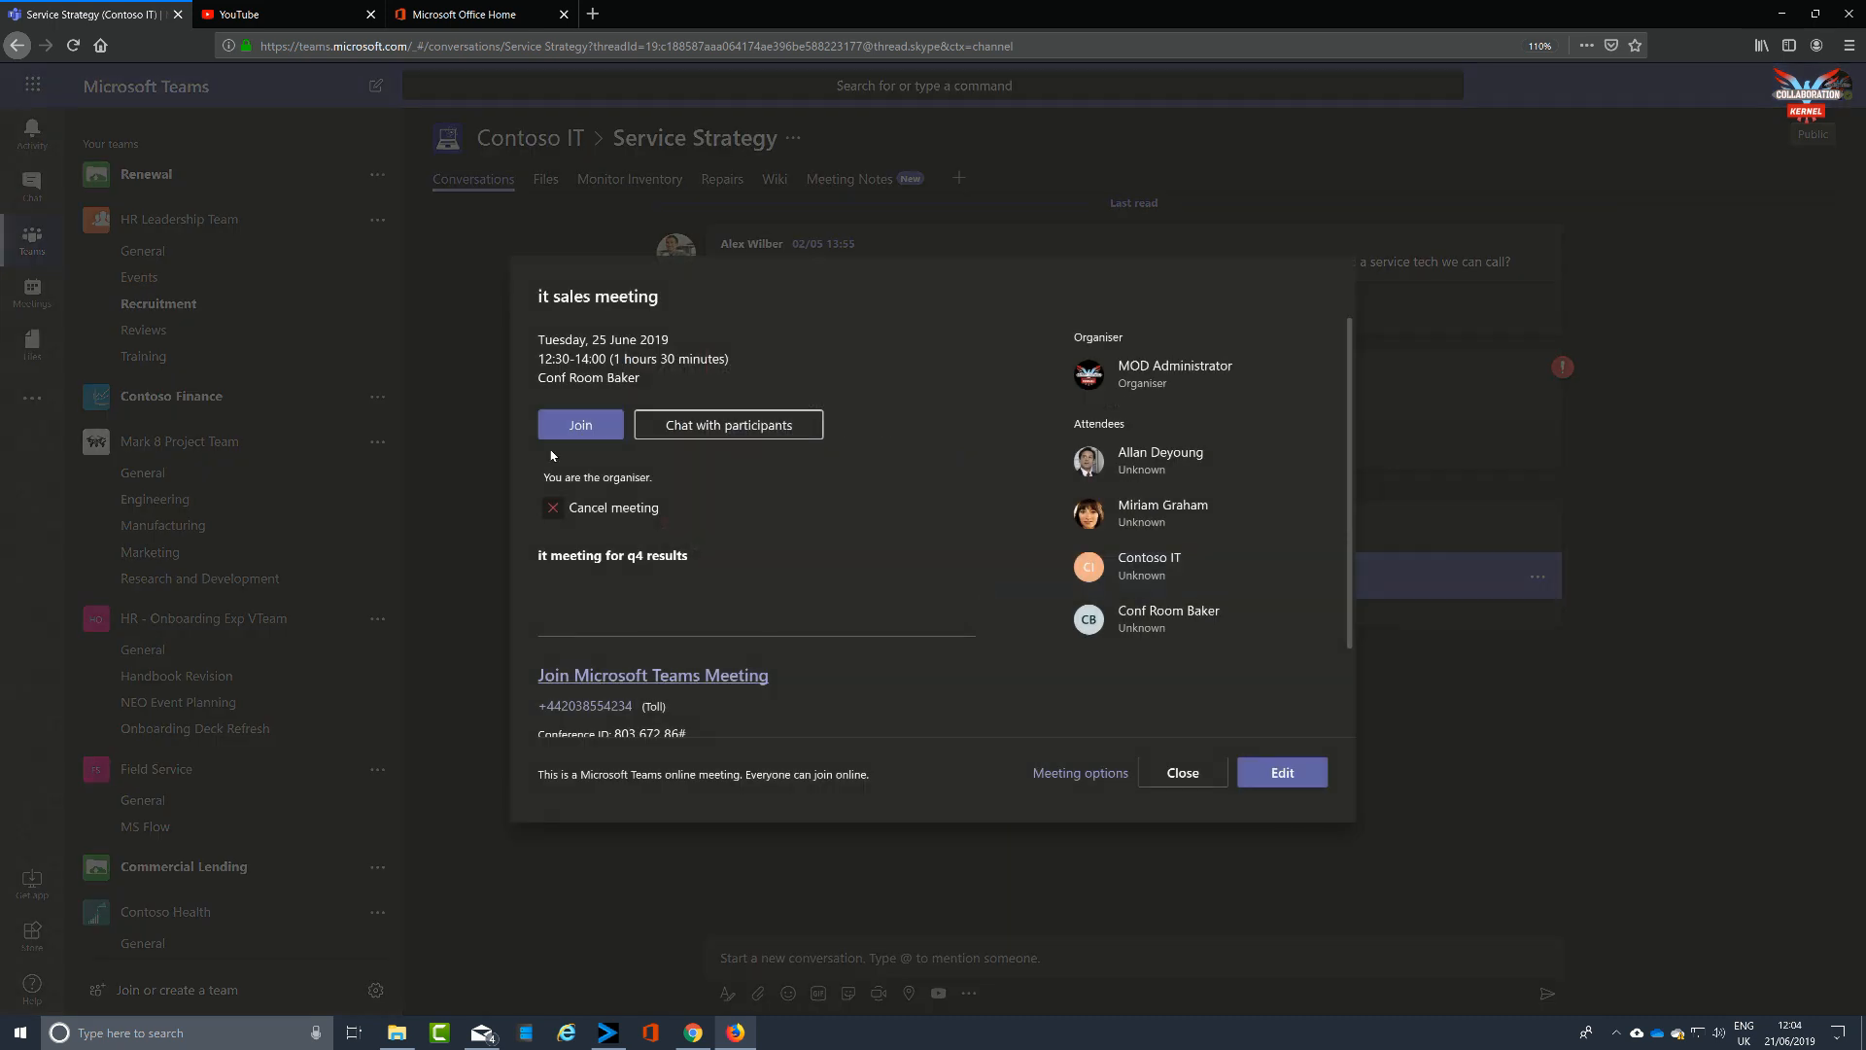
{"action": "left_click", "coordinate": [778, 437]}
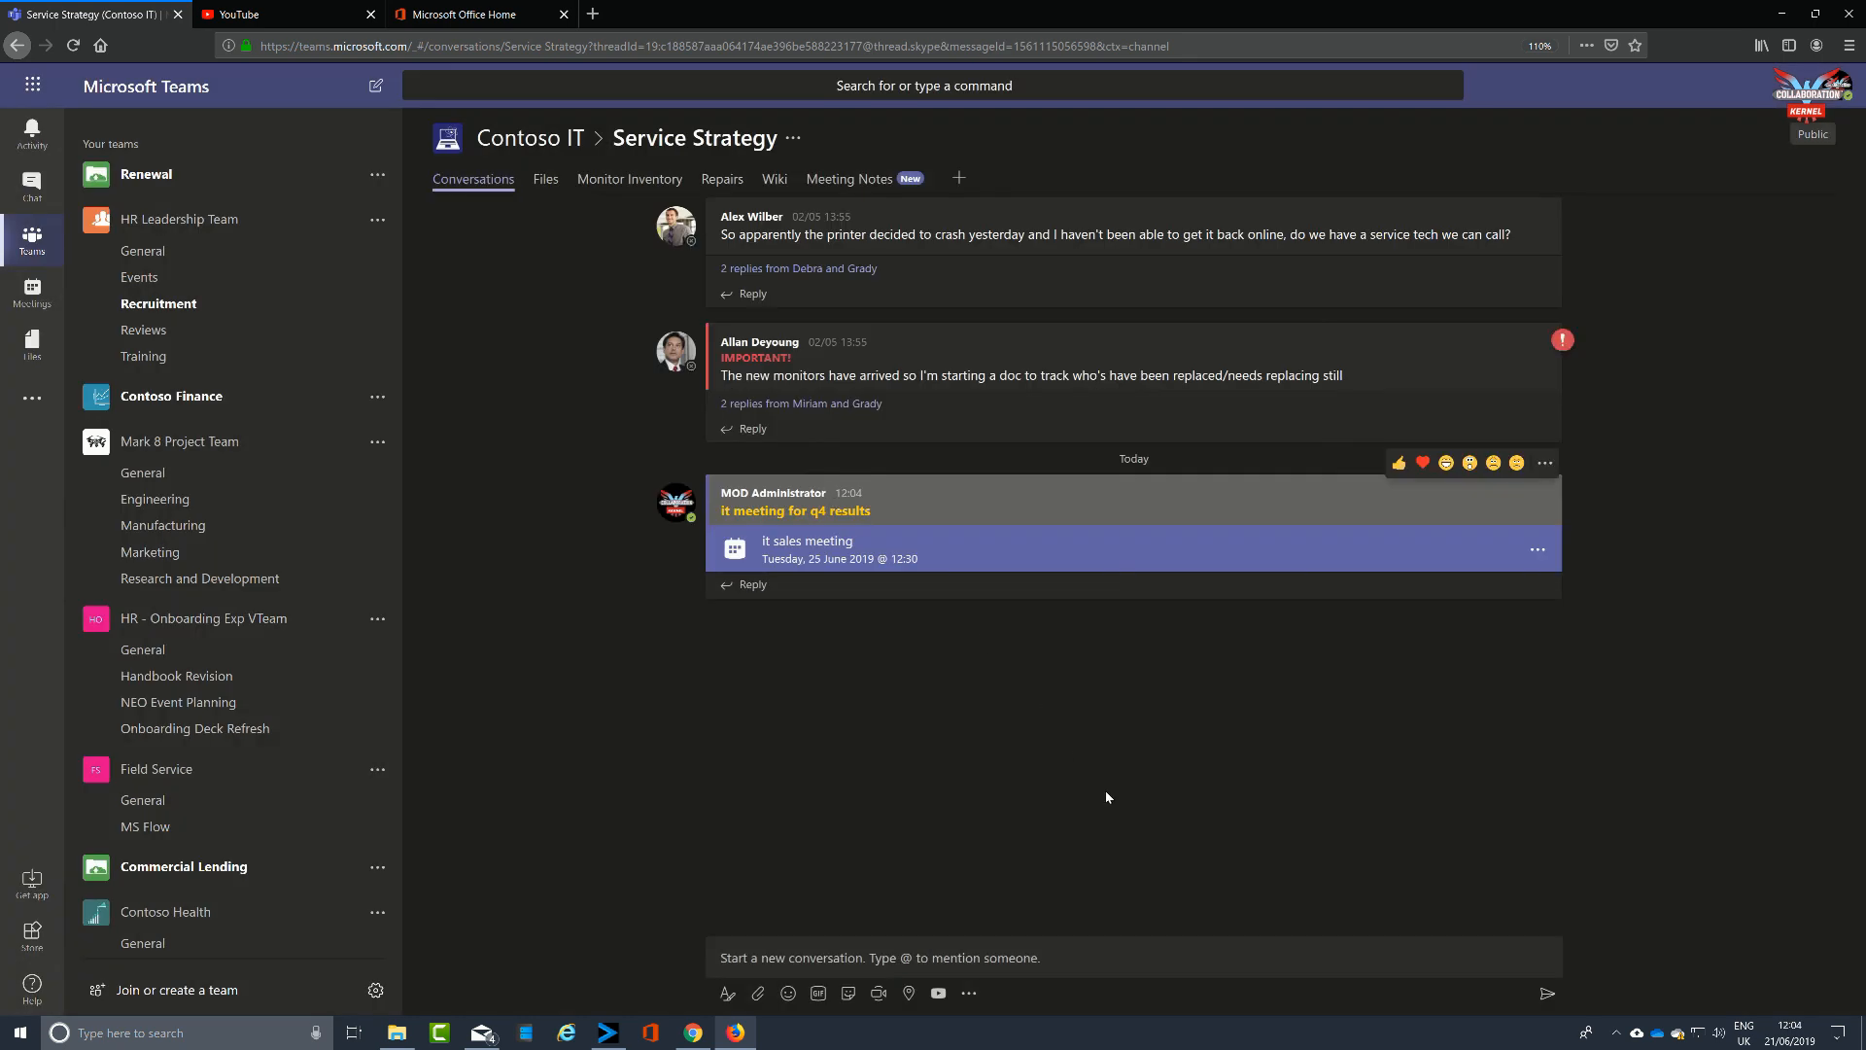
Step: Post the message "do not forget to bring your sales reports for review" in the Service Strategy channel
{"action": "left_click", "coordinate": [1084, 958]}
{"action": "type", "text": "do"}
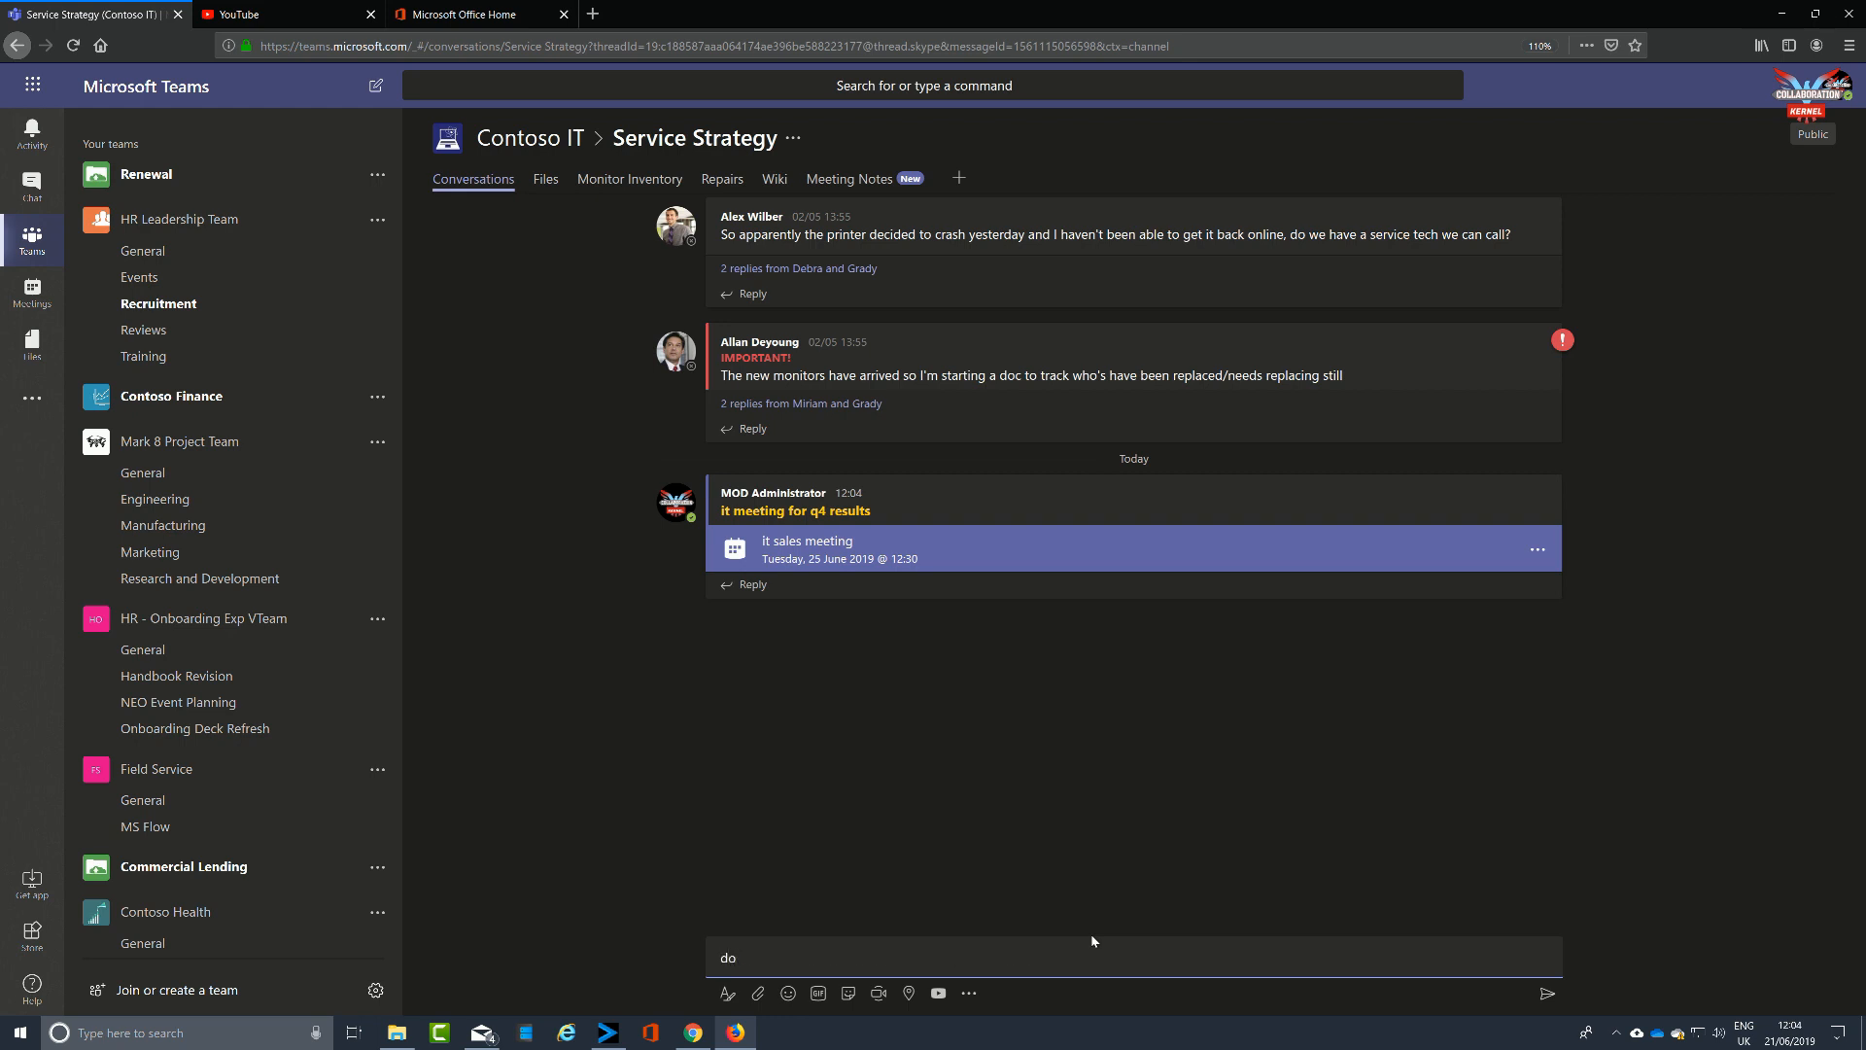
{"action": "type", "text": " not forget to bring your sales reports for review"}
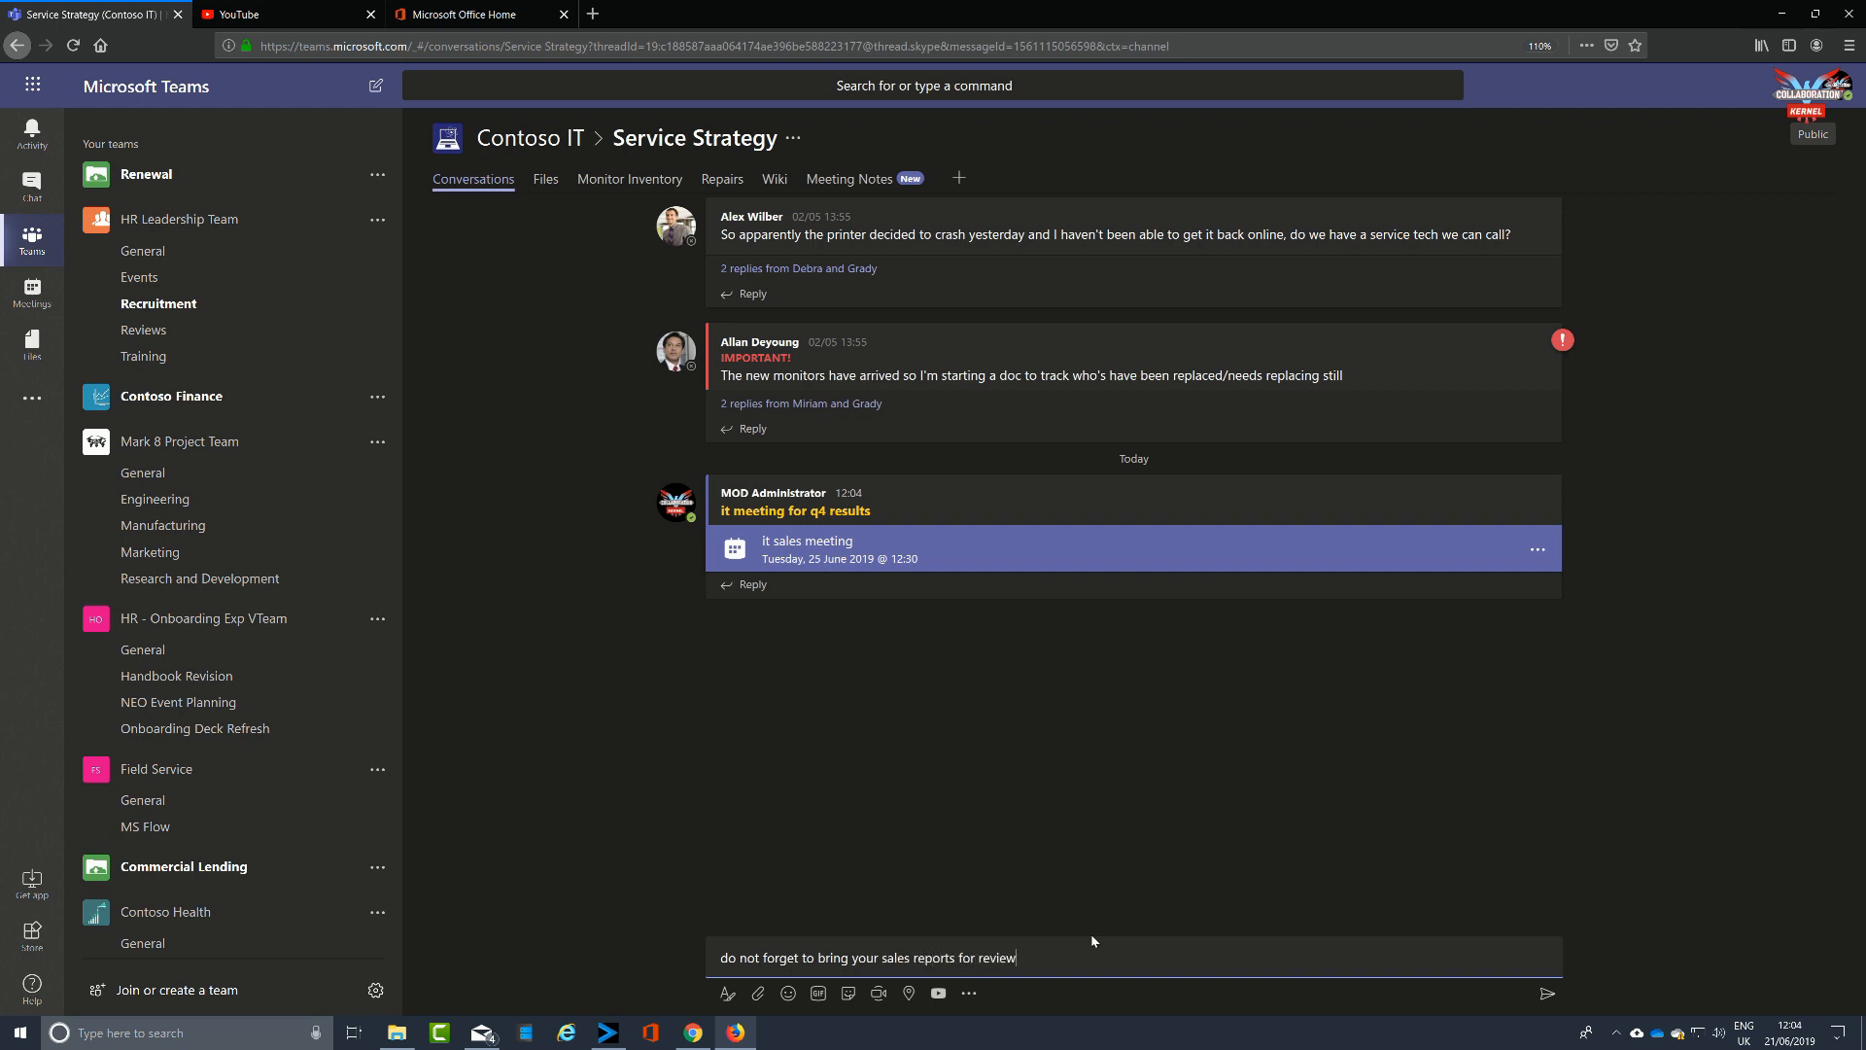
{"action": "key", "text": "Return"}
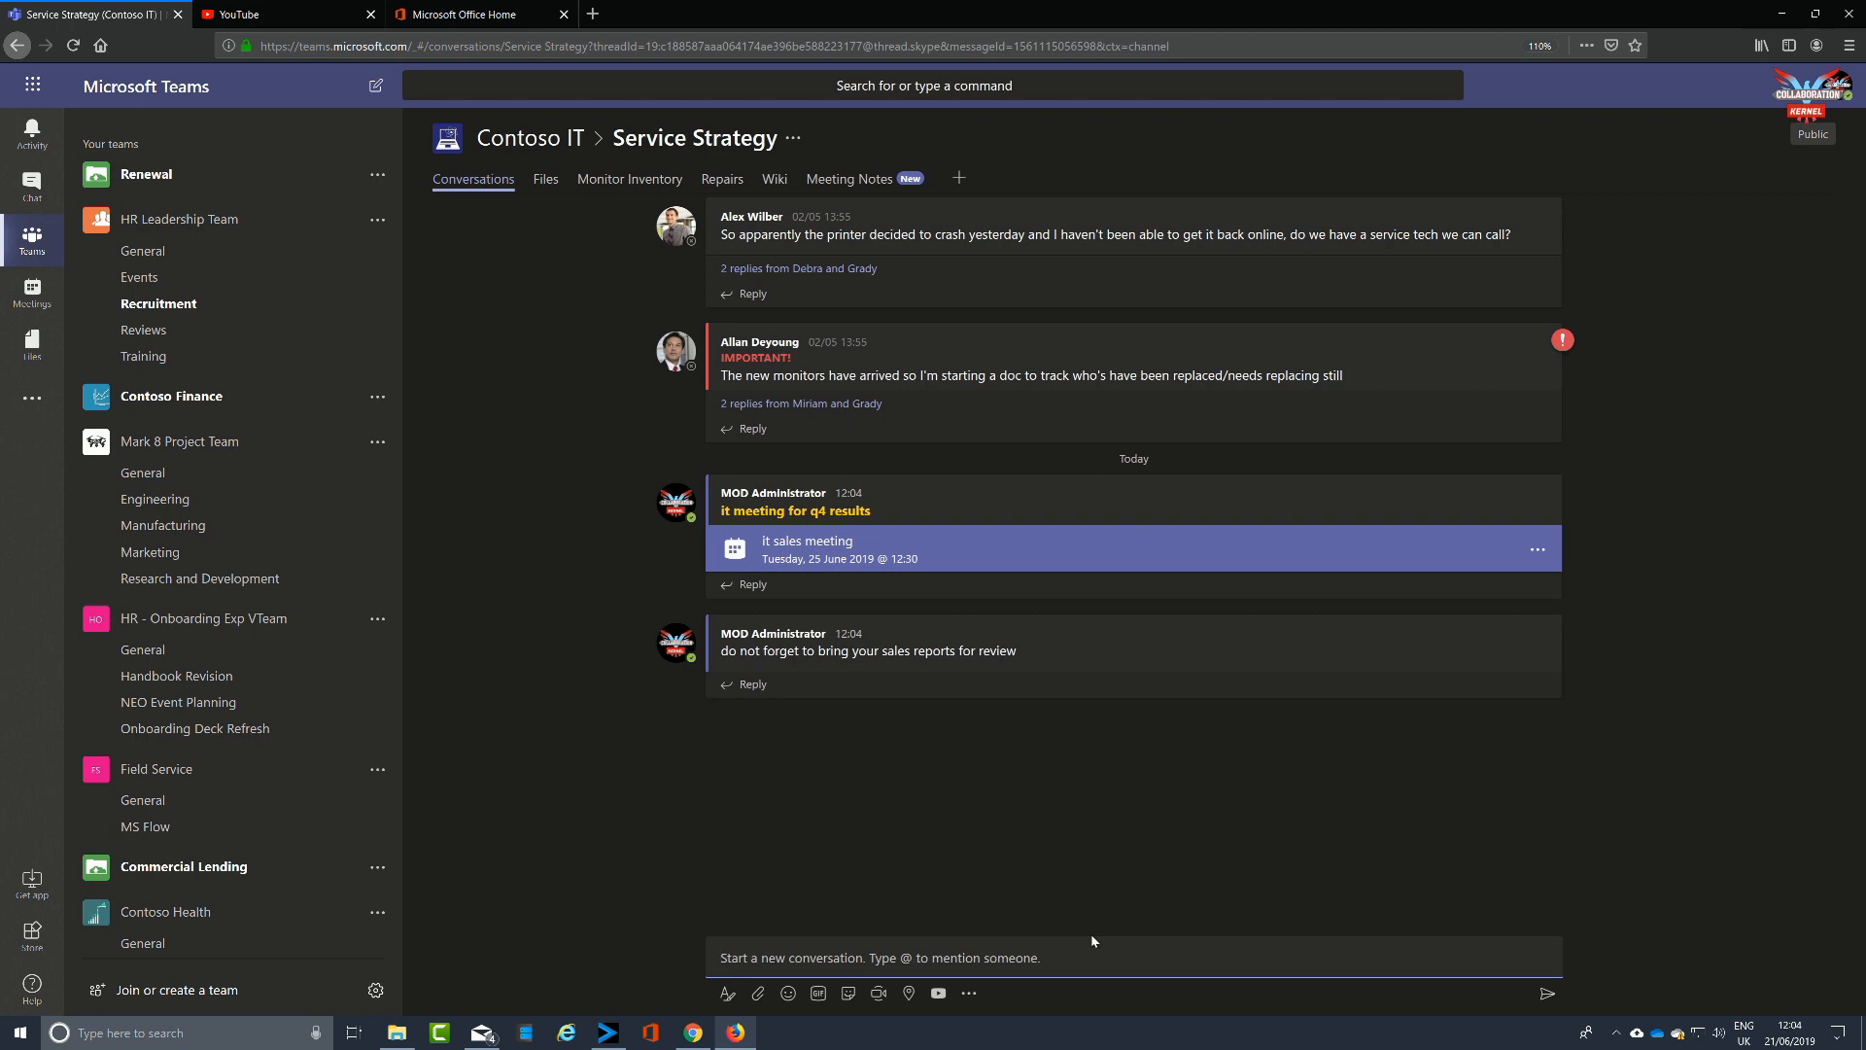
{"action": "type", "text": "@"}
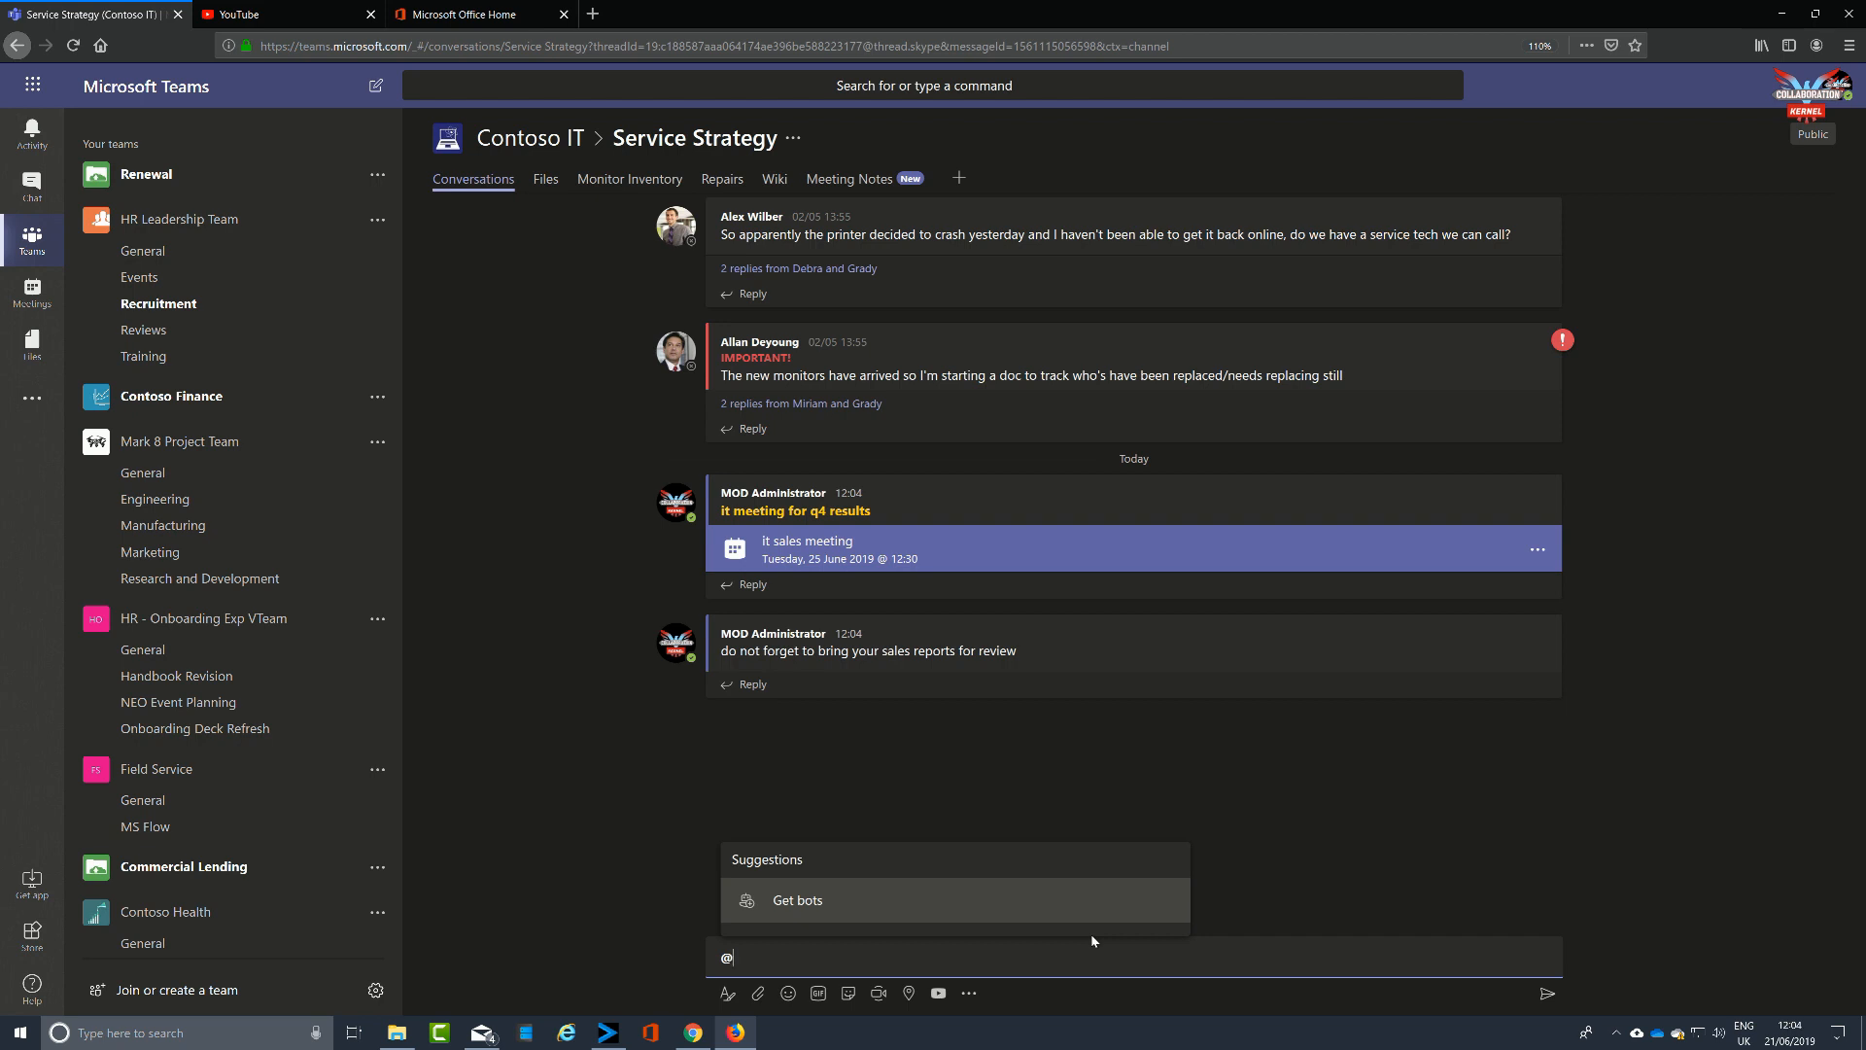
{"action": "key", "text": "BackSpace"}
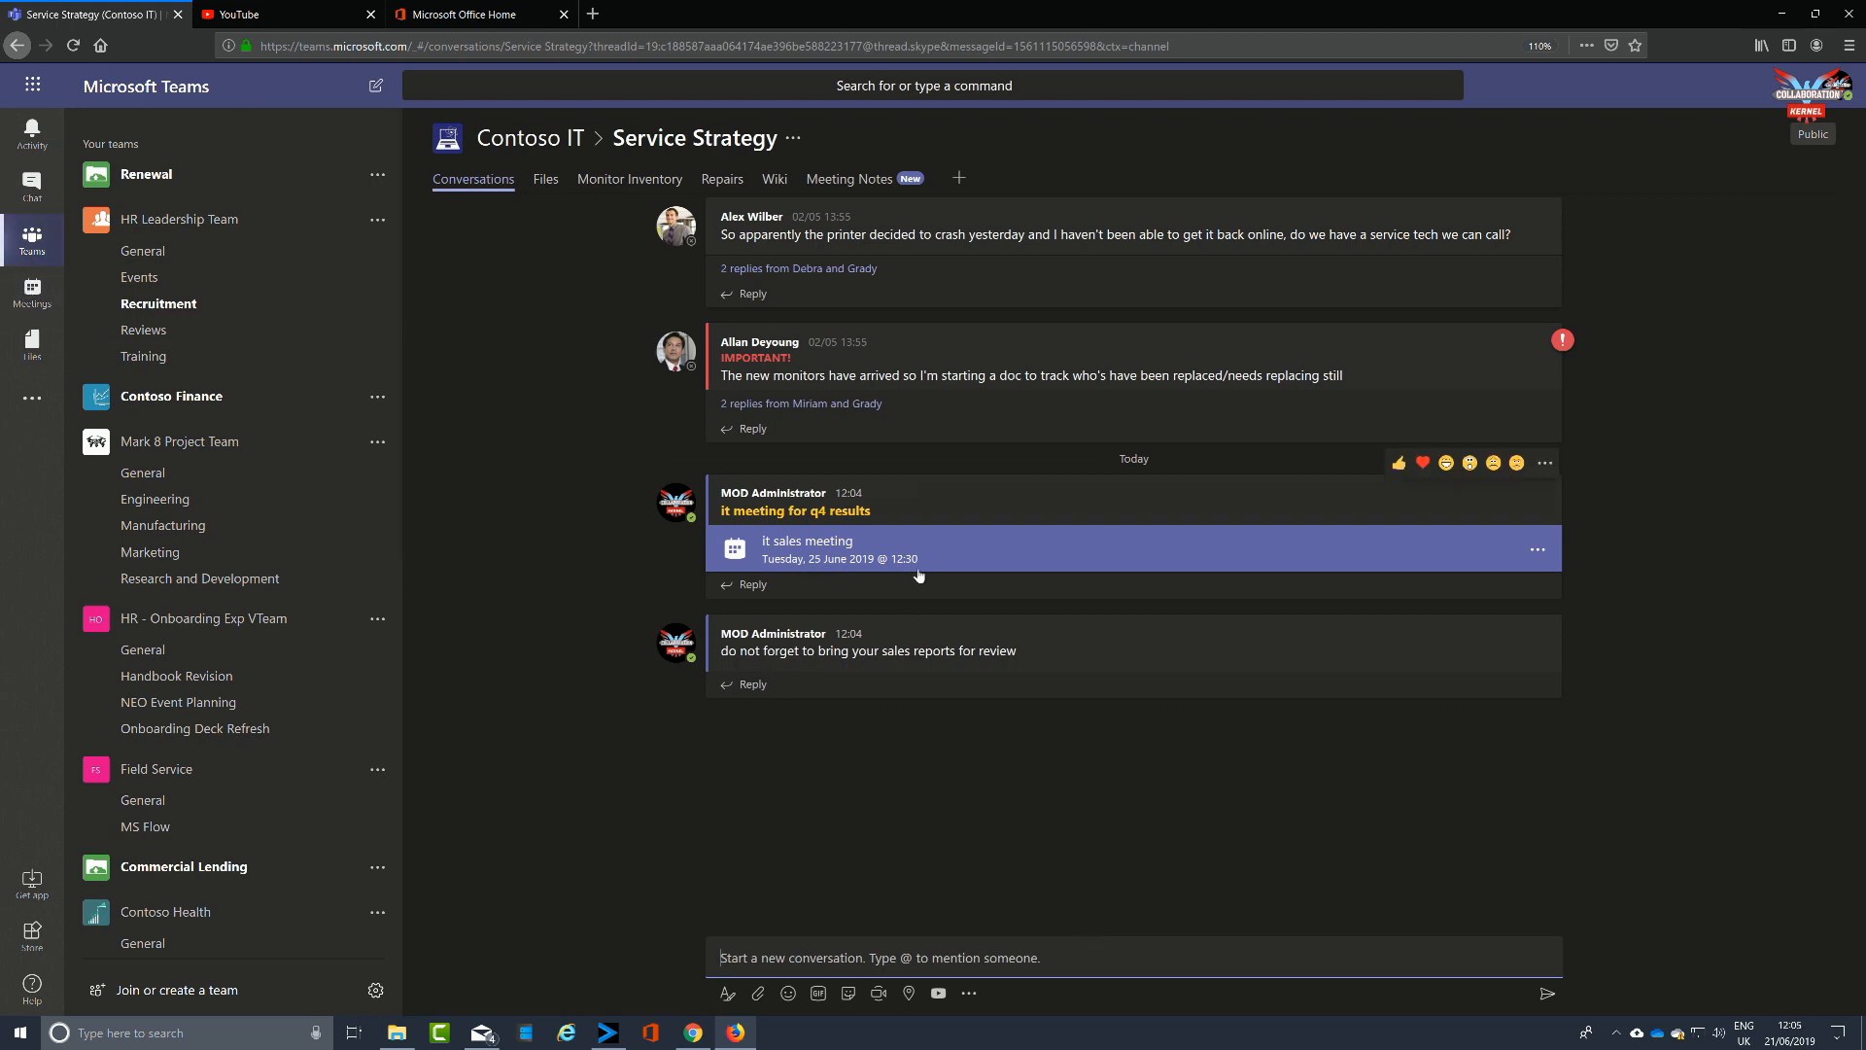
Step: Check the it sales meeting in the Teams meetings agenda for Tuesday 25/06
{"action": "left_click", "coordinate": [34, 303]}
{"action": "left_click", "coordinate": [114, 132]}
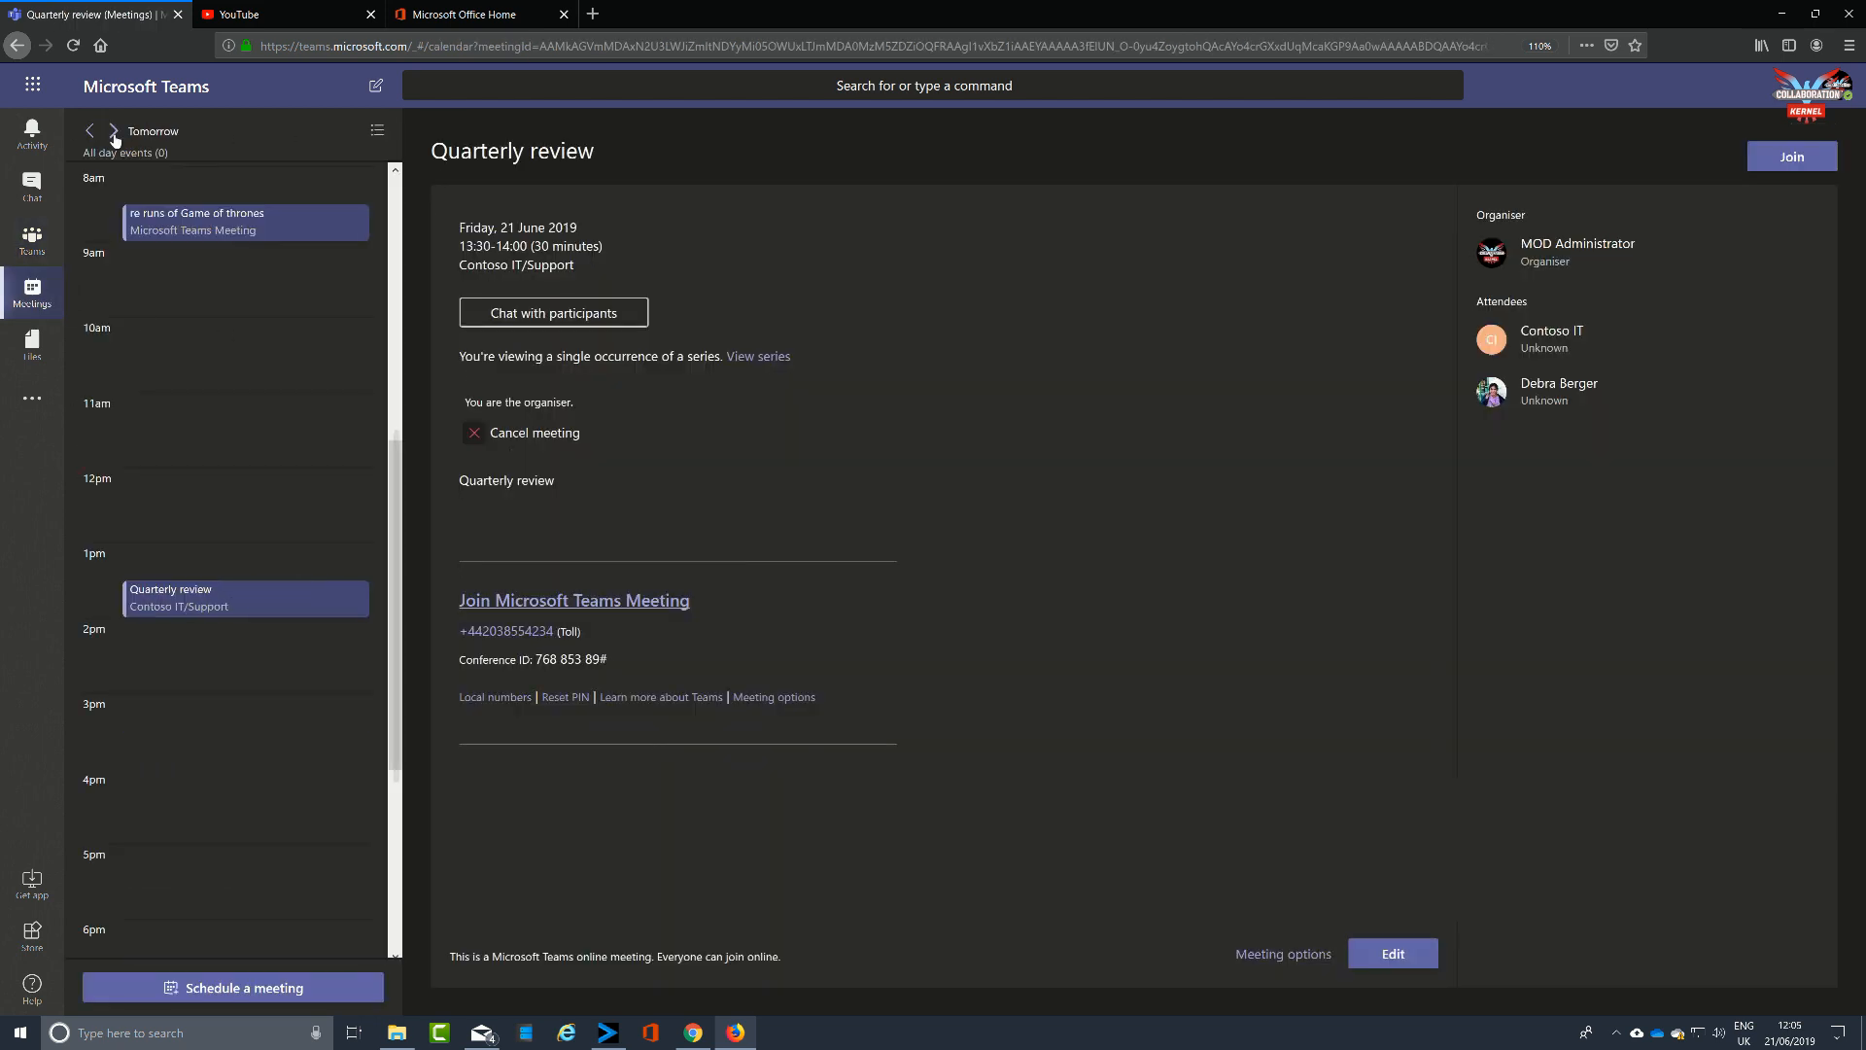
{"action": "left_click", "coordinate": [113, 133]}
{"action": "left_click", "coordinate": [114, 132]}
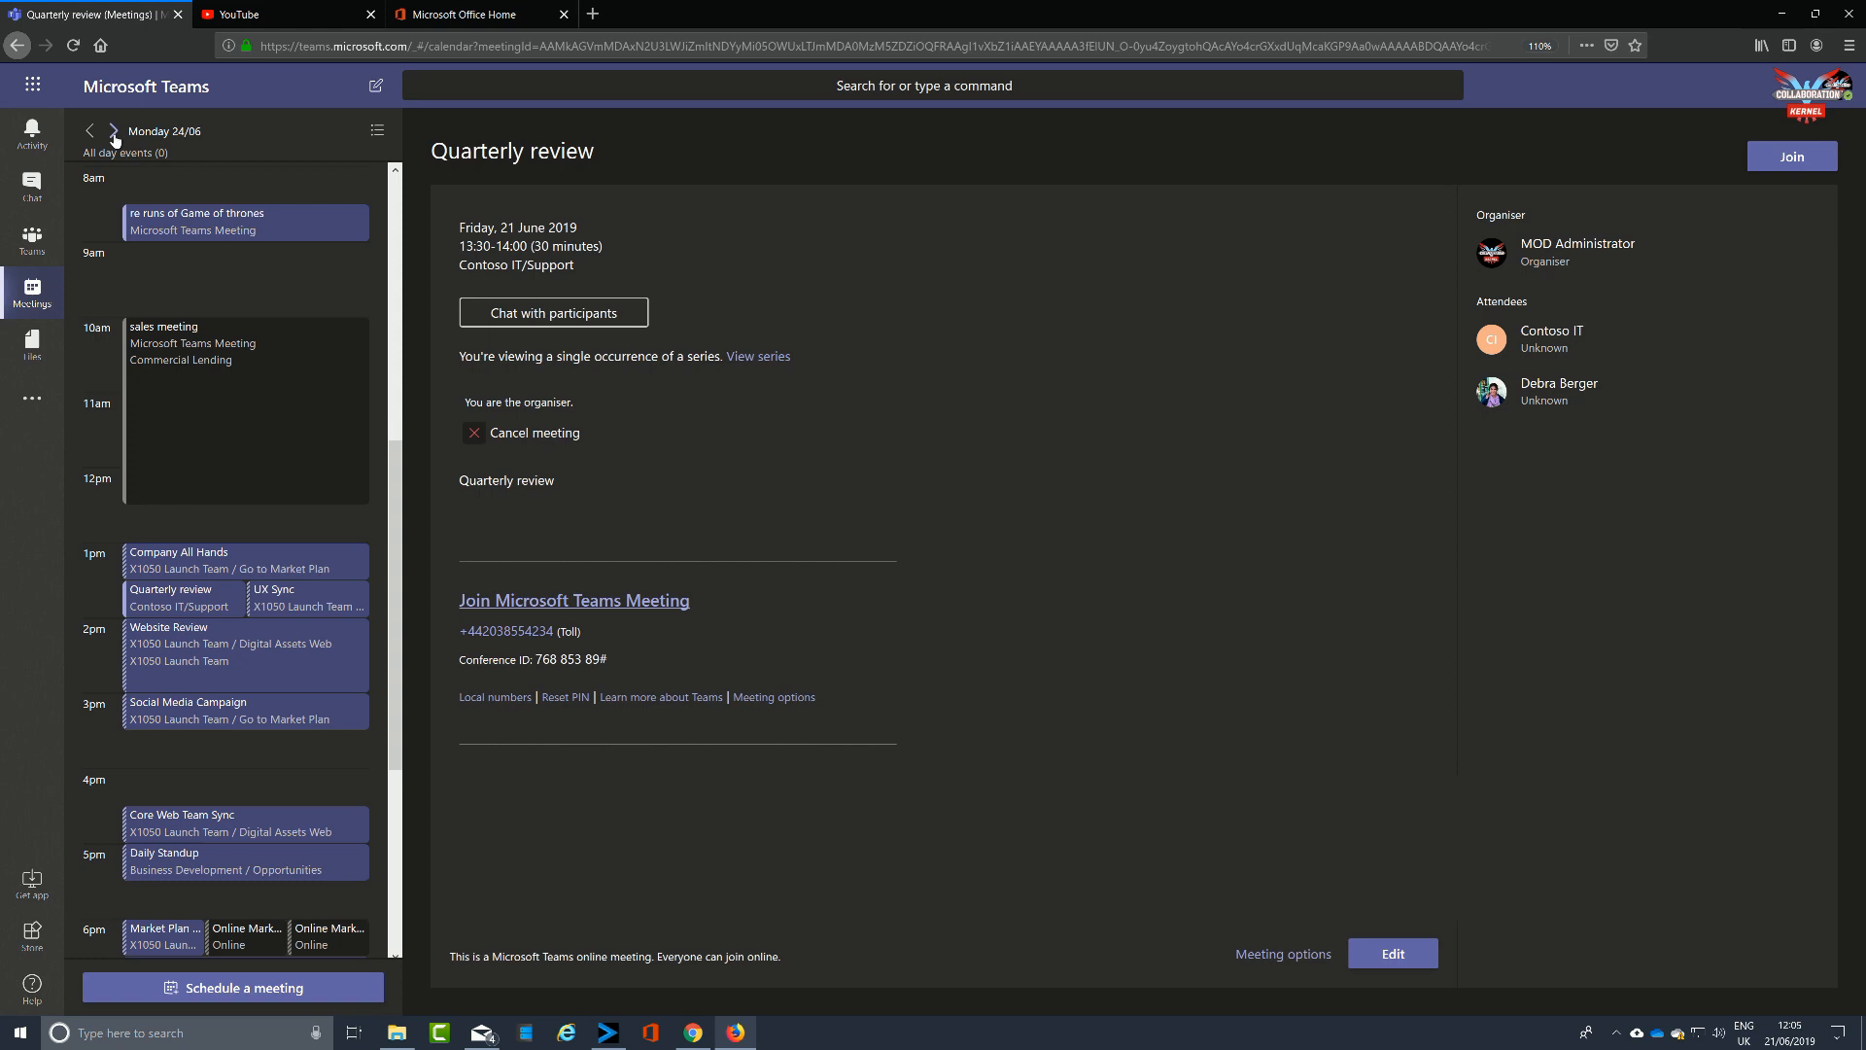
{"action": "left_click", "coordinate": [113, 132]}
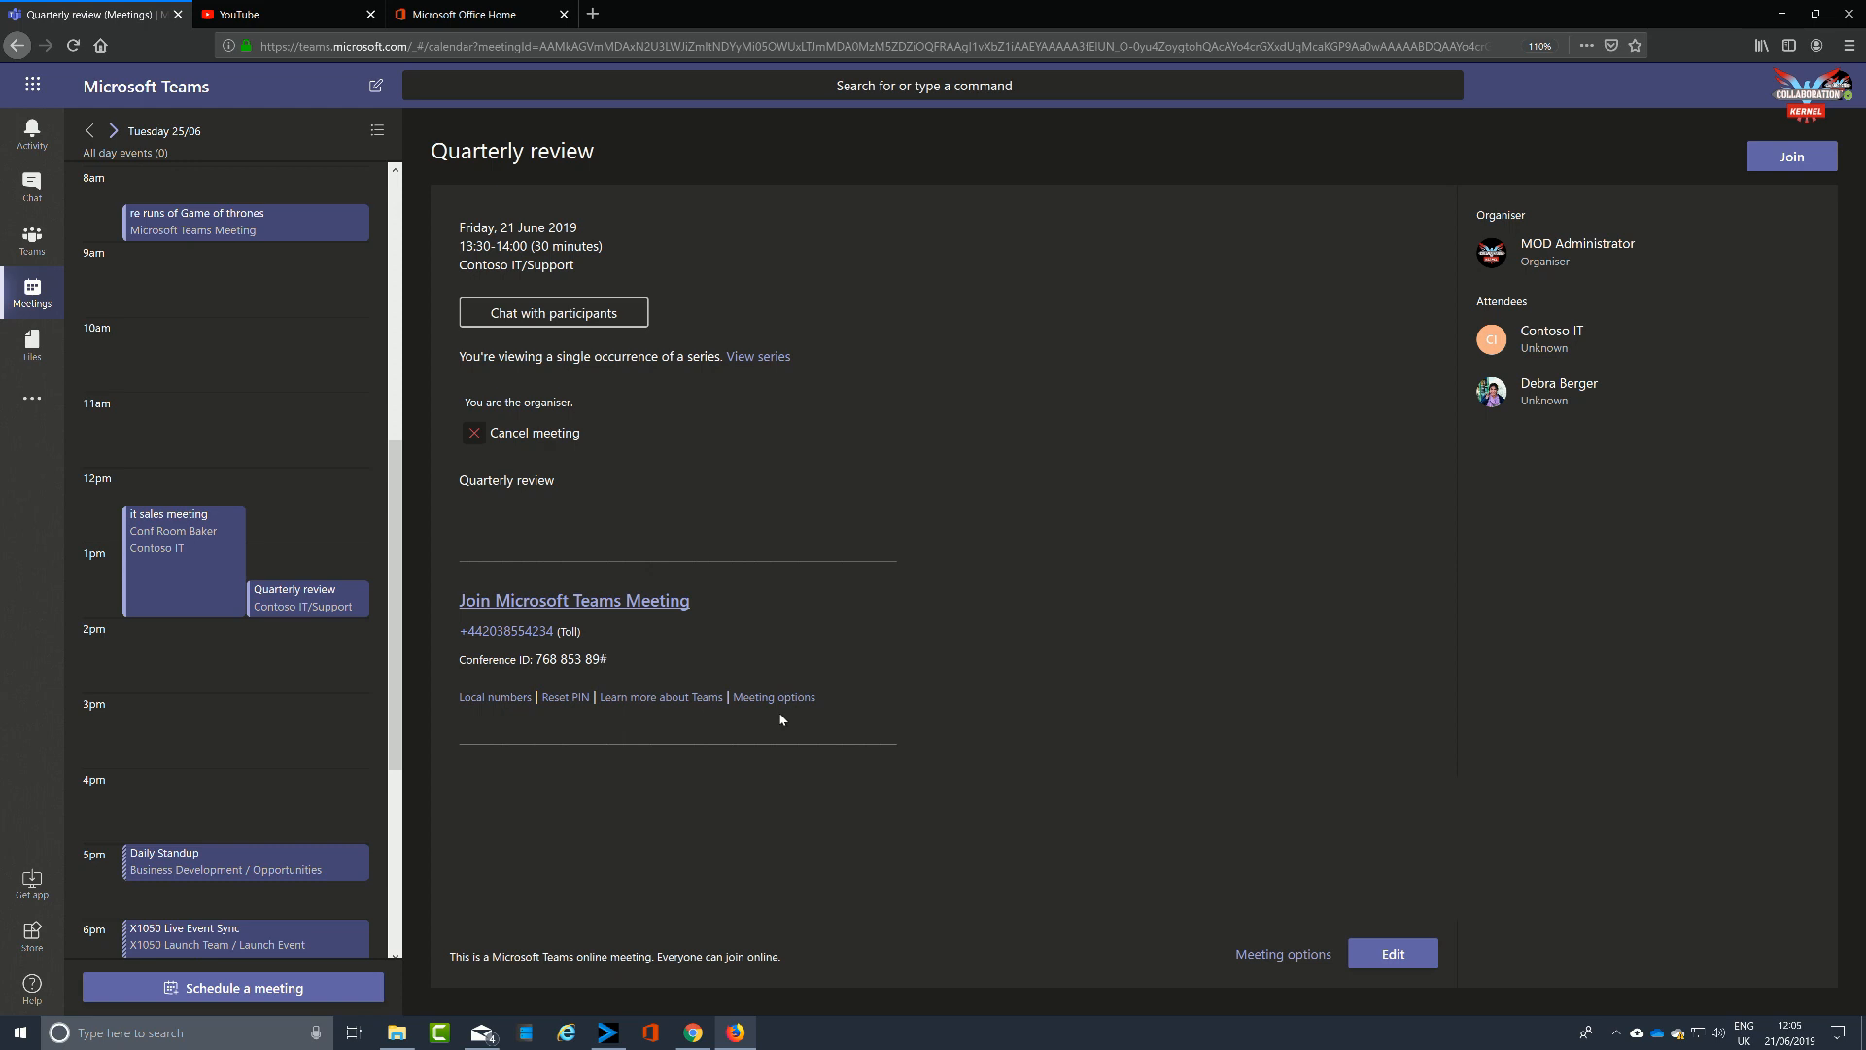
{"action": "left_click", "coordinate": [783, 359]}
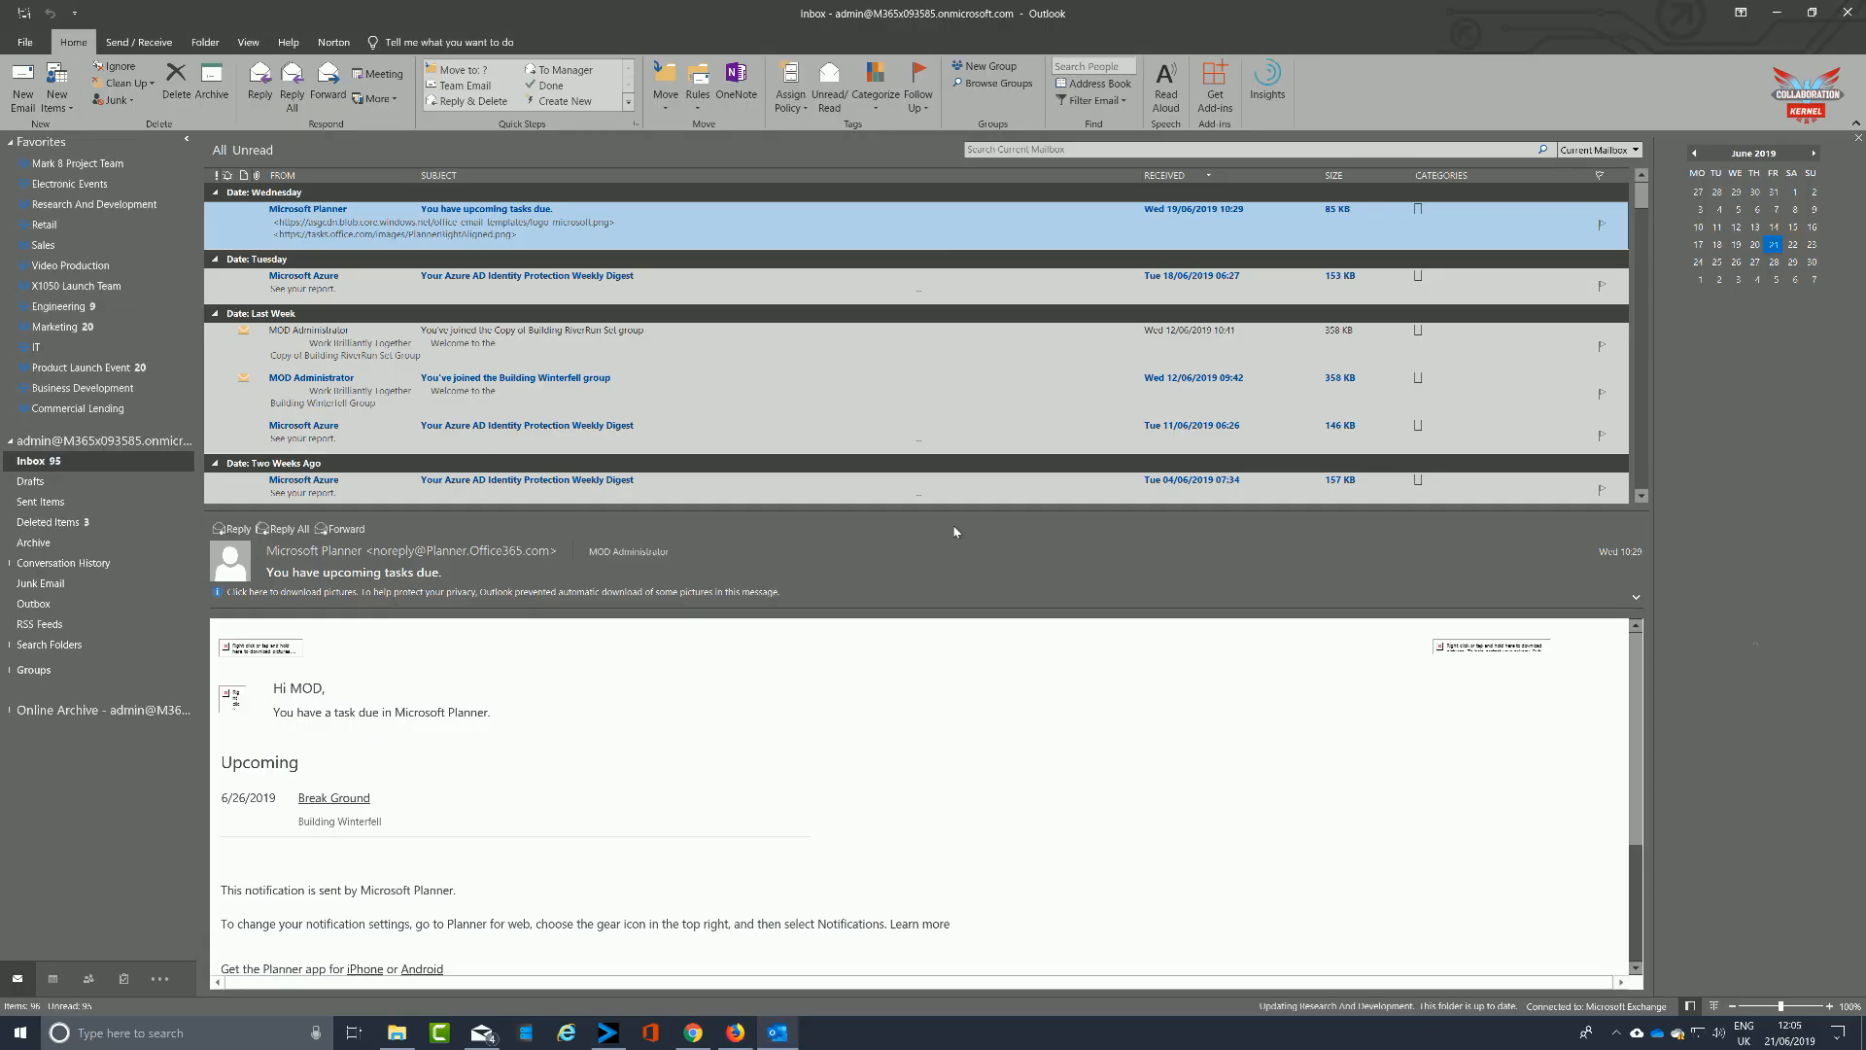
Step: Show 25 June 2019 in the Outlook desktop calendar and hide the Commercial Lending group calendar
{"action": "left_click", "coordinate": [57, 979]}
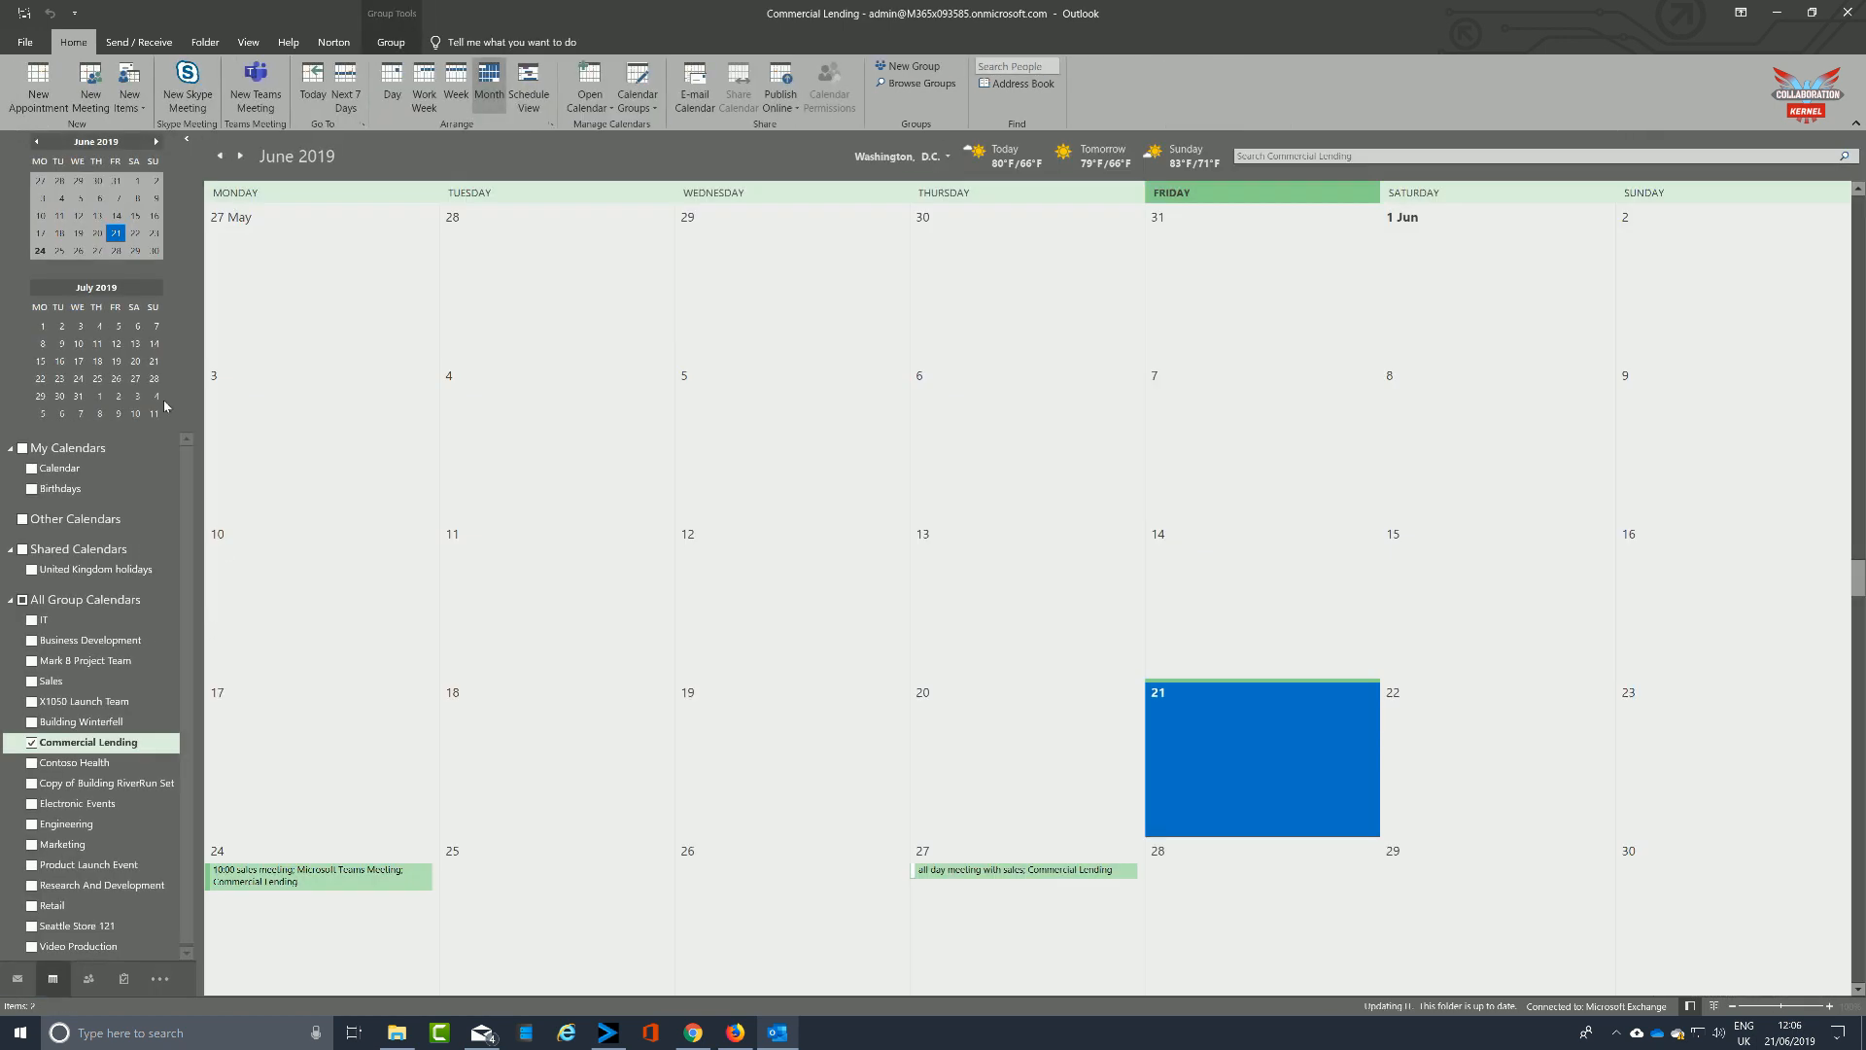
{"action": "left_click", "coordinate": [58, 251]}
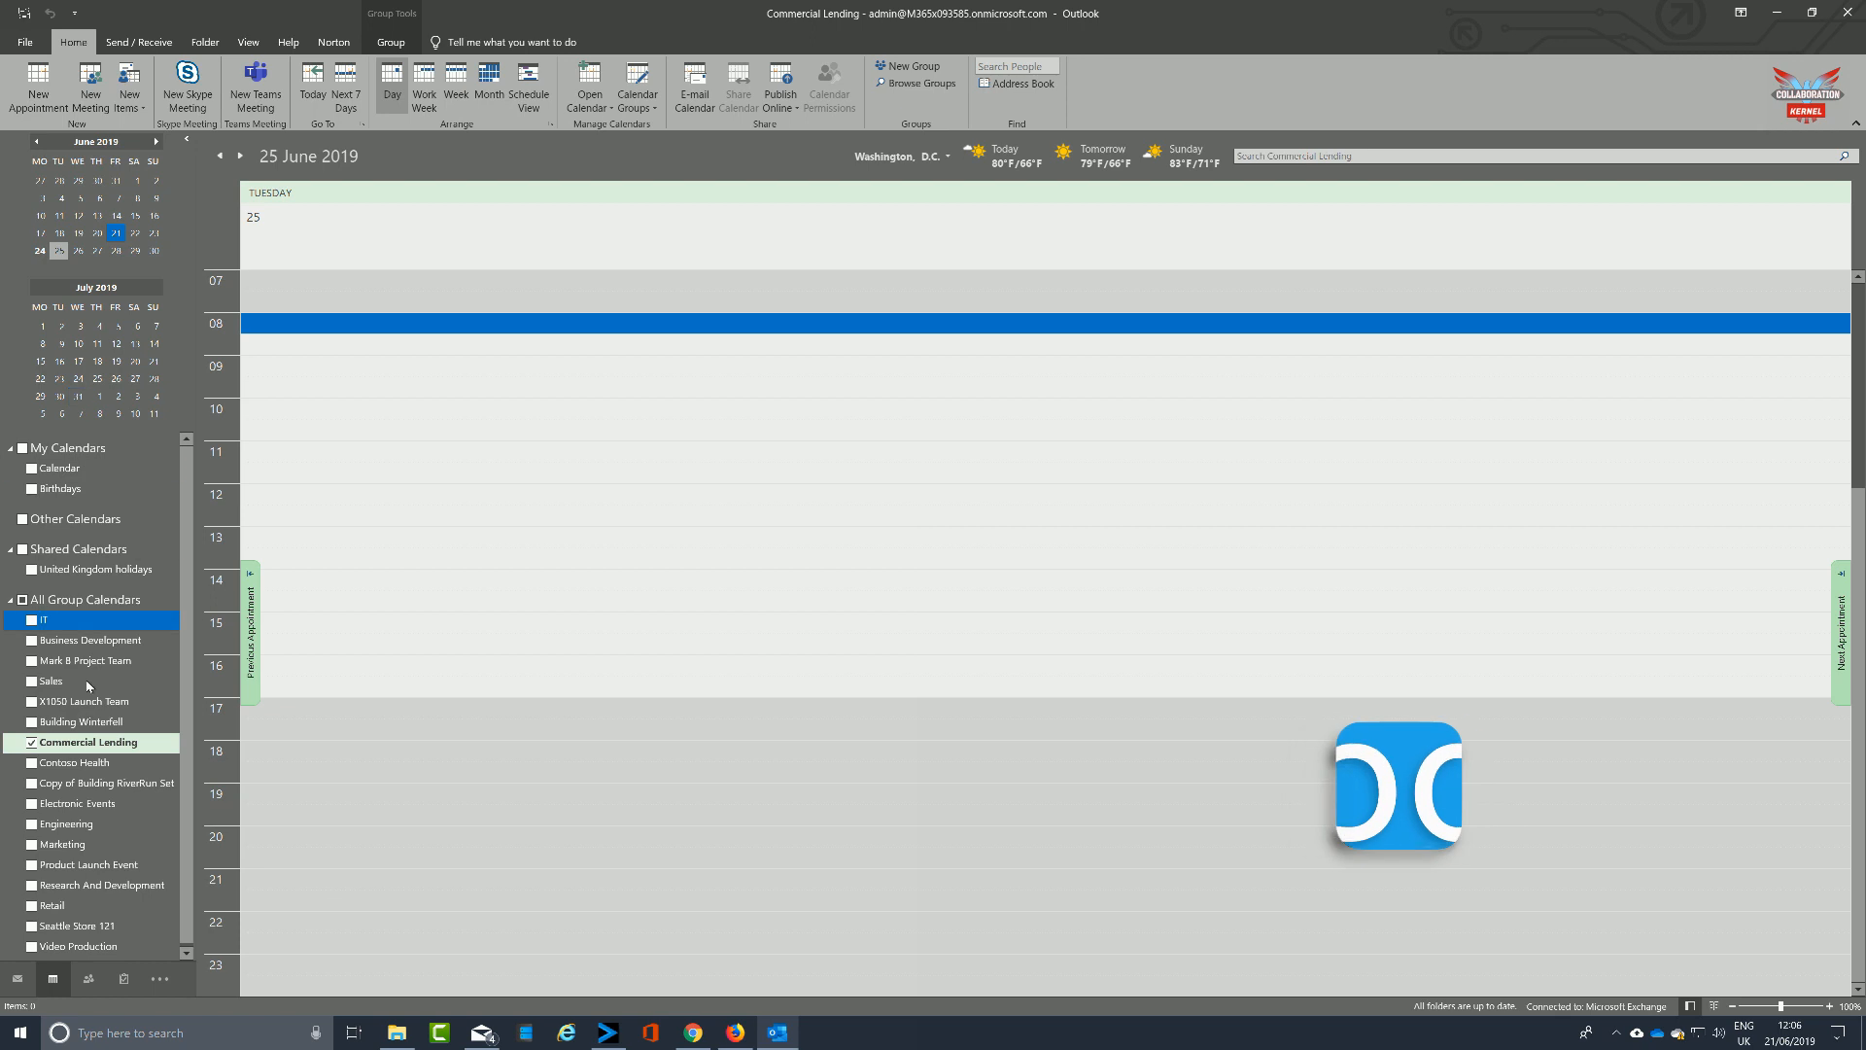
{"action": "left_click", "coordinate": [33, 743]}
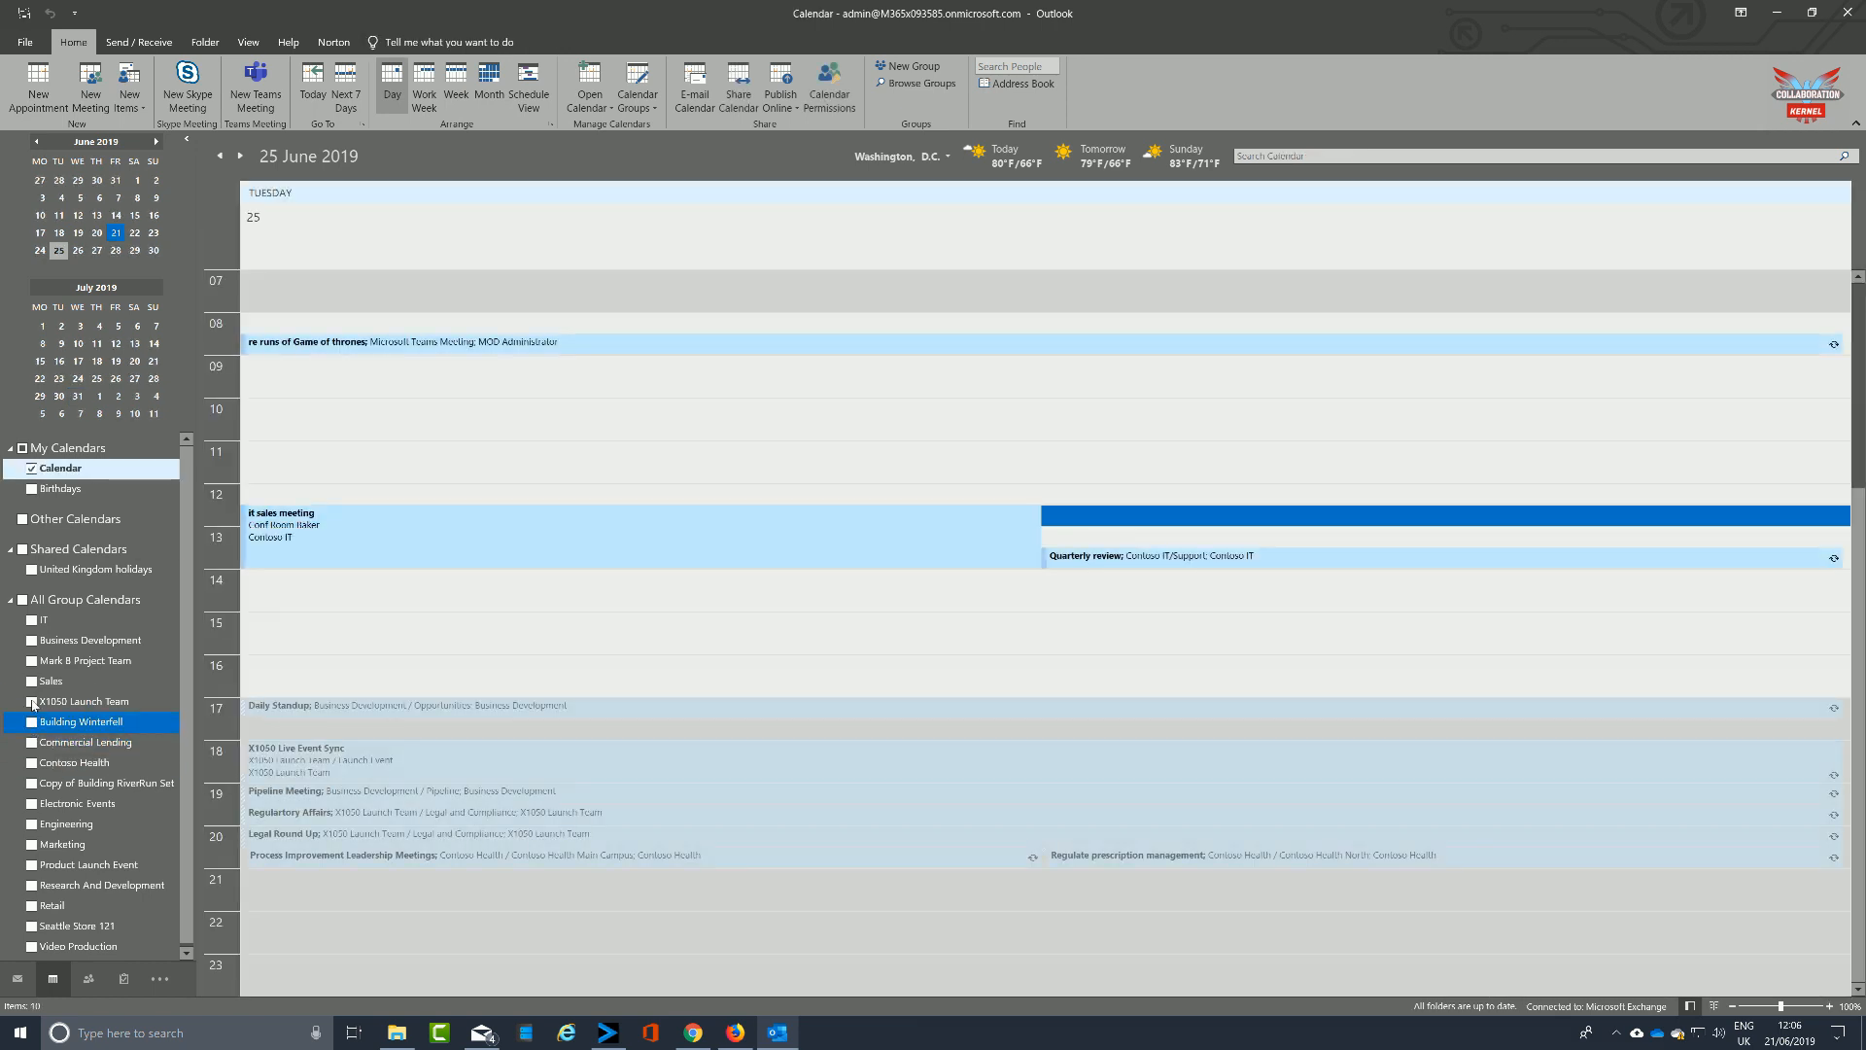
Step: Show all group calendars alongside the personal calendar and dismiss all pending reminders
{"action": "left_click", "coordinate": [22, 601]}
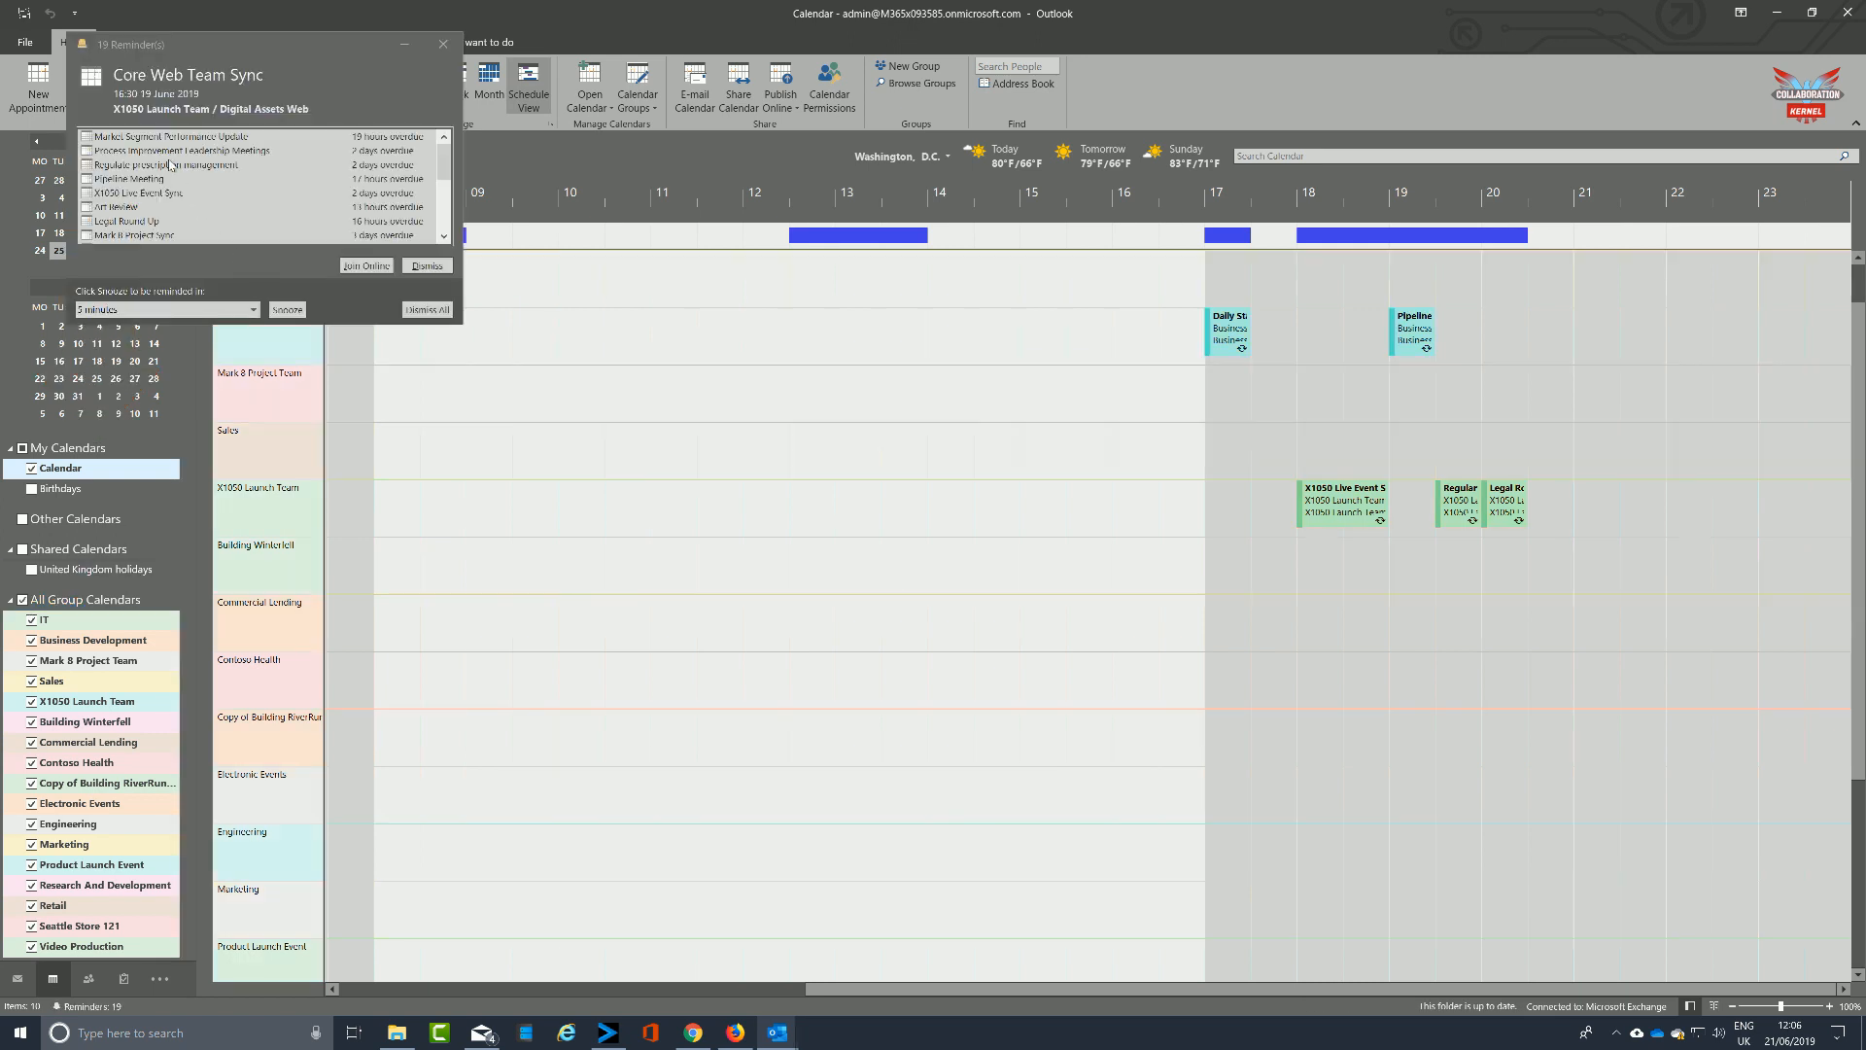
{"action": "left_click", "coordinate": [419, 311]}
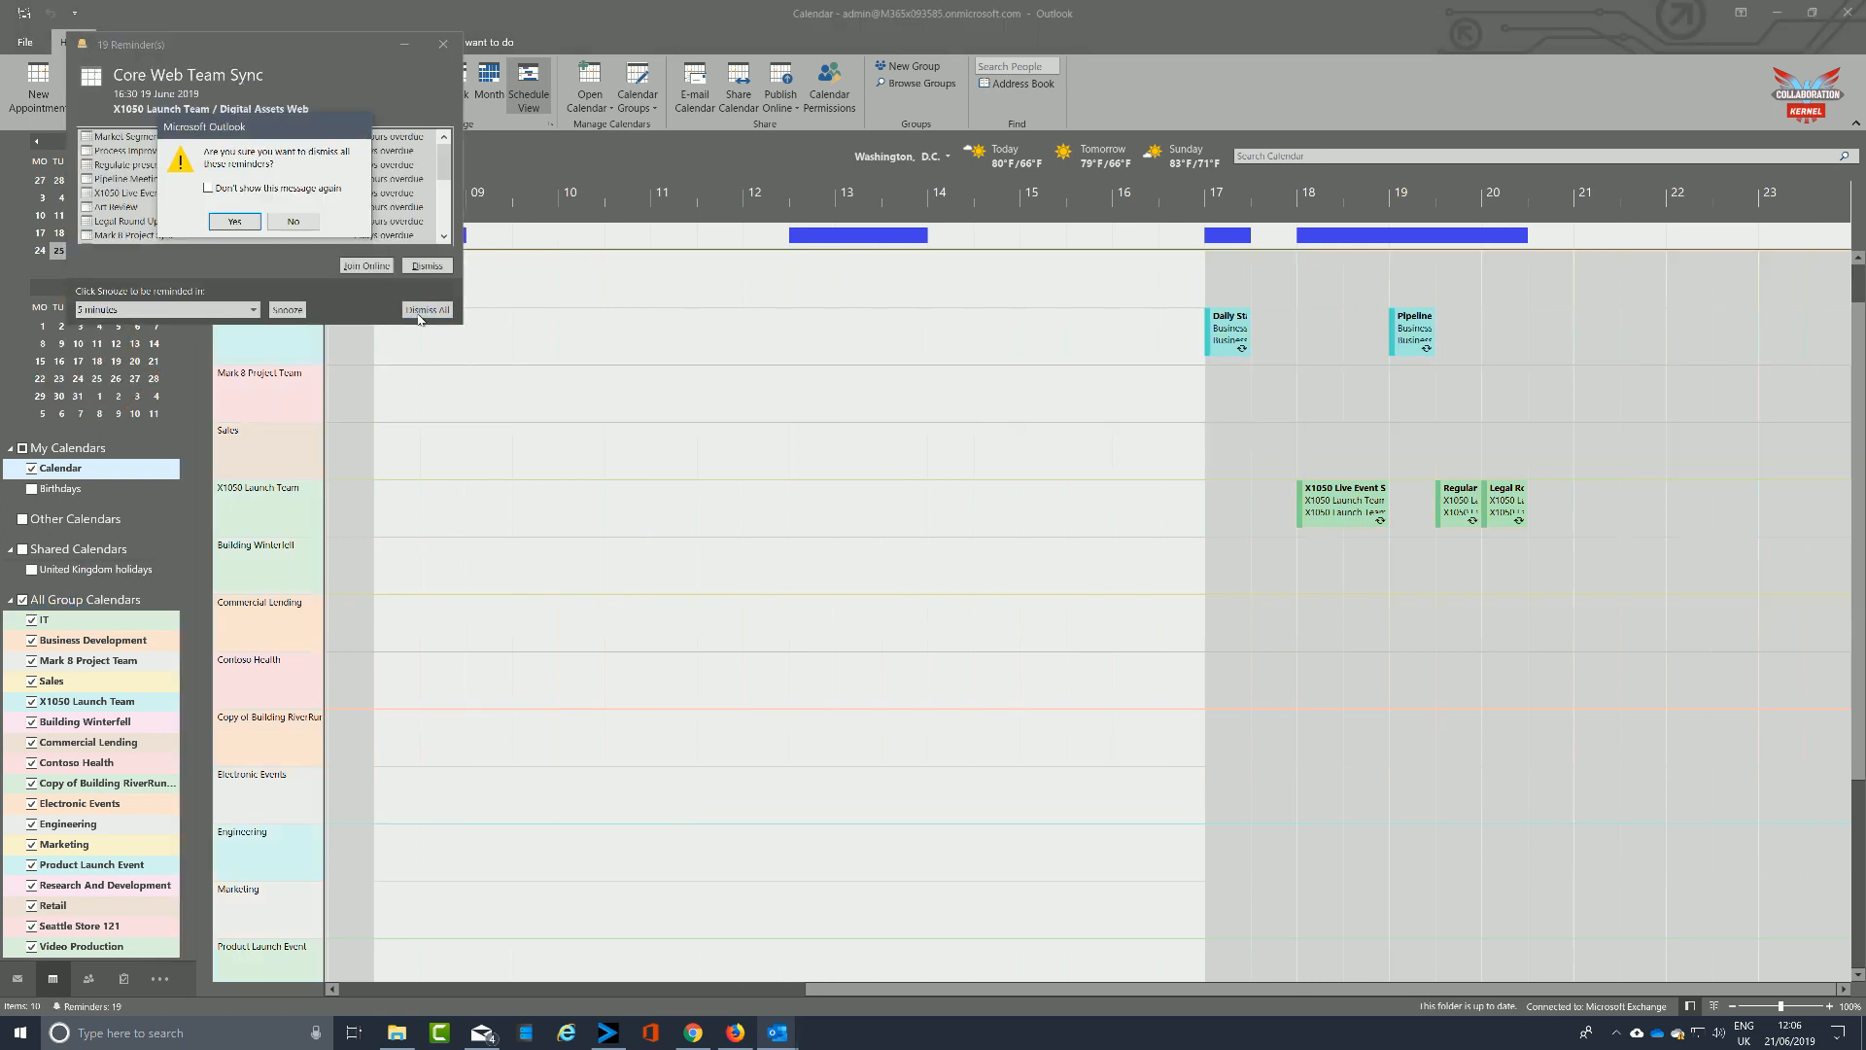
{"action": "left_click", "coordinate": [235, 222]}
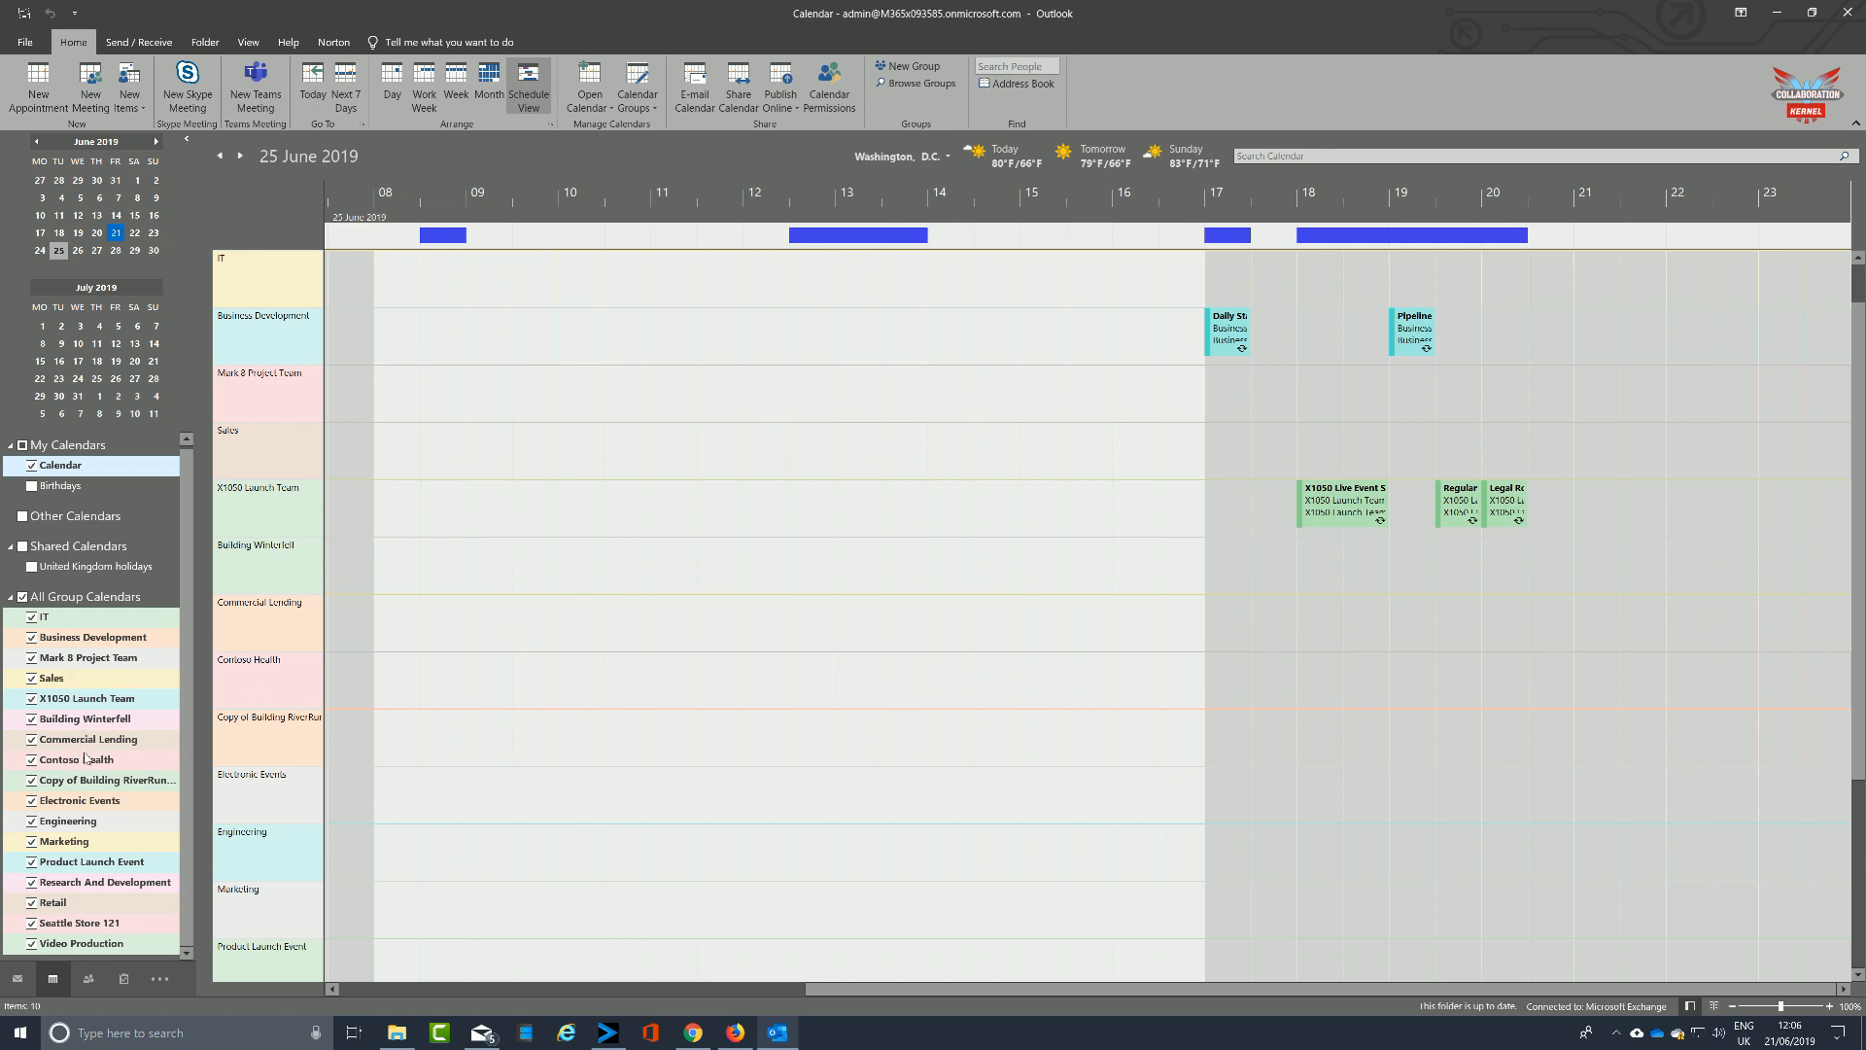
Step: Limit the group calendars to IT only and open the it sales meeting from the personal calendar to check its details
{"action": "left_click", "coordinate": [32, 618]}
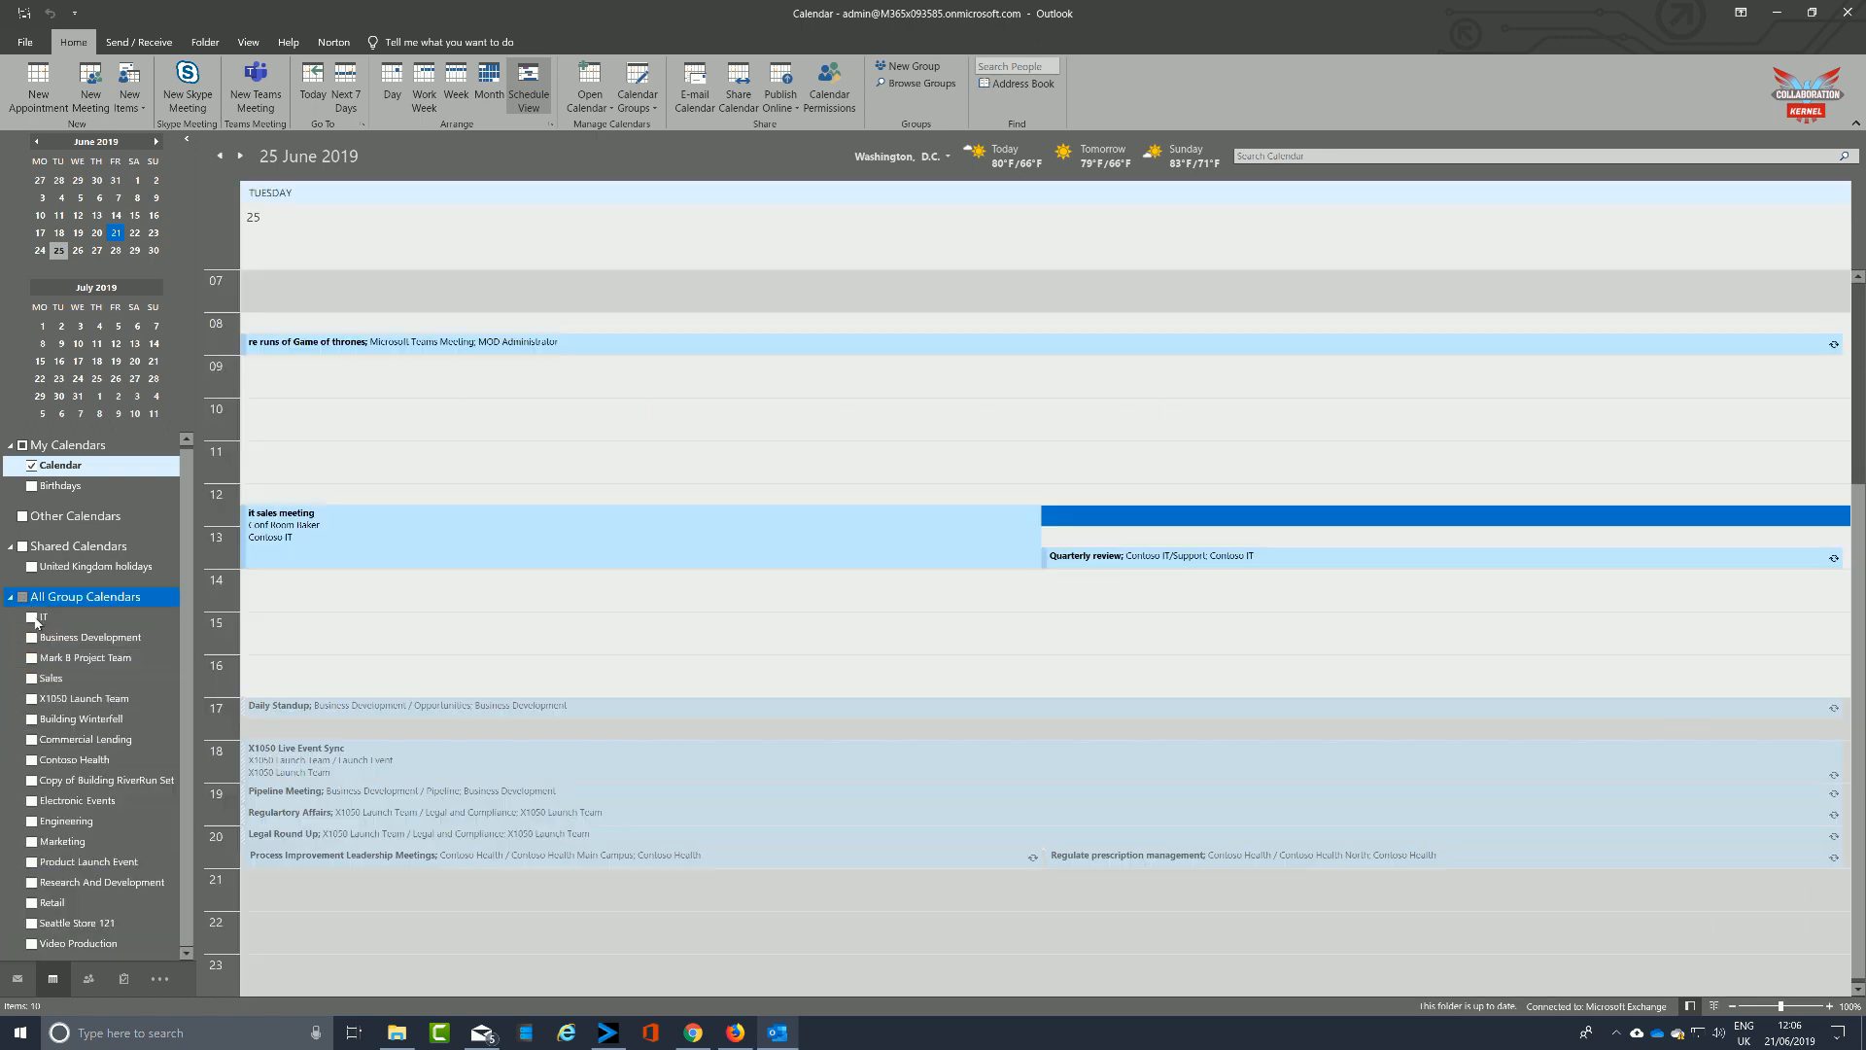
{"action": "left_click", "coordinate": [32, 617]}
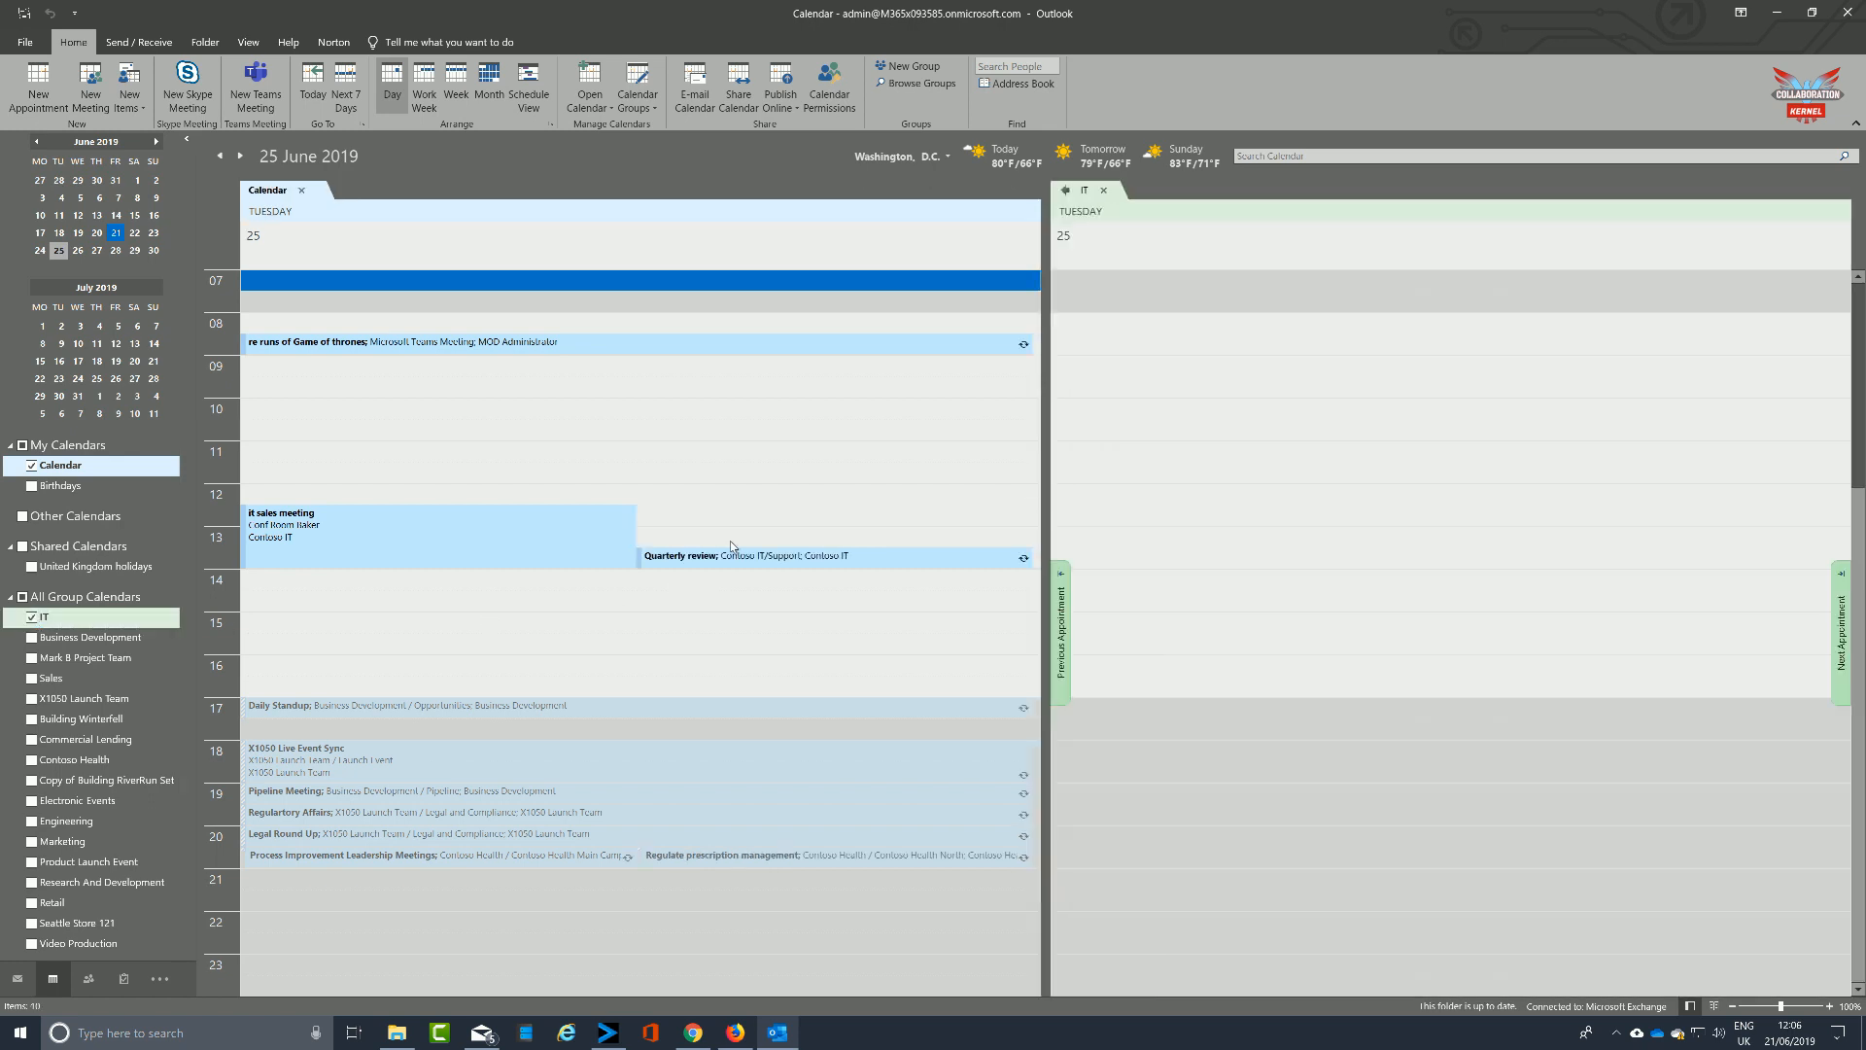
{"action": "mouse_move", "coordinate": [435, 547]}
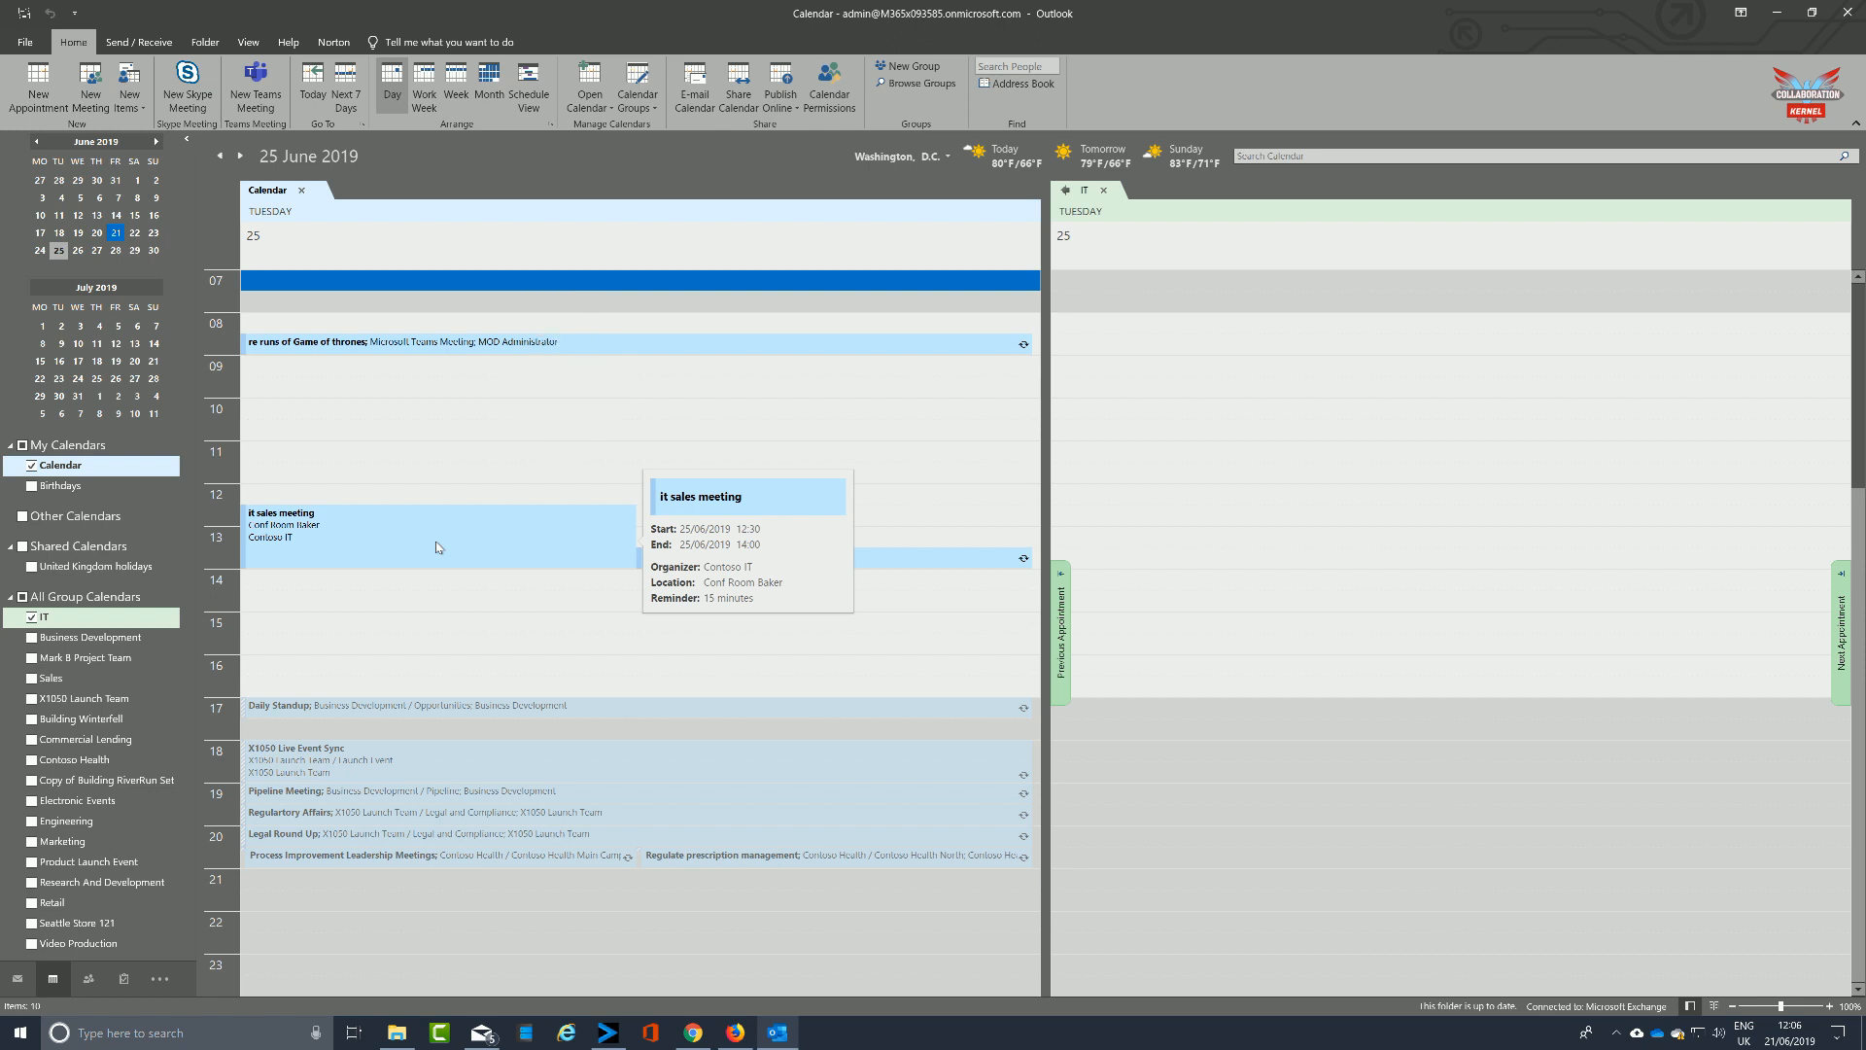
{"action": "left_click", "coordinate": [436, 548]}
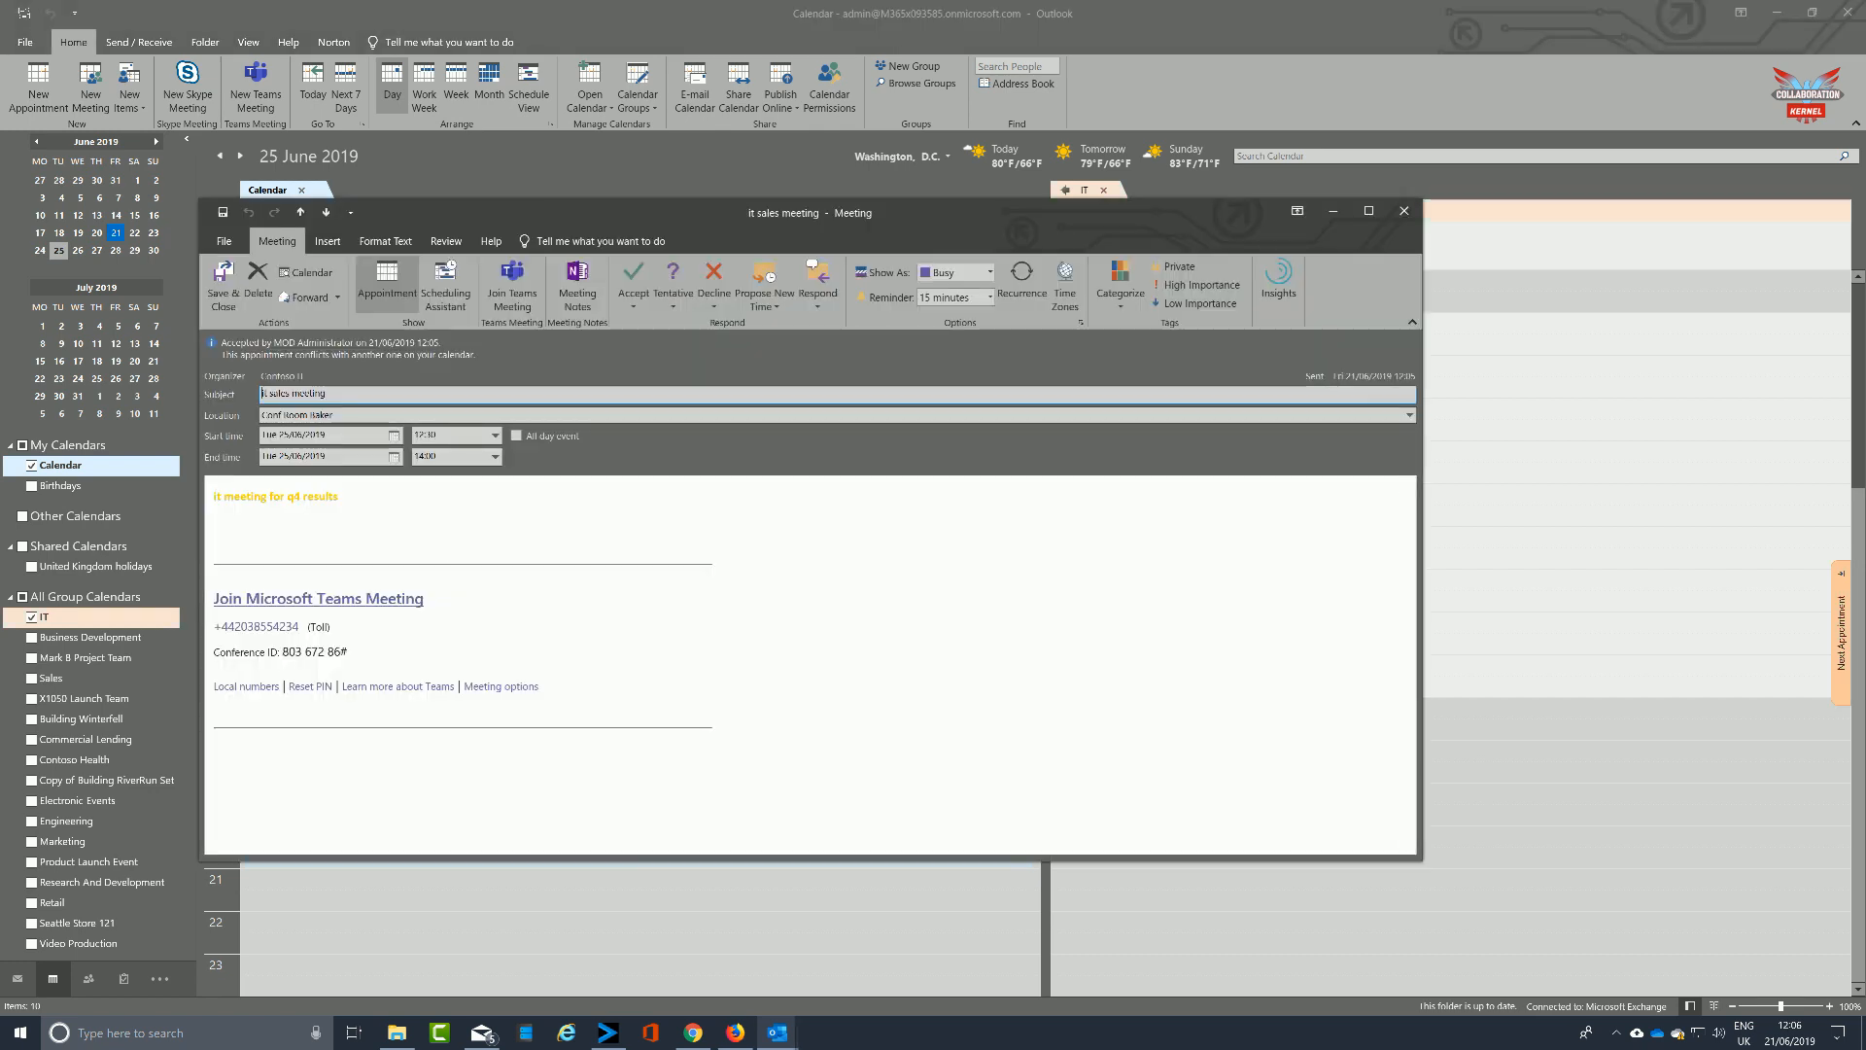
{"action": "left_click", "coordinate": [388, 603]}
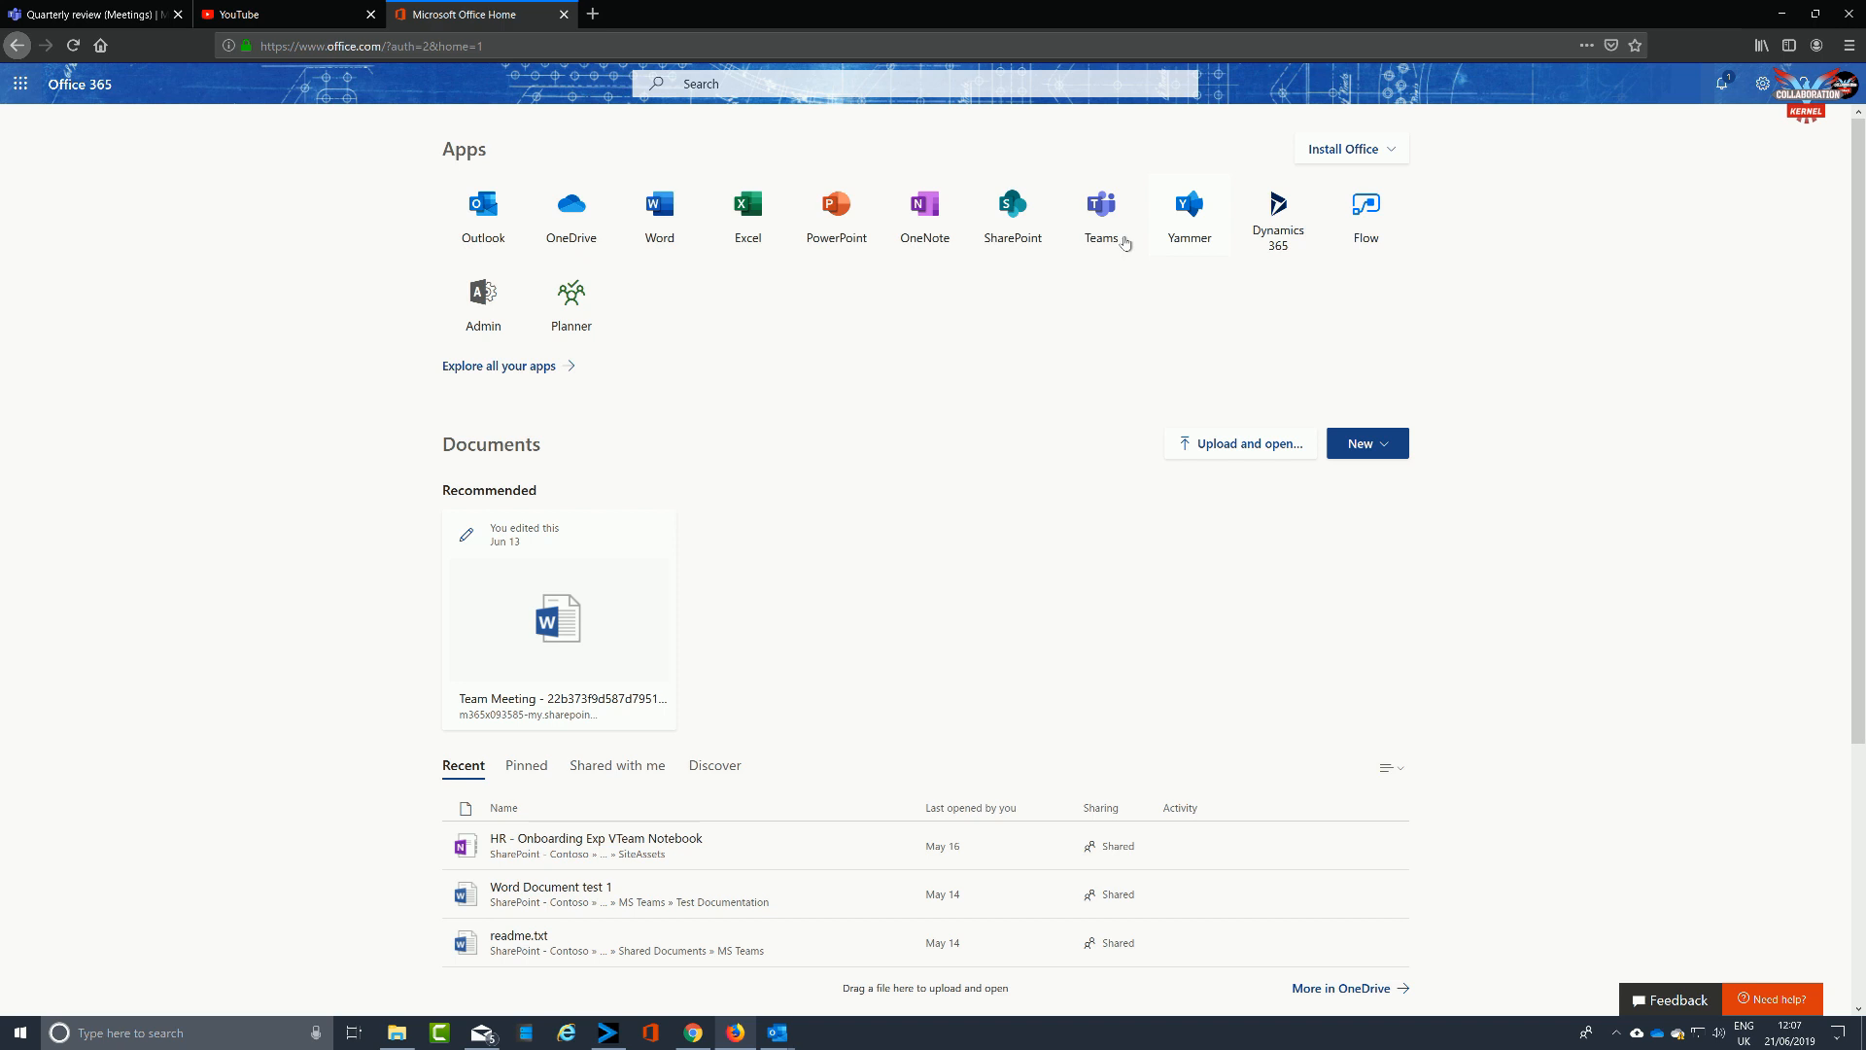
Step: Open the calendar in Outlook on the web from Office 365 and open the it sales meeting on 25 June
{"action": "left_click", "coordinate": [487, 216]}
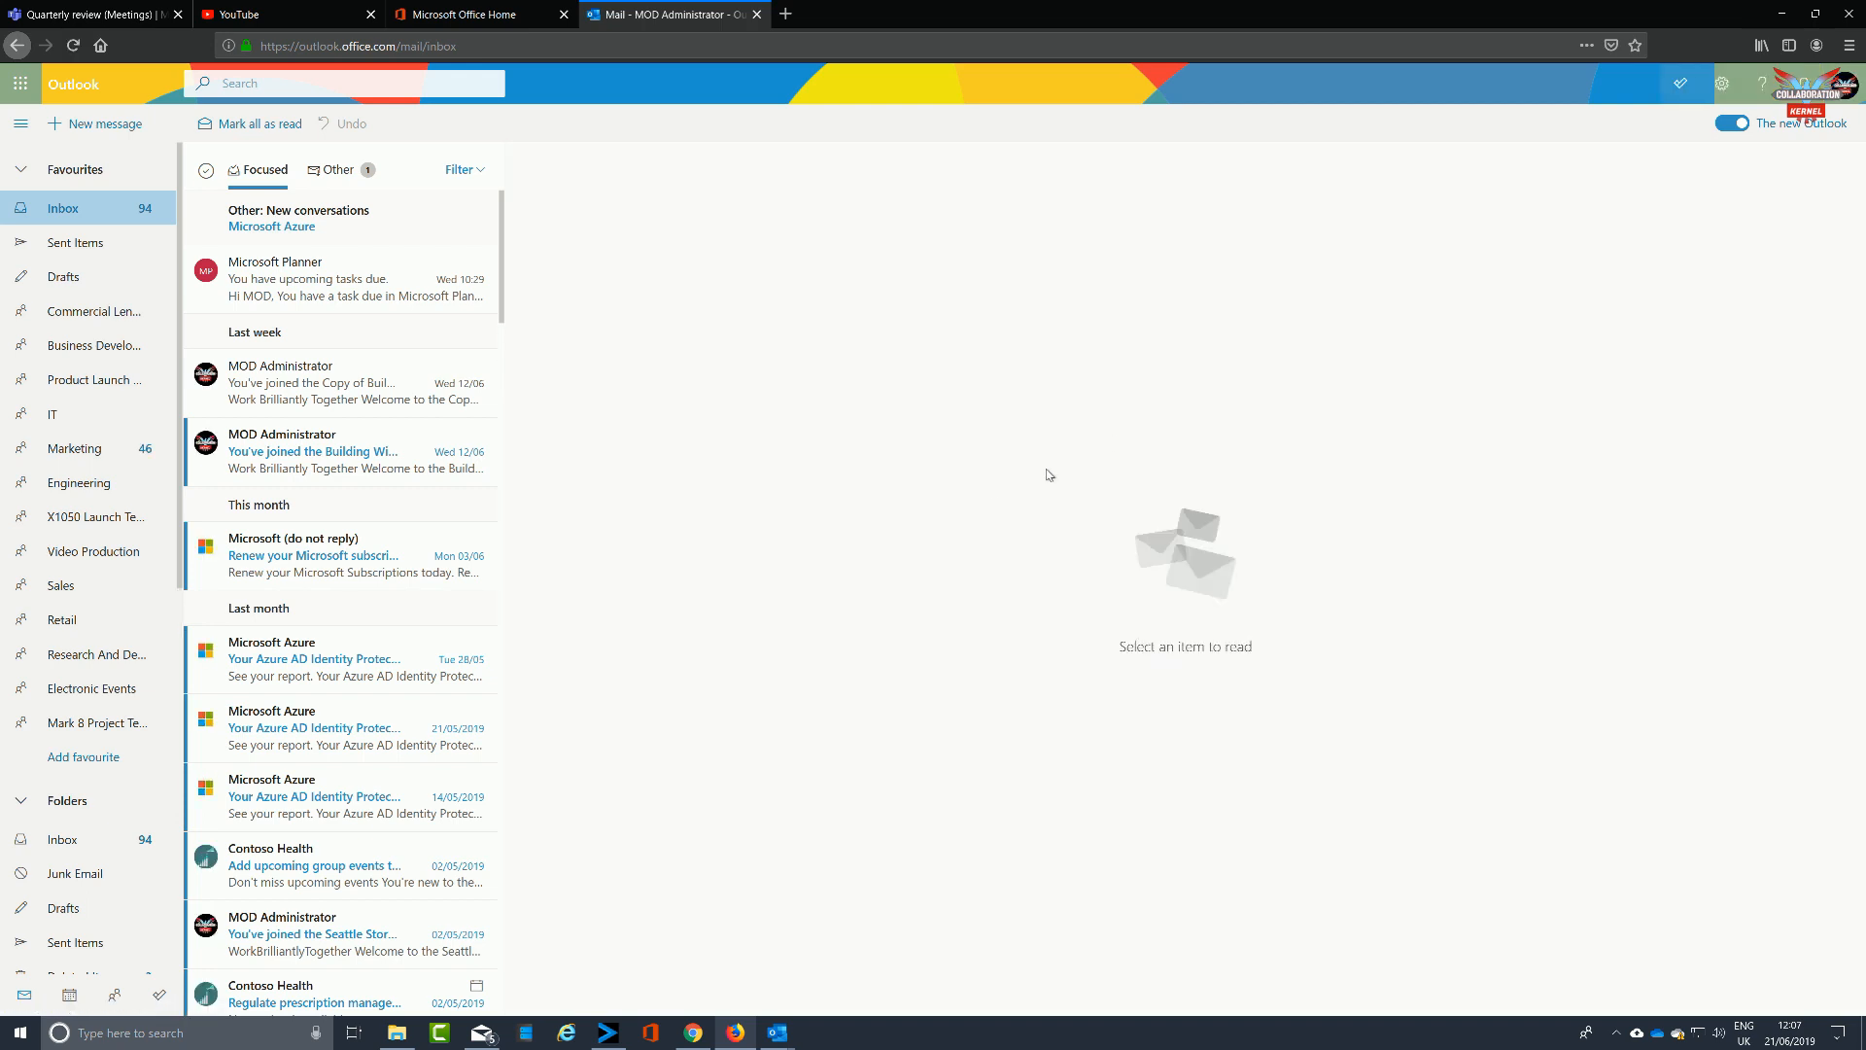
{"action": "left_click", "coordinate": [69, 995]}
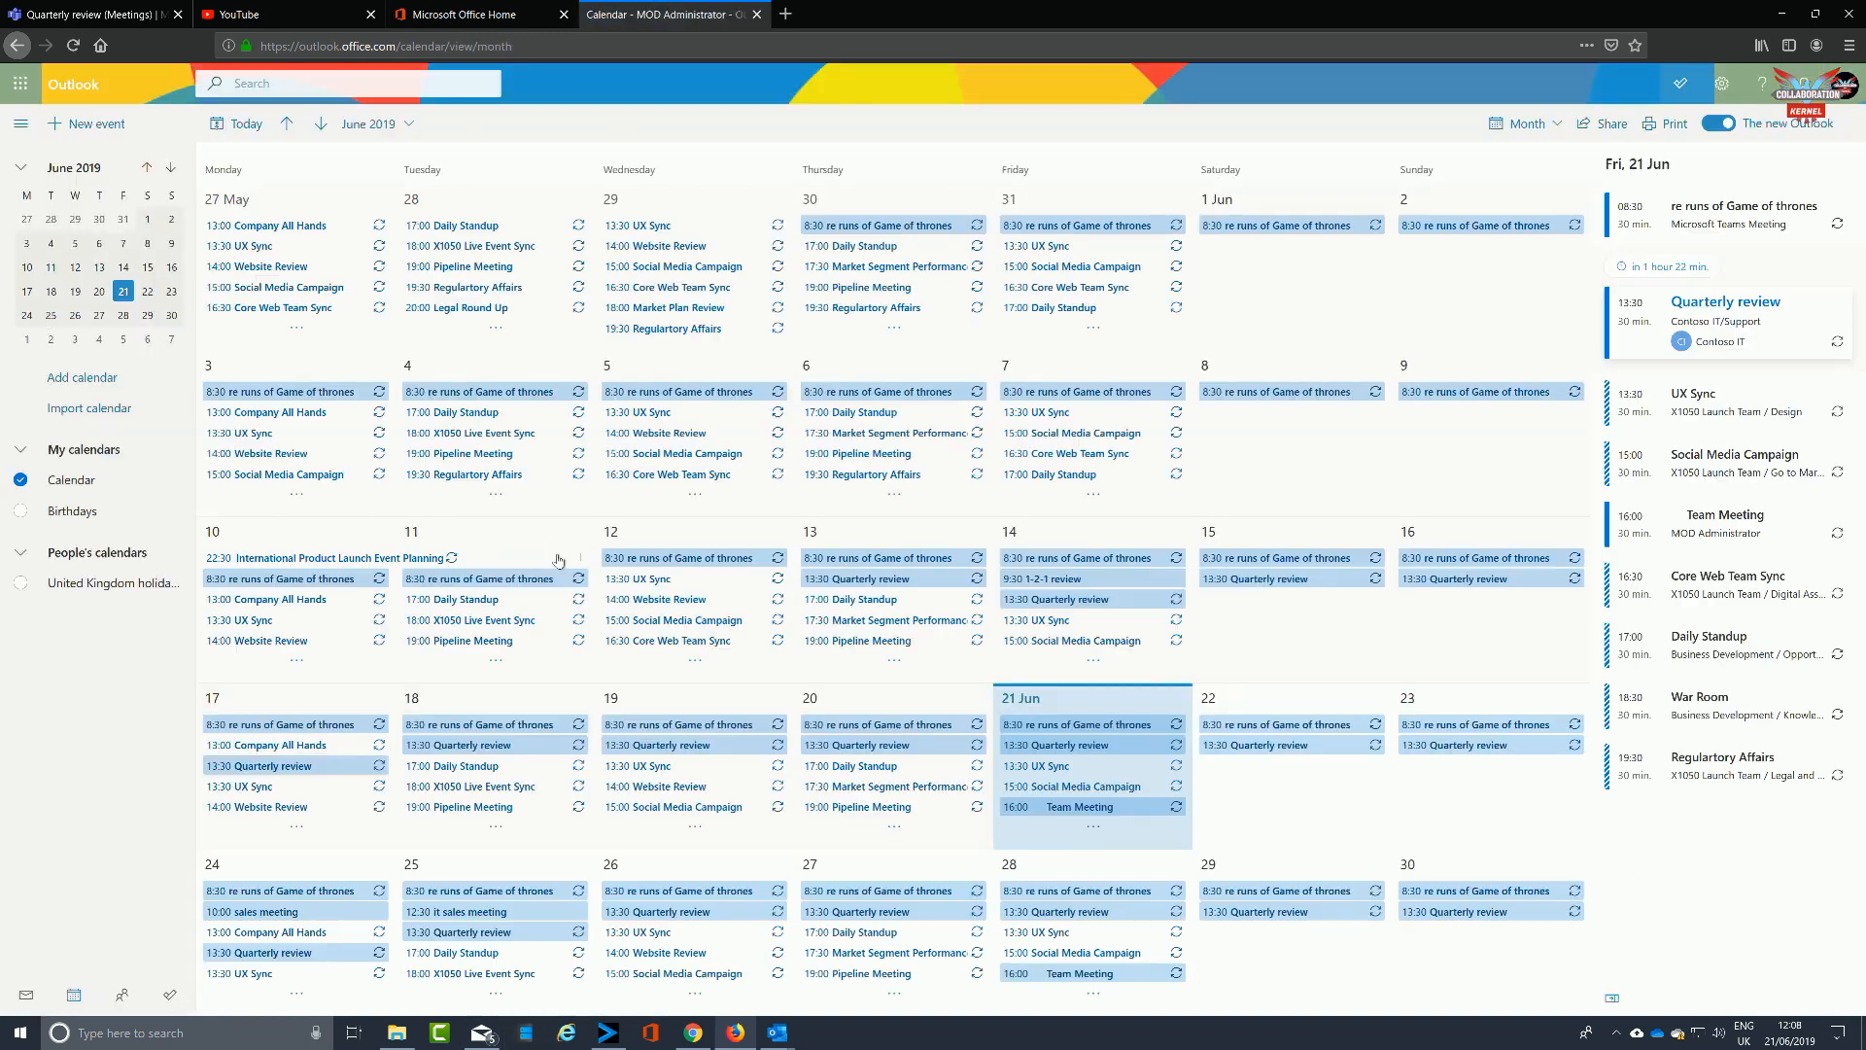
{"action": "left_click", "coordinate": [467, 865]}
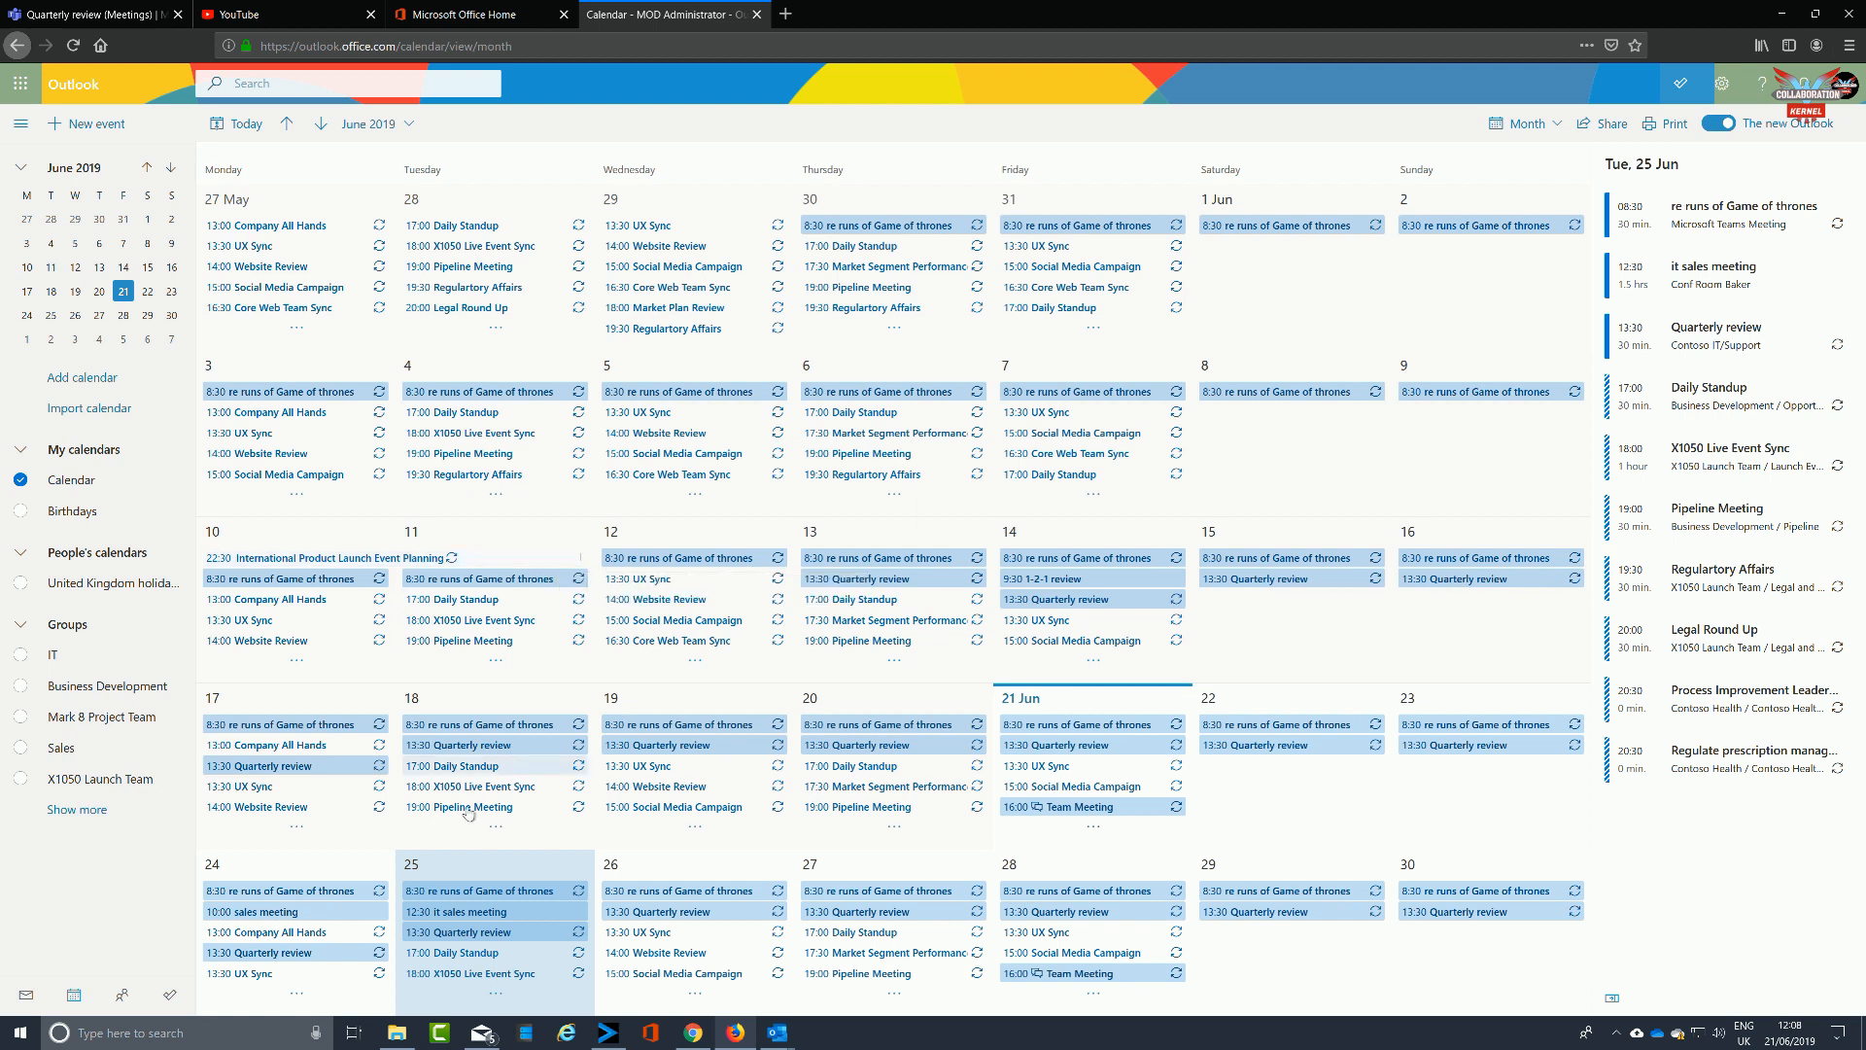
{"action": "double_click", "coordinate": [492, 914]}
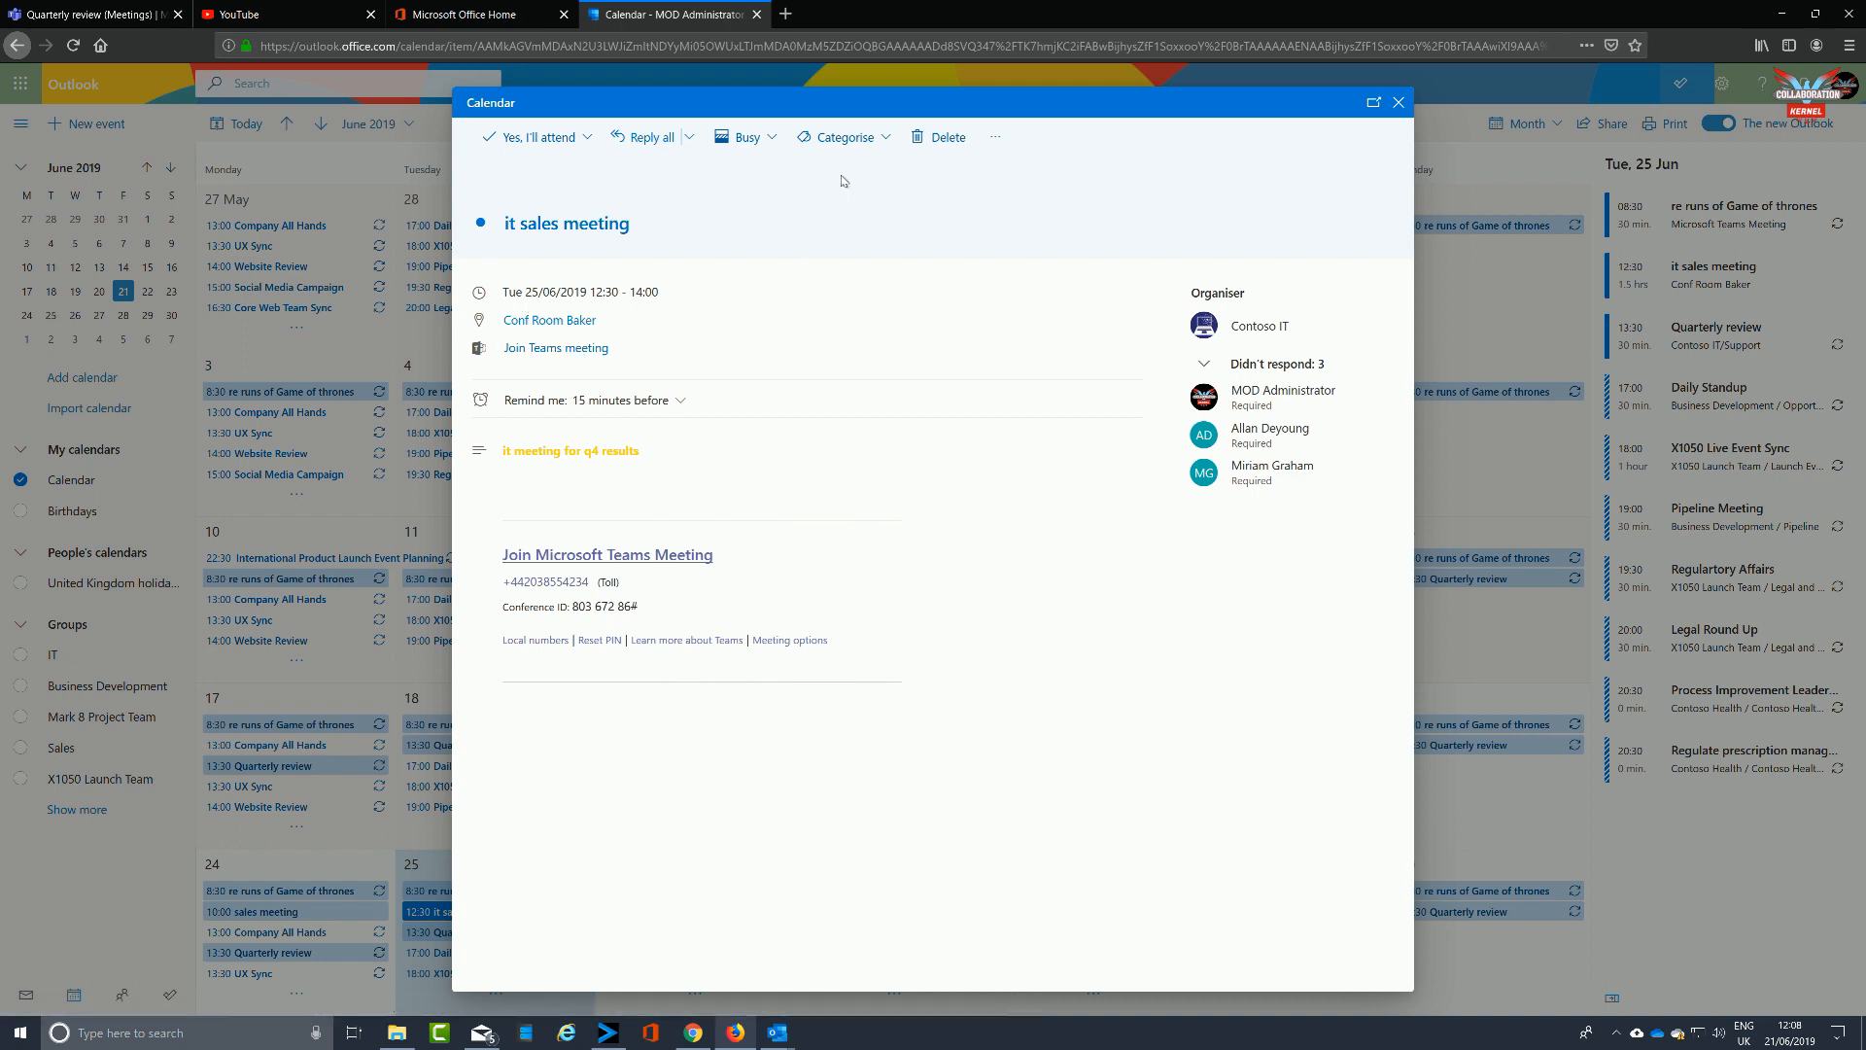
Step: Assign the Blue category to the it sales meeting and accept the invitation with the reply "i will attend"
{"action": "left_click", "coordinate": [890, 135]}
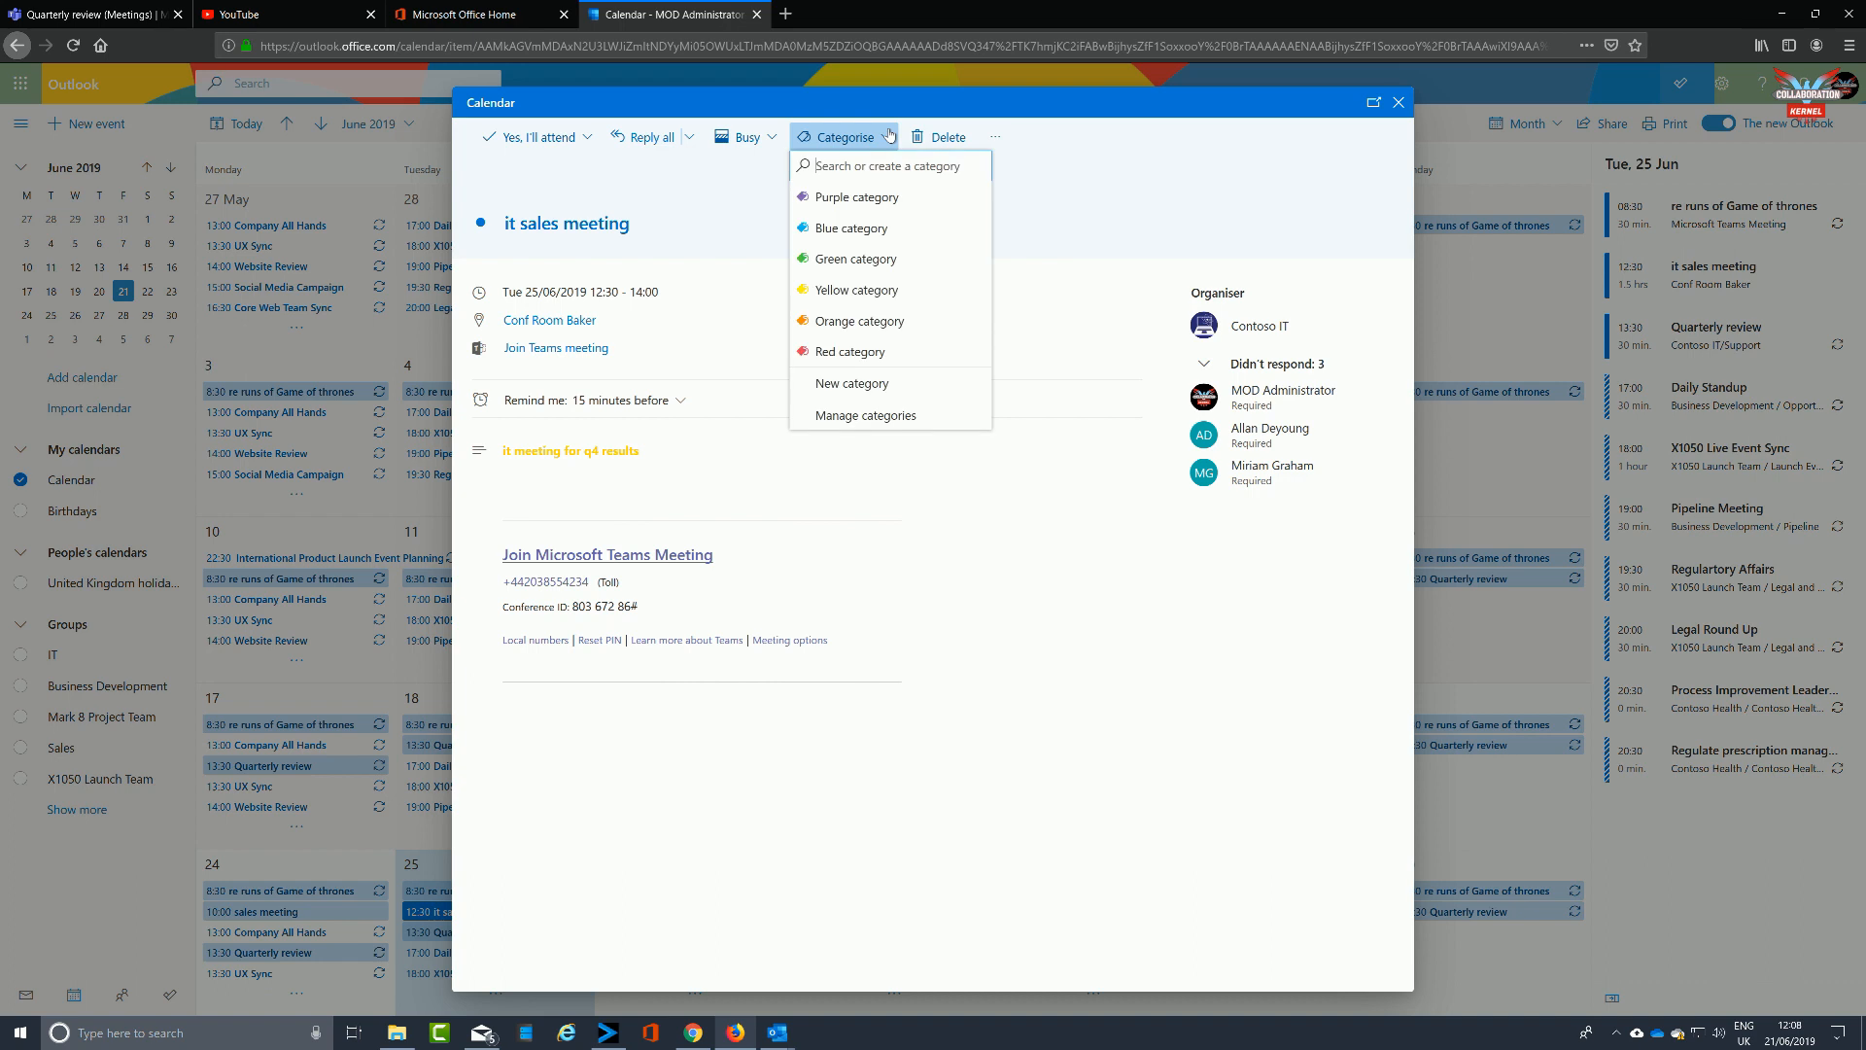
{"action": "left_click", "coordinate": [871, 227]}
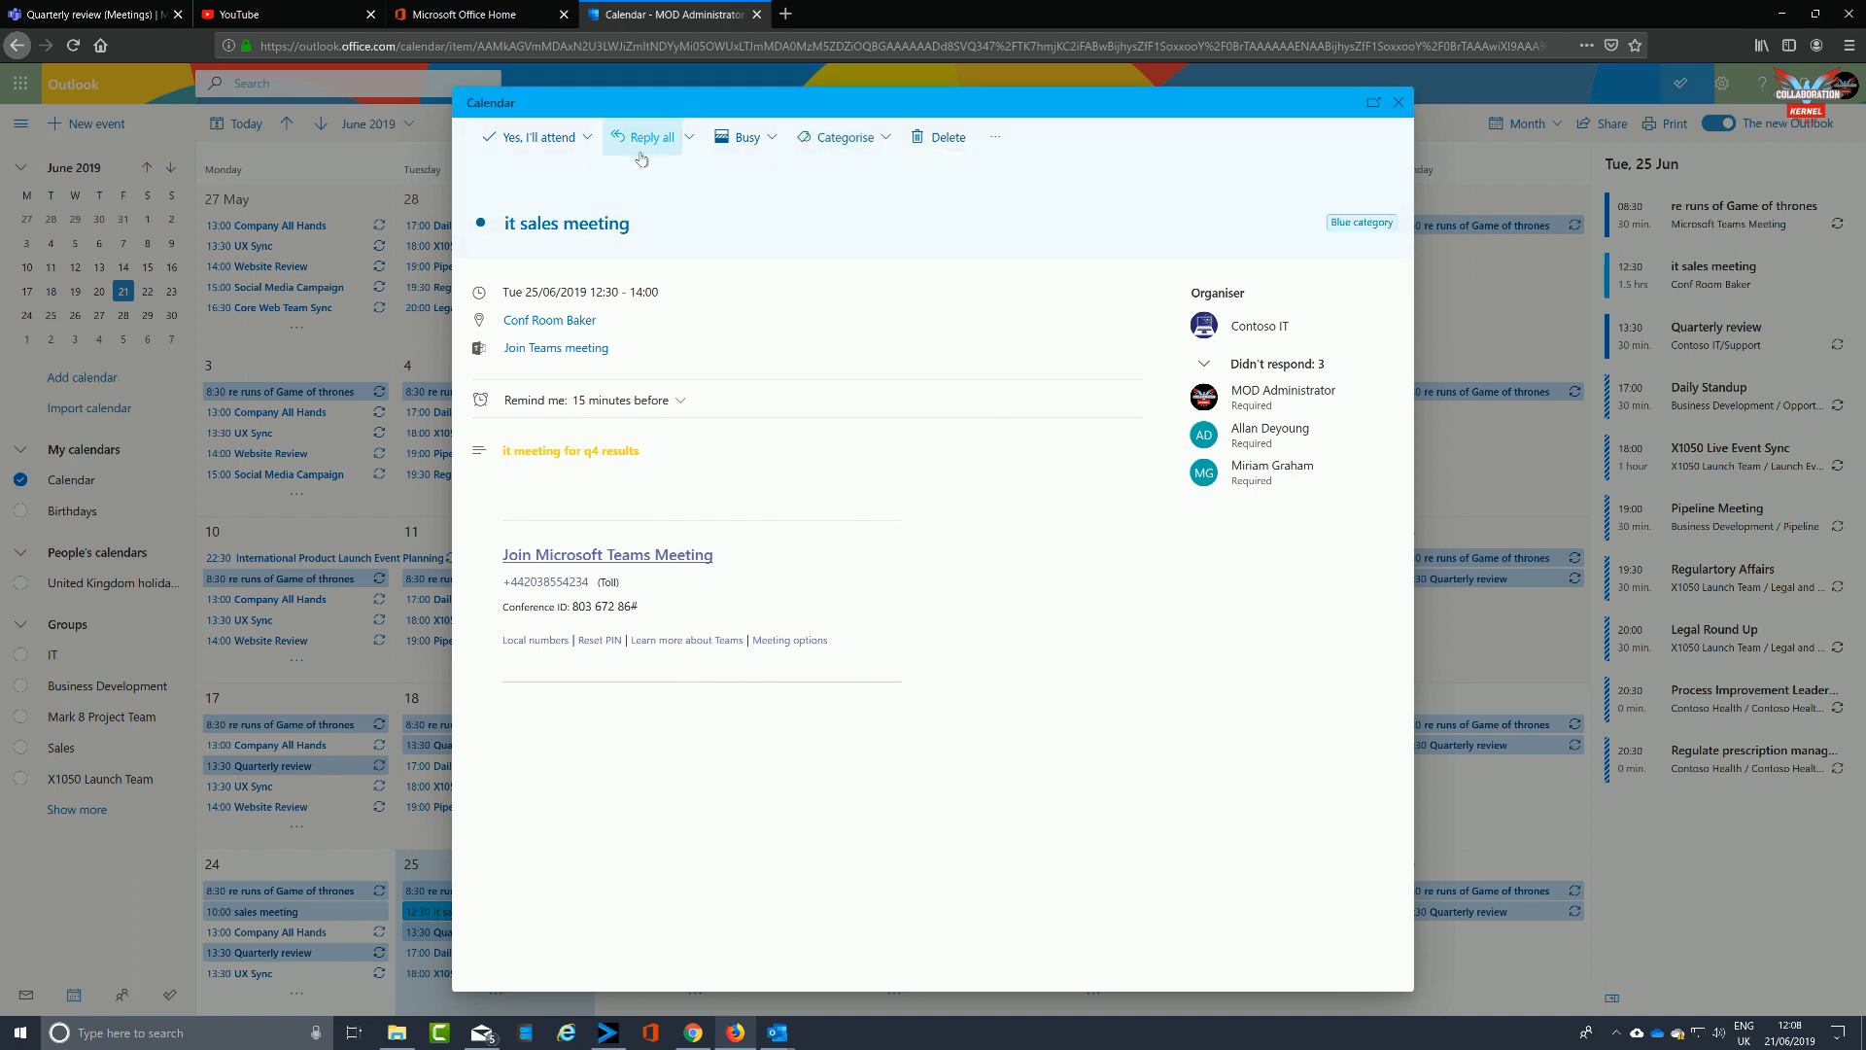
{"action": "left_click", "coordinate": [544, 148]}
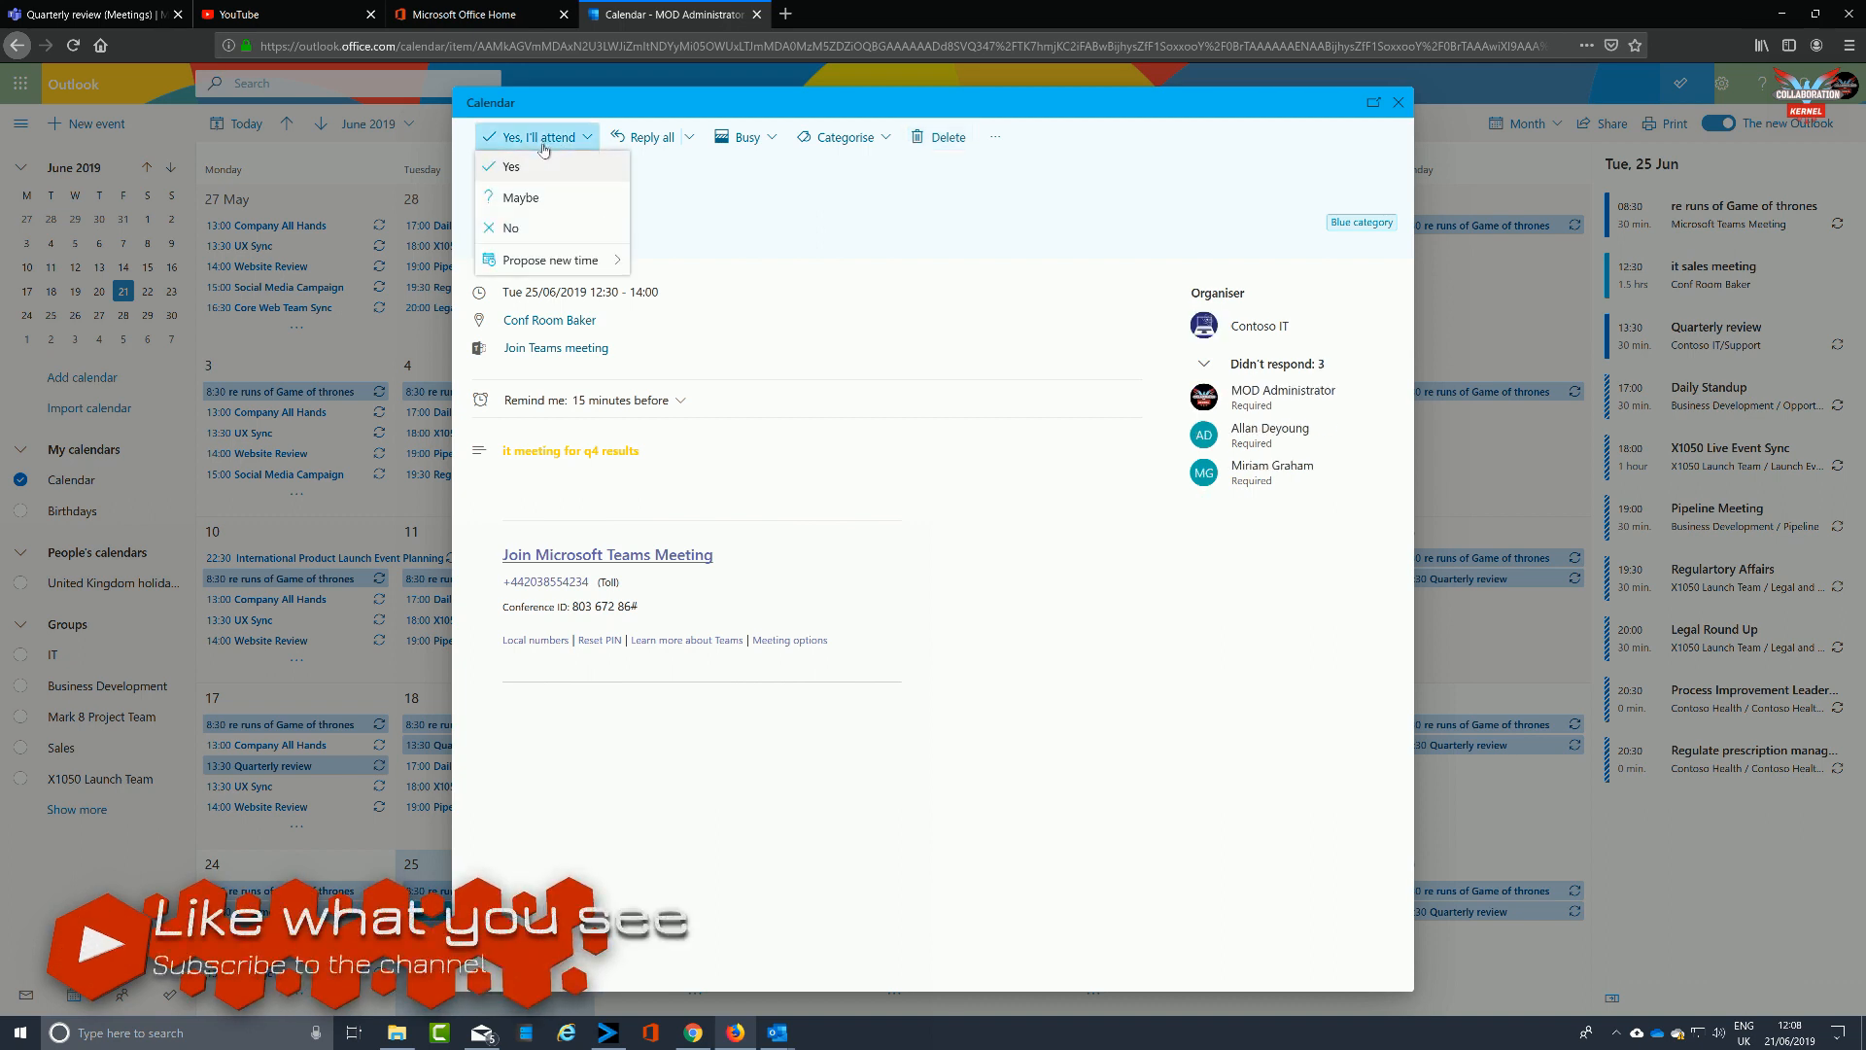
{"action": "left_click", "coordinate": [544, 172]}
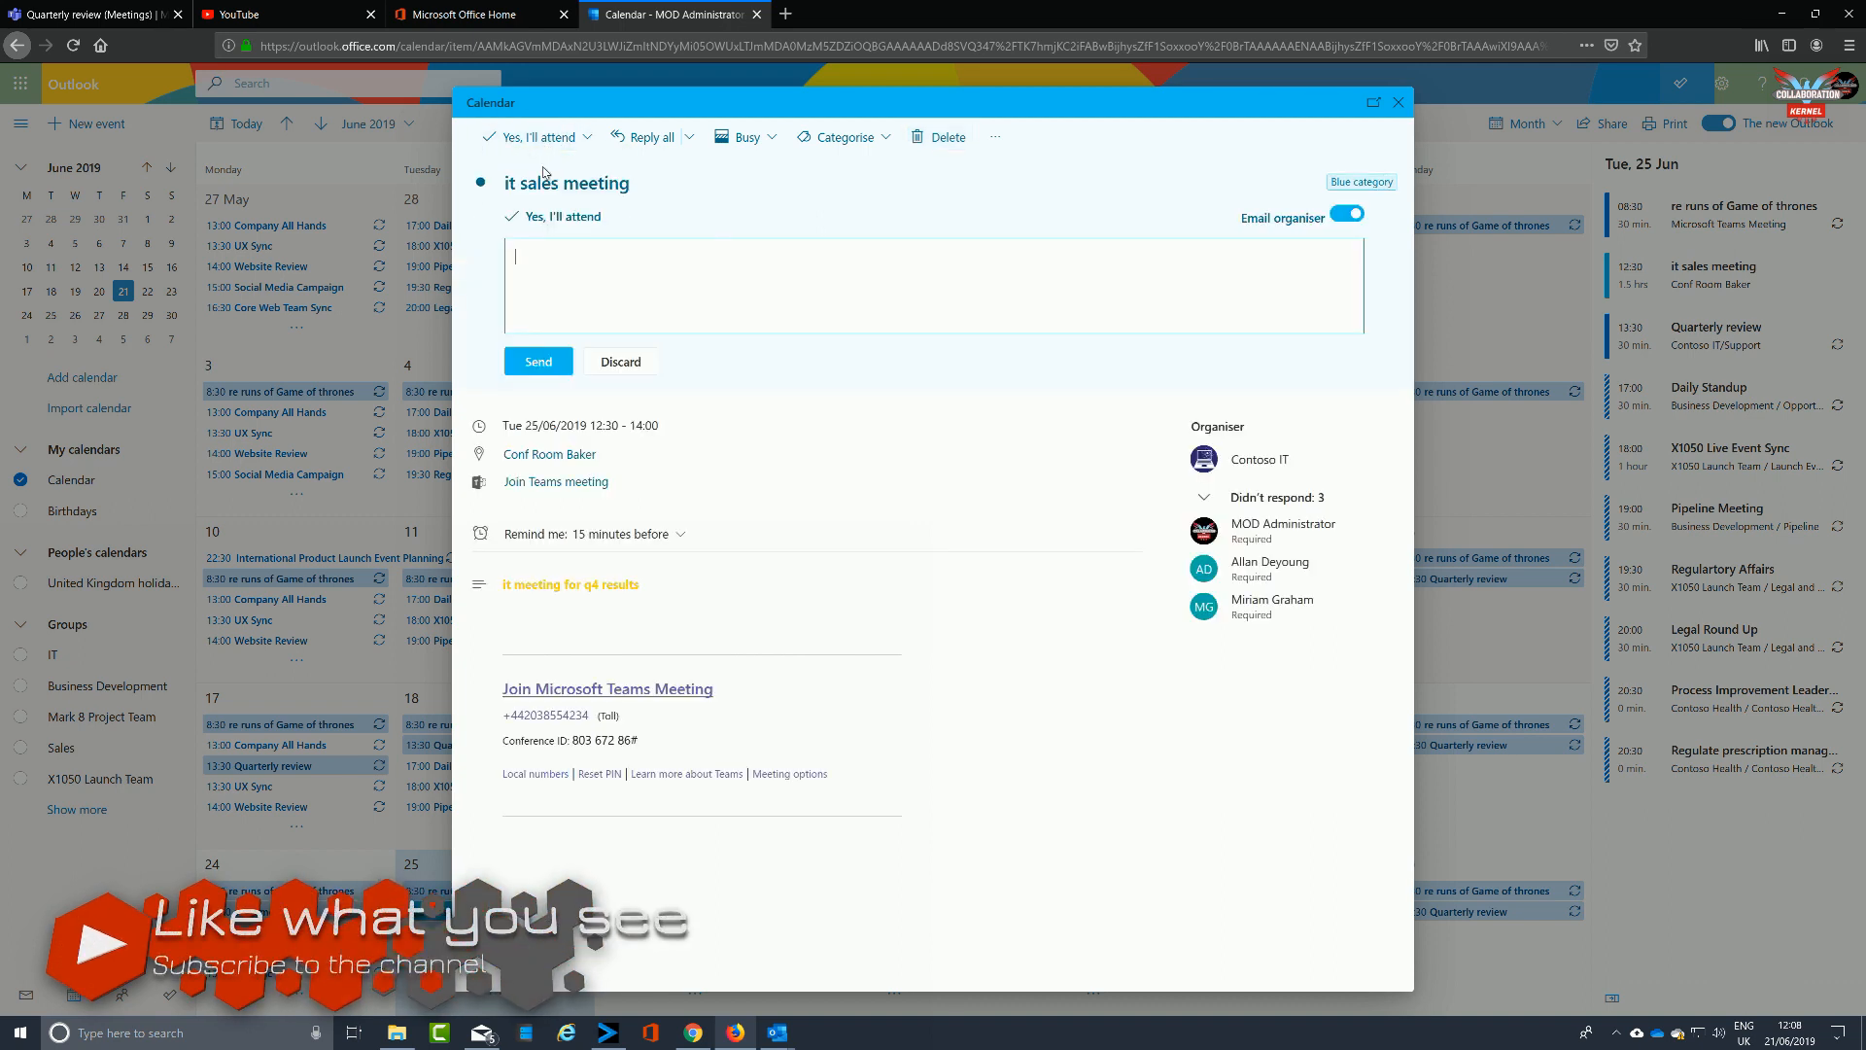
{"action": "type", "text": "i will attend"}
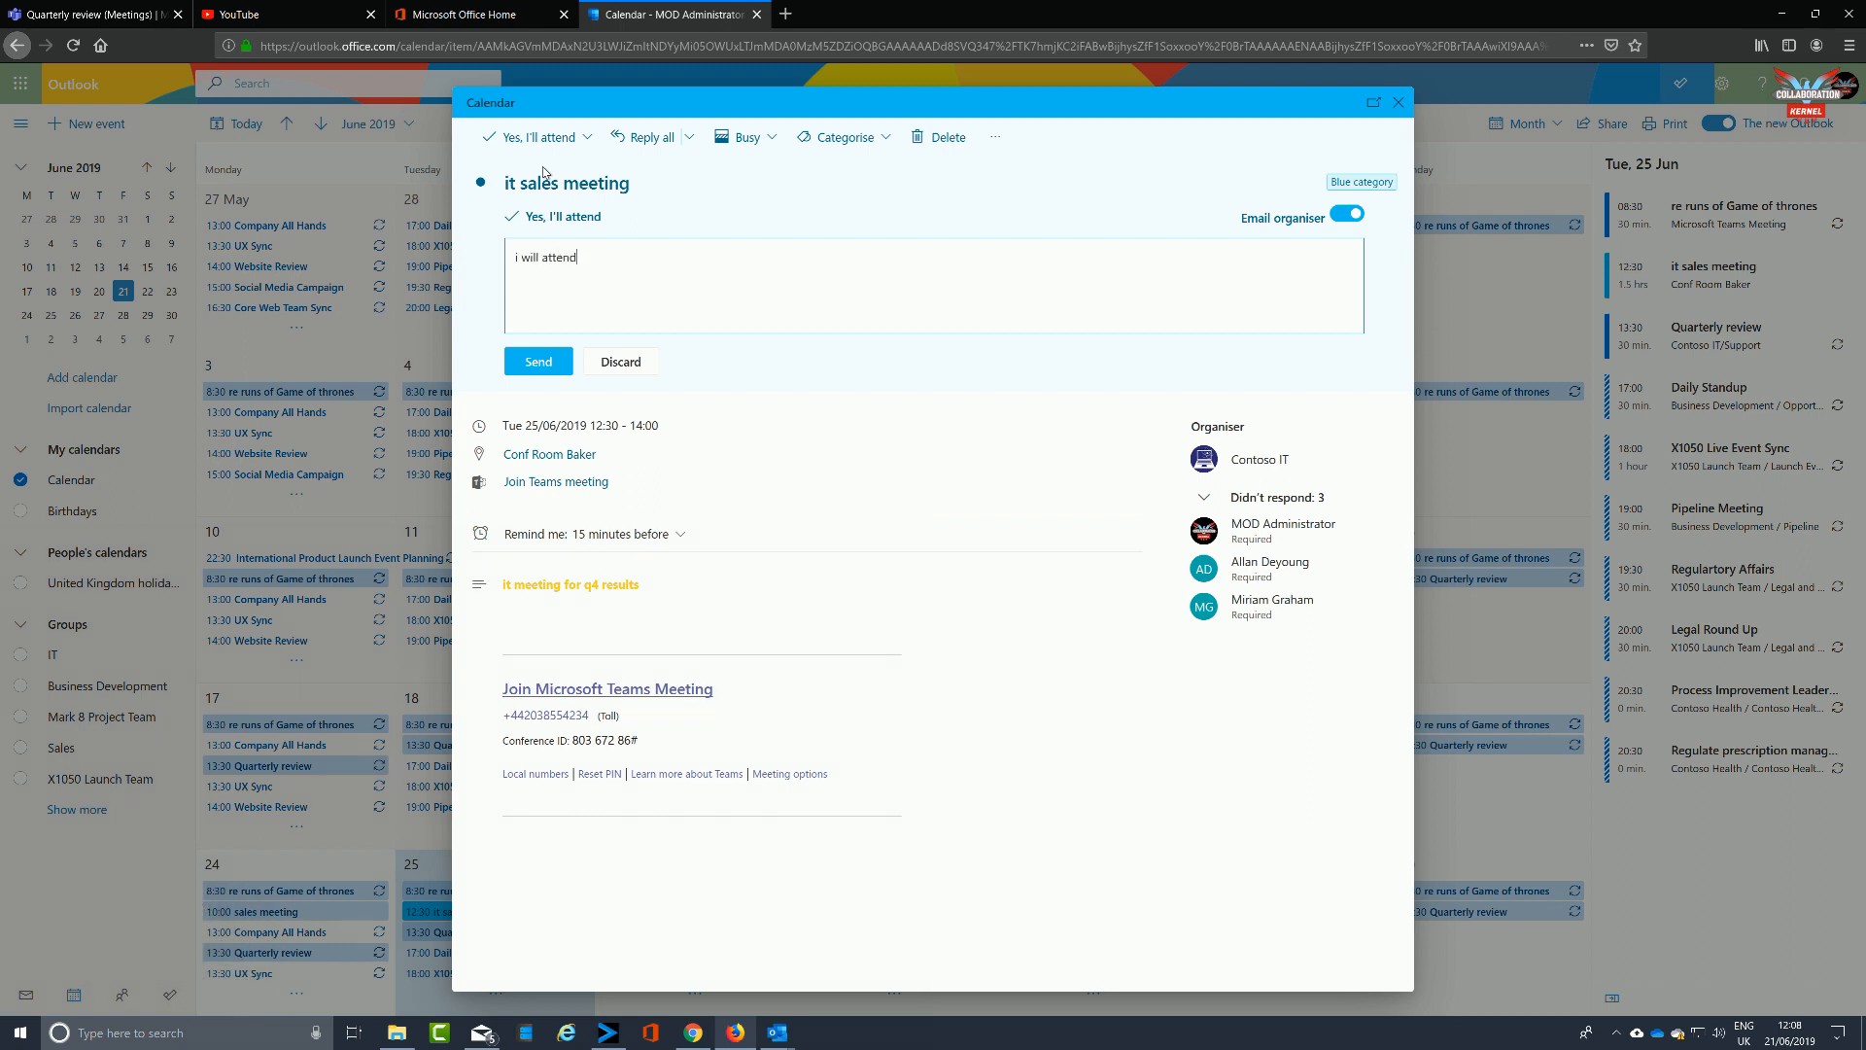
{"action": "left_click", "coordinate": [525, 360]}
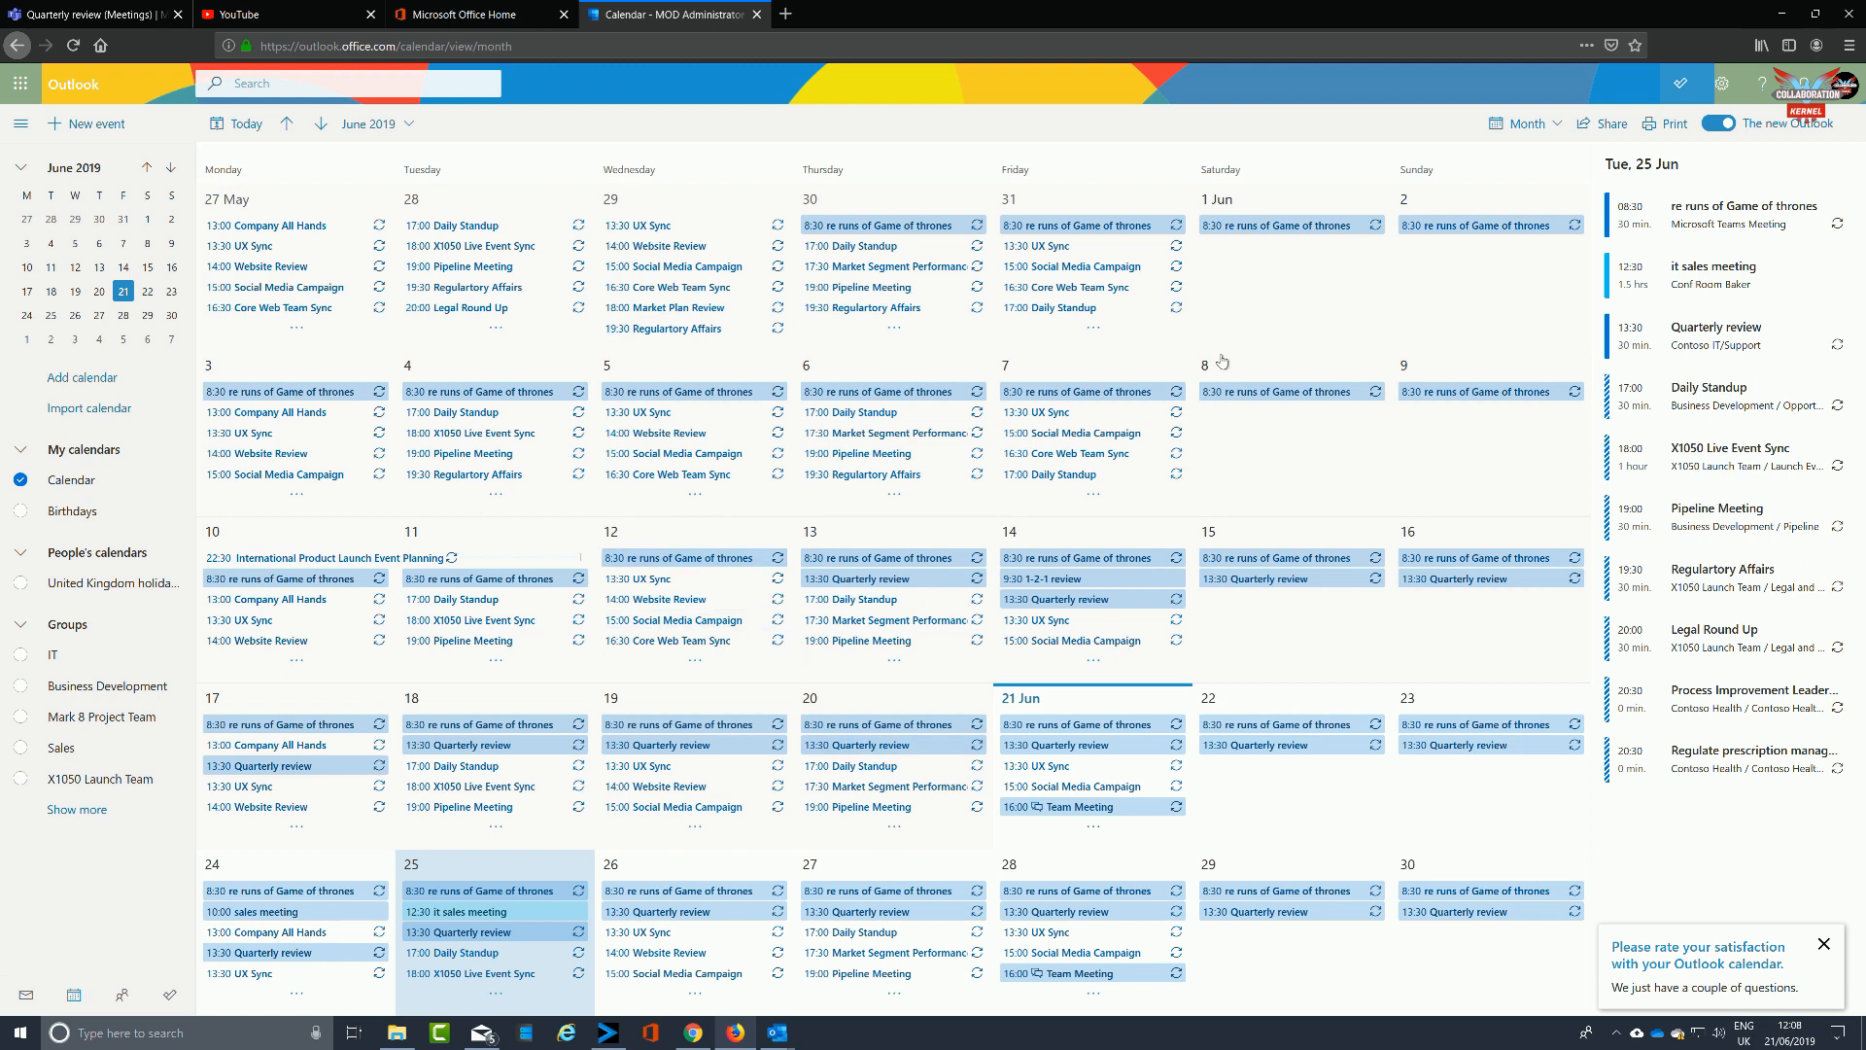
Step: Create an event on 1 June titled "this is a football meeting" and invite the individual person suggested for "f"
{"action": "double_click", "coordinate": [1213, 263]}
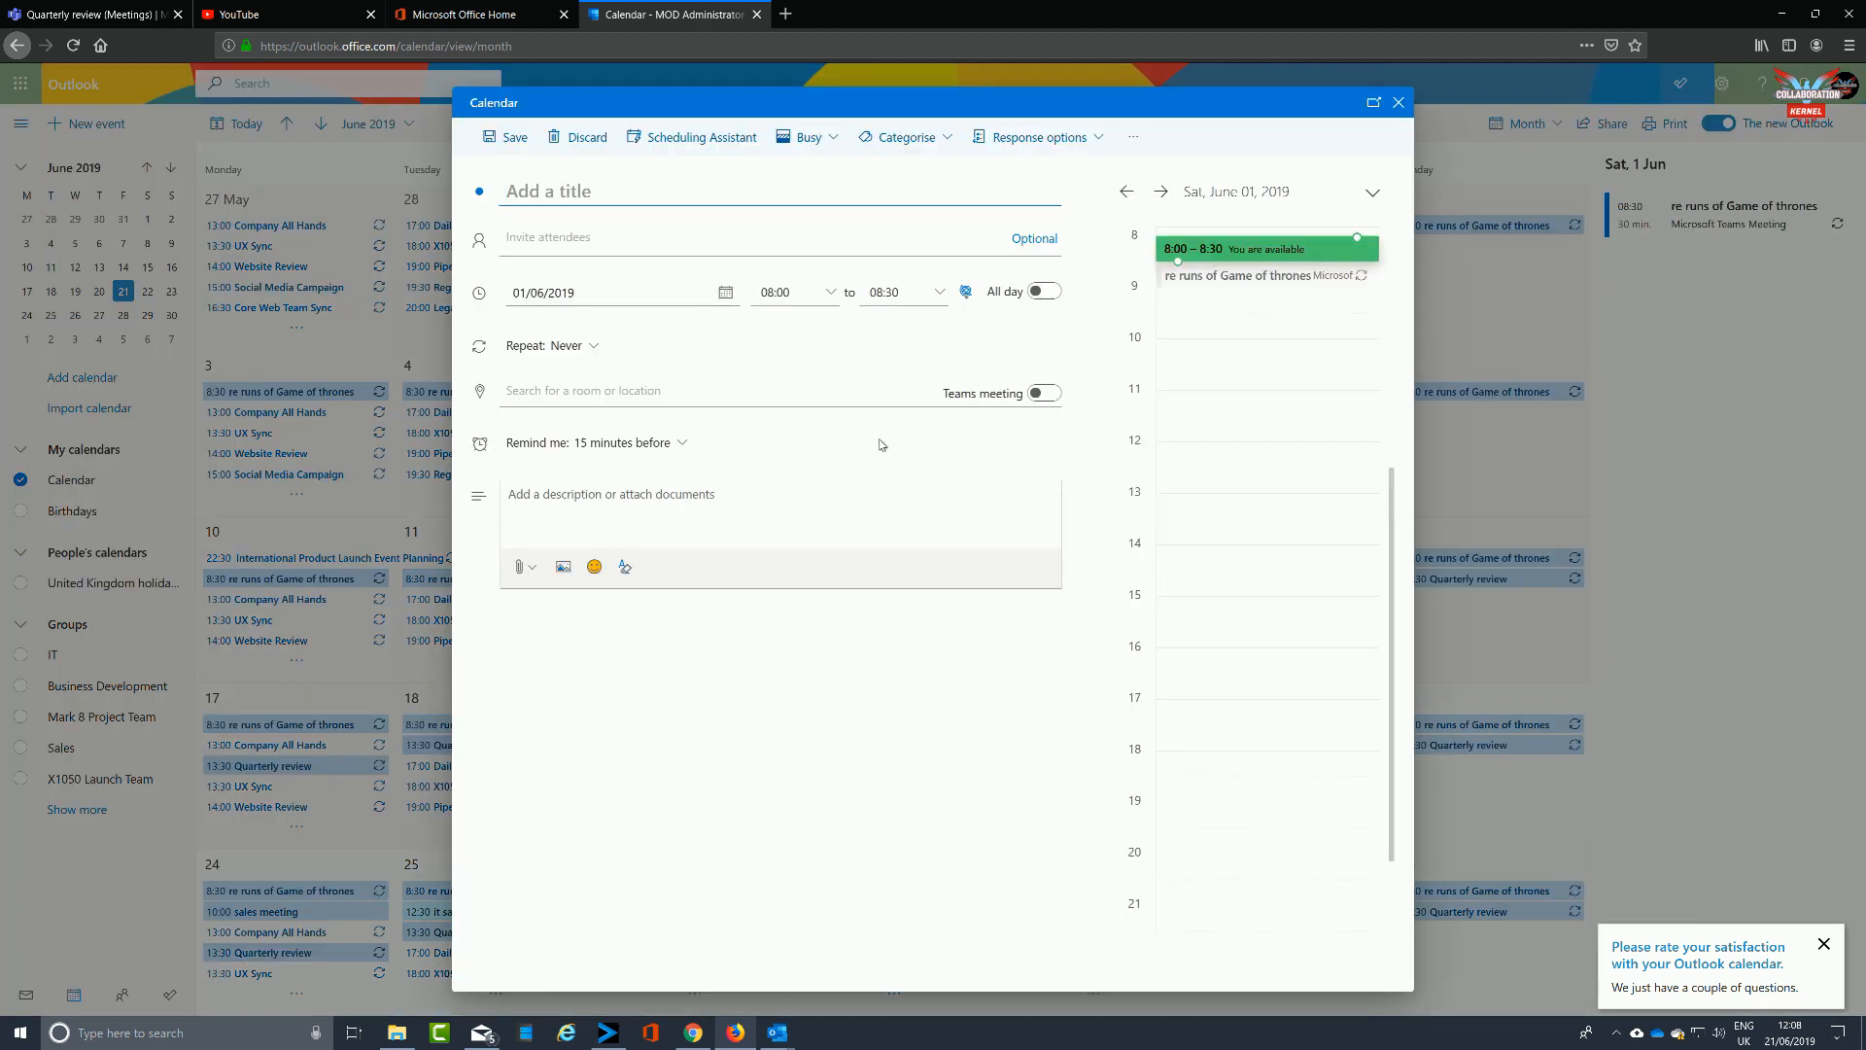
{"action": "type", "text": "this is a football meeting"}
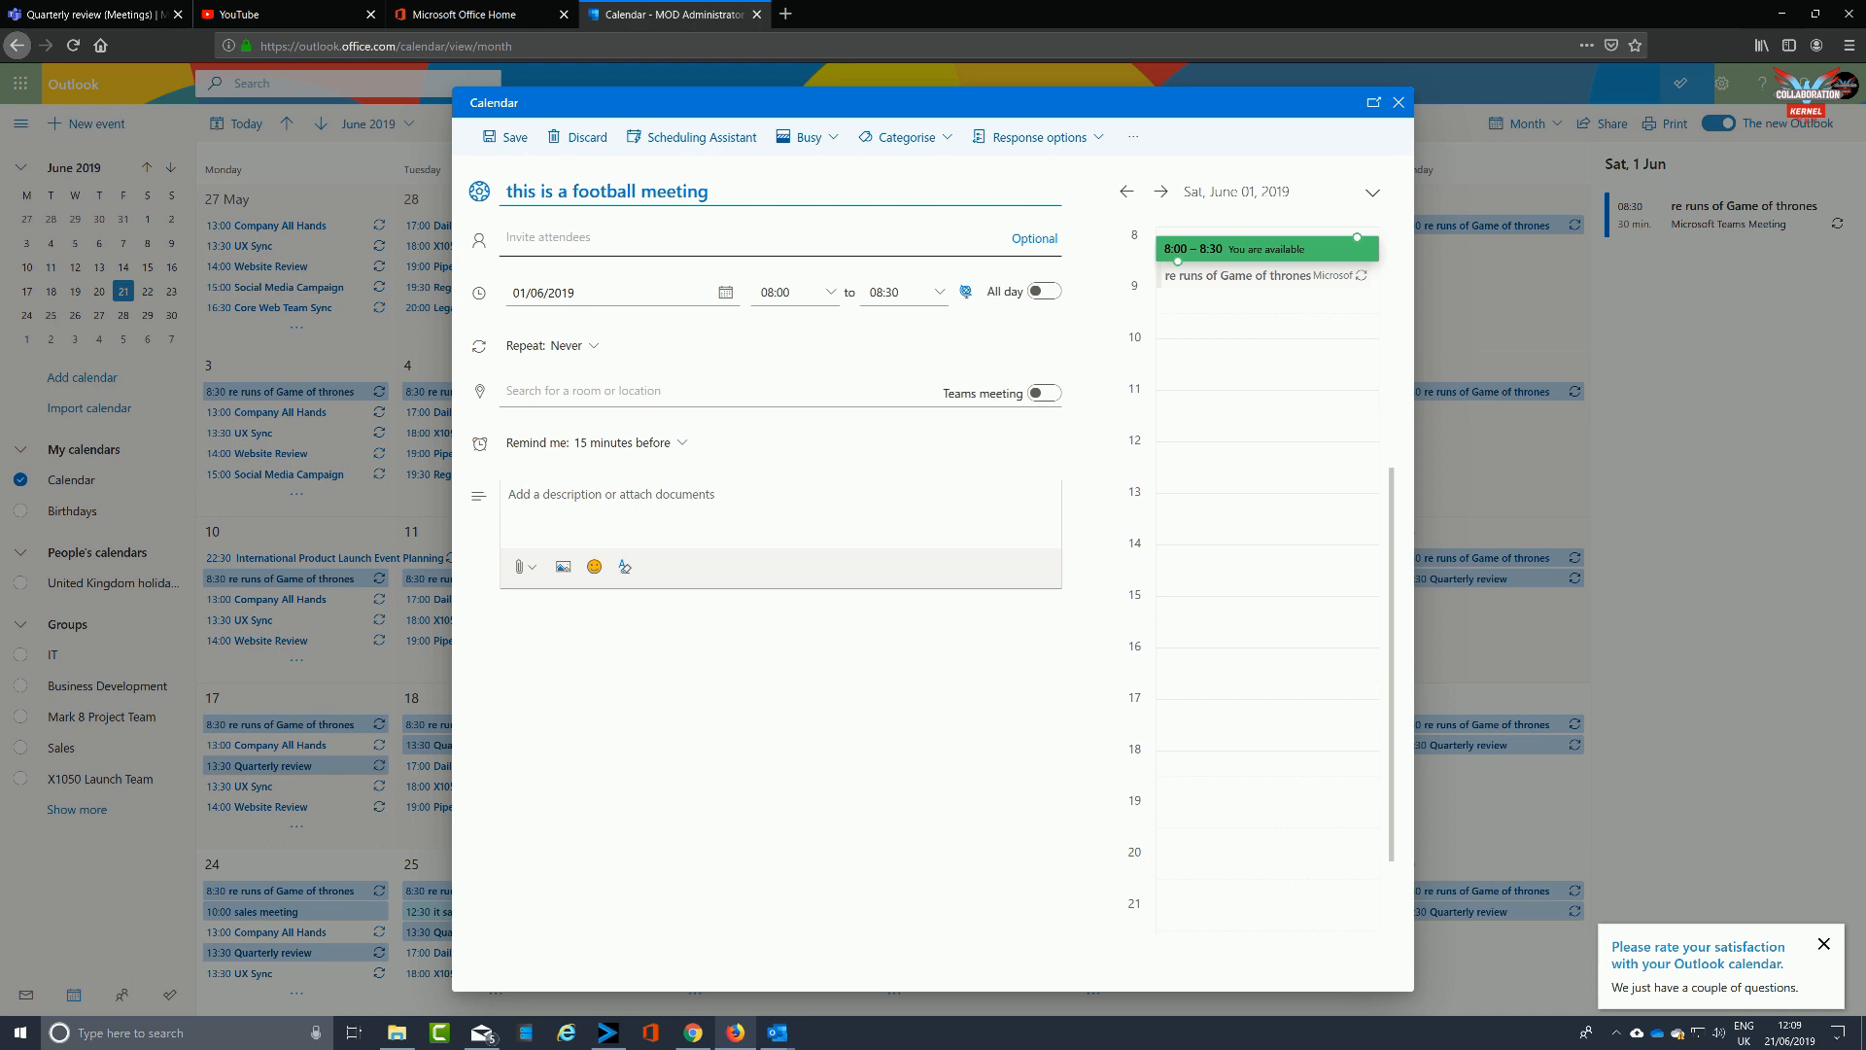
{"action": "left_click", "coordinate": [719, 238]}
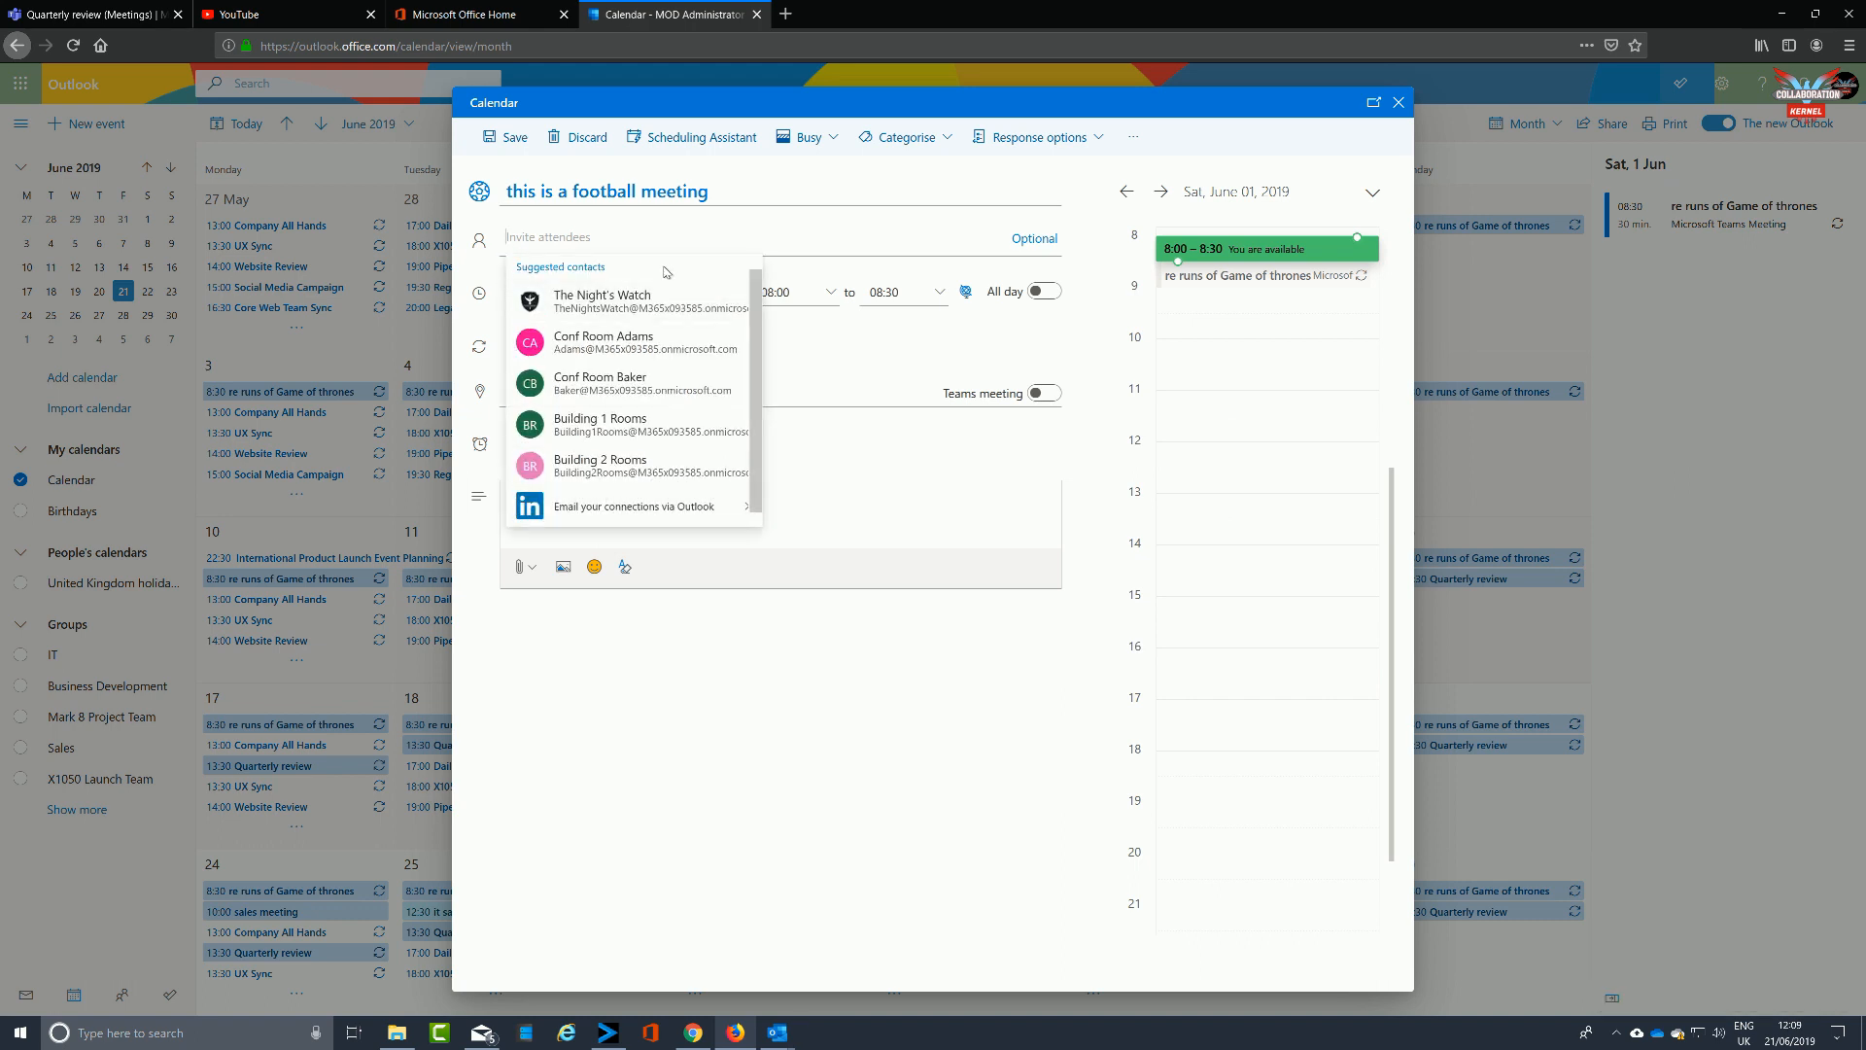
{"action": "type", "text": "f"}
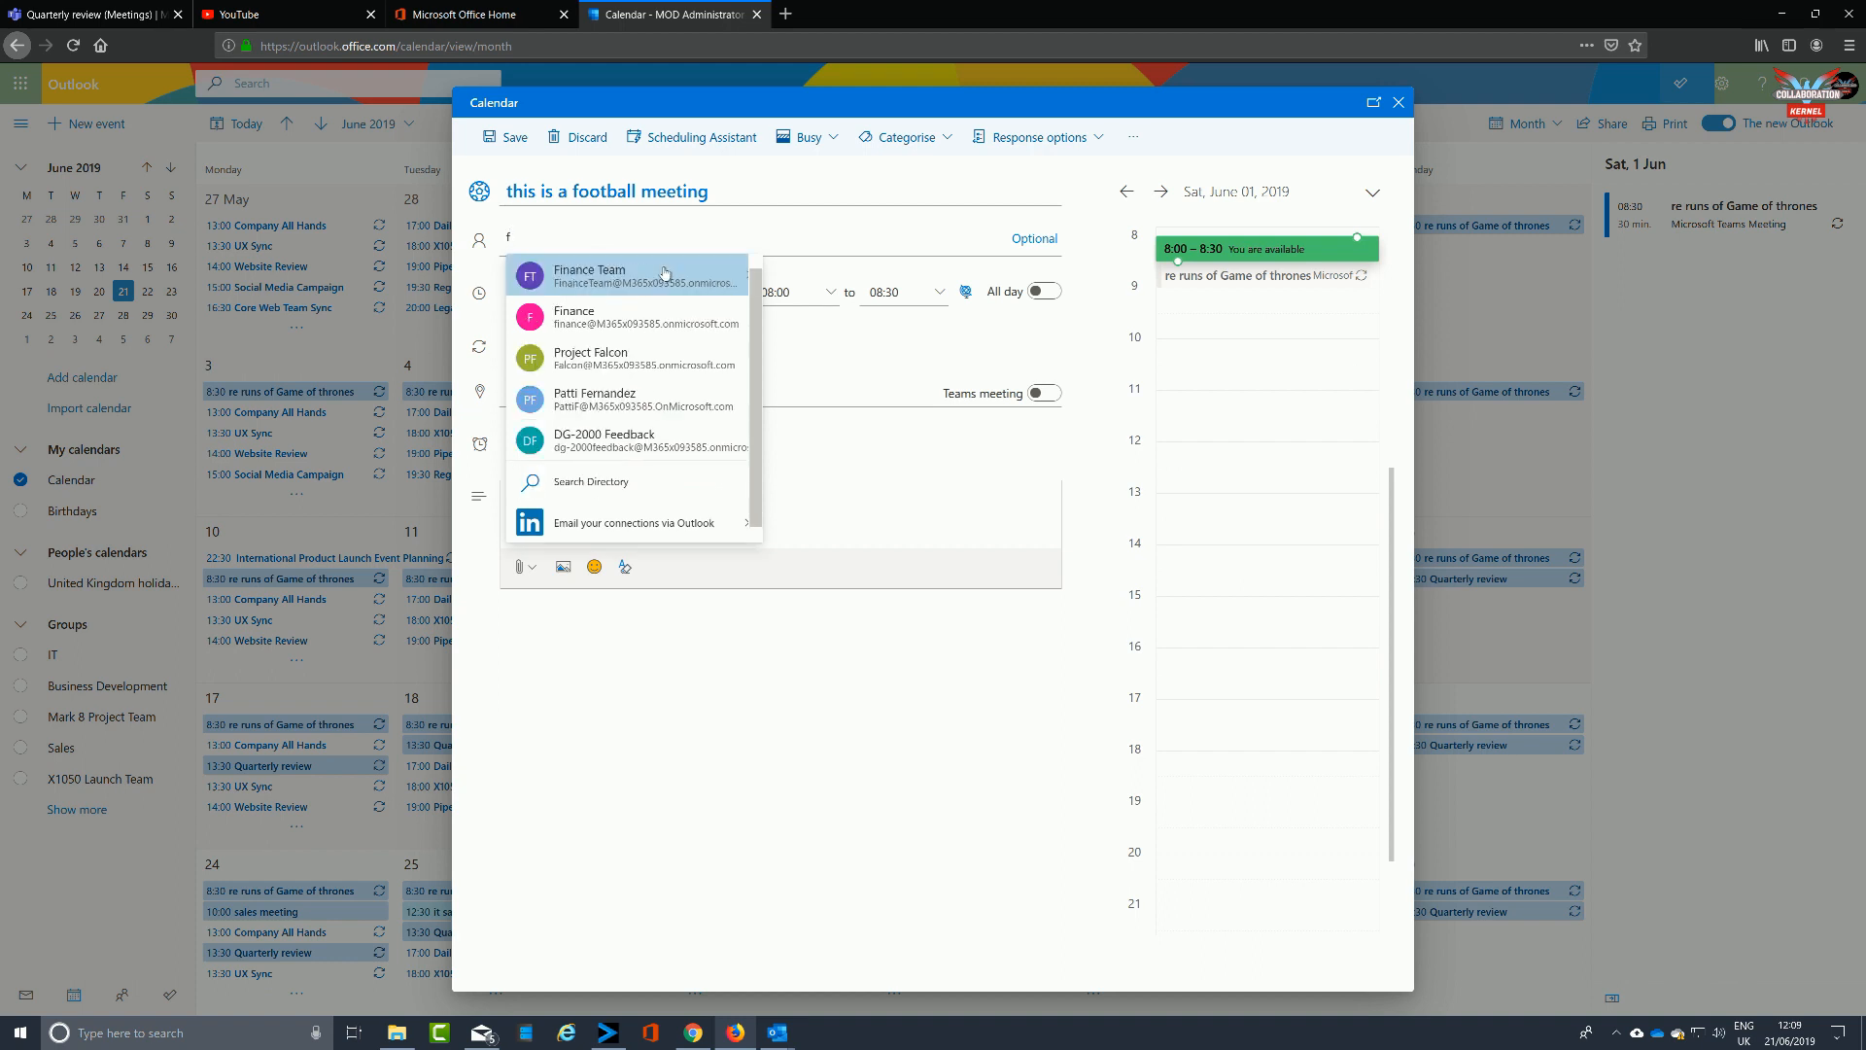
{"action": "left_click", "coordinate": [661, 398]}
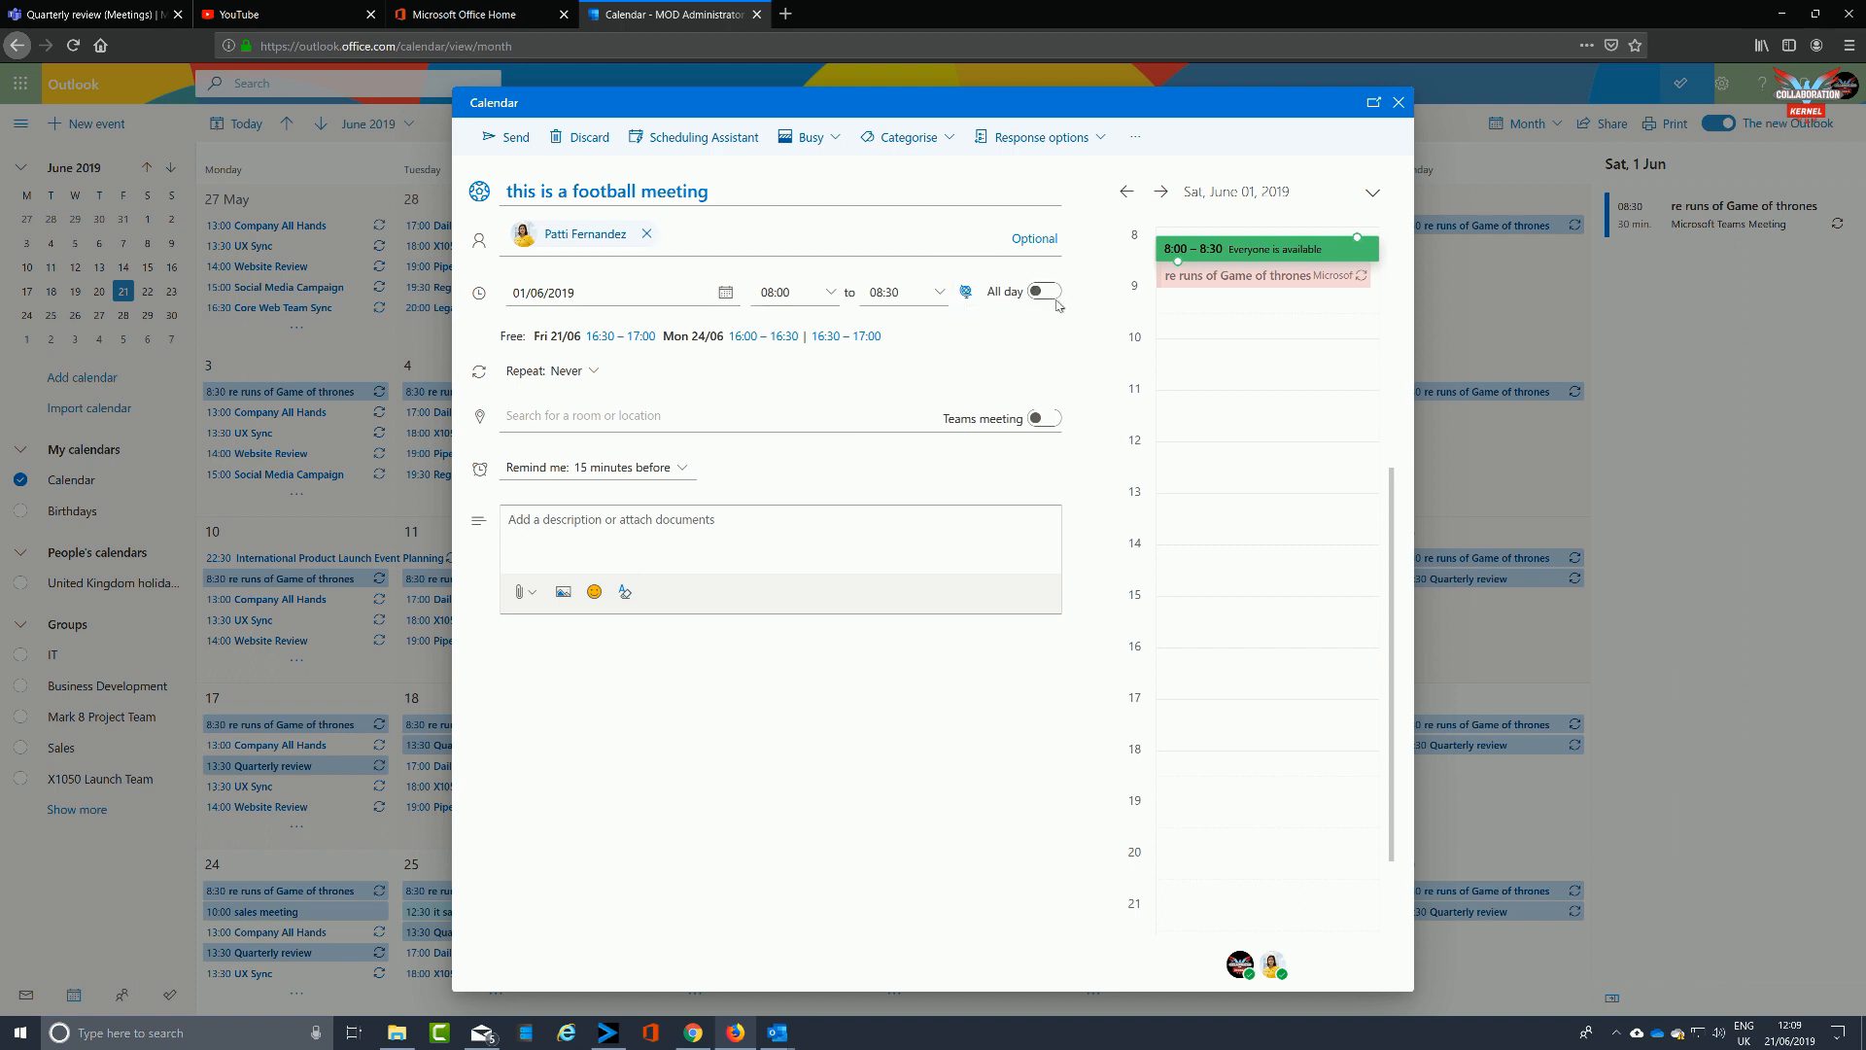
Step: Show the event's time zones and move it to the suggested free slot on Fri 21/06, 16:30–17:00
{"action": "left_click", "coordinate": [966, 293]}
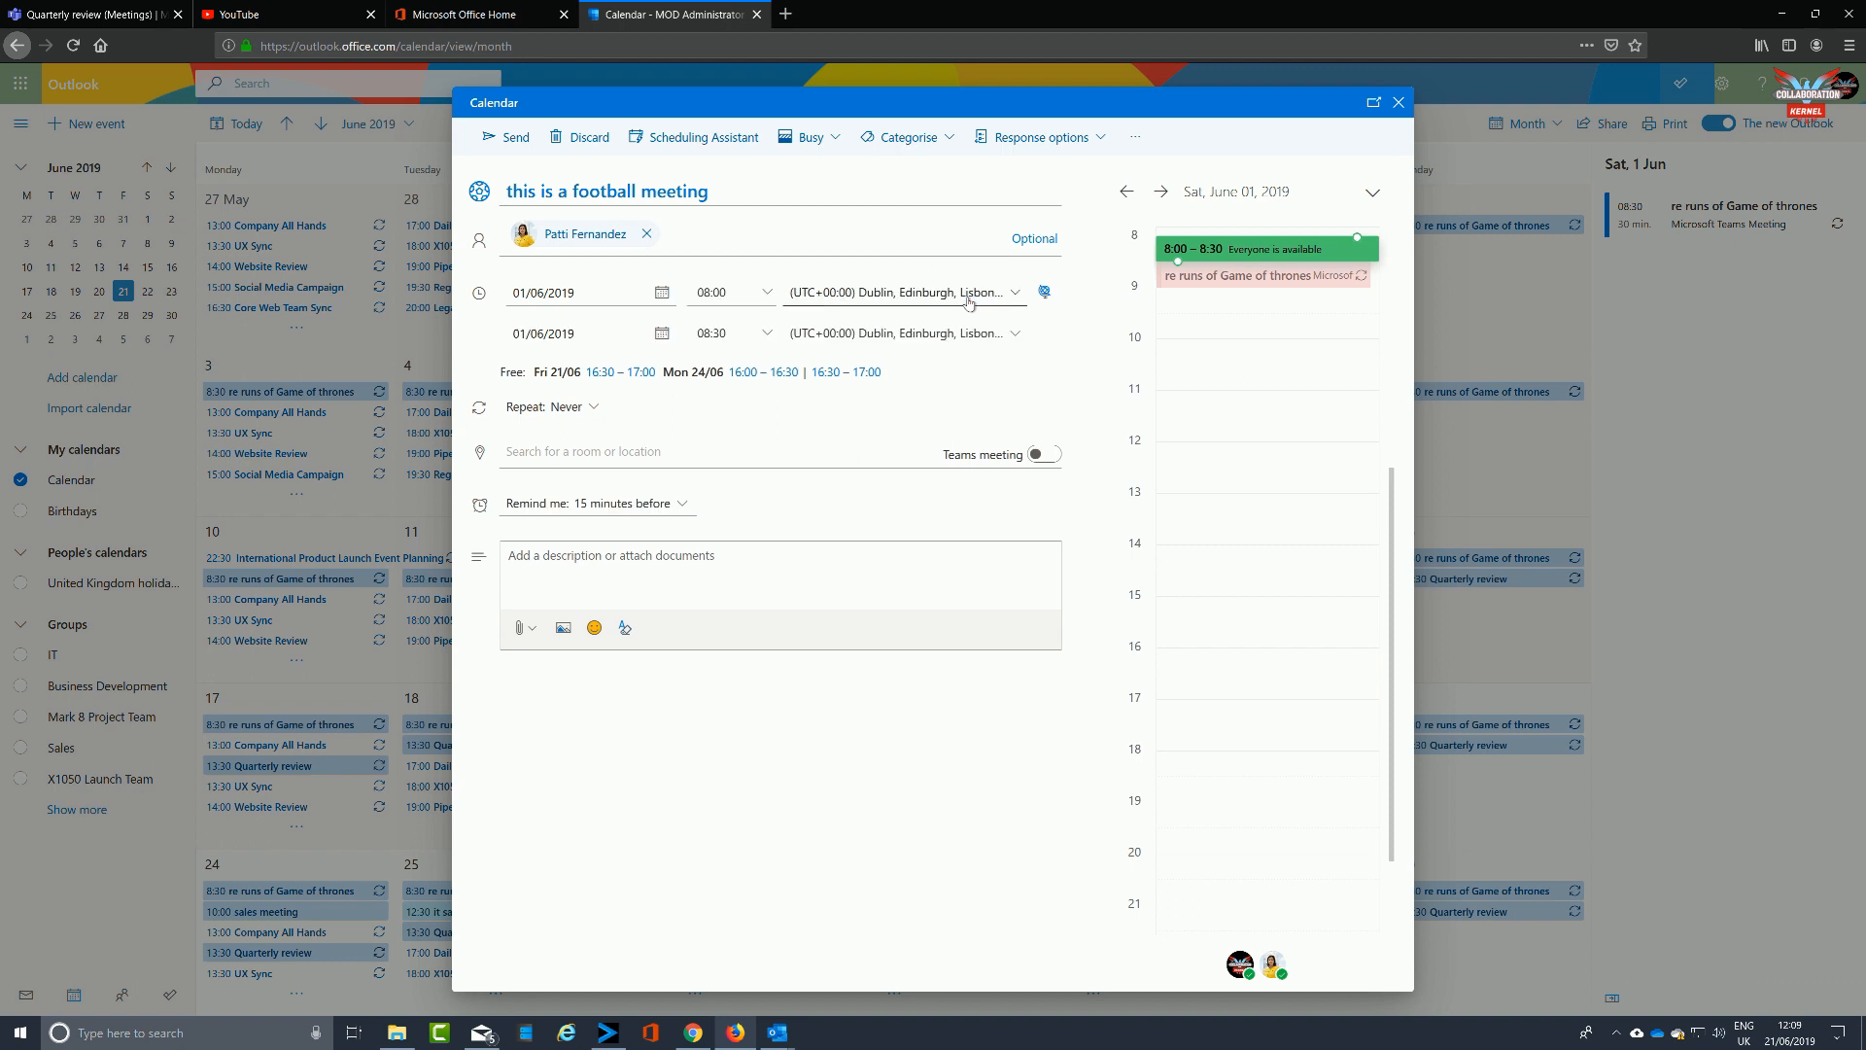
{"action": "left_click", "coordinate": [638, 378]}
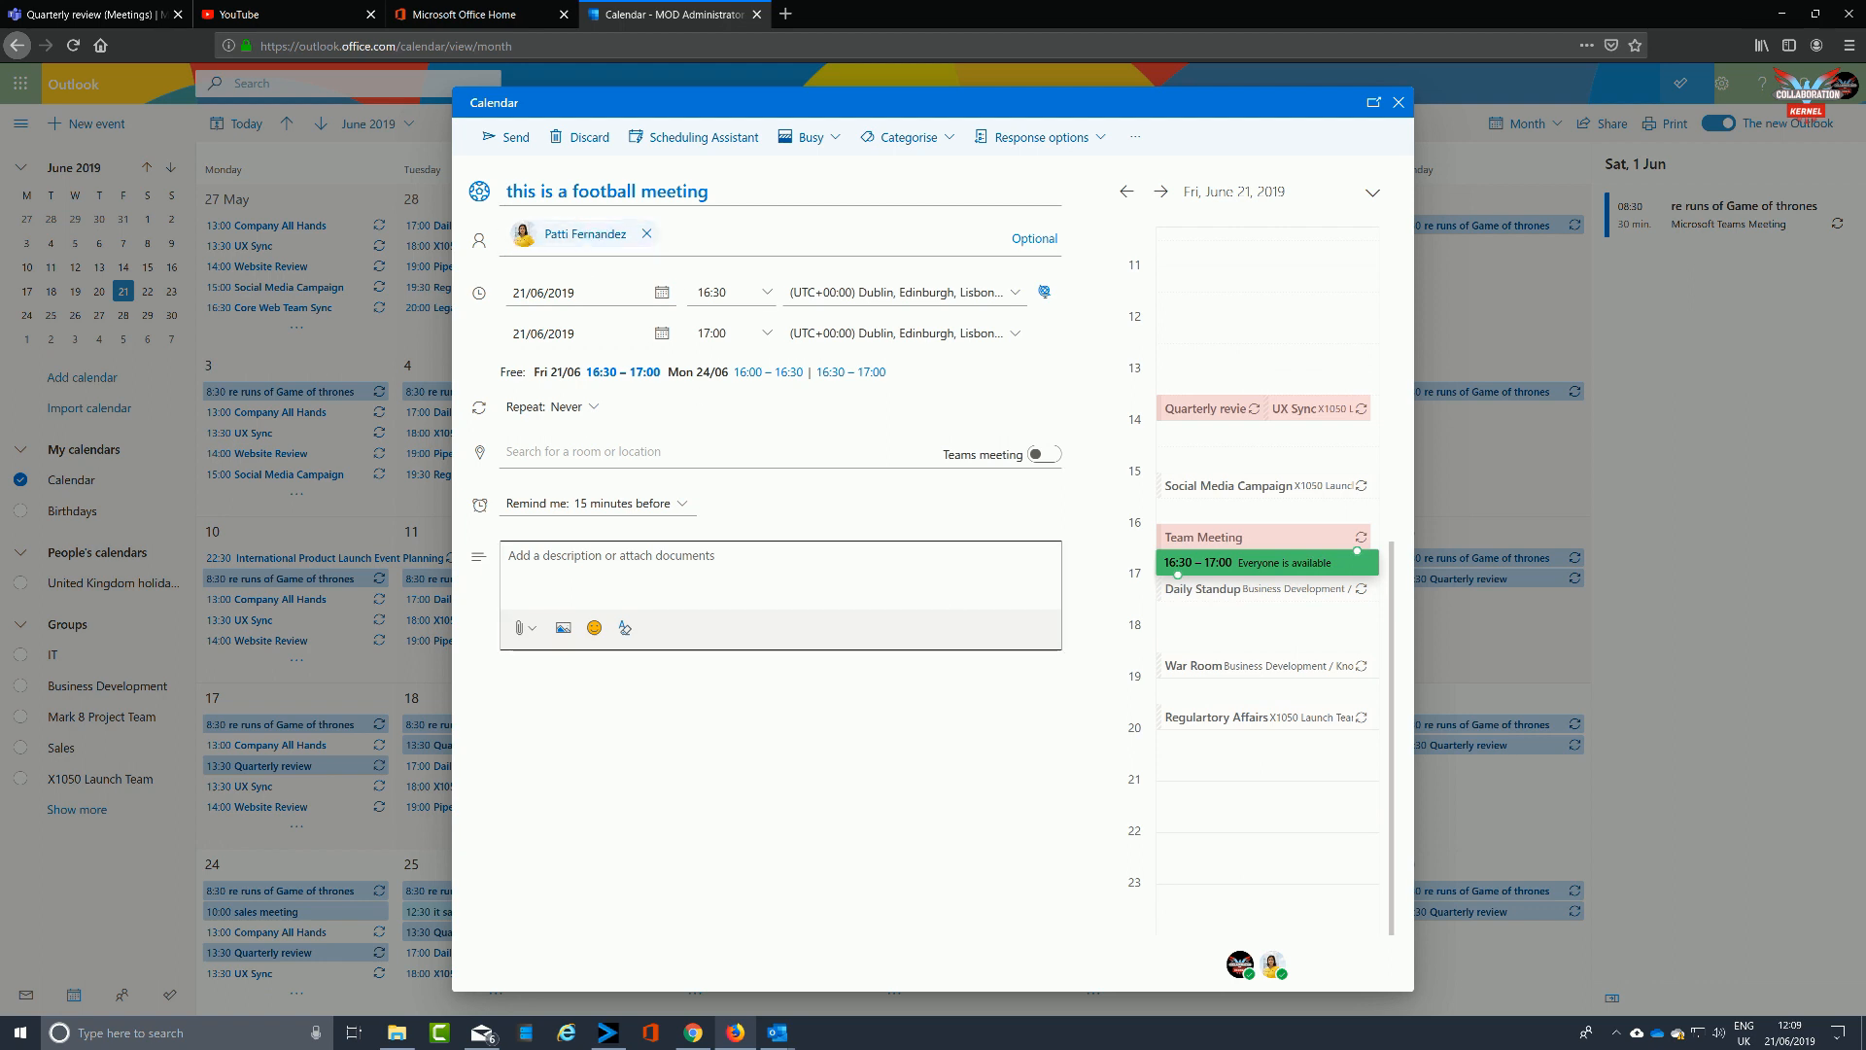
Step: Write "the football meet" in the description, format it bold and italic, and replace the selected text with the masked cartoon bird GIF
{"action": "left_click", "coordinate": [777, 579]}
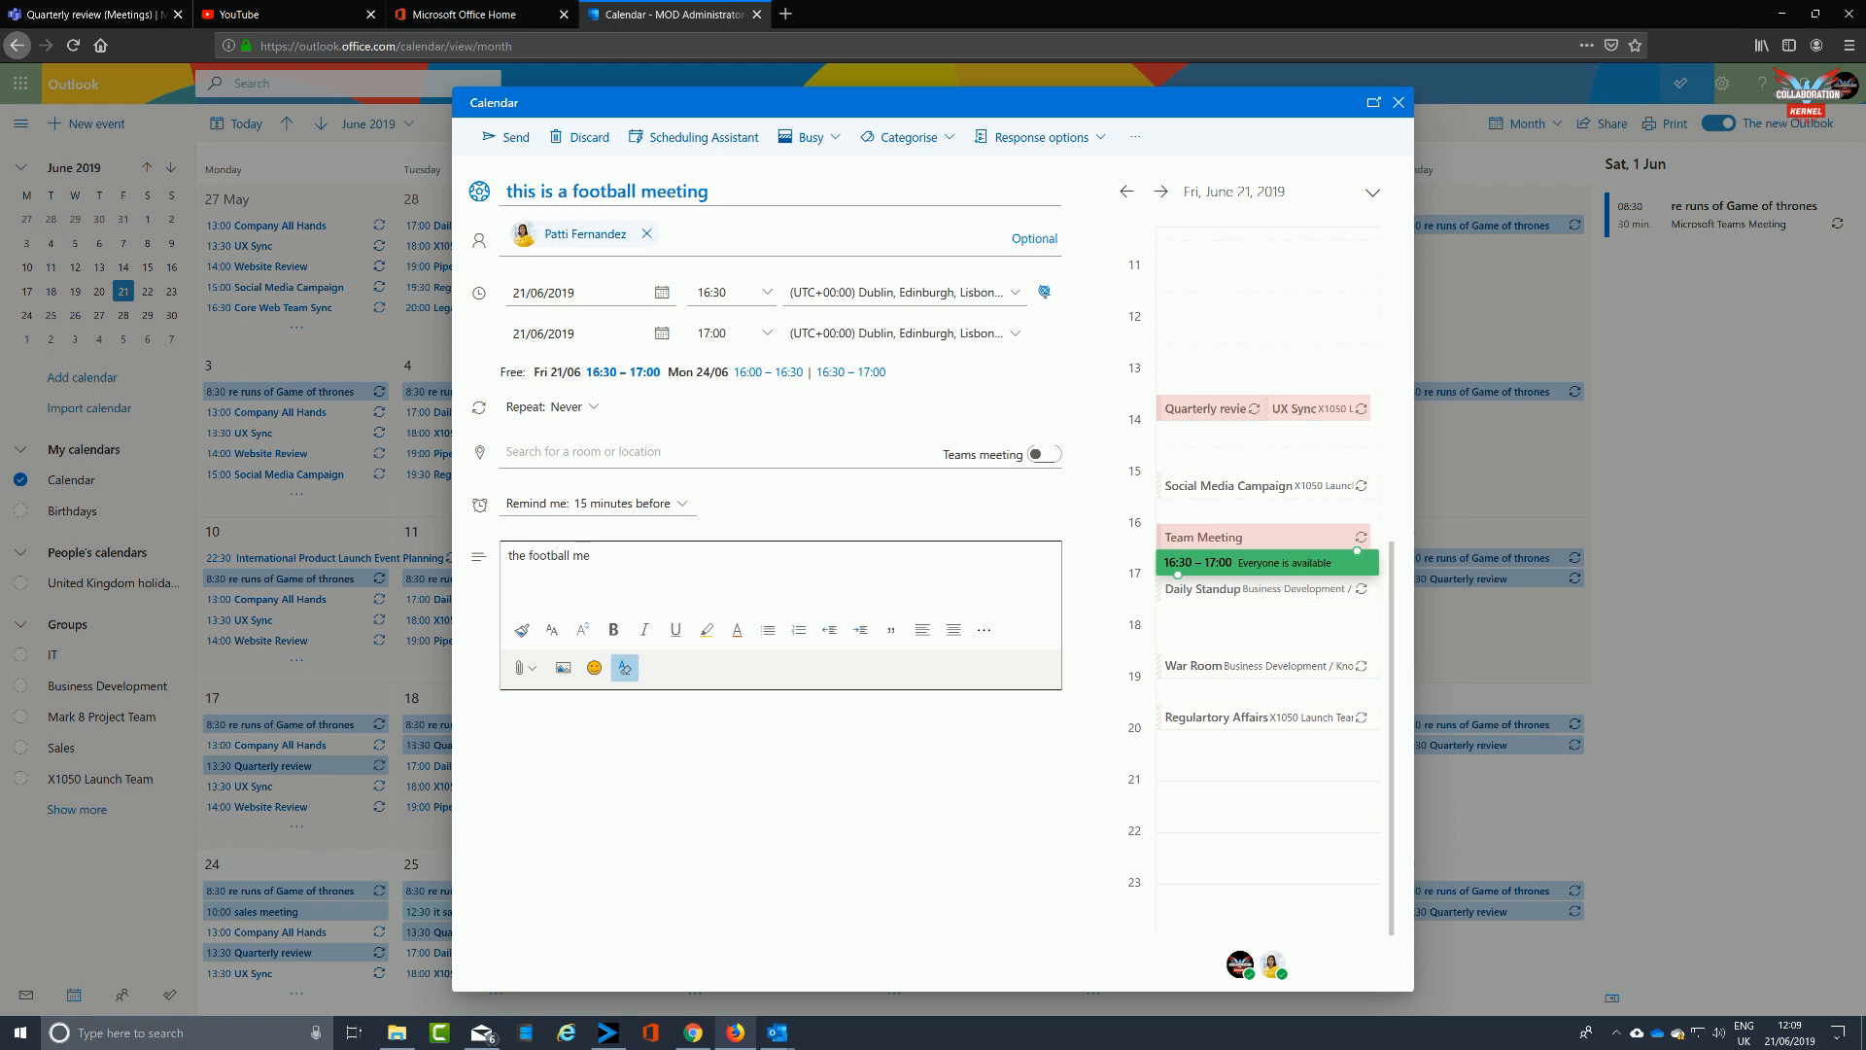
{"action": "left_click_drag", "start_coordinate": [816, 551], "coordinate": [494, 562]}
{"action": "left_click", "coordinate": [614, 629]}
{"action": "left_click", "coordinate": [644, 629]}
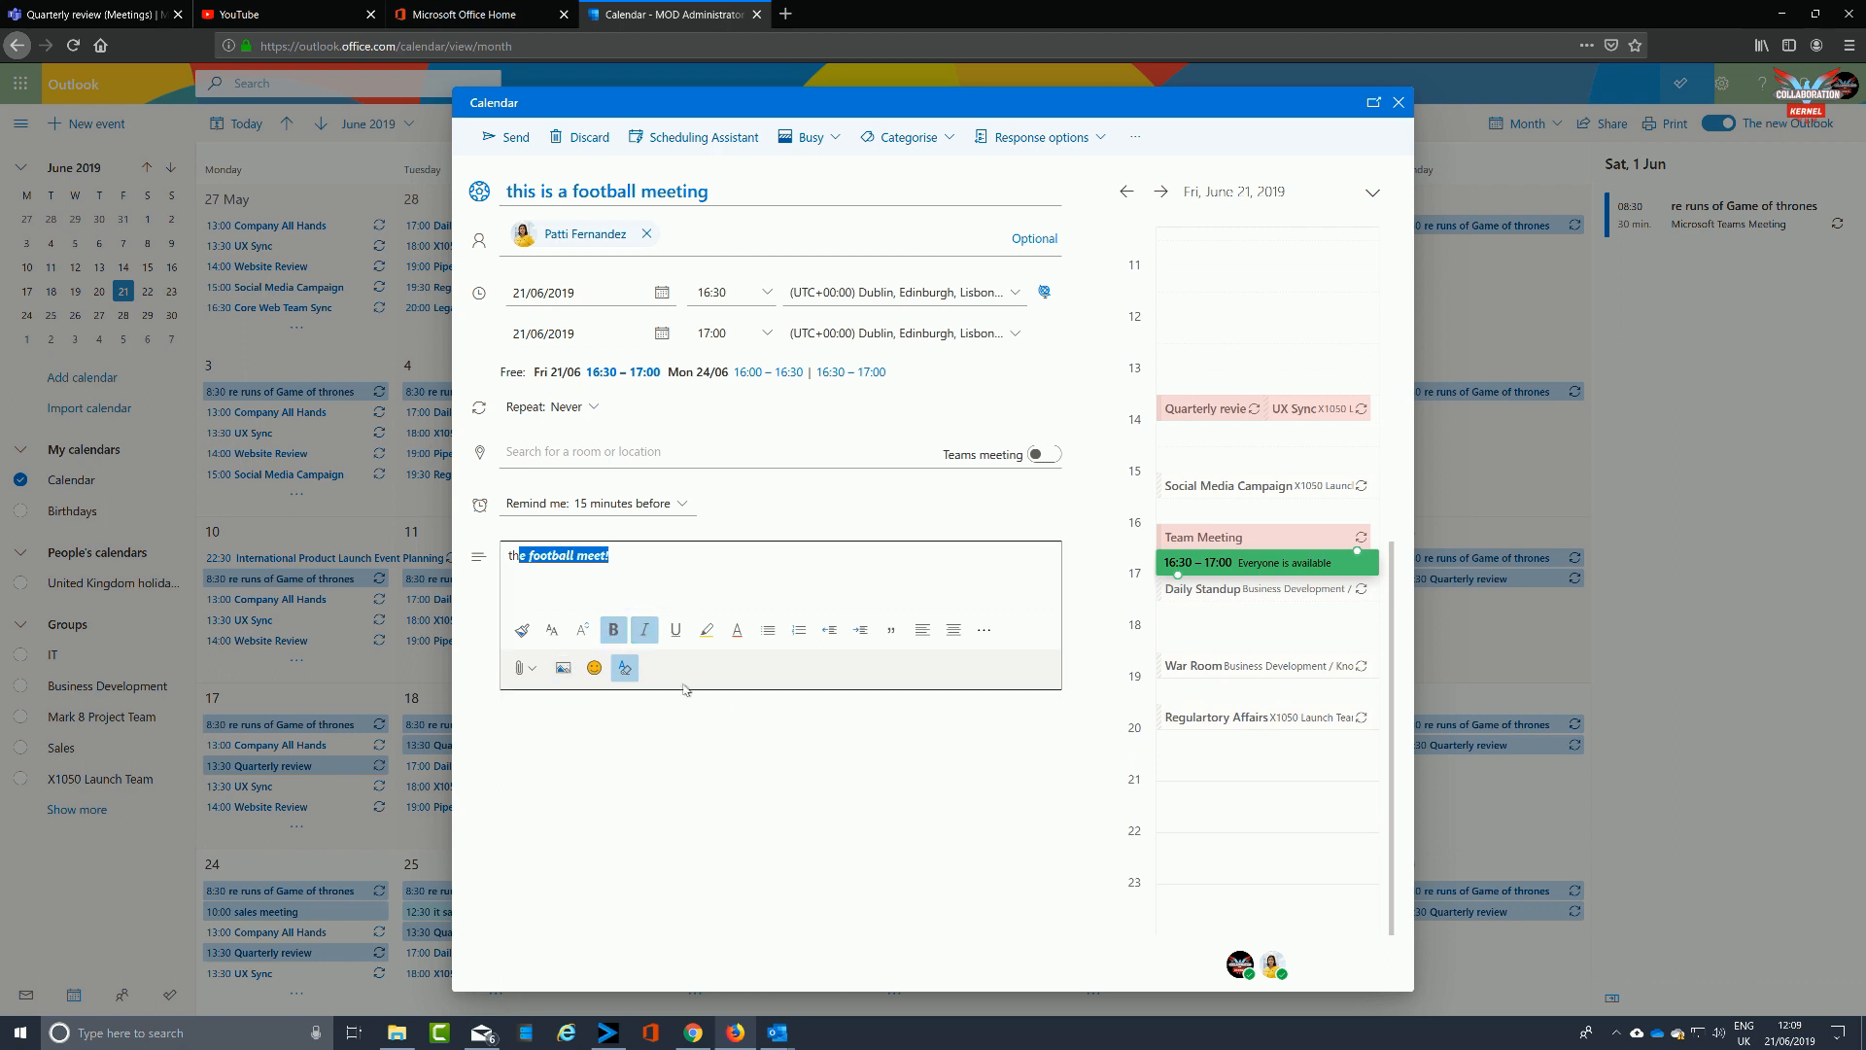
{"action": "left_click", "coordinate": [594, 667]}
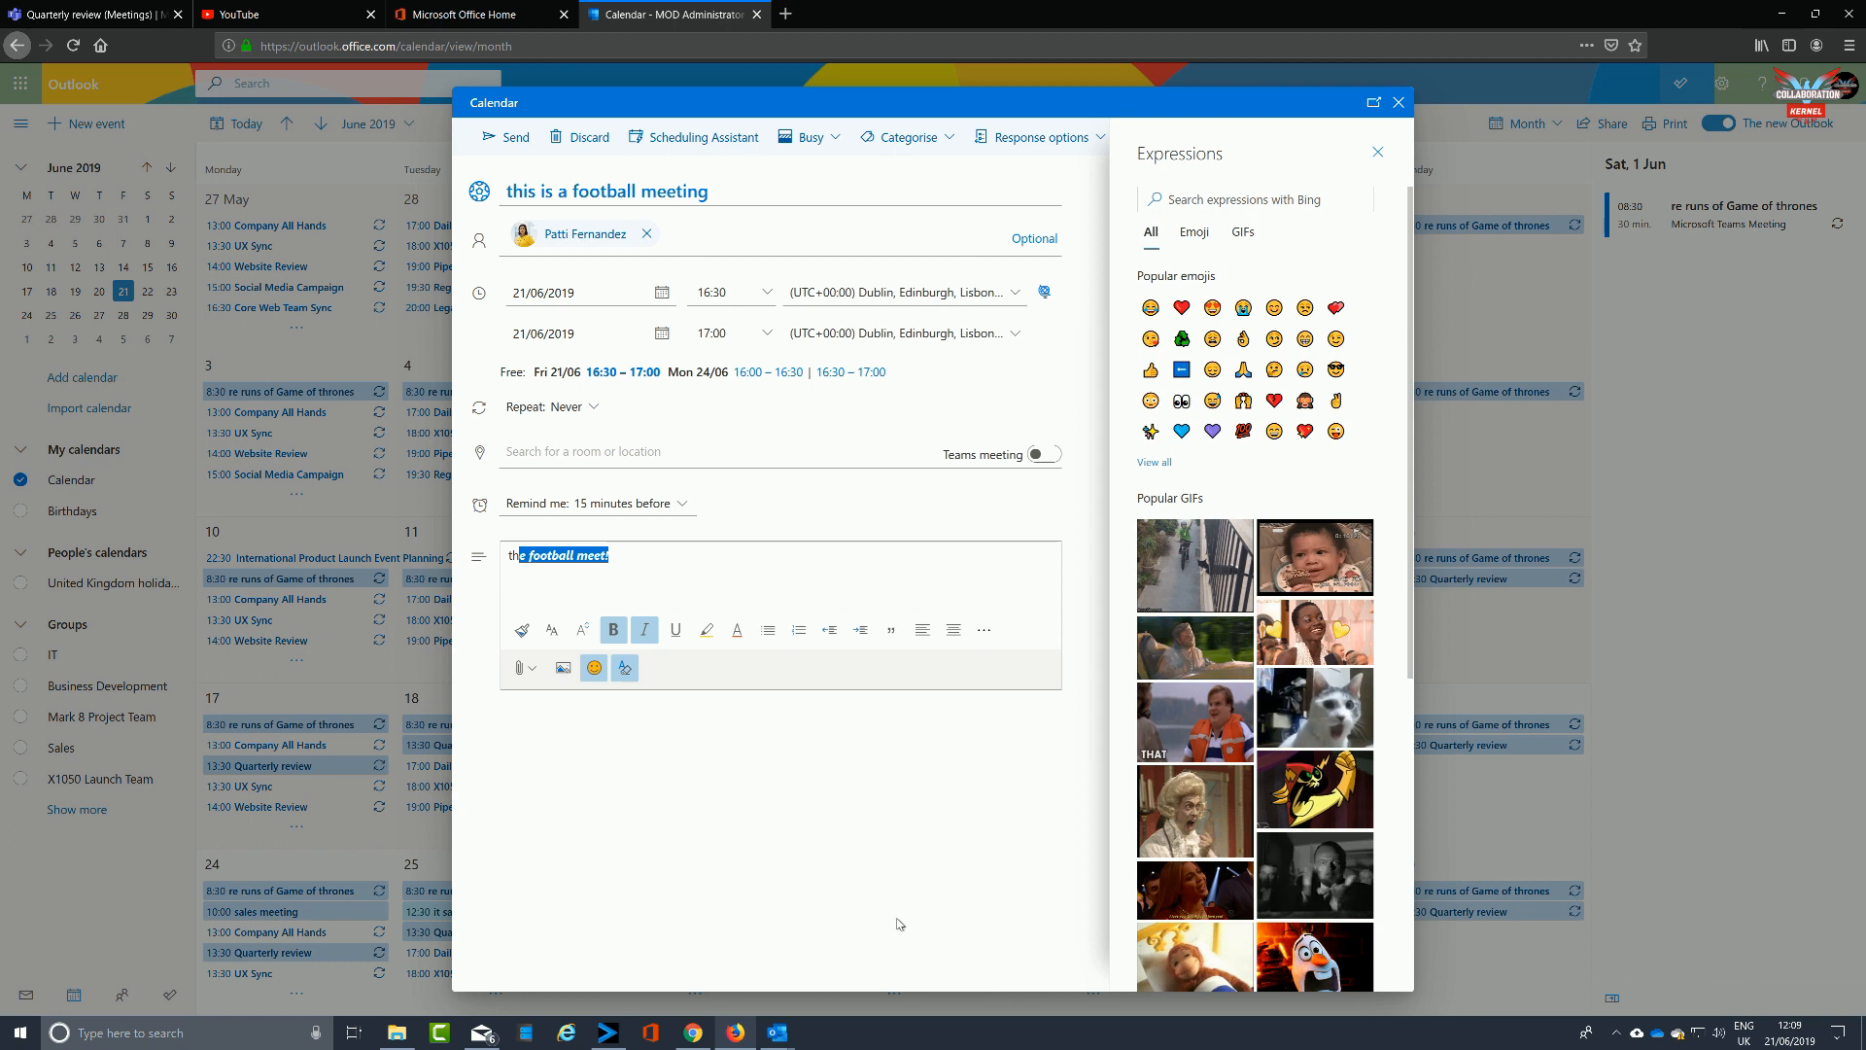
{"action": "left_click", "coordinate": [1286, 792]}
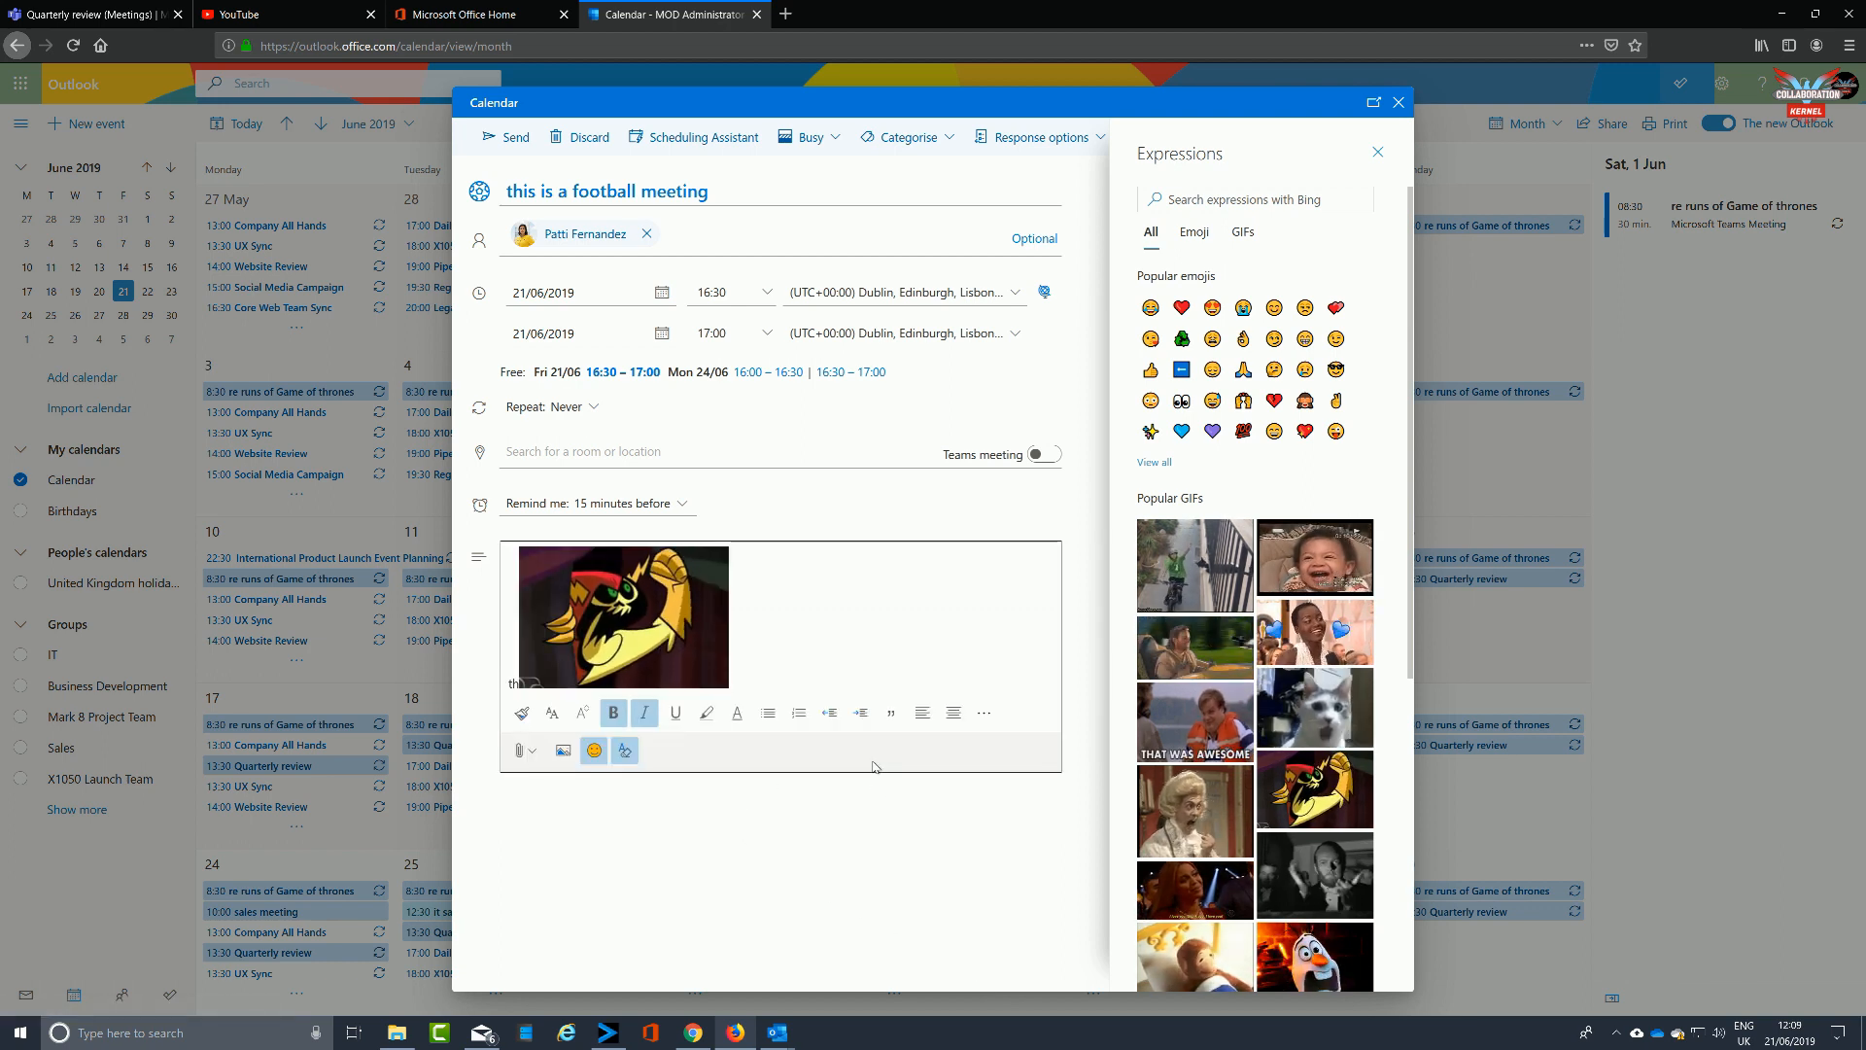
Step: Decline the browser's location access, leave the event's location empty, and make it a Teams meeting
{"action": "left_click", "coordinate": [671, 452]}
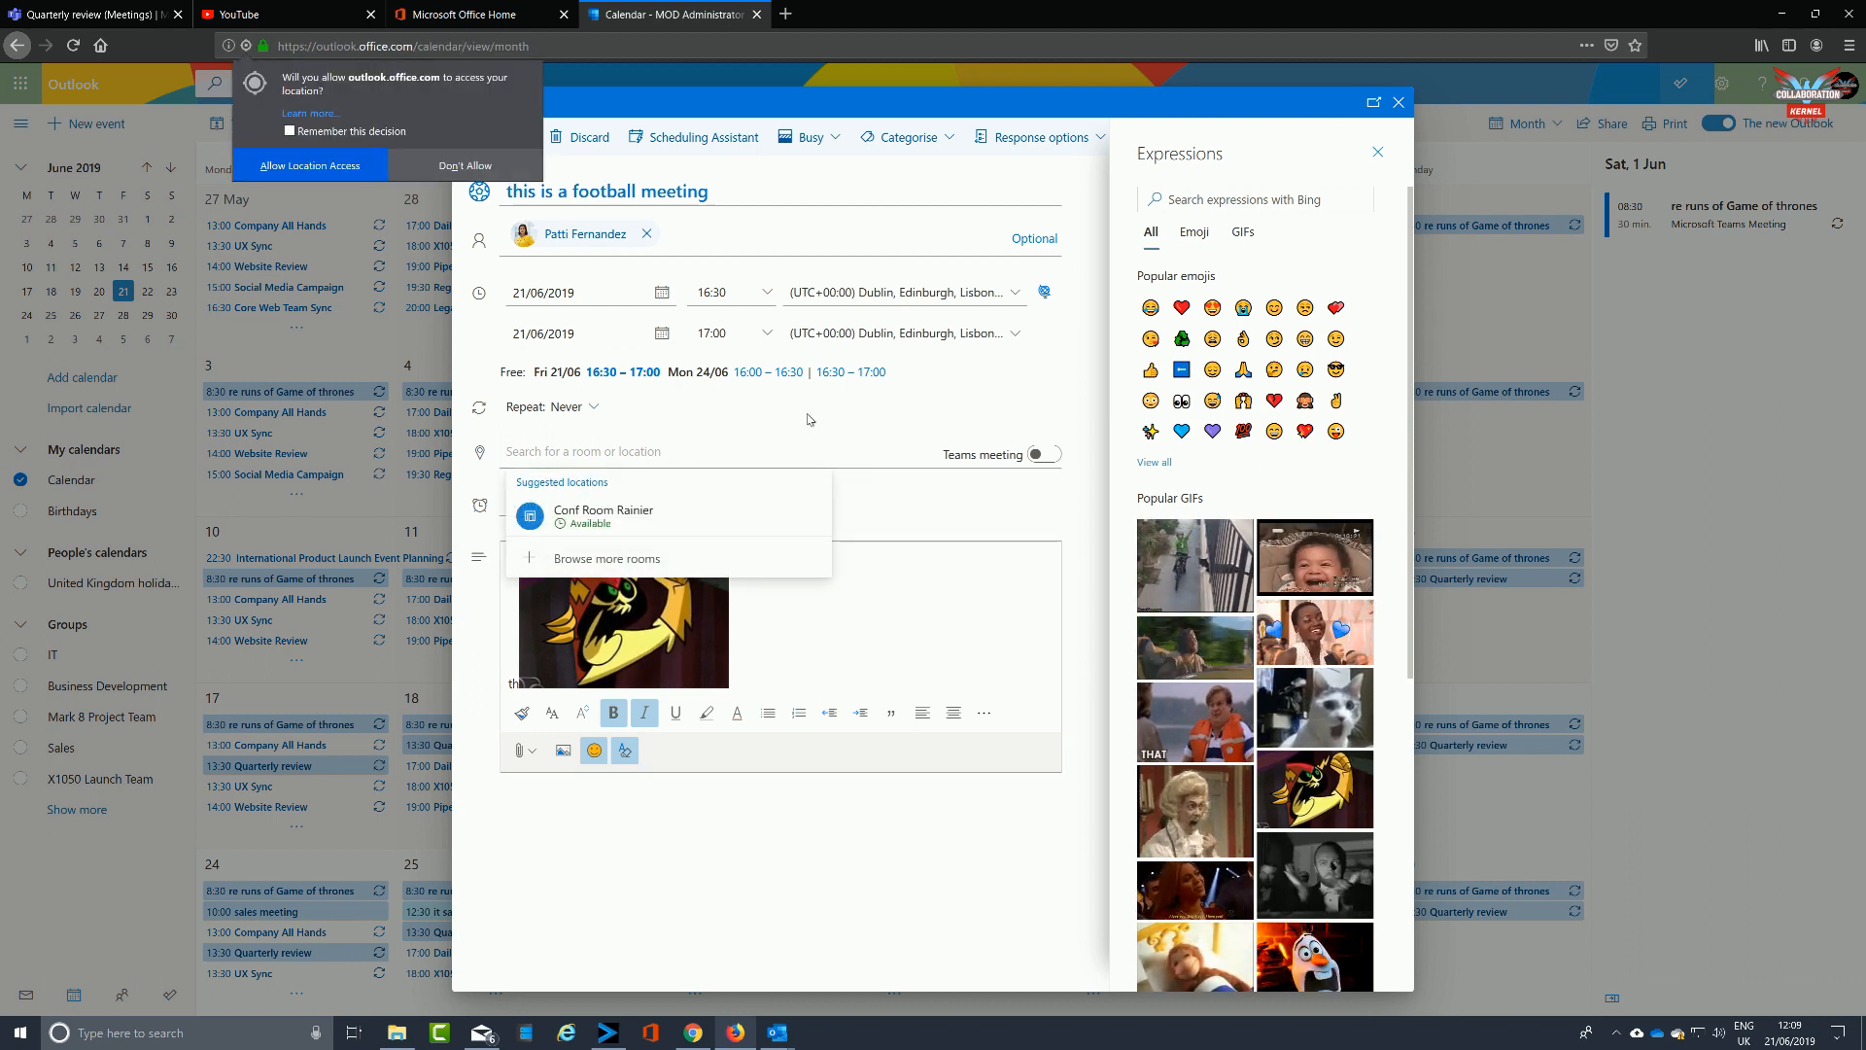
{"action": "left_click", "coordinate": [536, 162]}
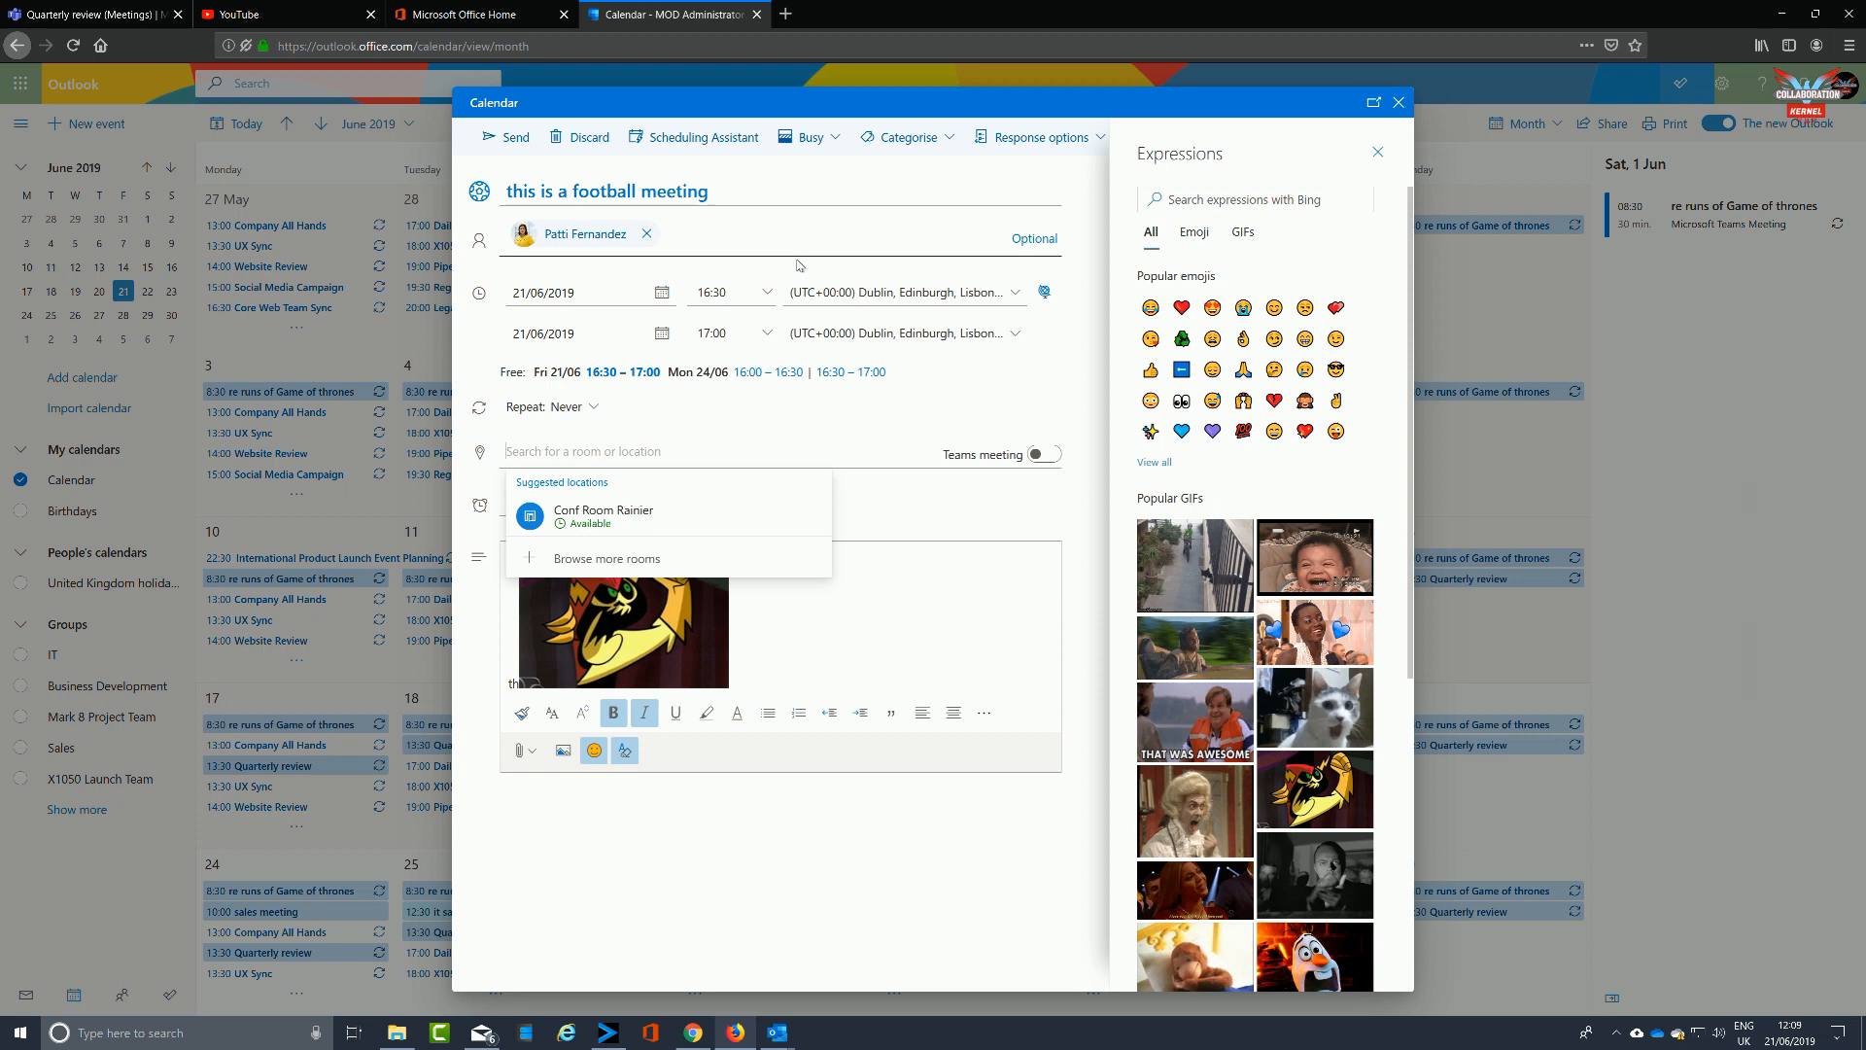
{"action": "left_click", "coordinate": [908, 418]}
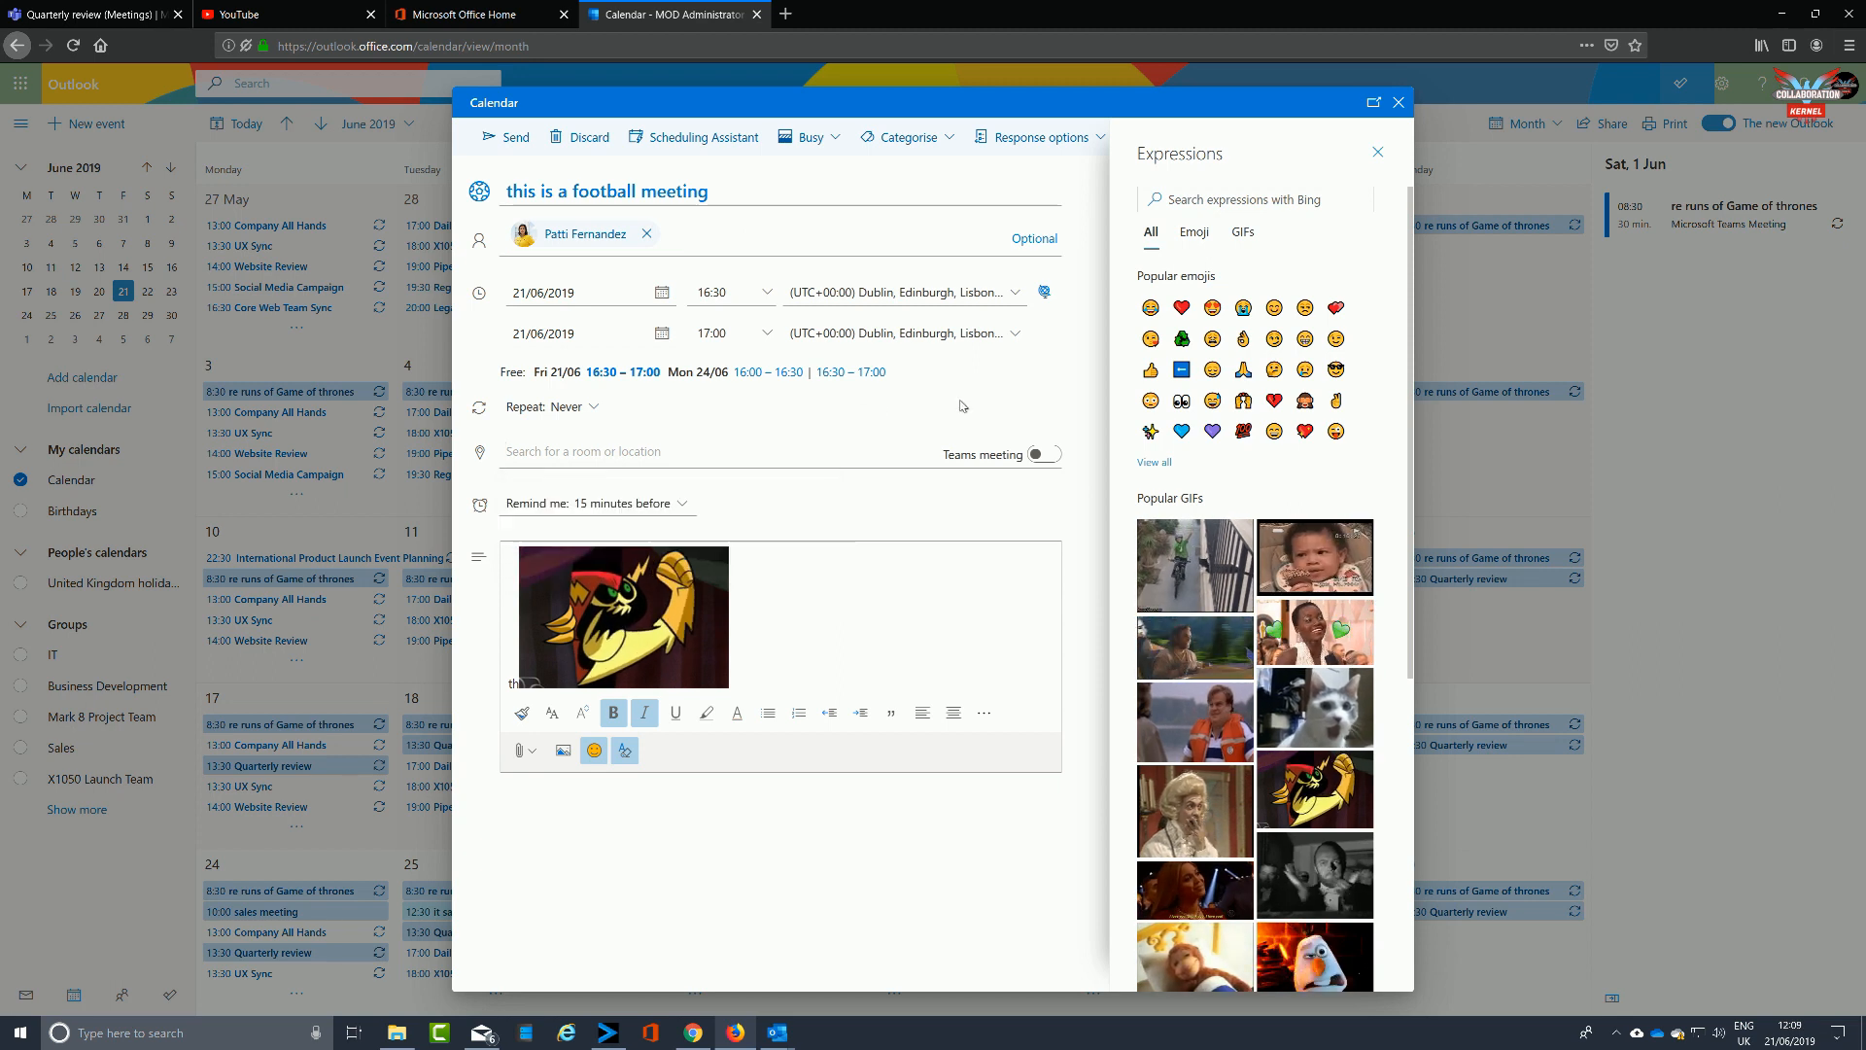
{"action": "left_click", "coordinate": [1046, 457]}
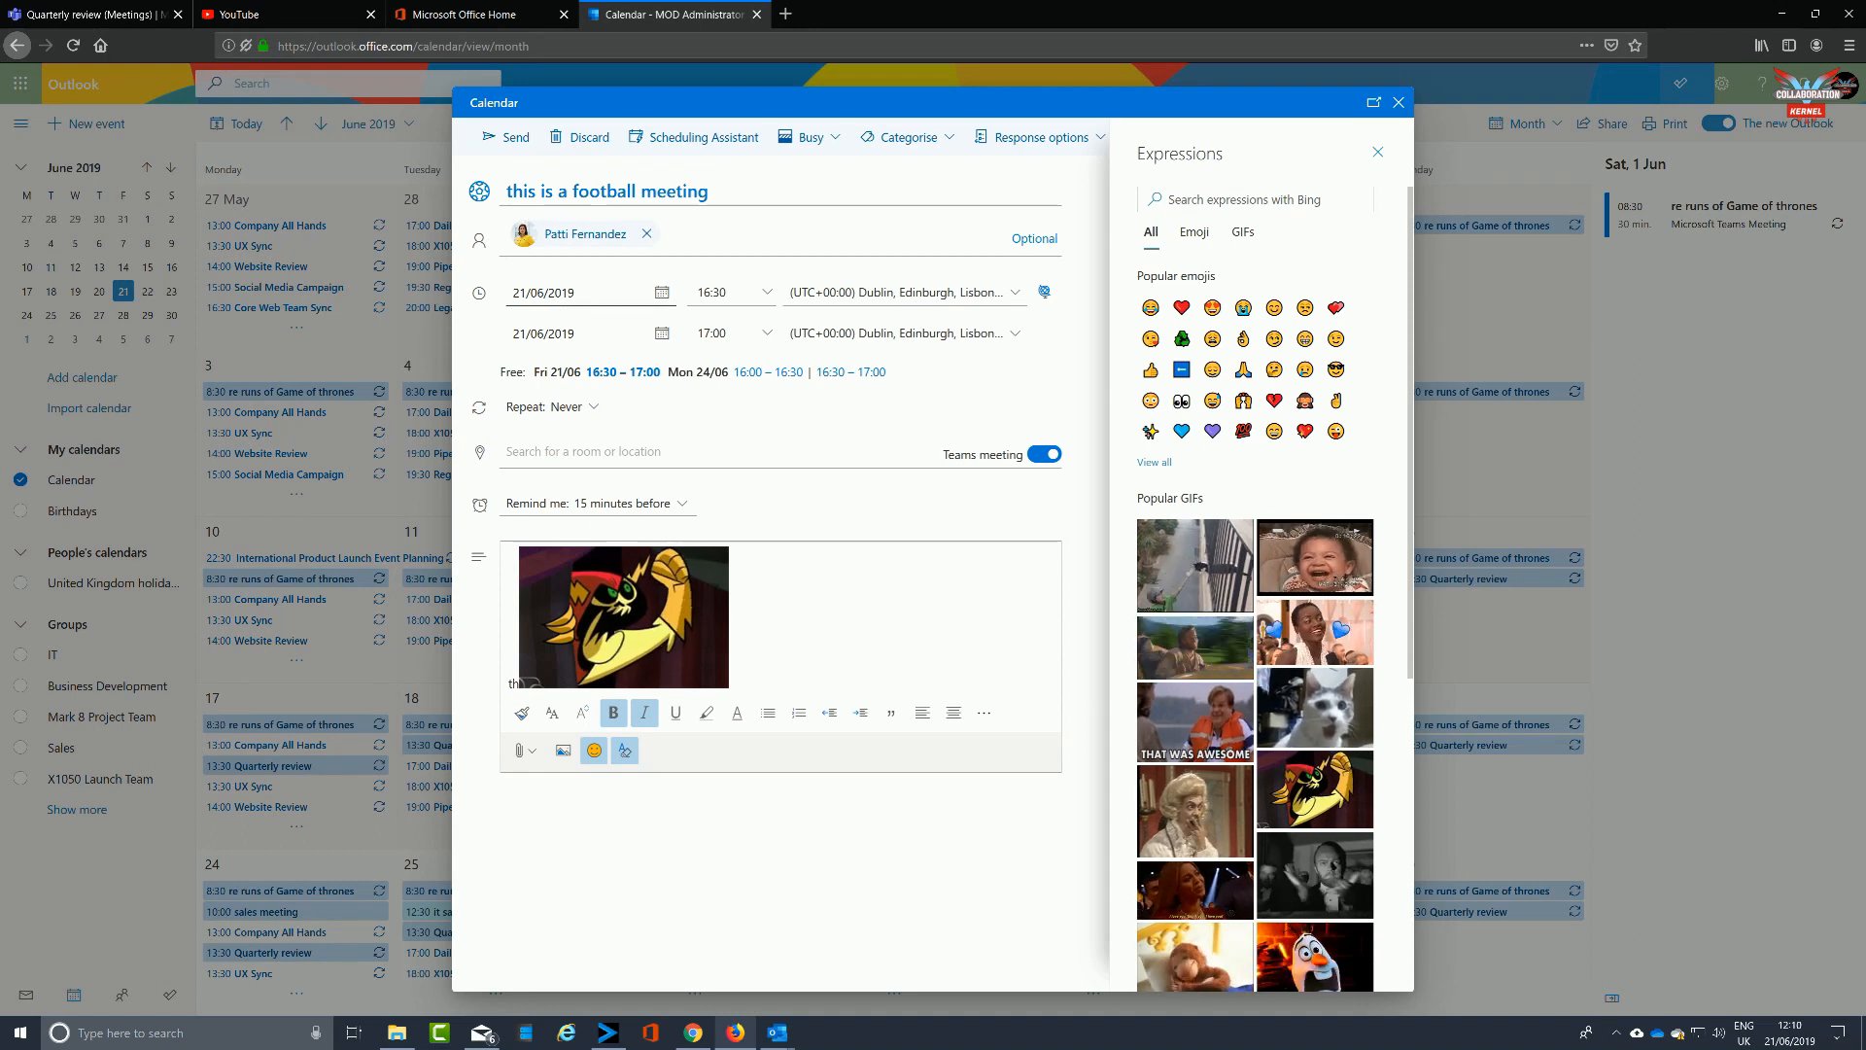
{"action": "left_click", "coordinate": [1377, 151]}
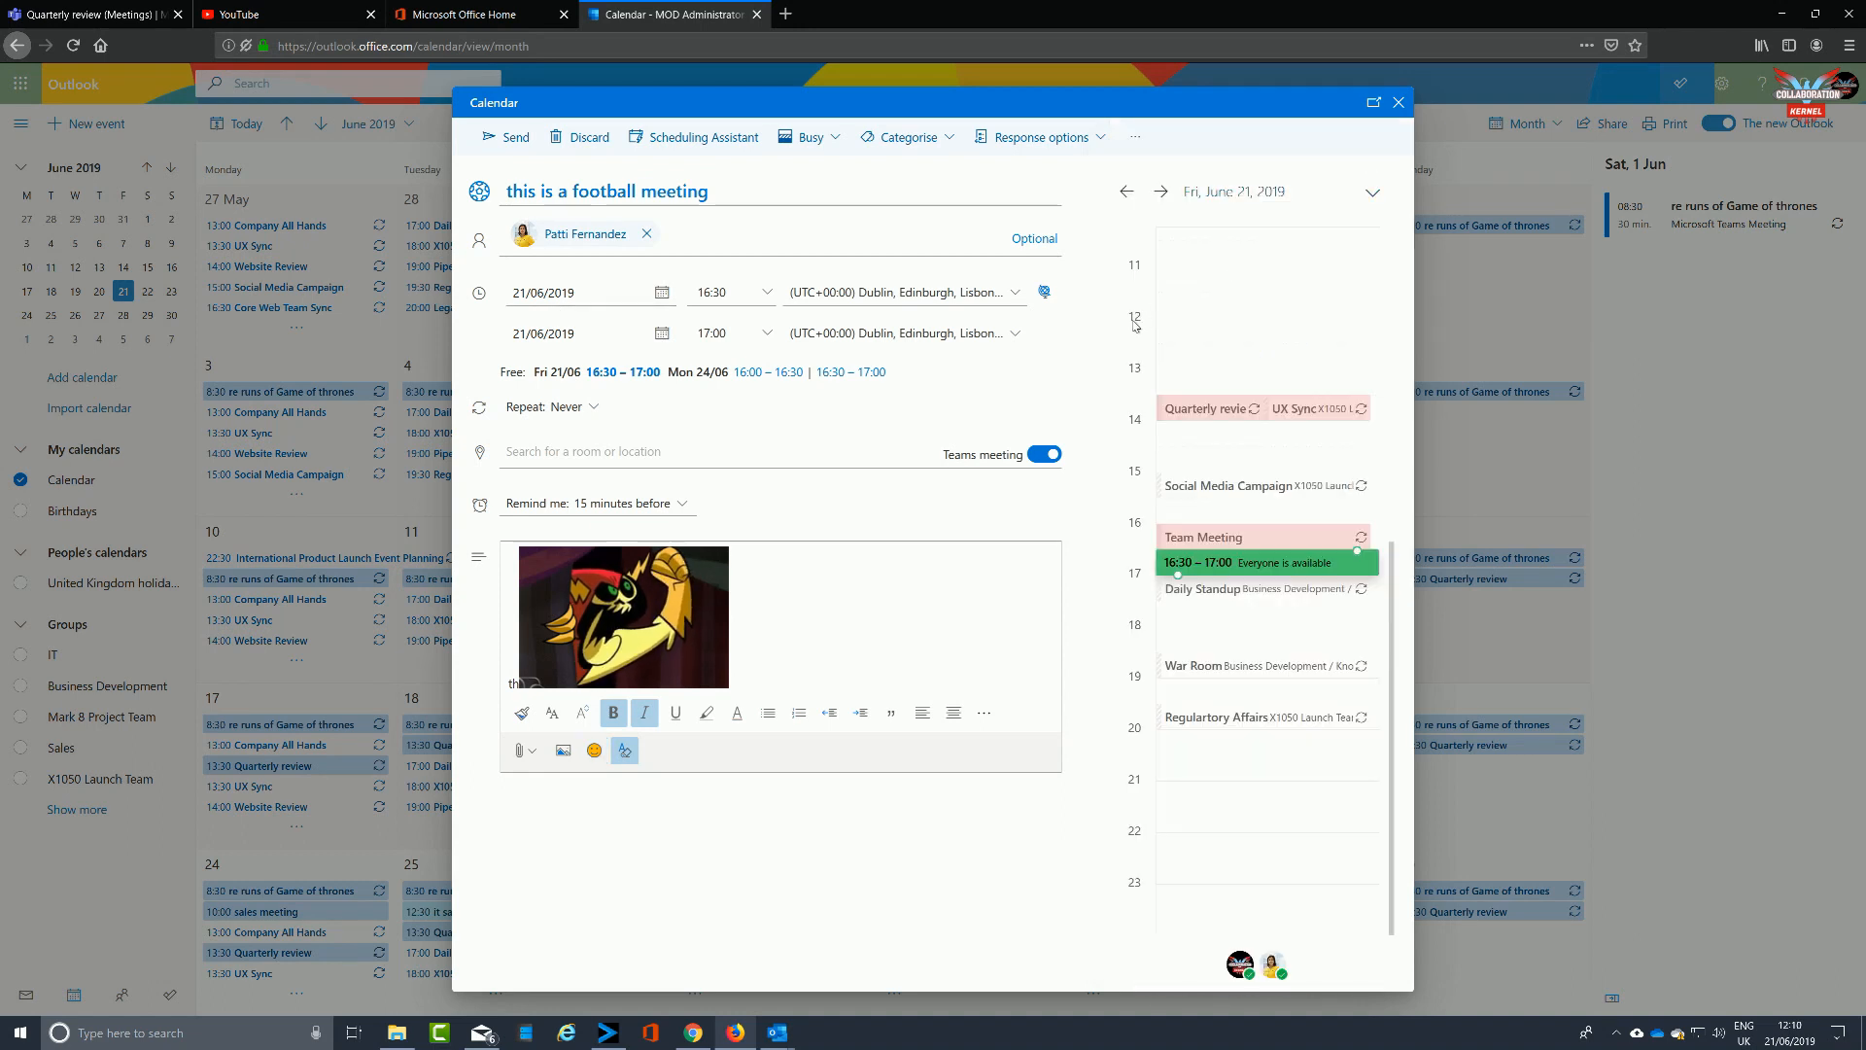
Step: Review the response options and additional commands for the football meeting, and send the invitation
{"action": "left_click", "coordinate": [1100, 143]}
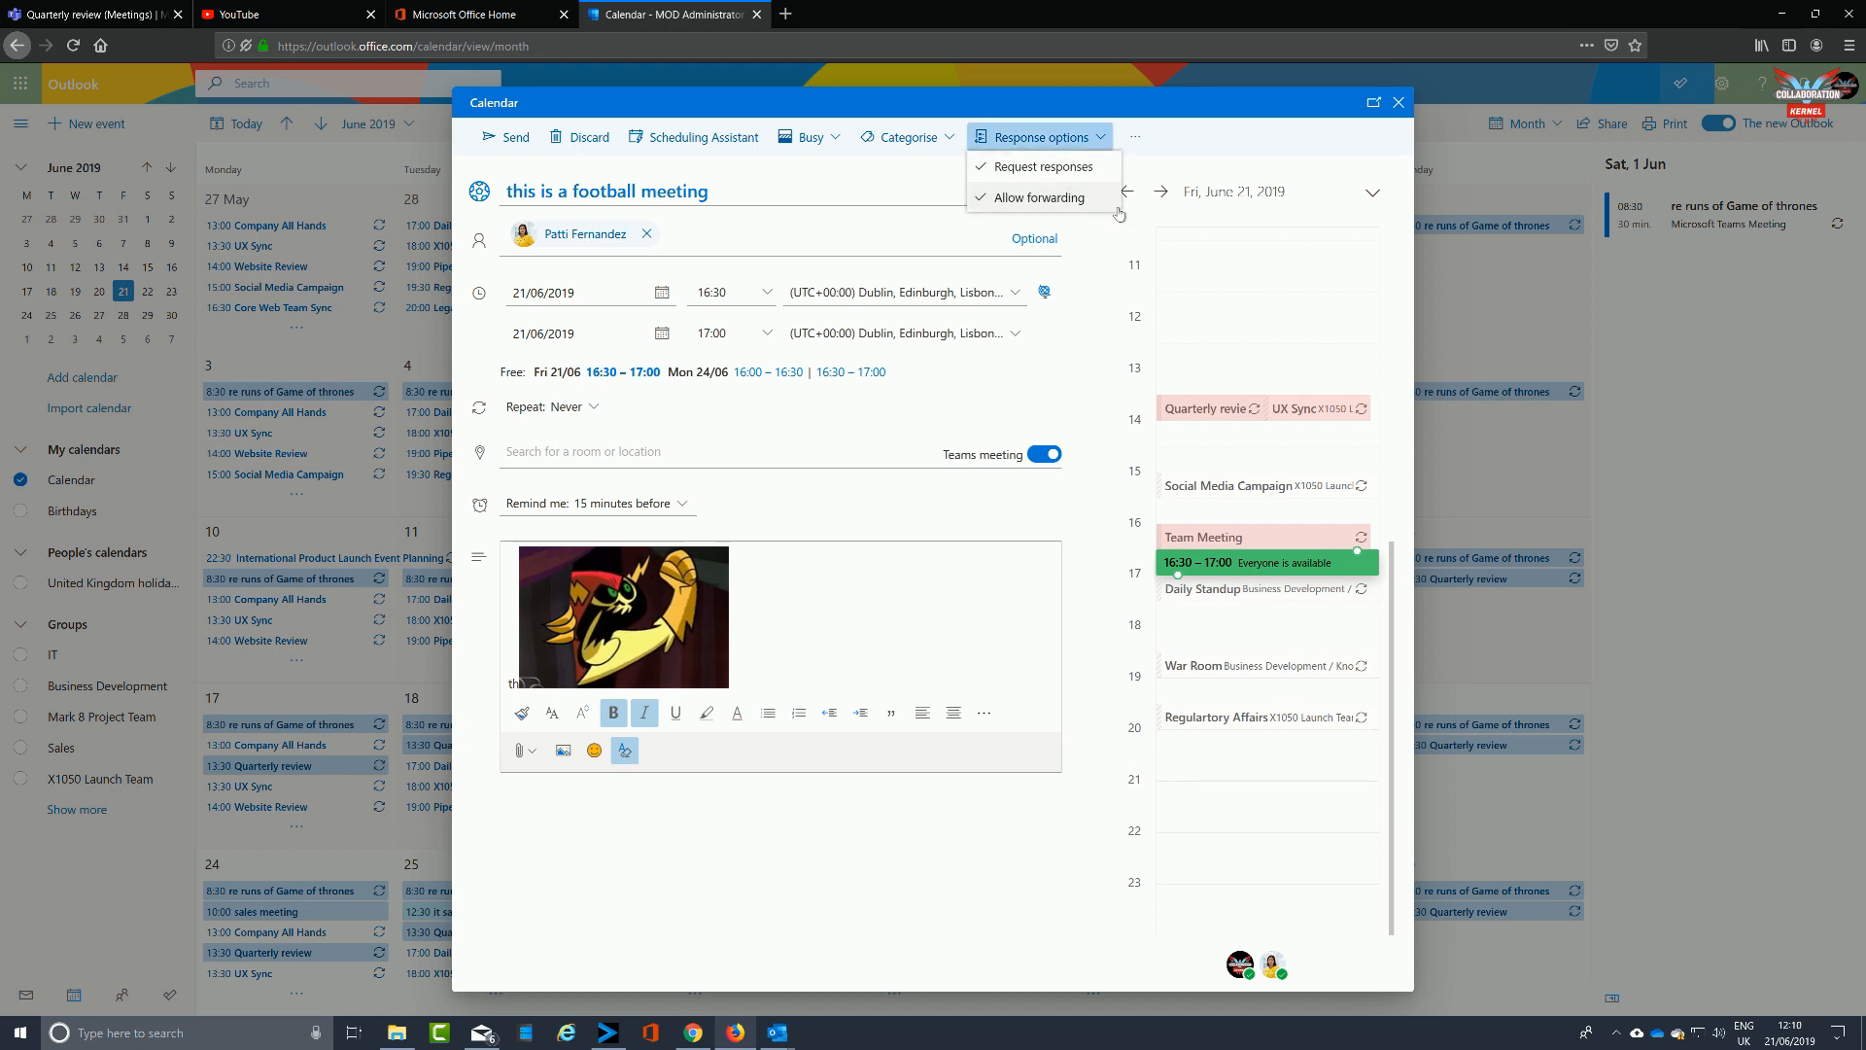
{"action": "left_click", "coordinate": [1144, 141]}
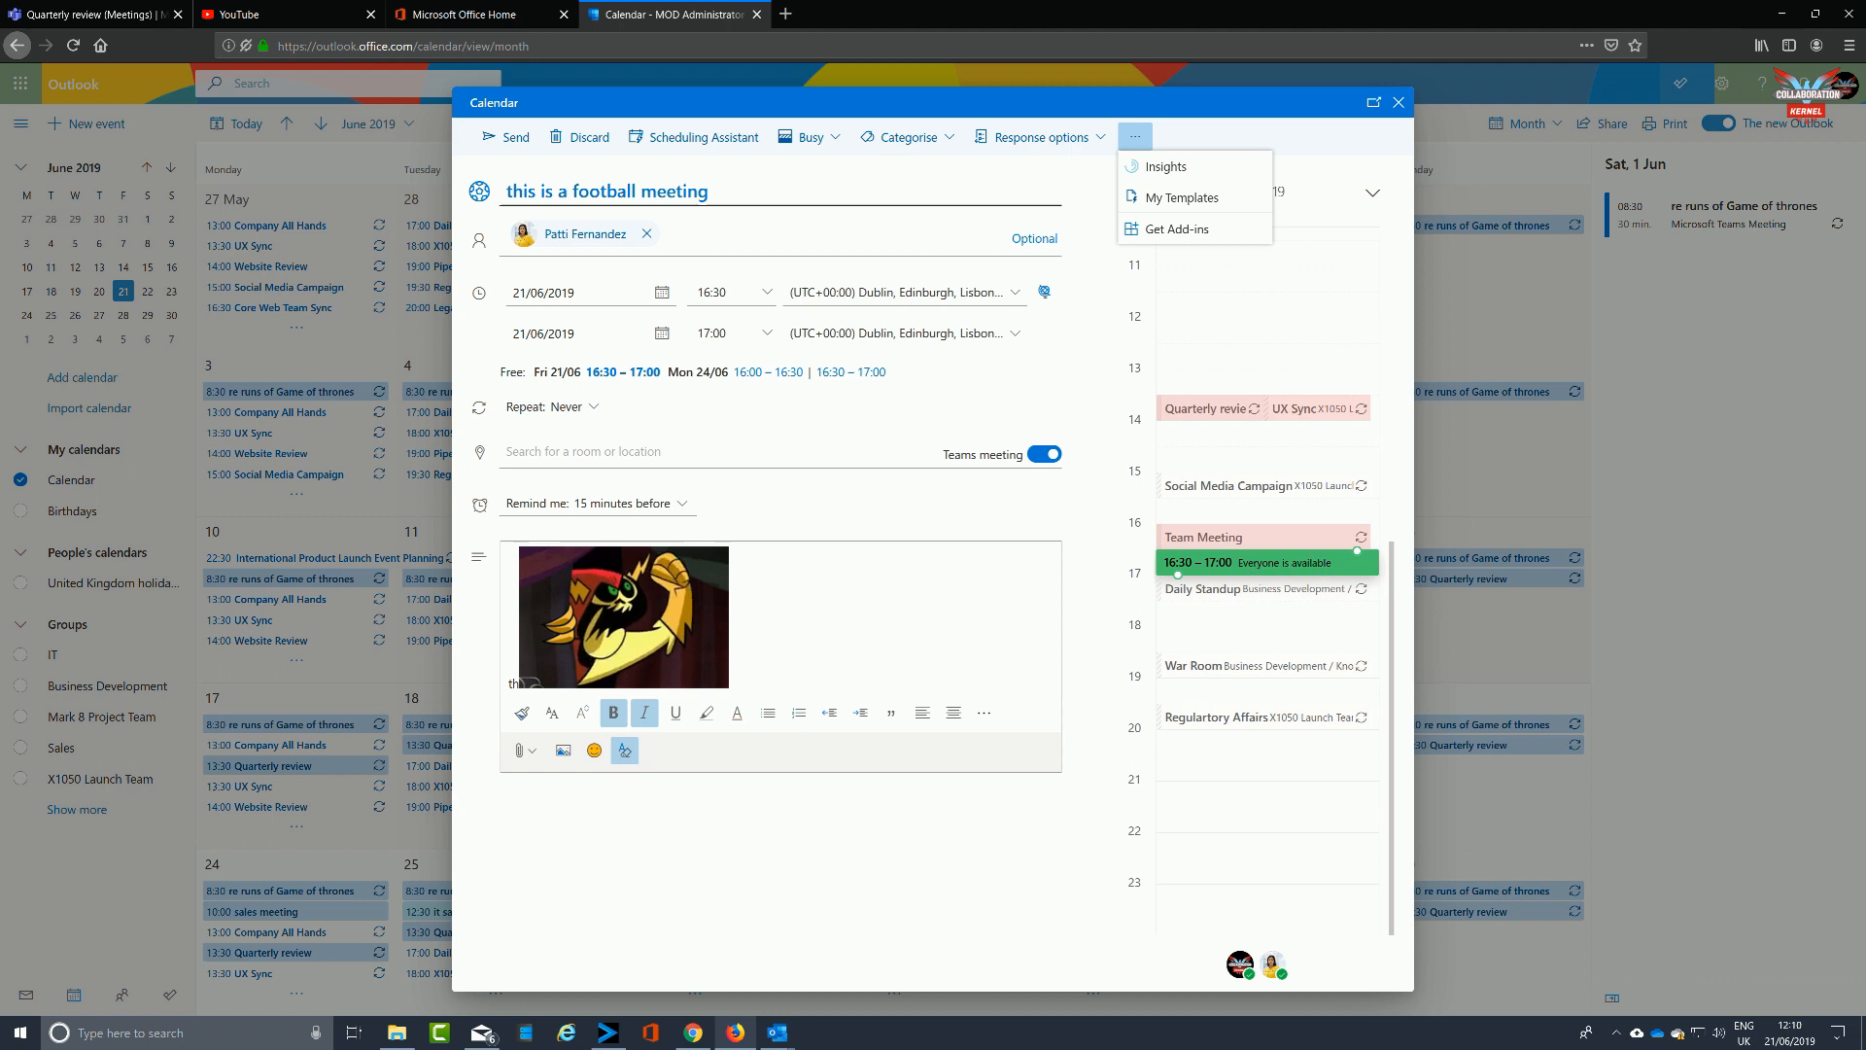
{"action": "left_click", "coordinate": [903, 173]}
{"action": "left_click", "coordinate": [506, 138]}
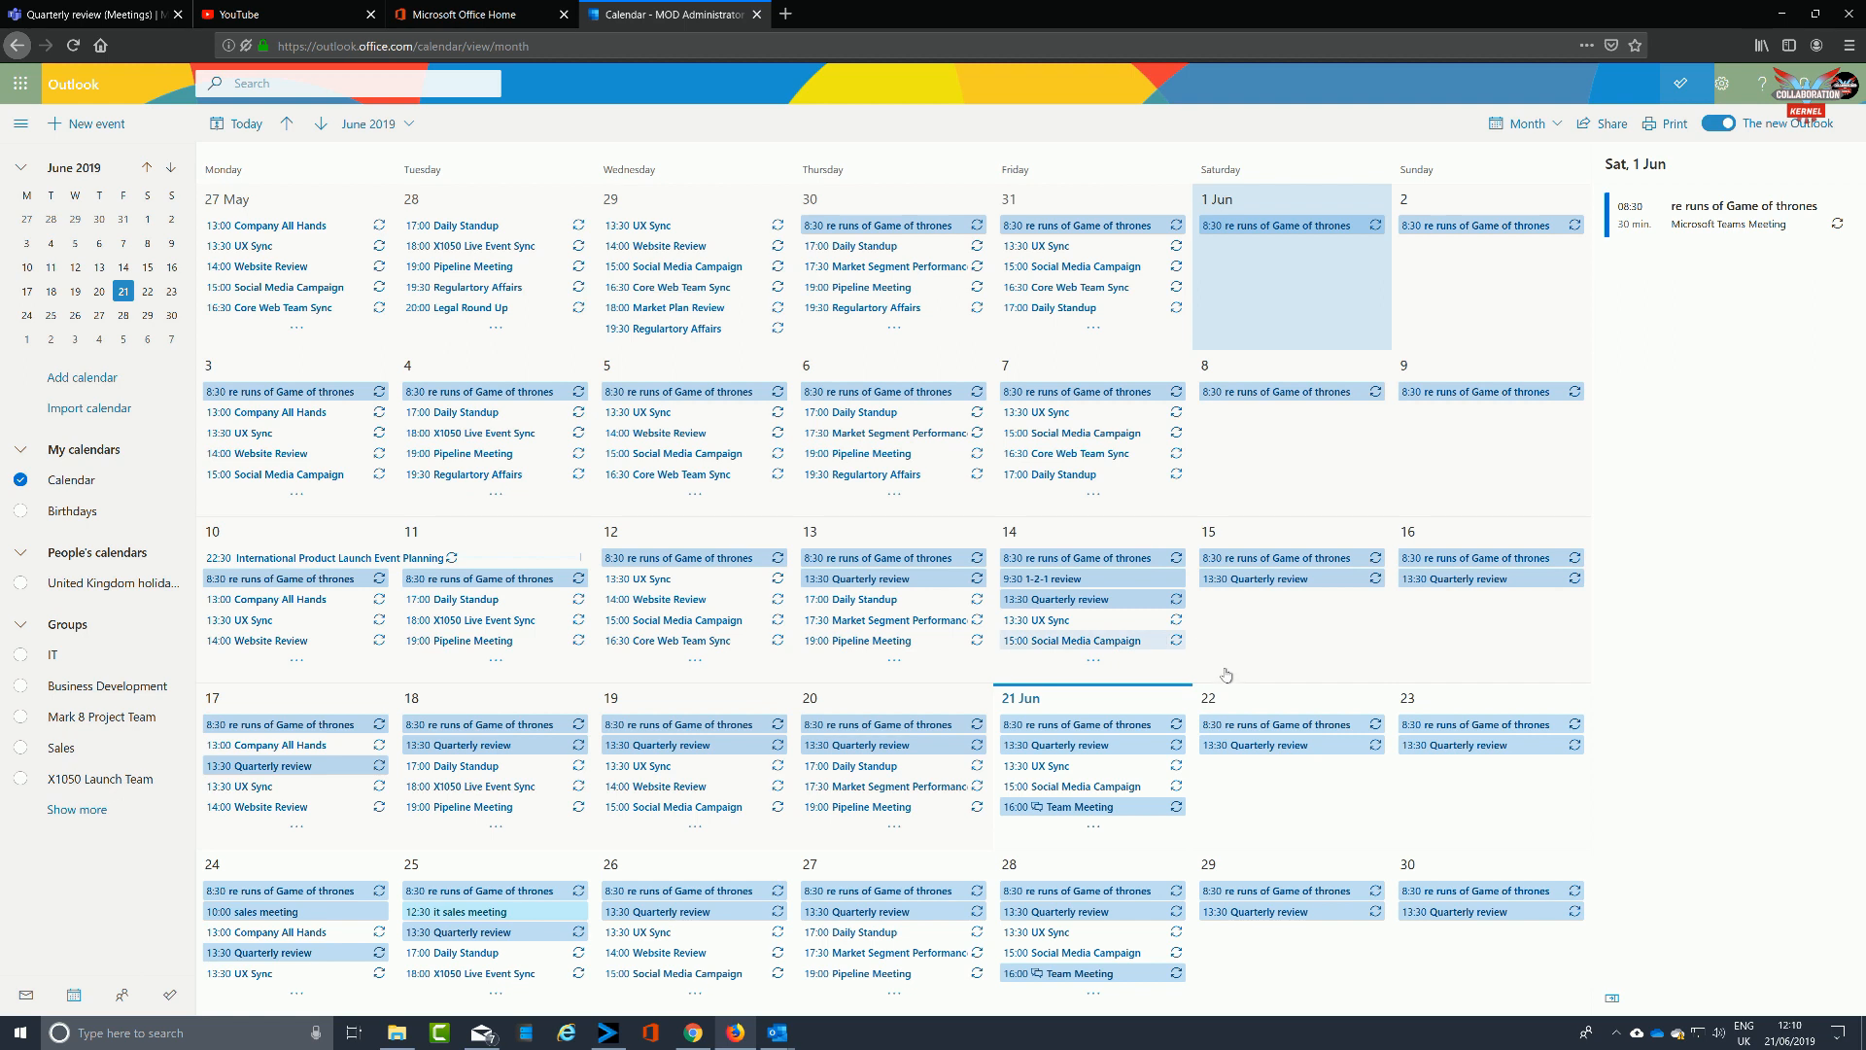
Step: Display the agenda for 21 June and open the summary of "this is a football meeting" to check its details
{"action": "left_click", "coordinate": [1034, 705]}
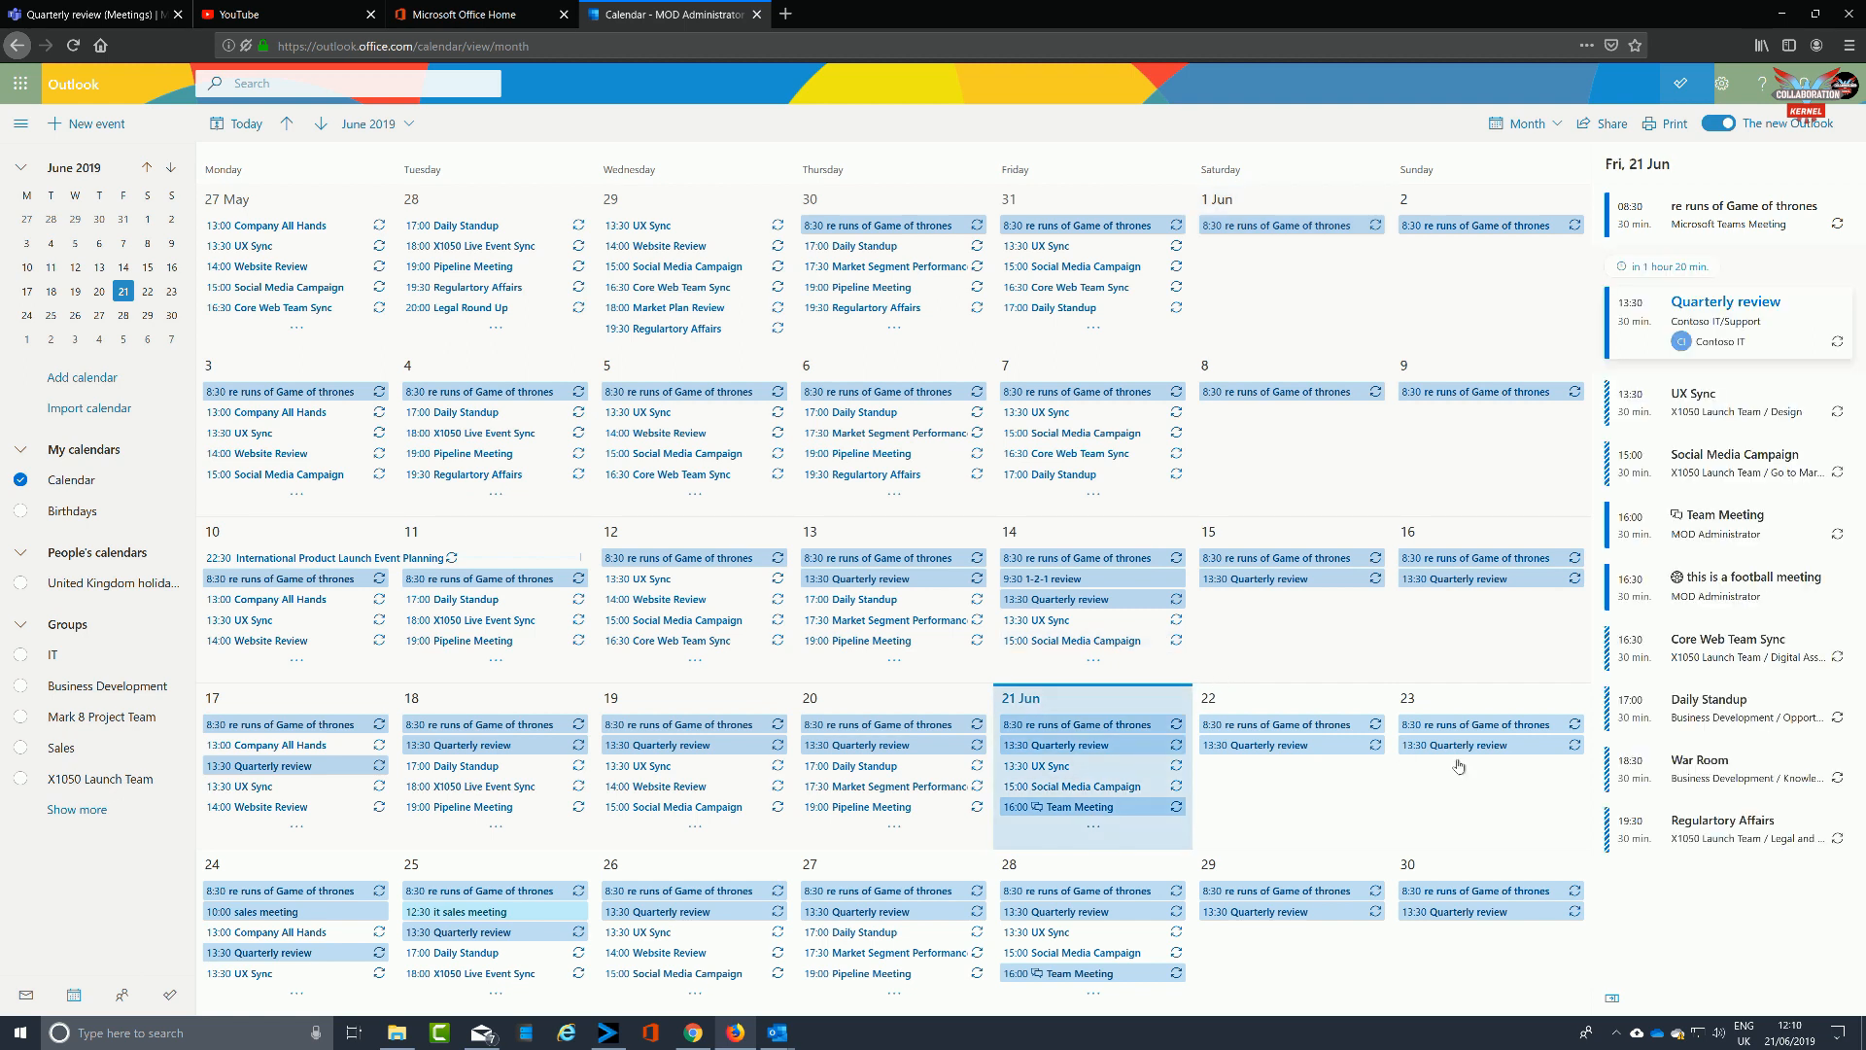
{"action": "left_click", "coordinate": [1034, 705]}
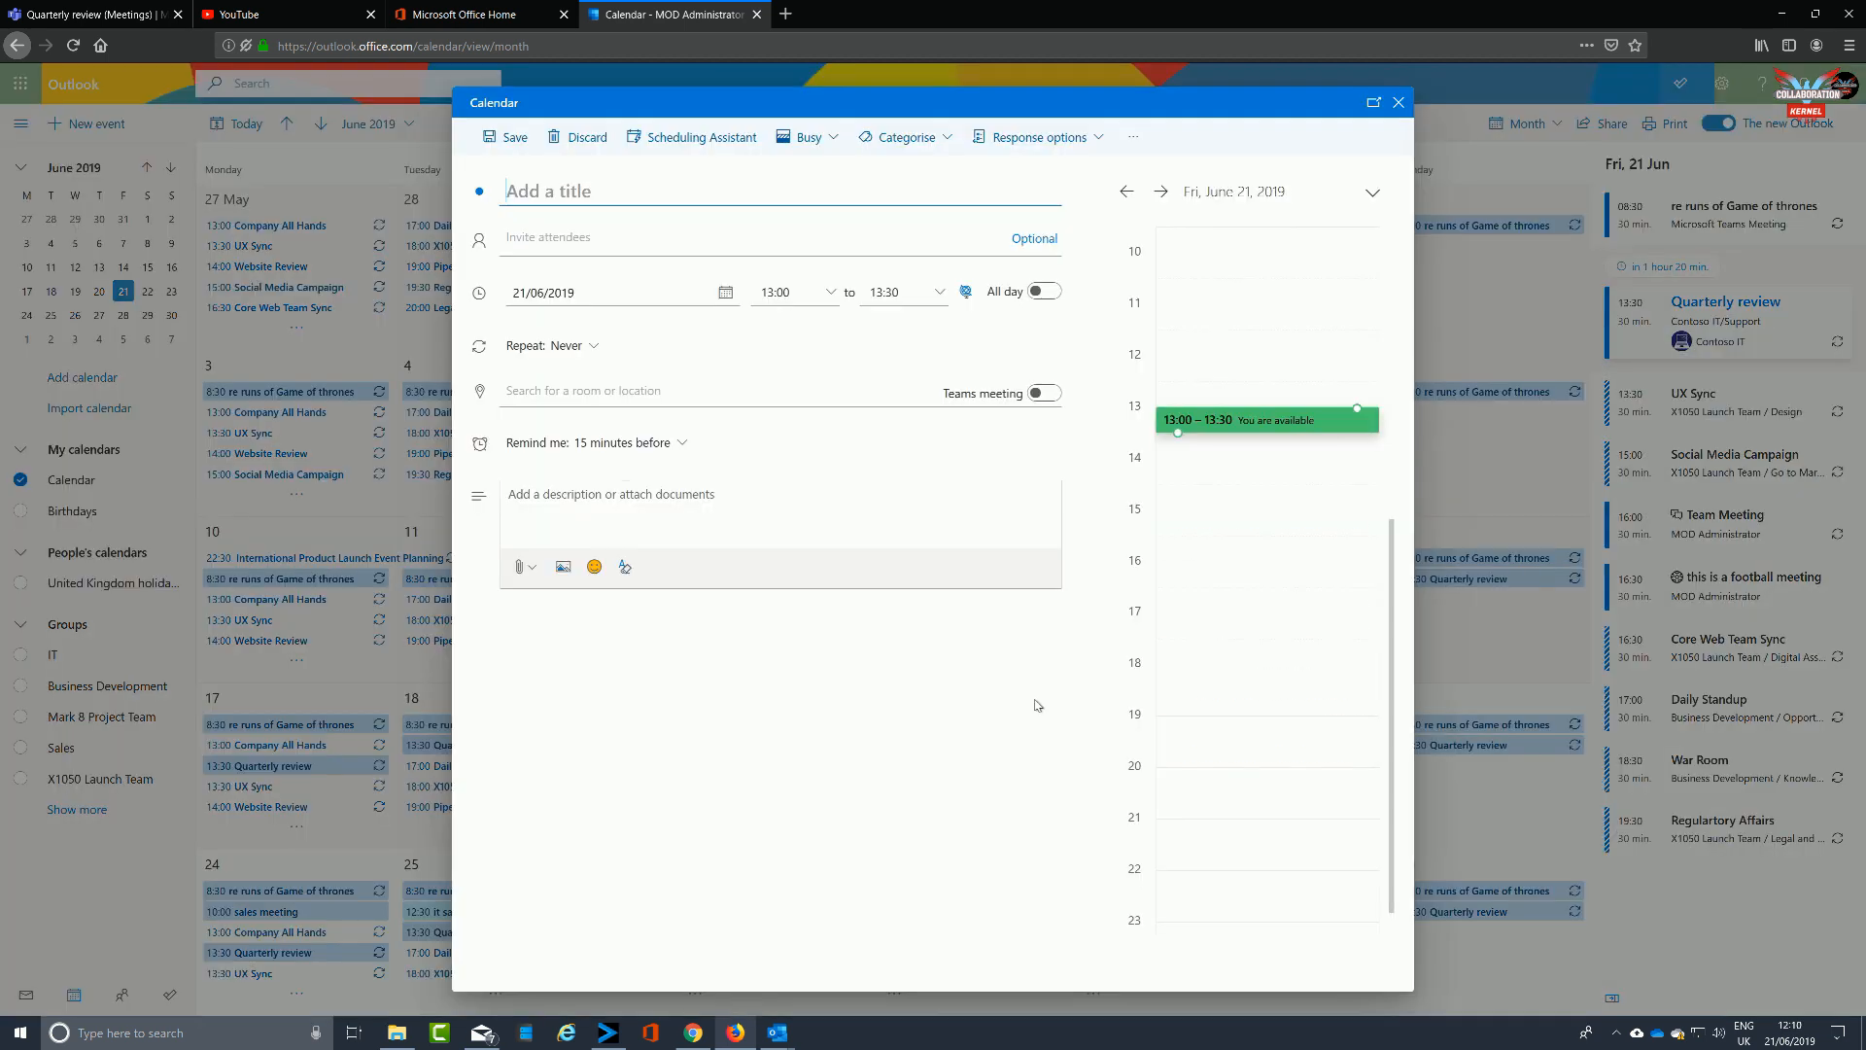
{"action": "left_click", "coordinate": [1398, 102]}
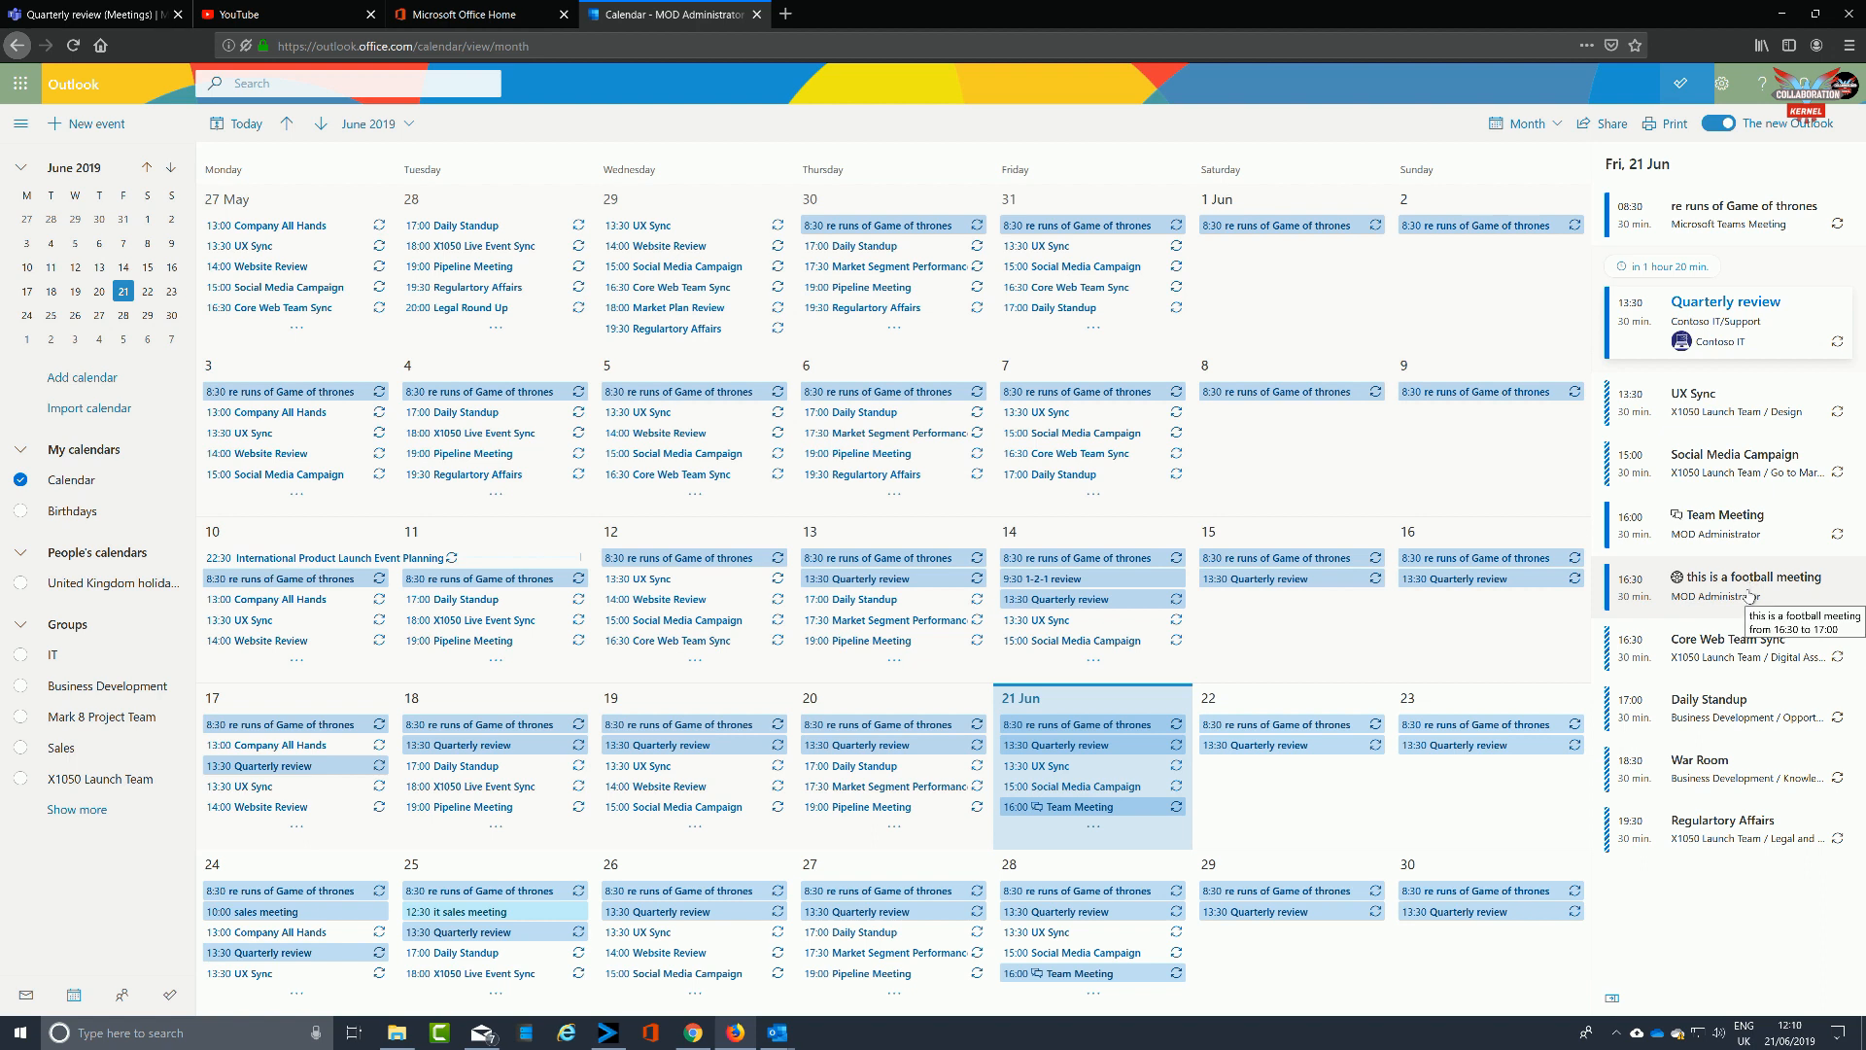
{"action": "right_click", "coordinate": [1099, 832]}
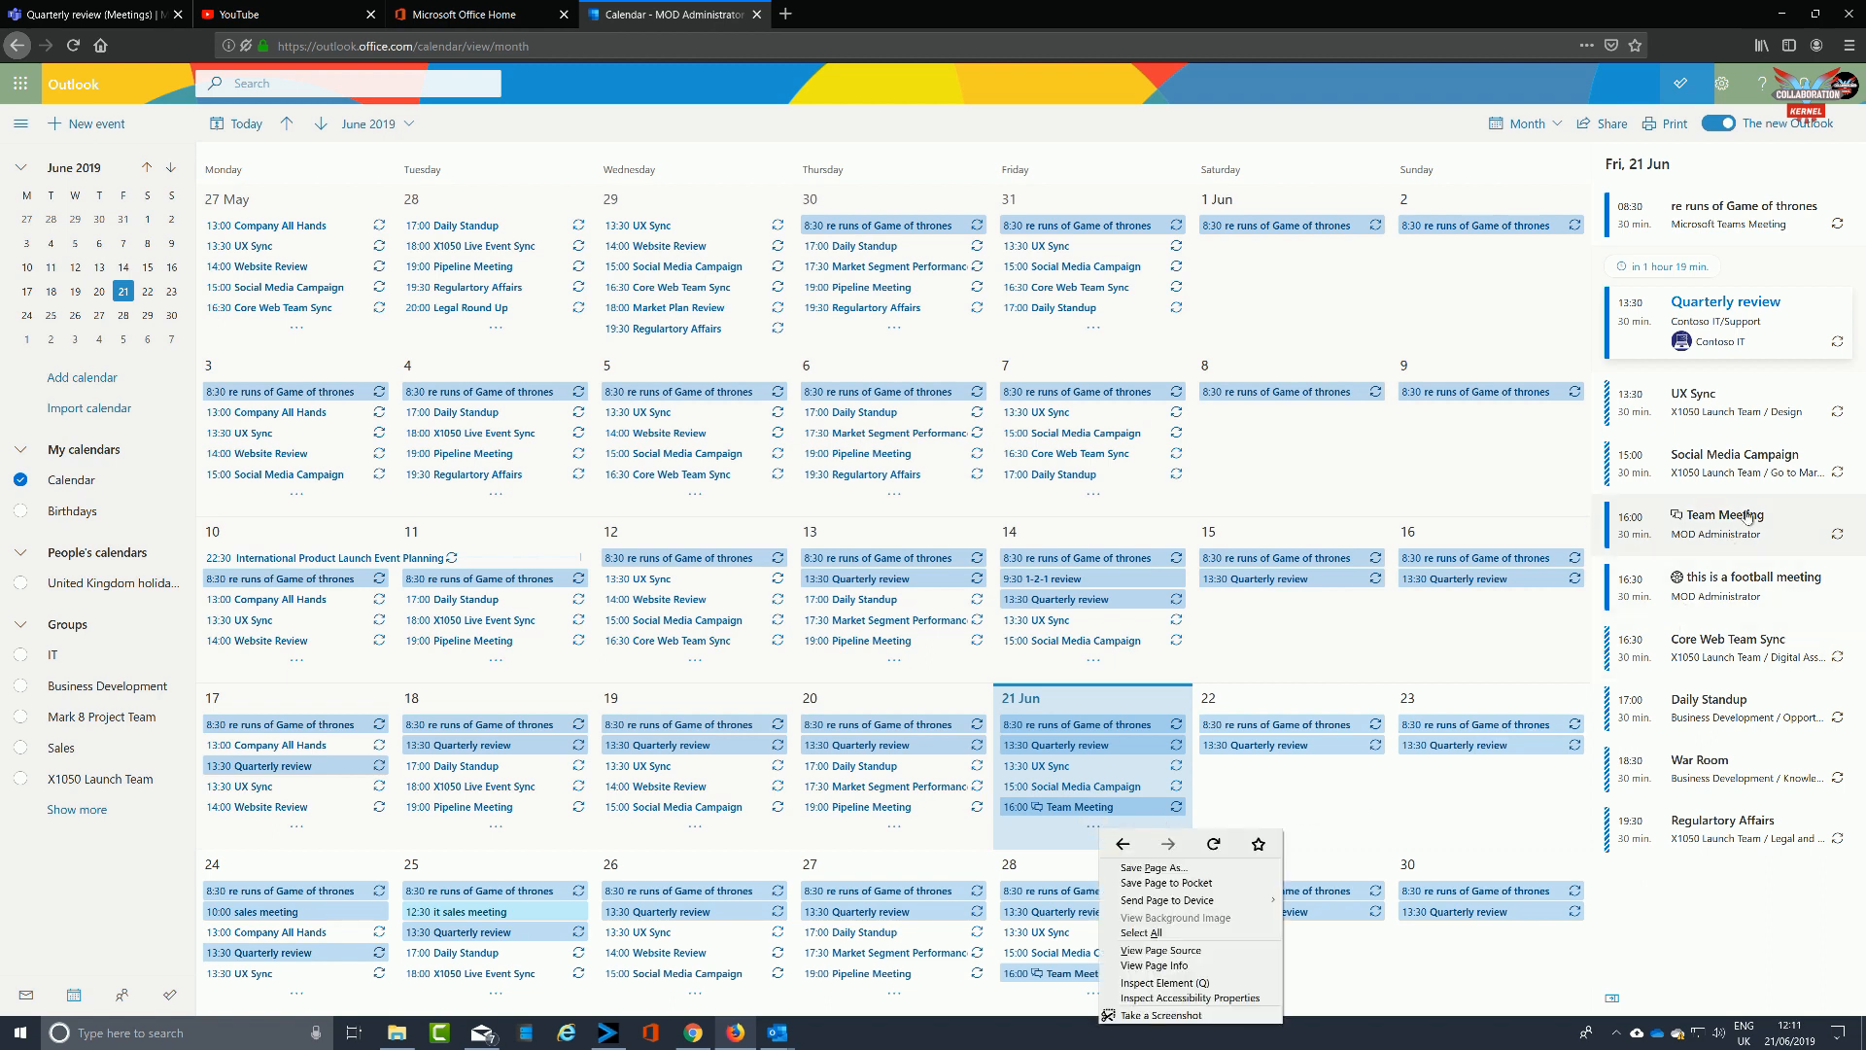
{"action": "left_click", "coordinate": [1764, 596]}
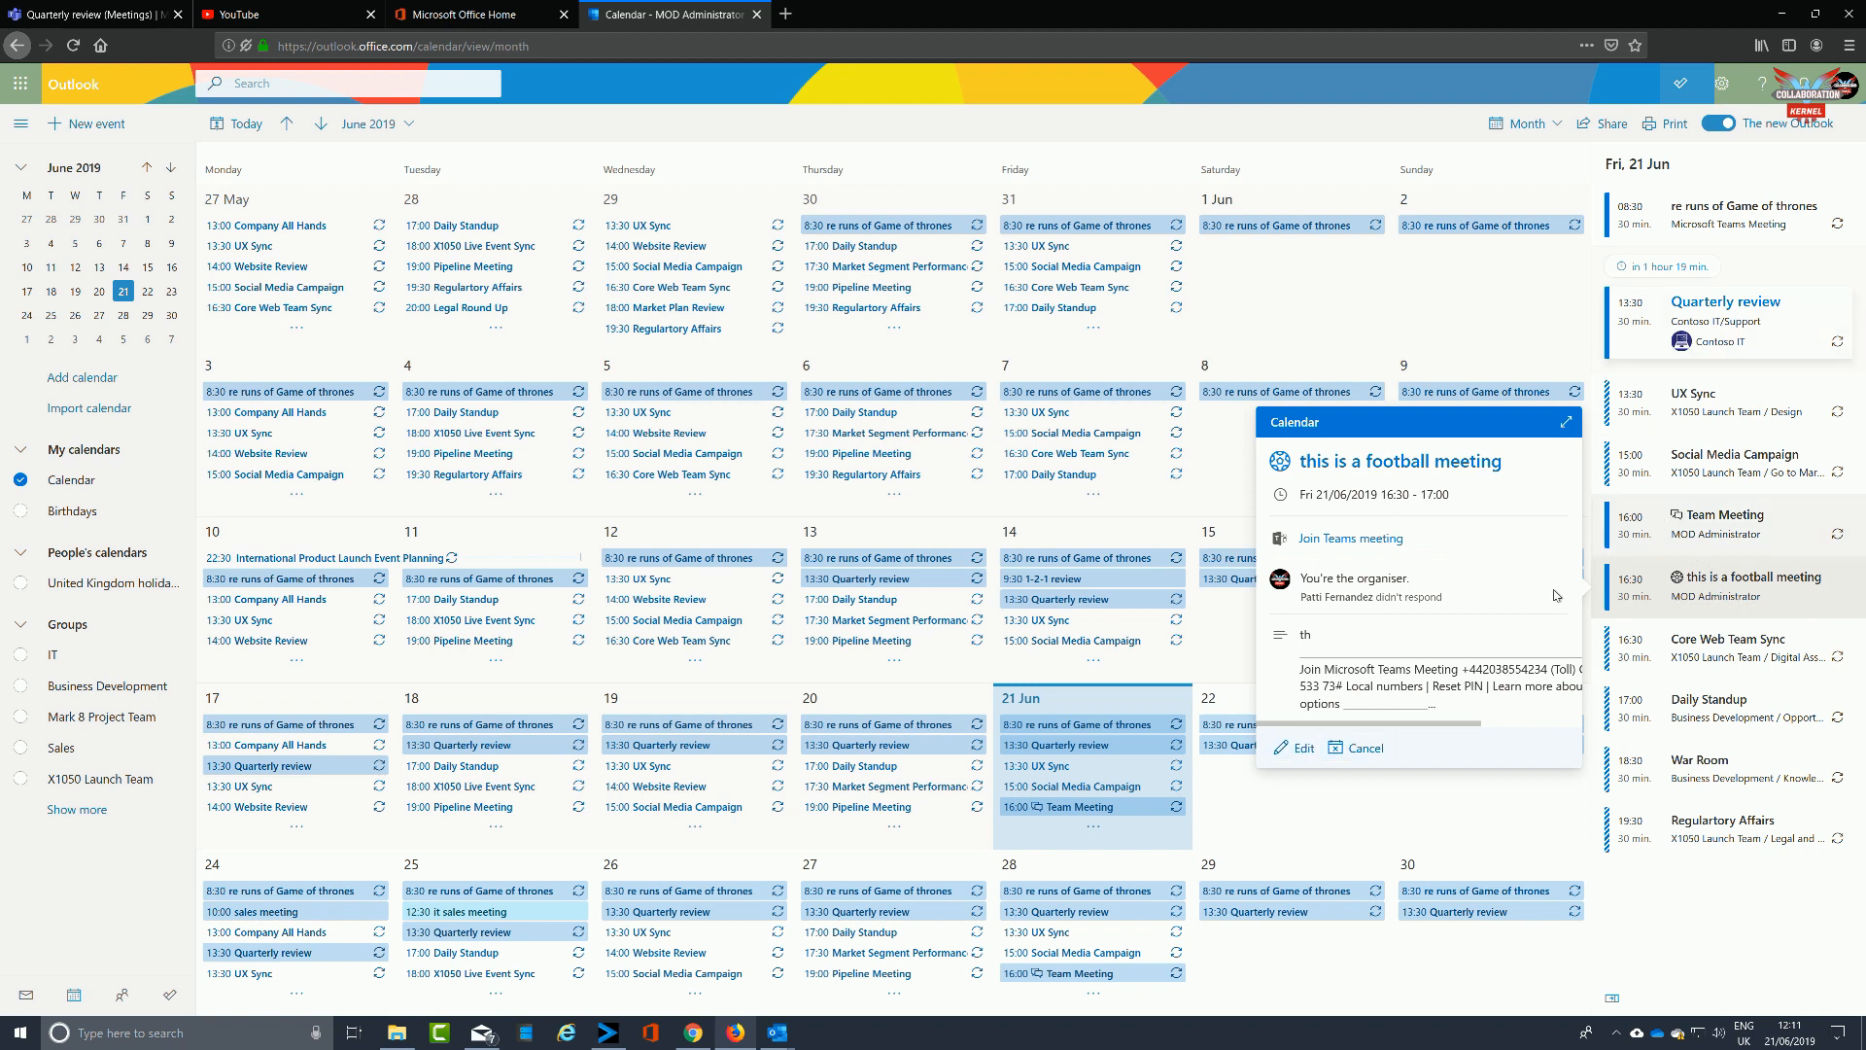
{"action": "left_click", "coordinate": [1443, 114]}
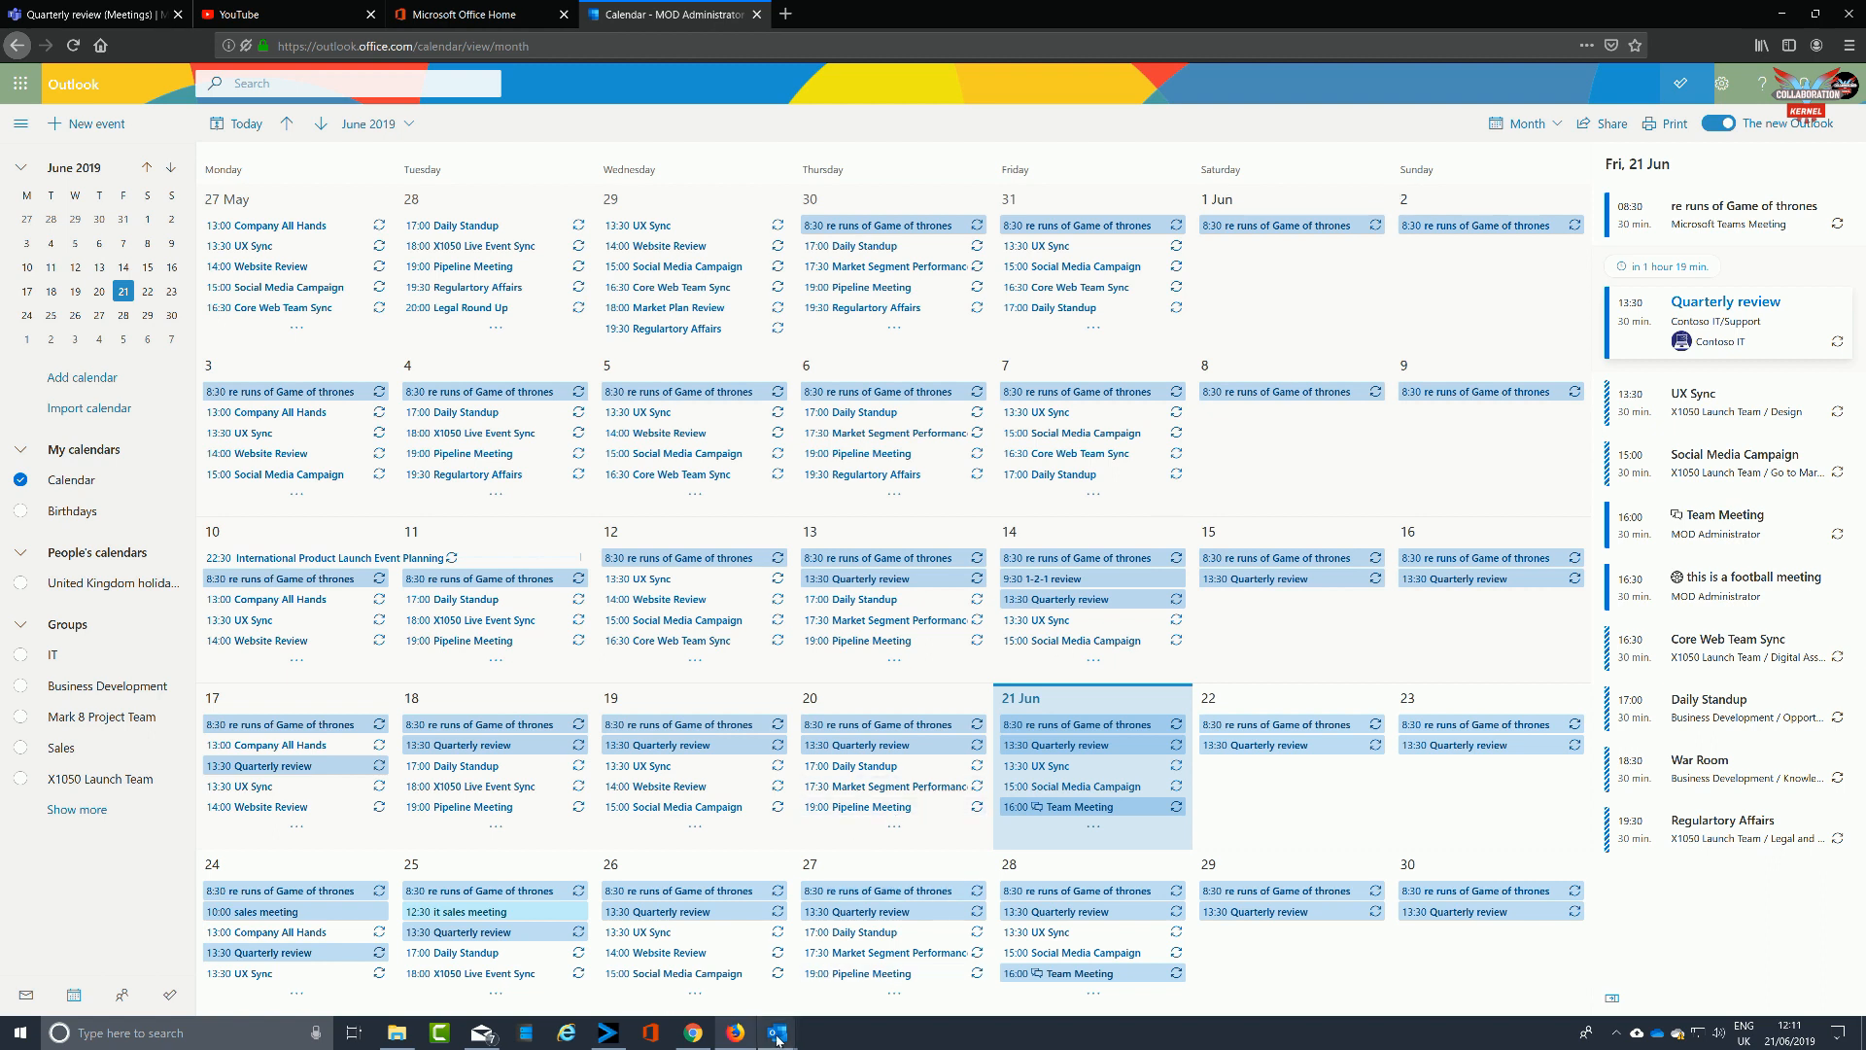
Step: Switch to desktop Outlook, close the it sales meeting window, and open the football meeting on 21 June to check its details
{"action": "mouse_move", "coordinate": [778, 1038]}
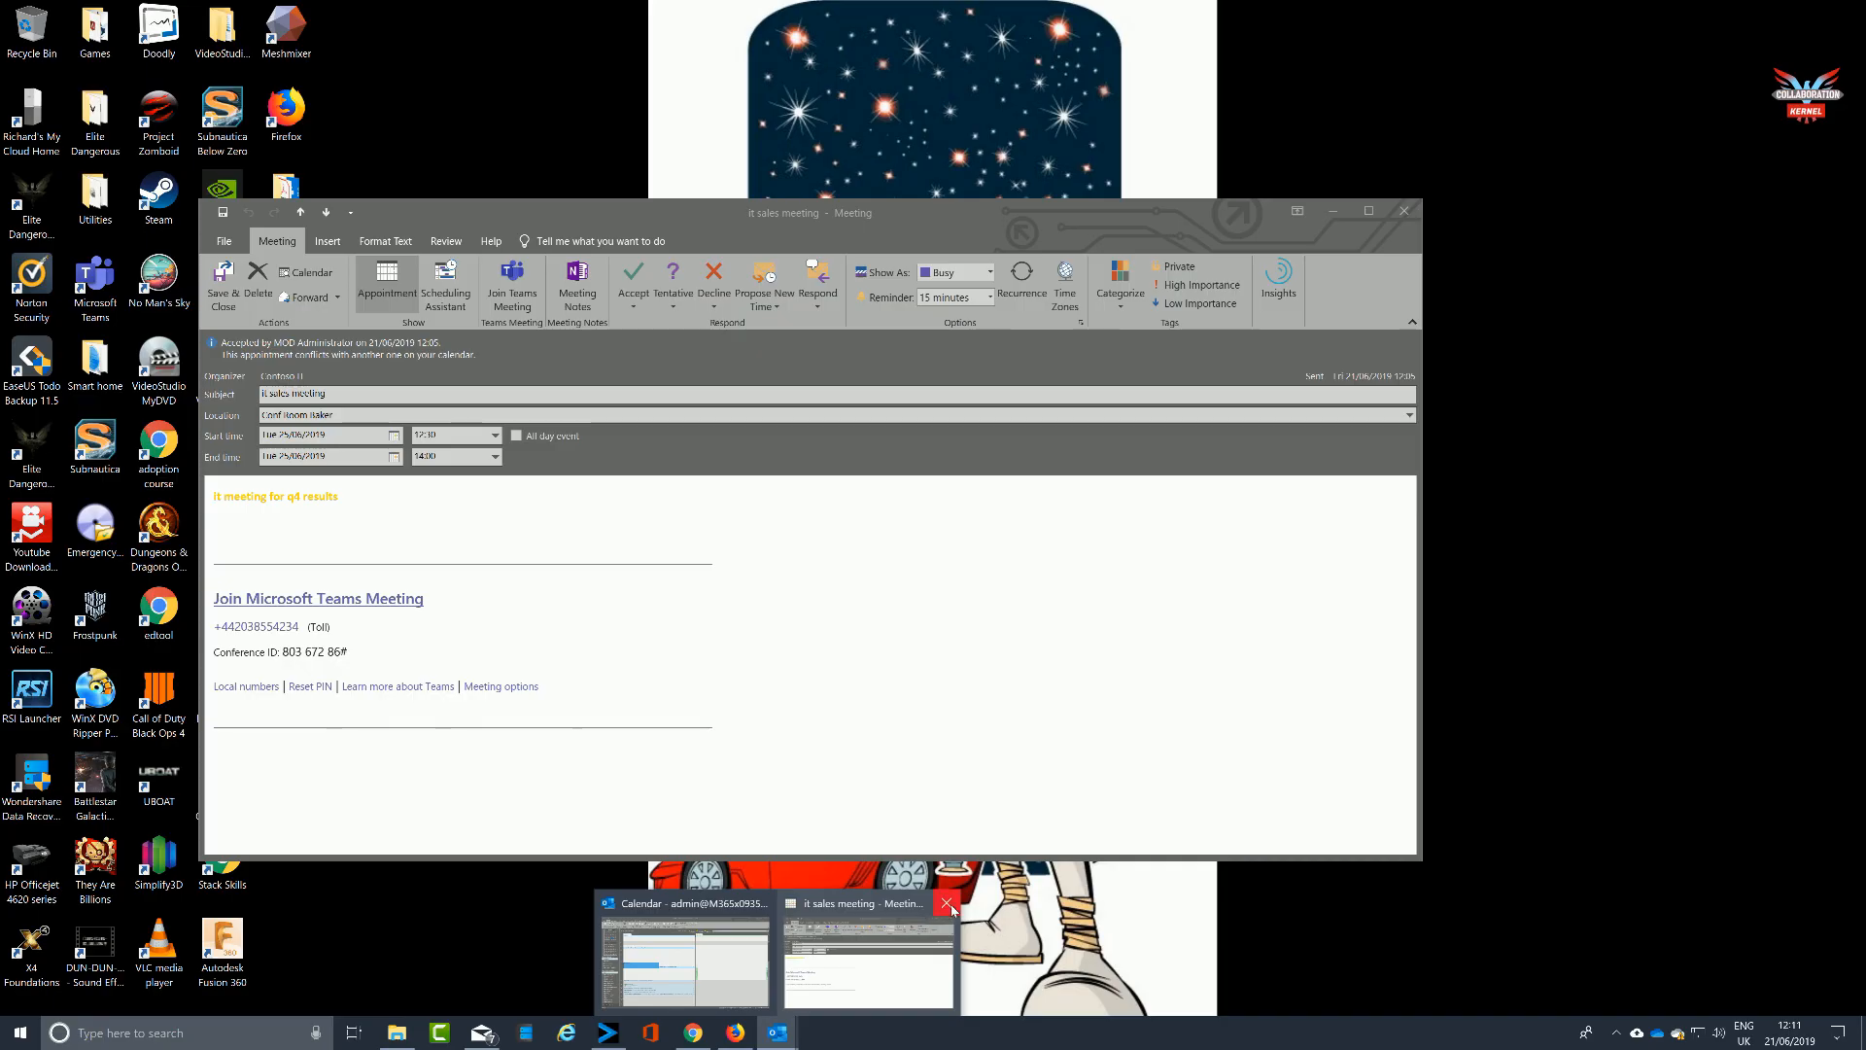
{"action": "left_click", "coordinate": [949, 904]}
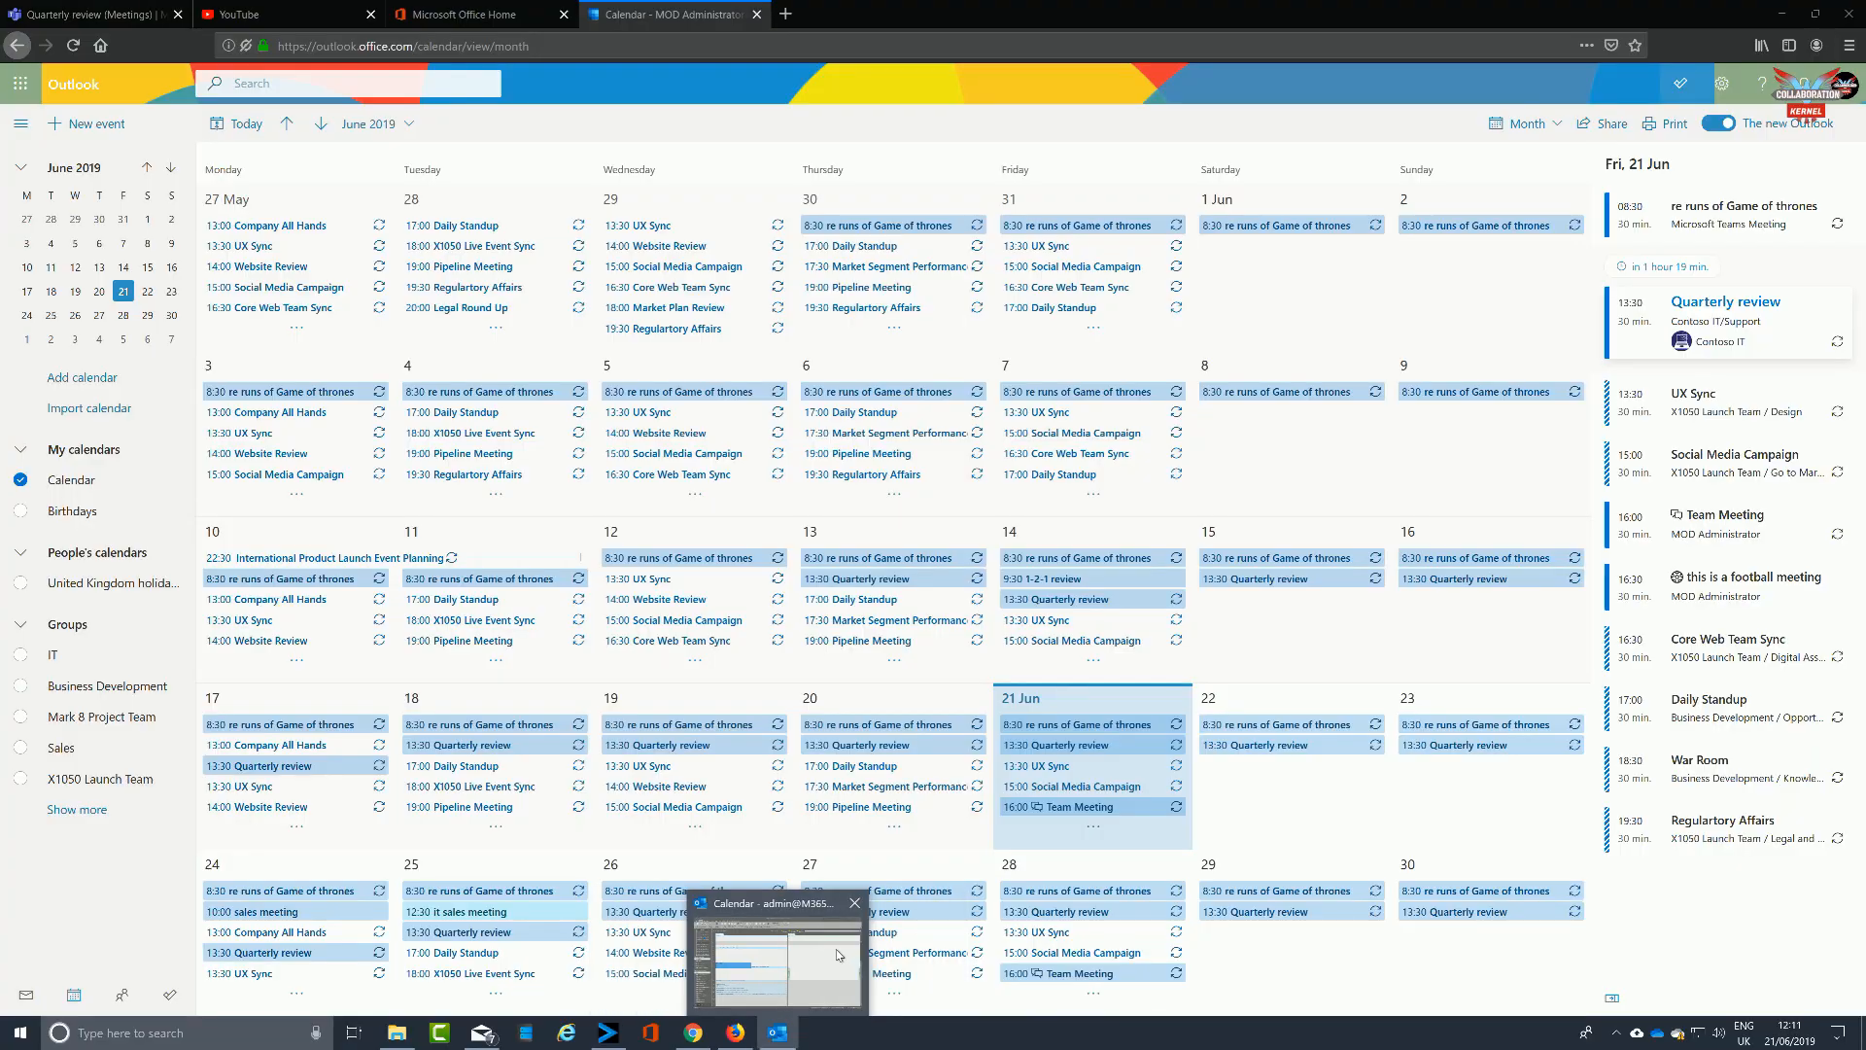
{"action": "left_click", "coordinate": [837, 952]}
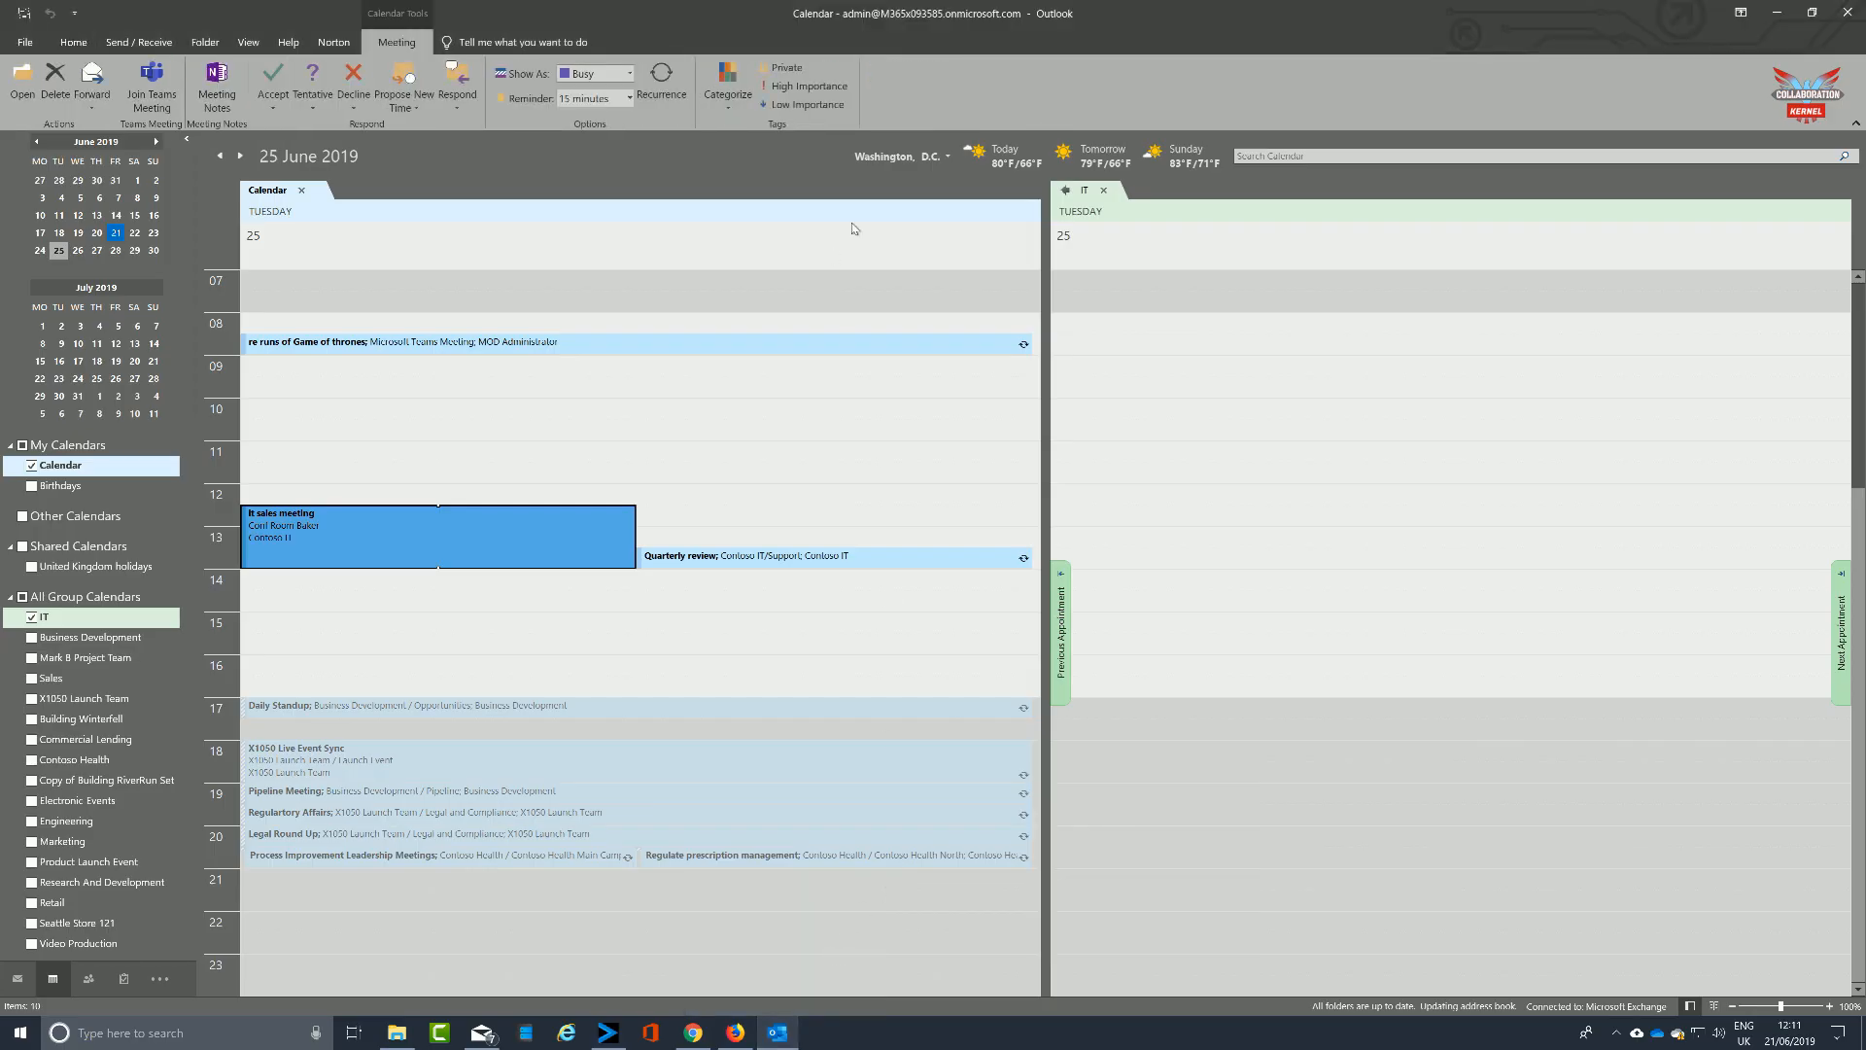
{"action": "left_click", "coordinate": [78, 44]}
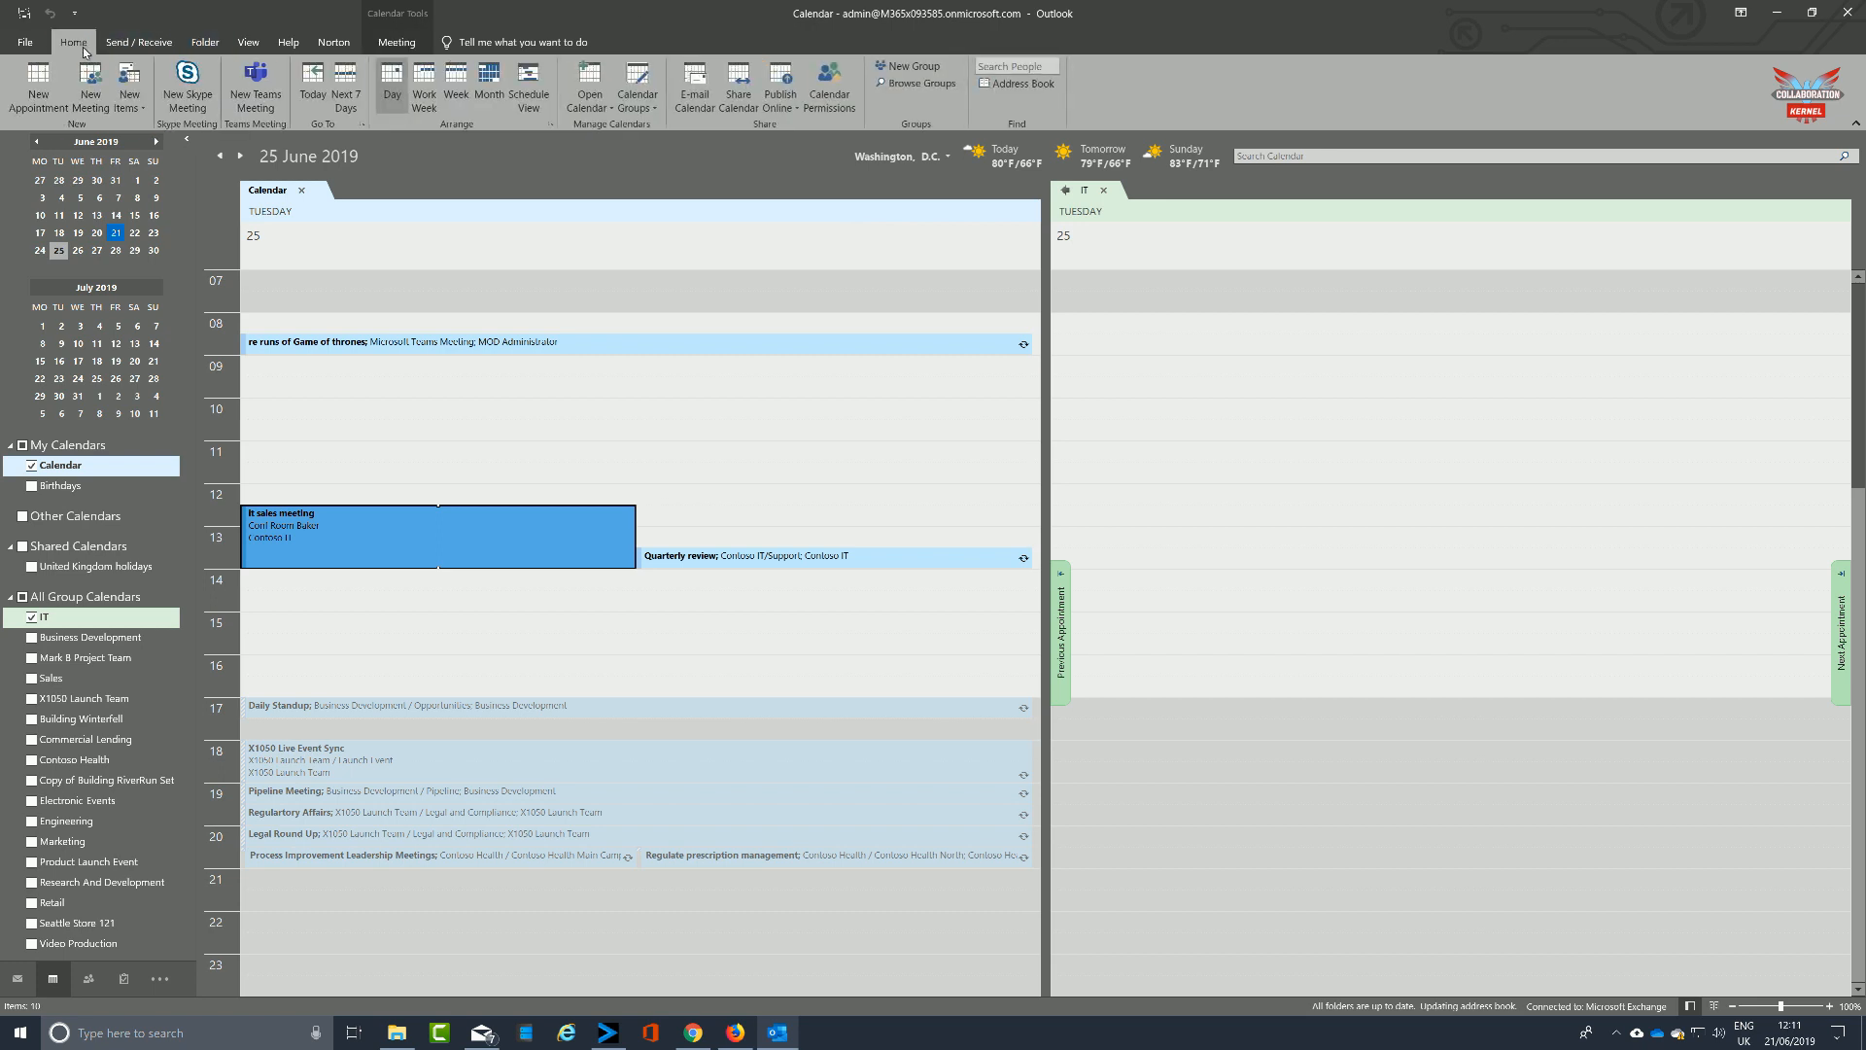
{"action": "left_click", "coordinate": [160, 52]}
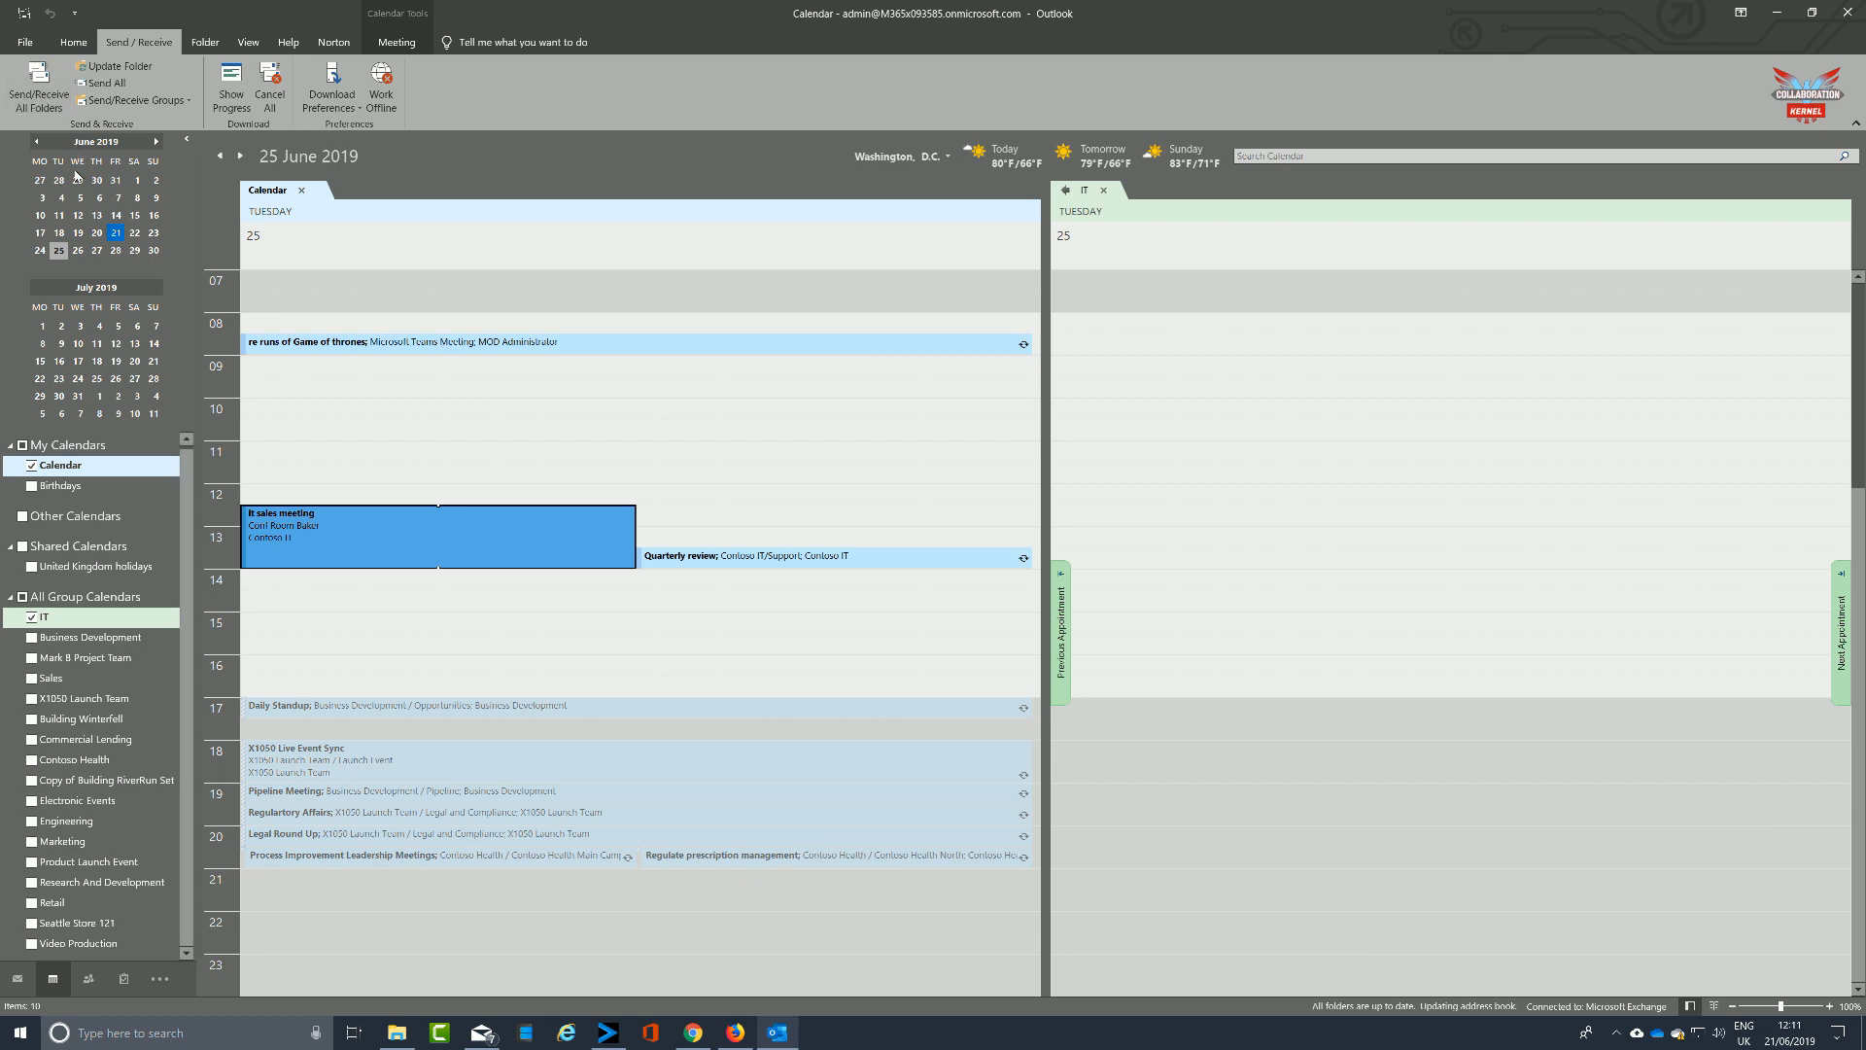
{"action": "left_click", "coordinate": [121, 239]}
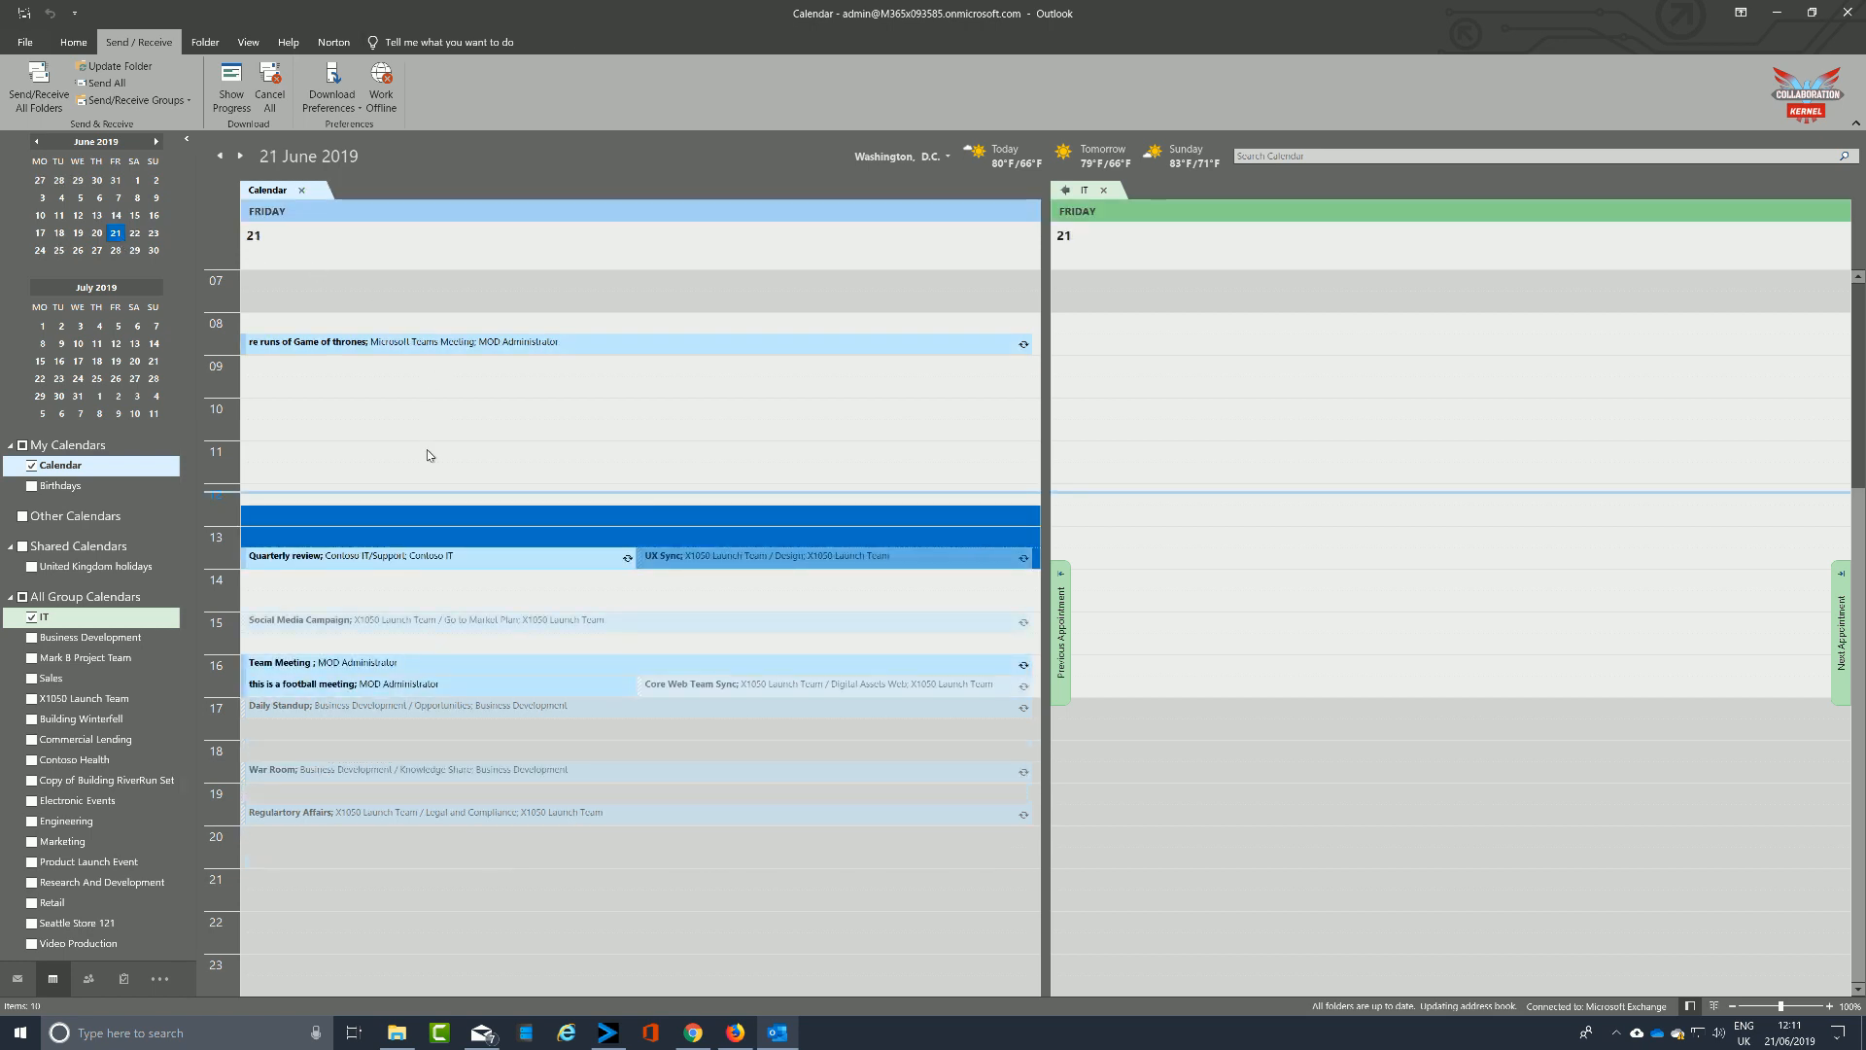
{"action": "double_click", "coordinate": [347, 689]}
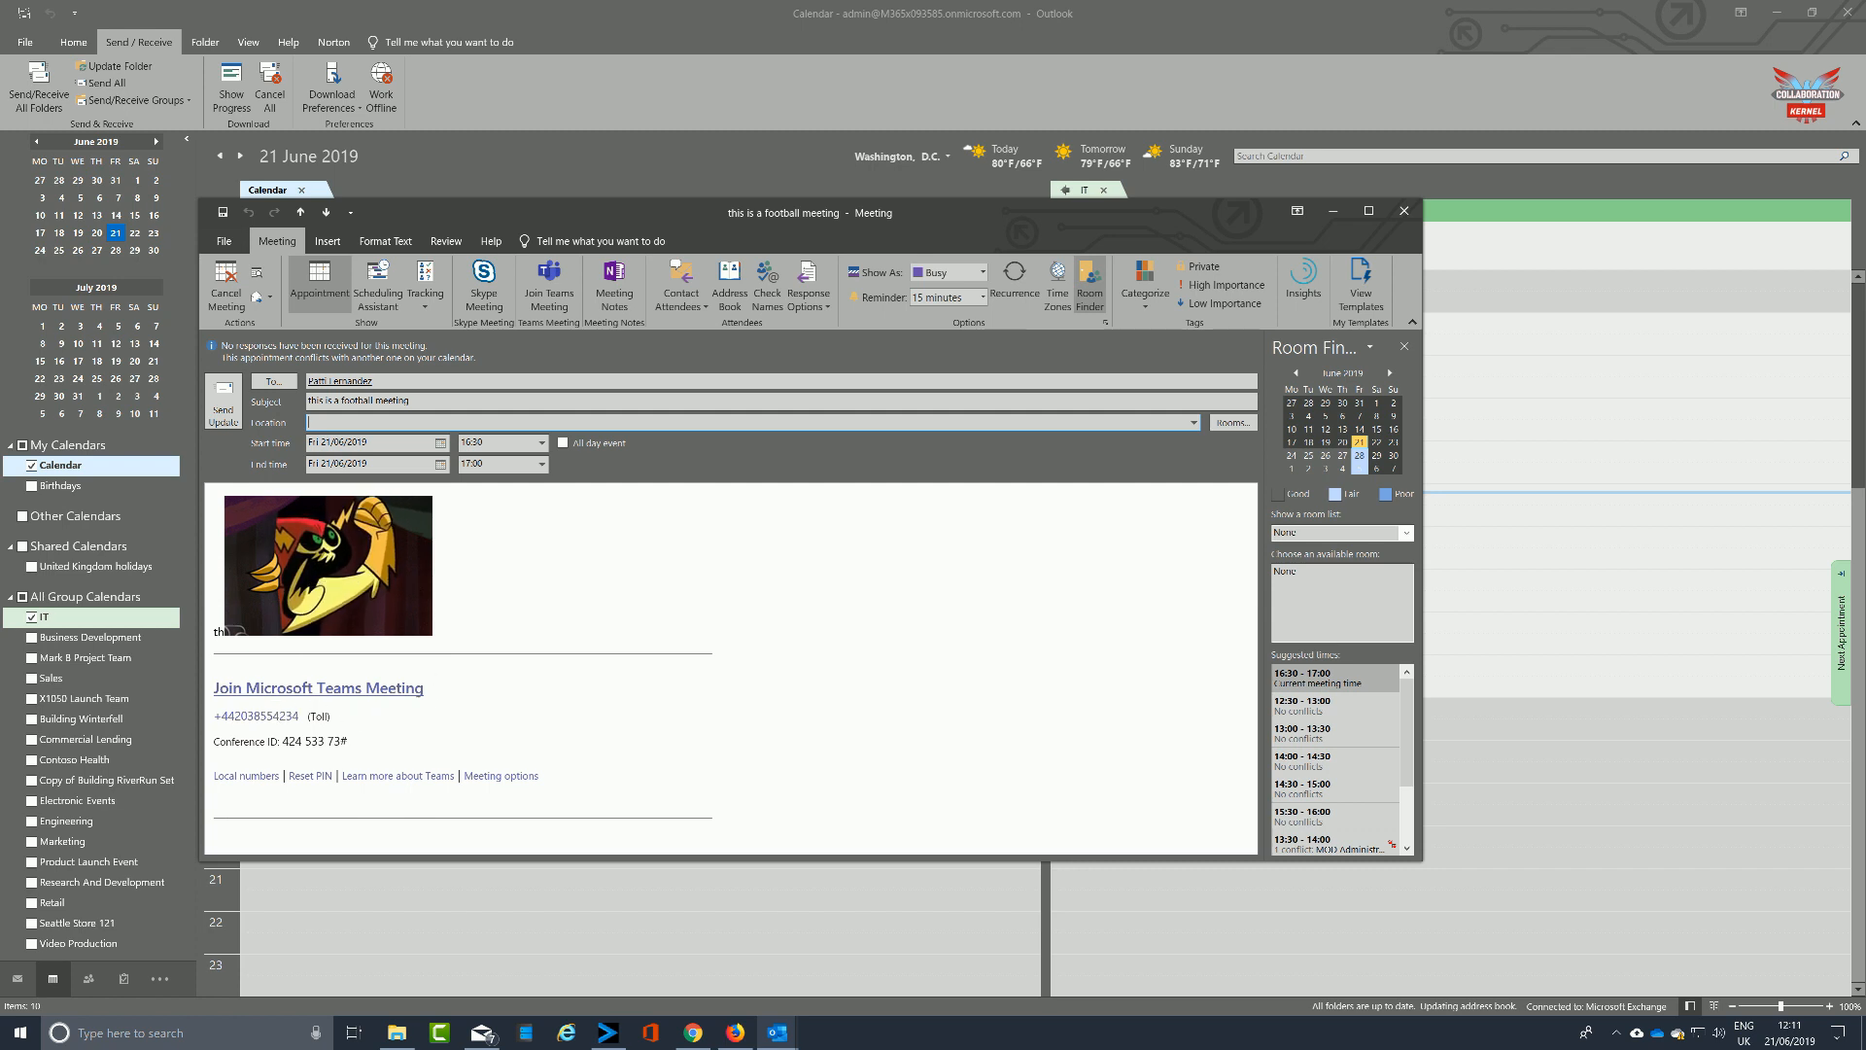
{"action": "left_click", "coordinate": [1403, 211]}
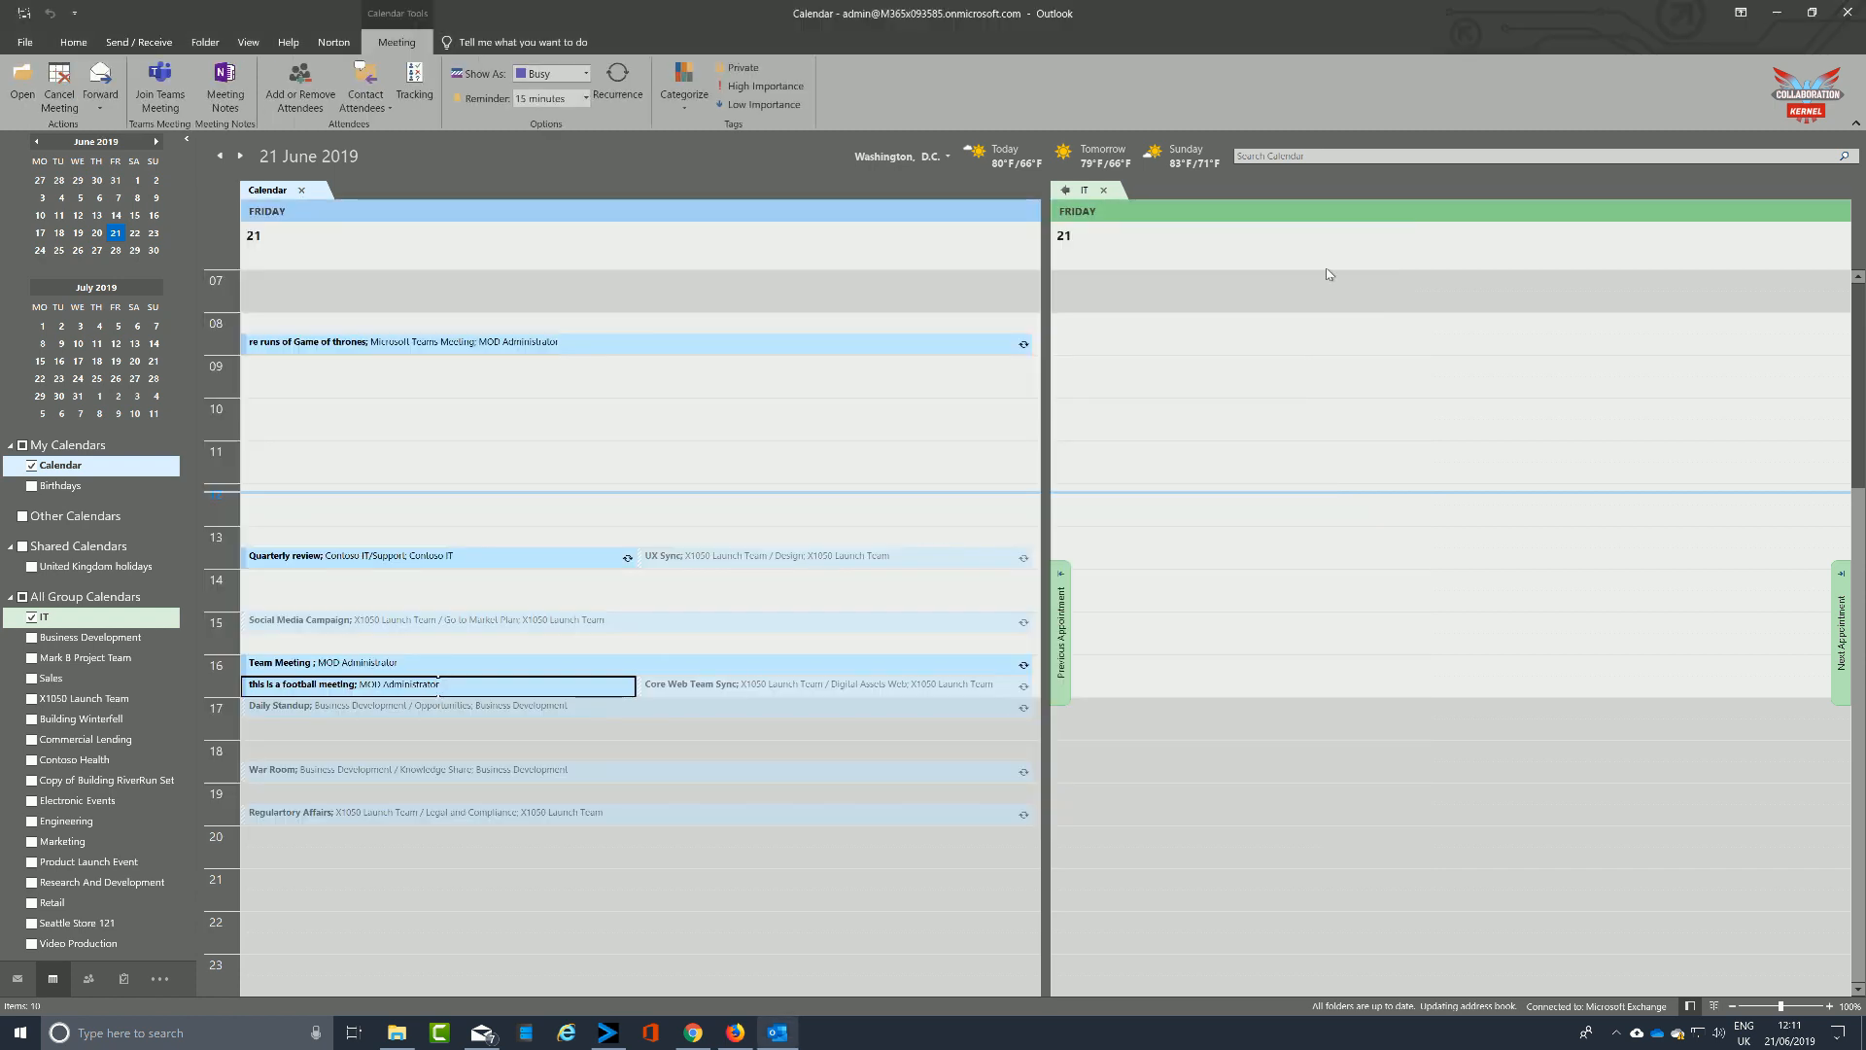
Step: Switch to Microsoft Teams in the browser and show today's schedule under Meetings to check for the football meeting
{"action": "left_click", "coordinate": [734, 1033]}
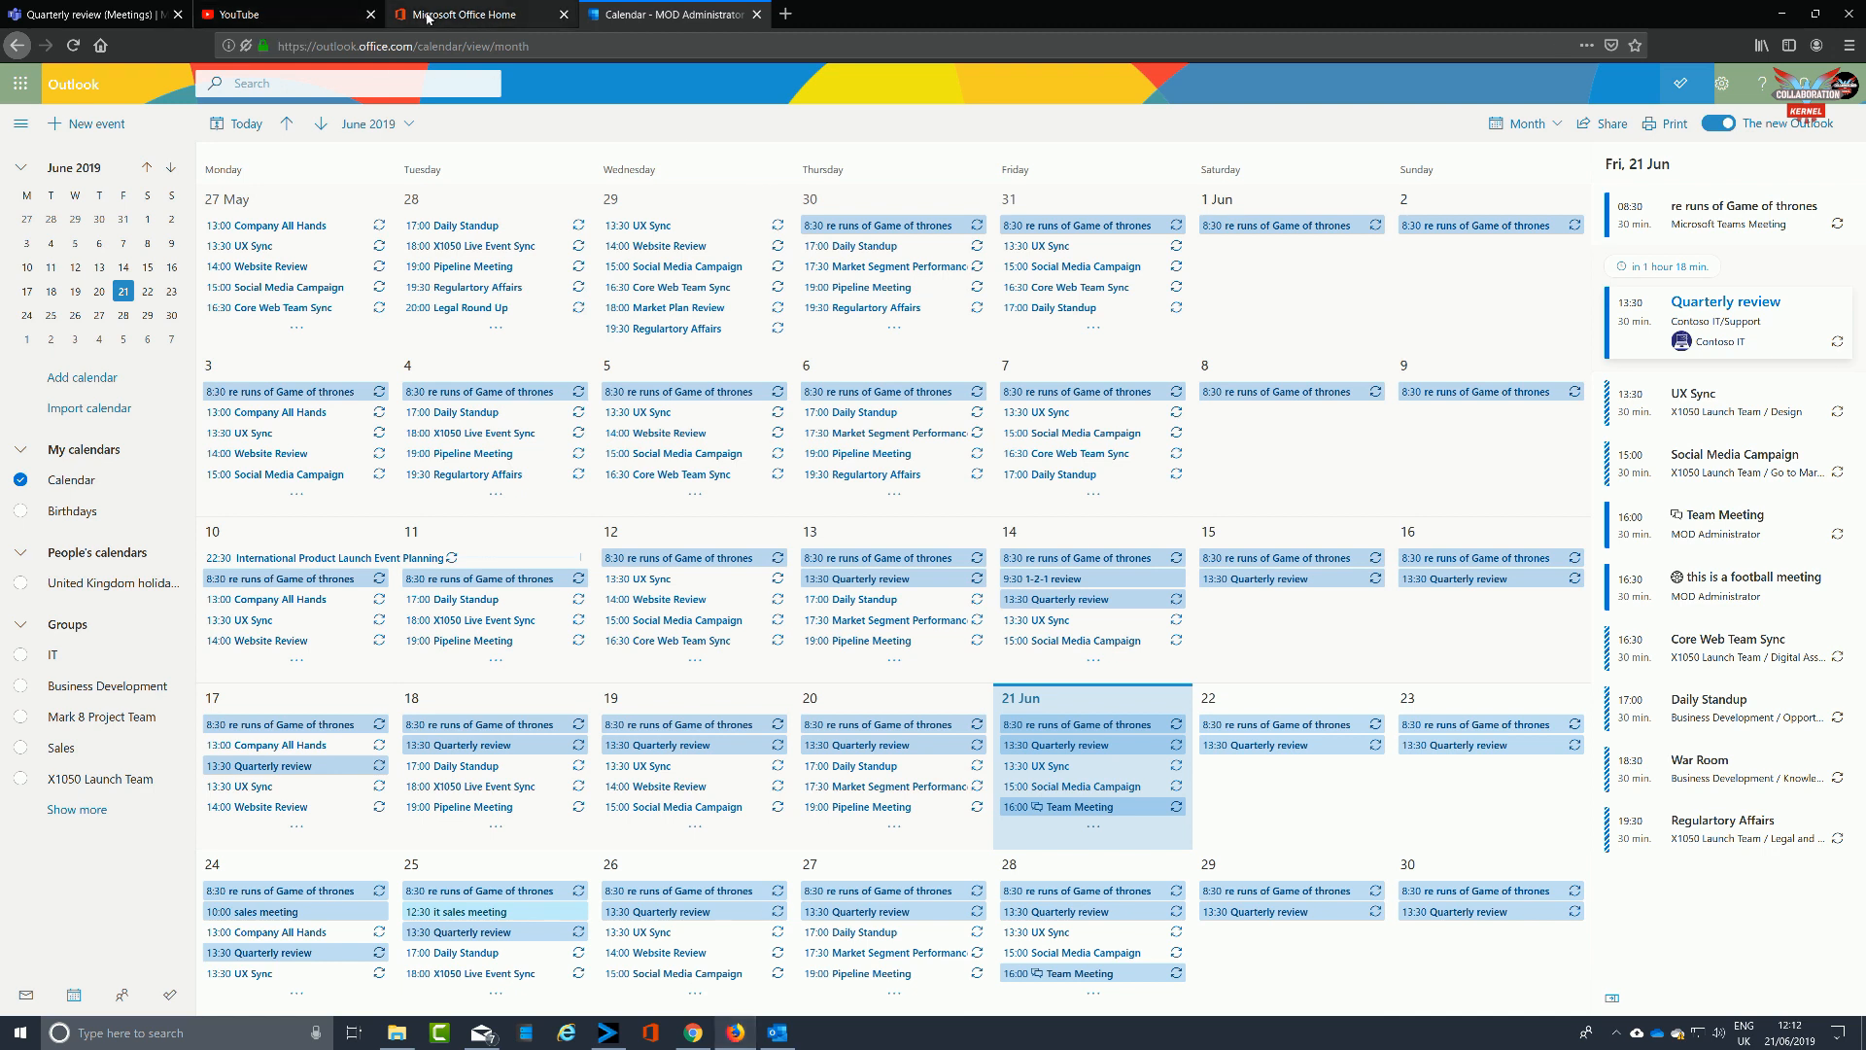
{"action": "left_click", "coordinate": [117, 15]}
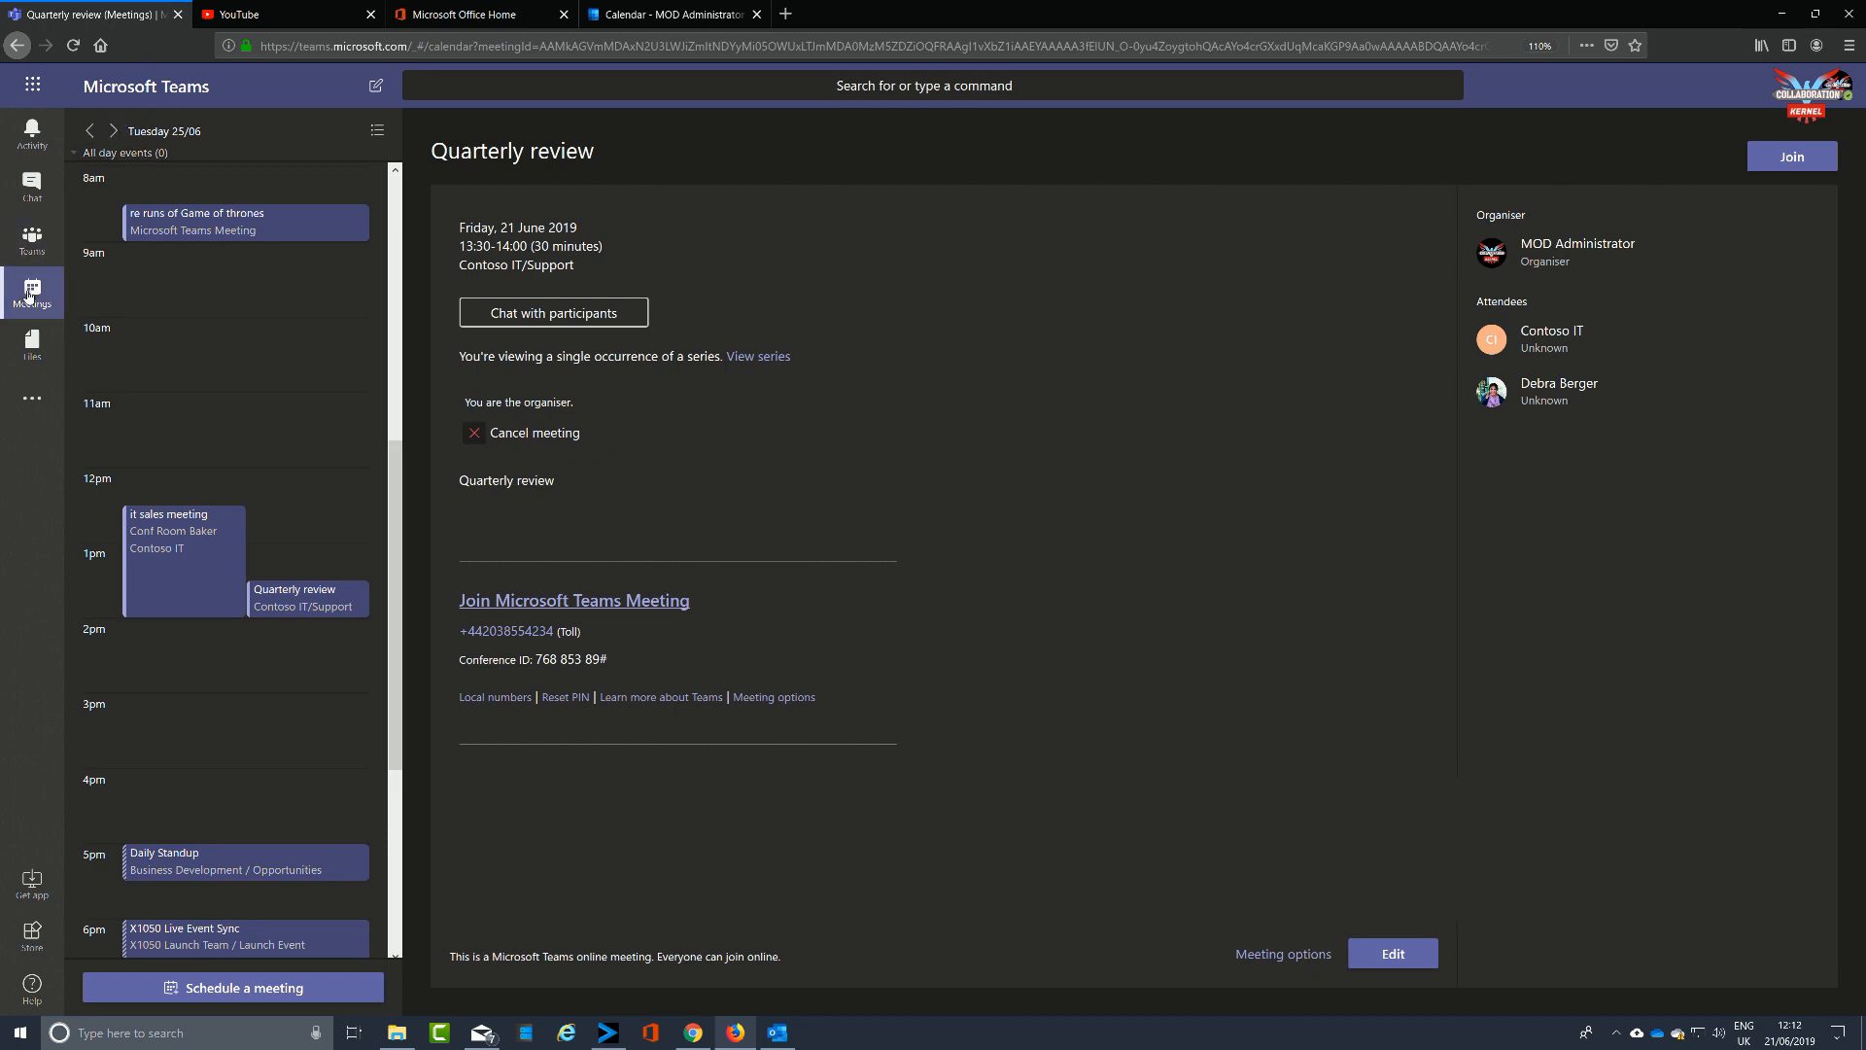
{"action": "left_click", "coordinate": [89, 132]}
{"action": "left_click", "coordinate": [89, 131]}
{"action": "left_click", "coordinate": [89, 131]}
{"action": "left_click", "coordinate": [89, 132]}
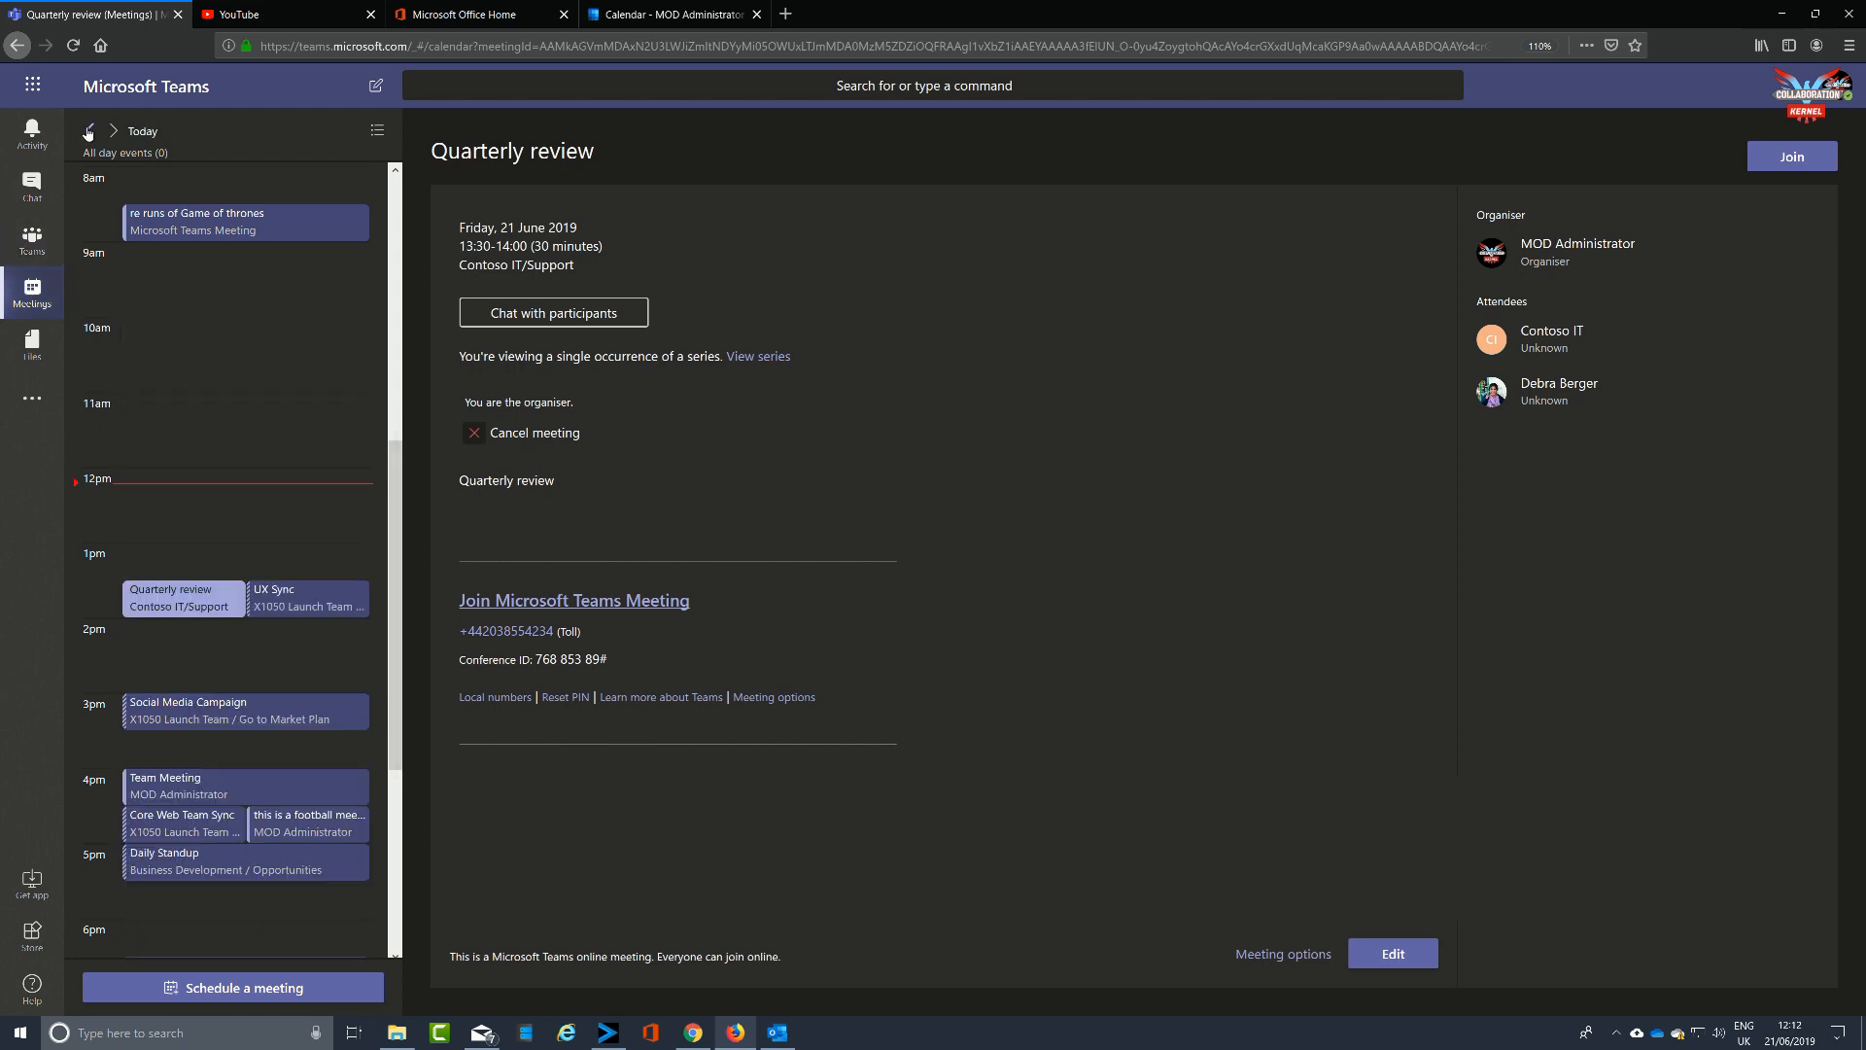
{"action": "left_click", "coordinate": [113, 132]}
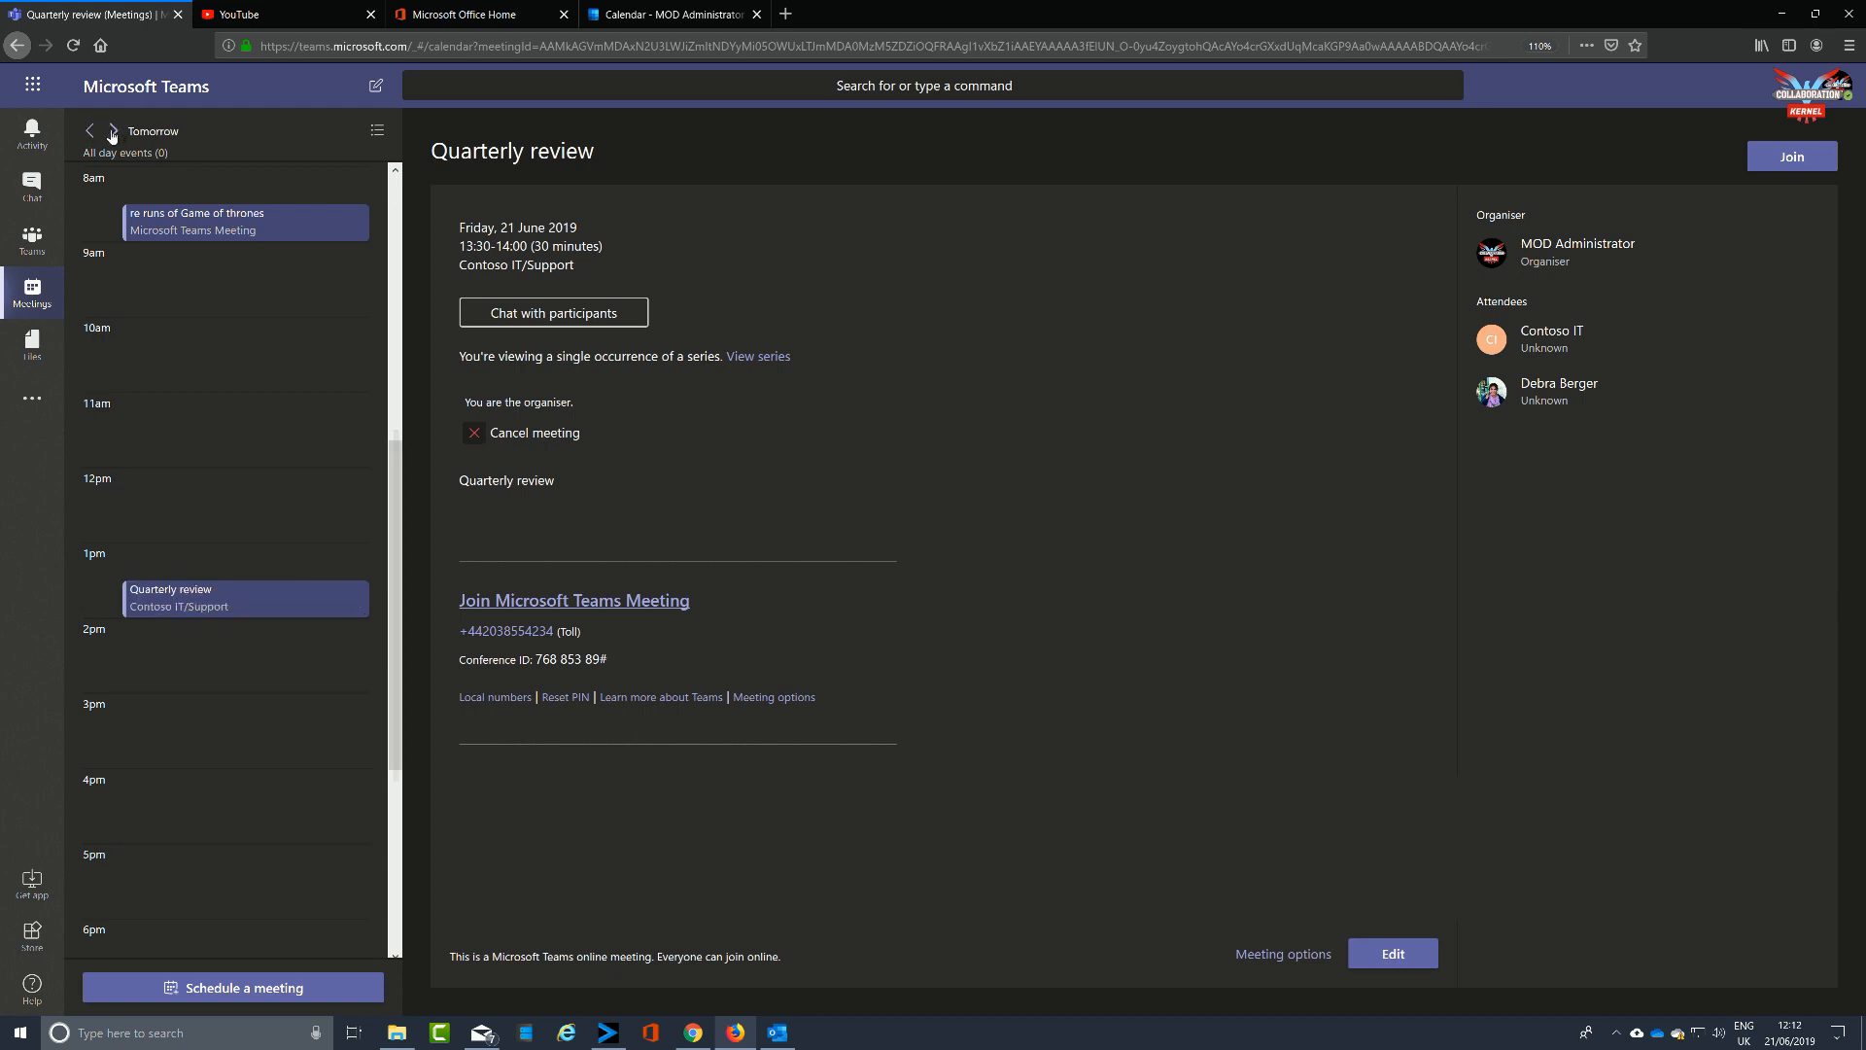
{"action": "scroll", "coordinate": [230, 696], "scroll_direction": "down", "scroll_amount": 4}
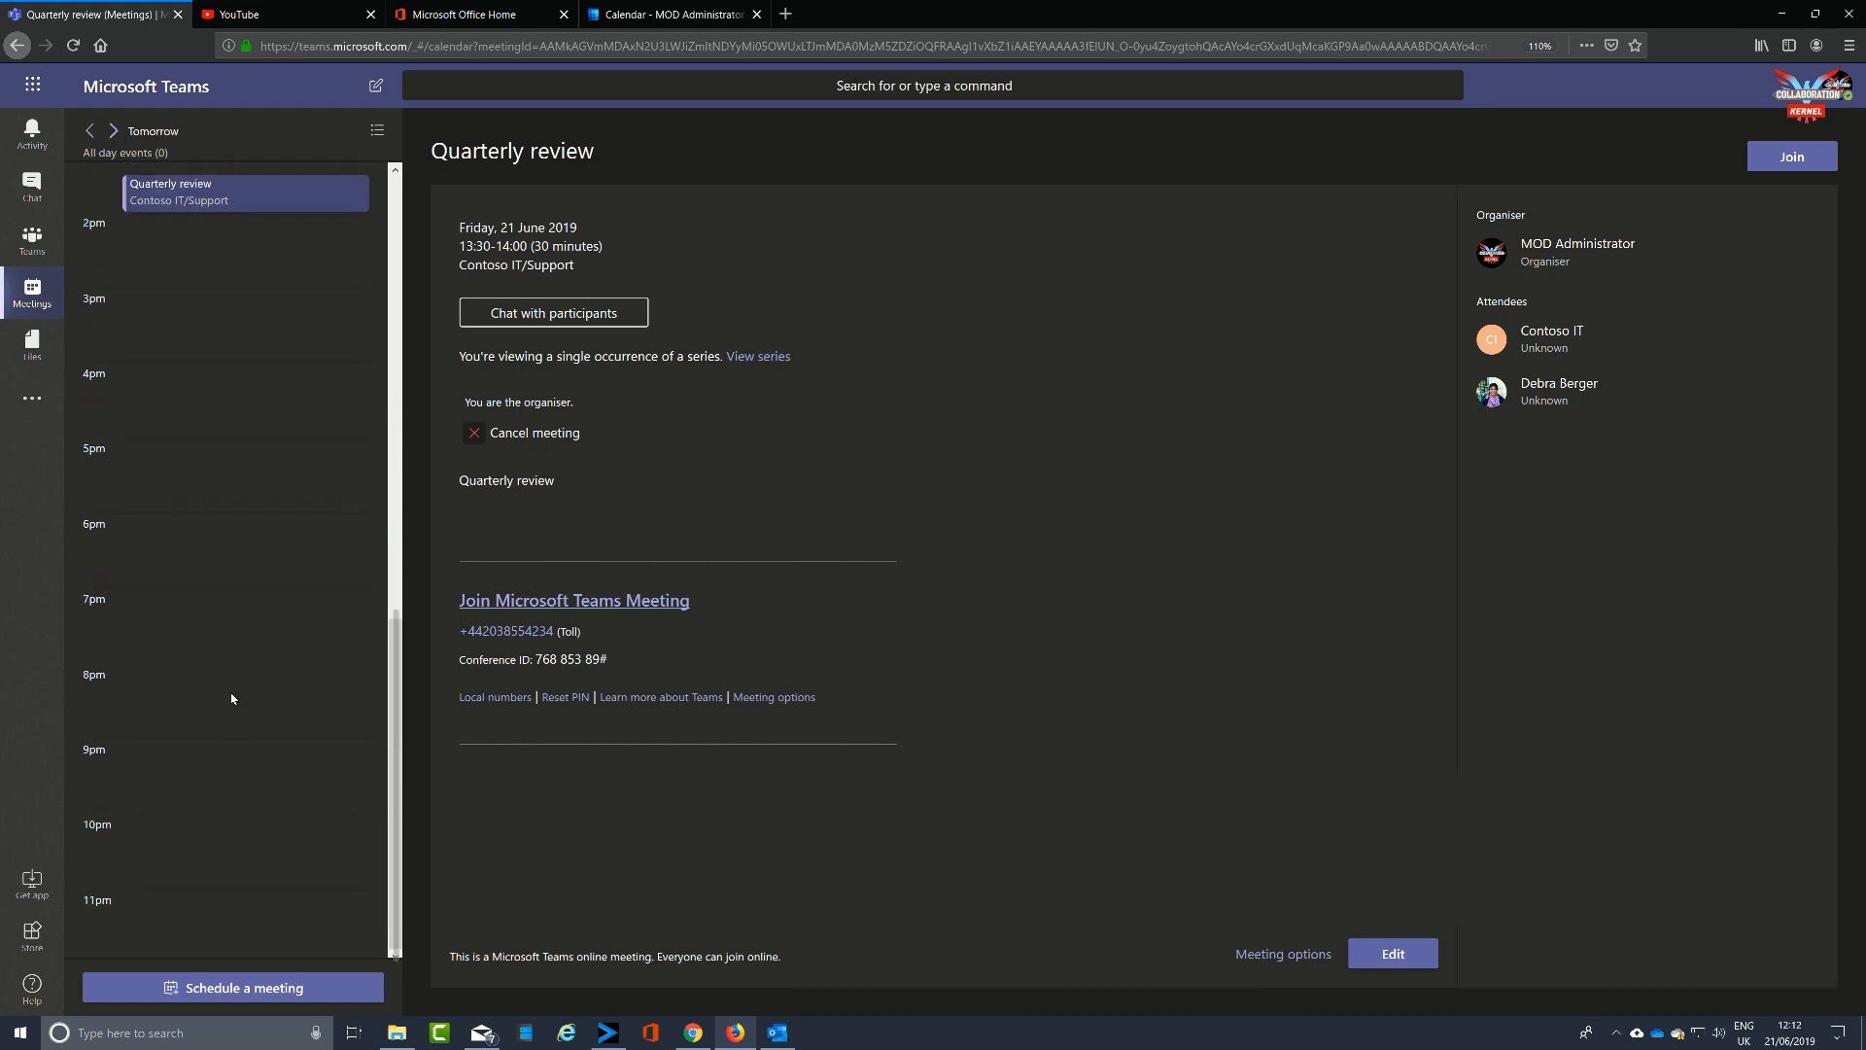
{"action": "scroll", "coordinate": [231, 697], "scroll_direction": "up", "scroll_amount": 4}
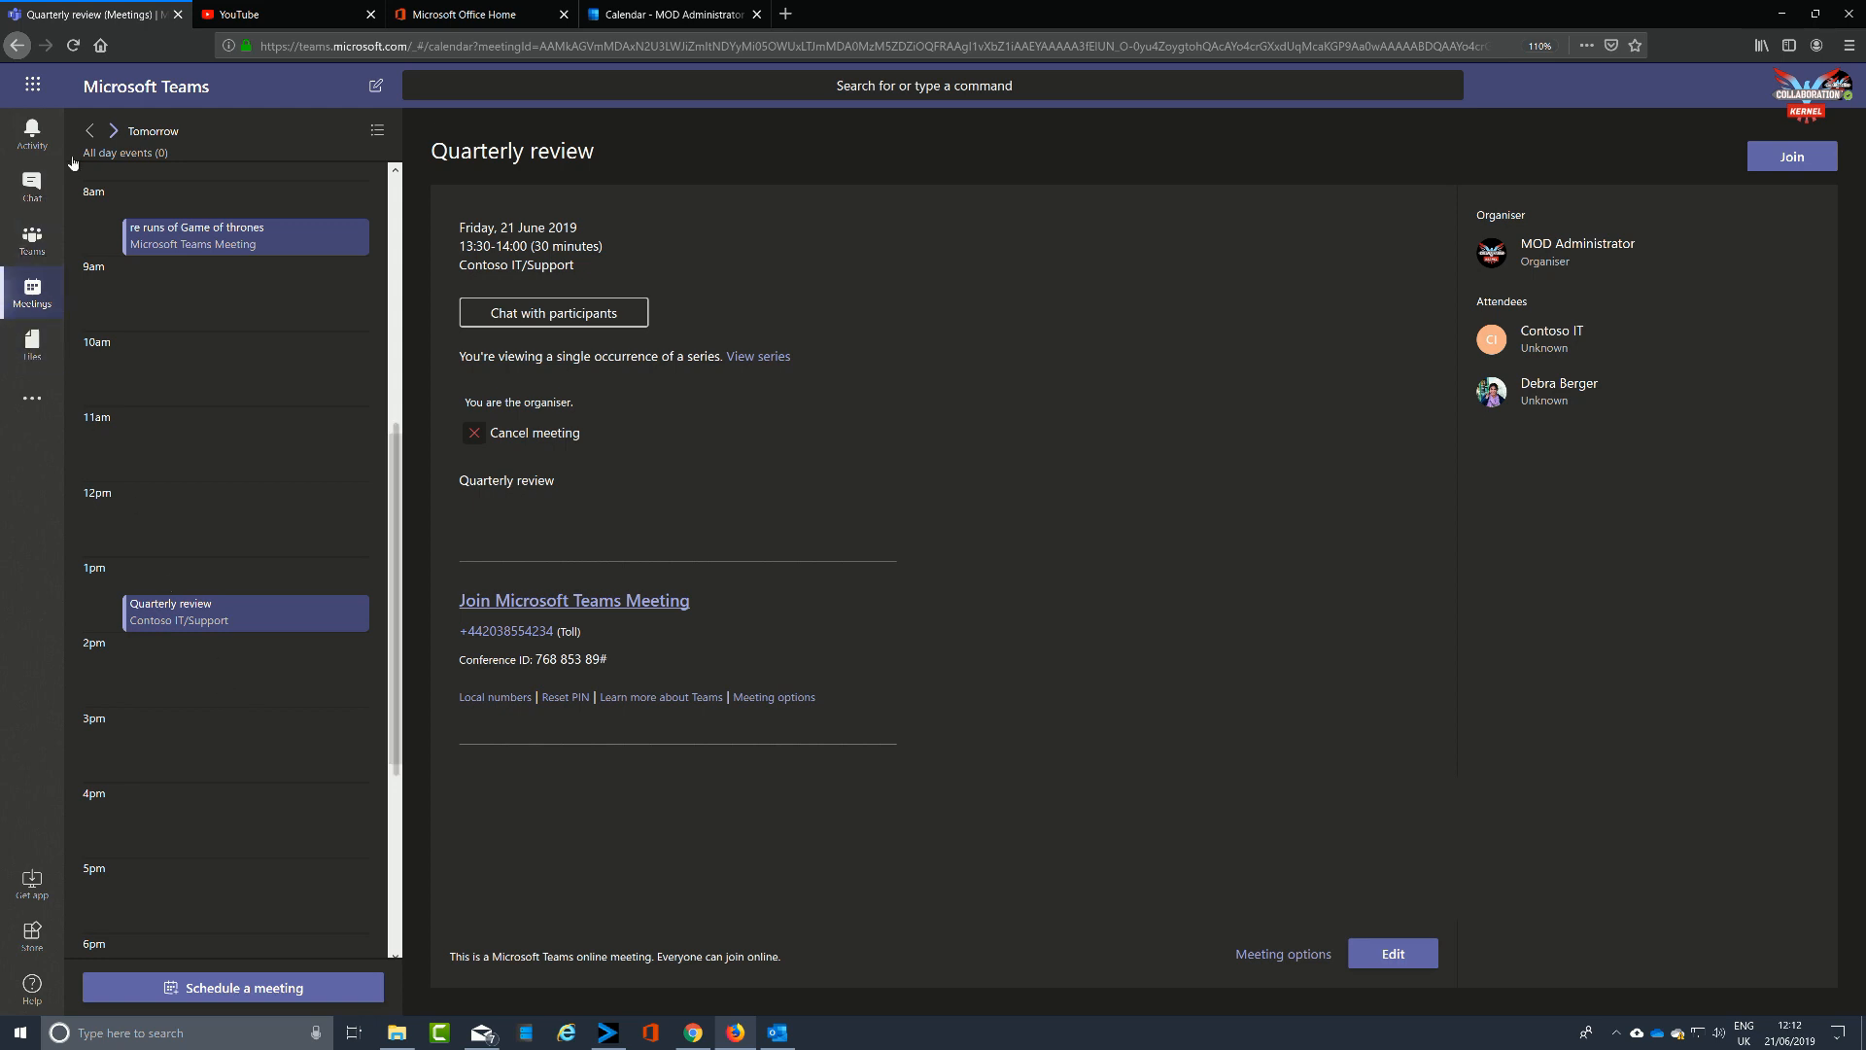
{"action": "left_click", "coordinate": [90, 132]}
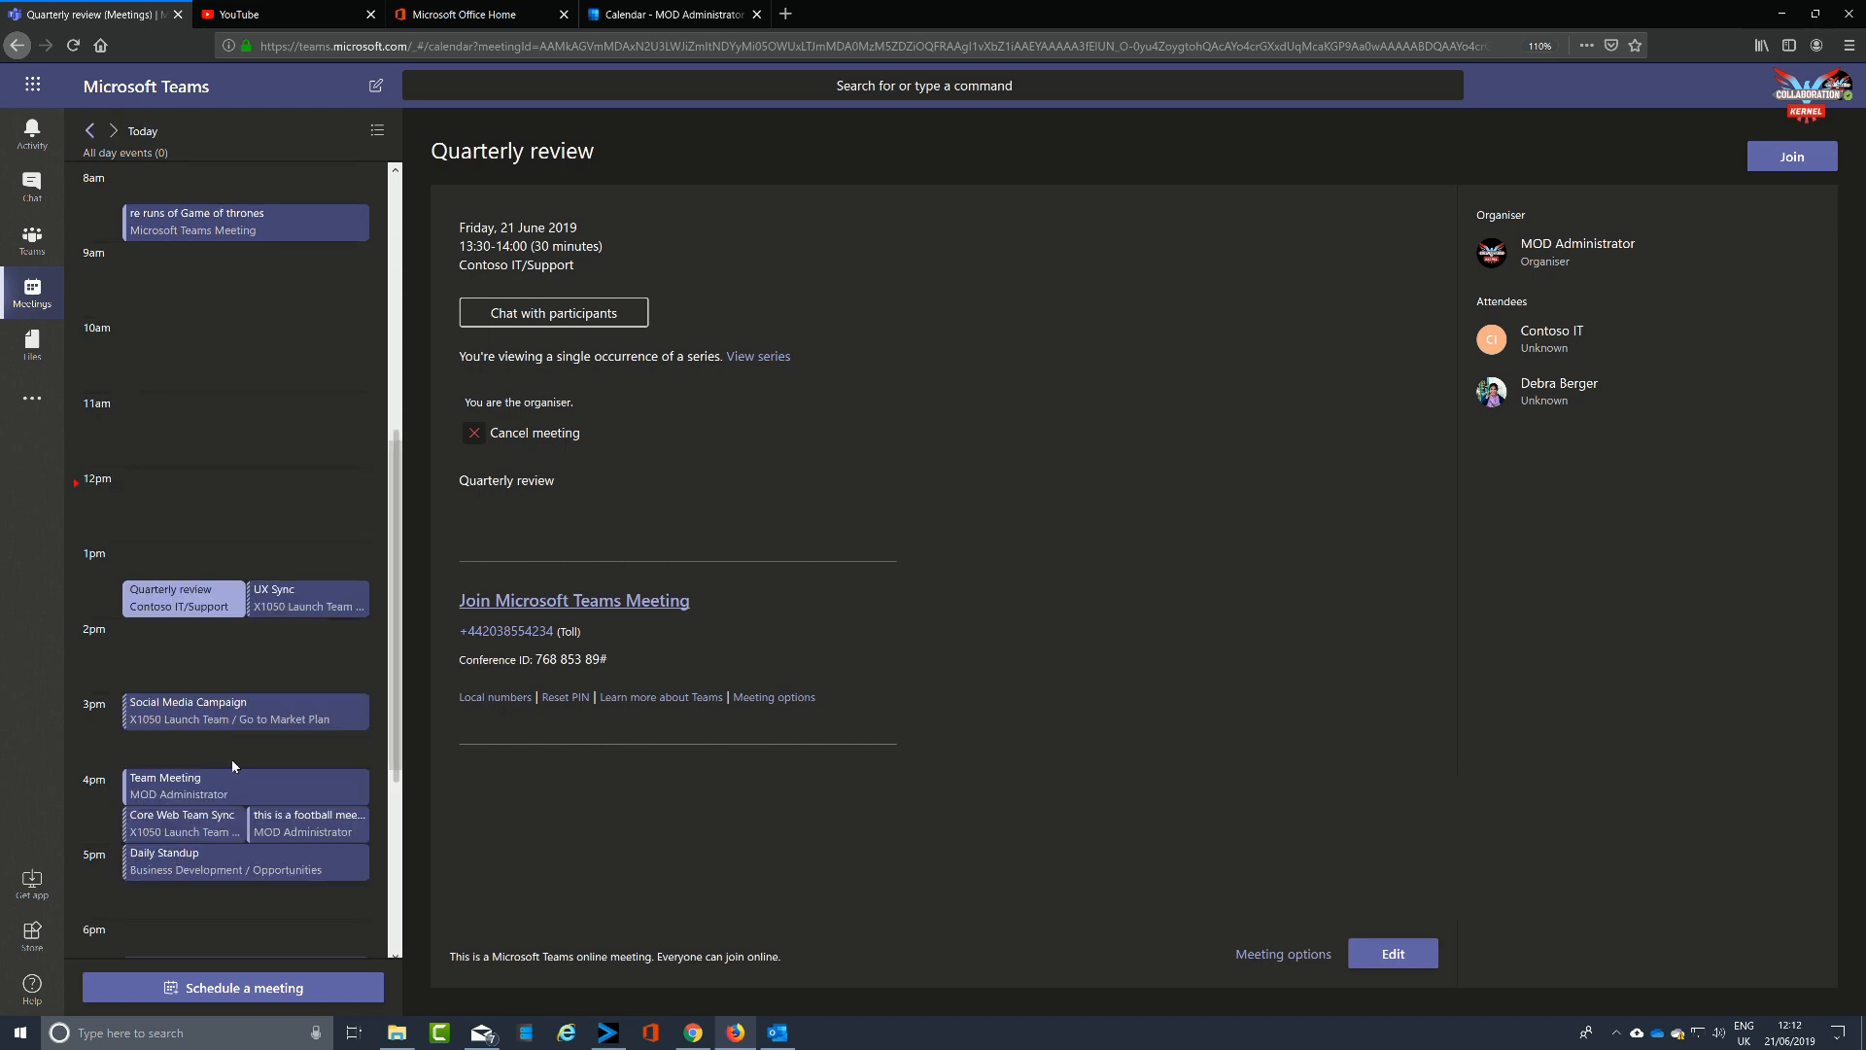
Step: Open the meeting options of "this is a football meeting" and let People in my organization and trusted organizations bypass the lobby
{"action": "left_click", "coordinate": [317, 834]}
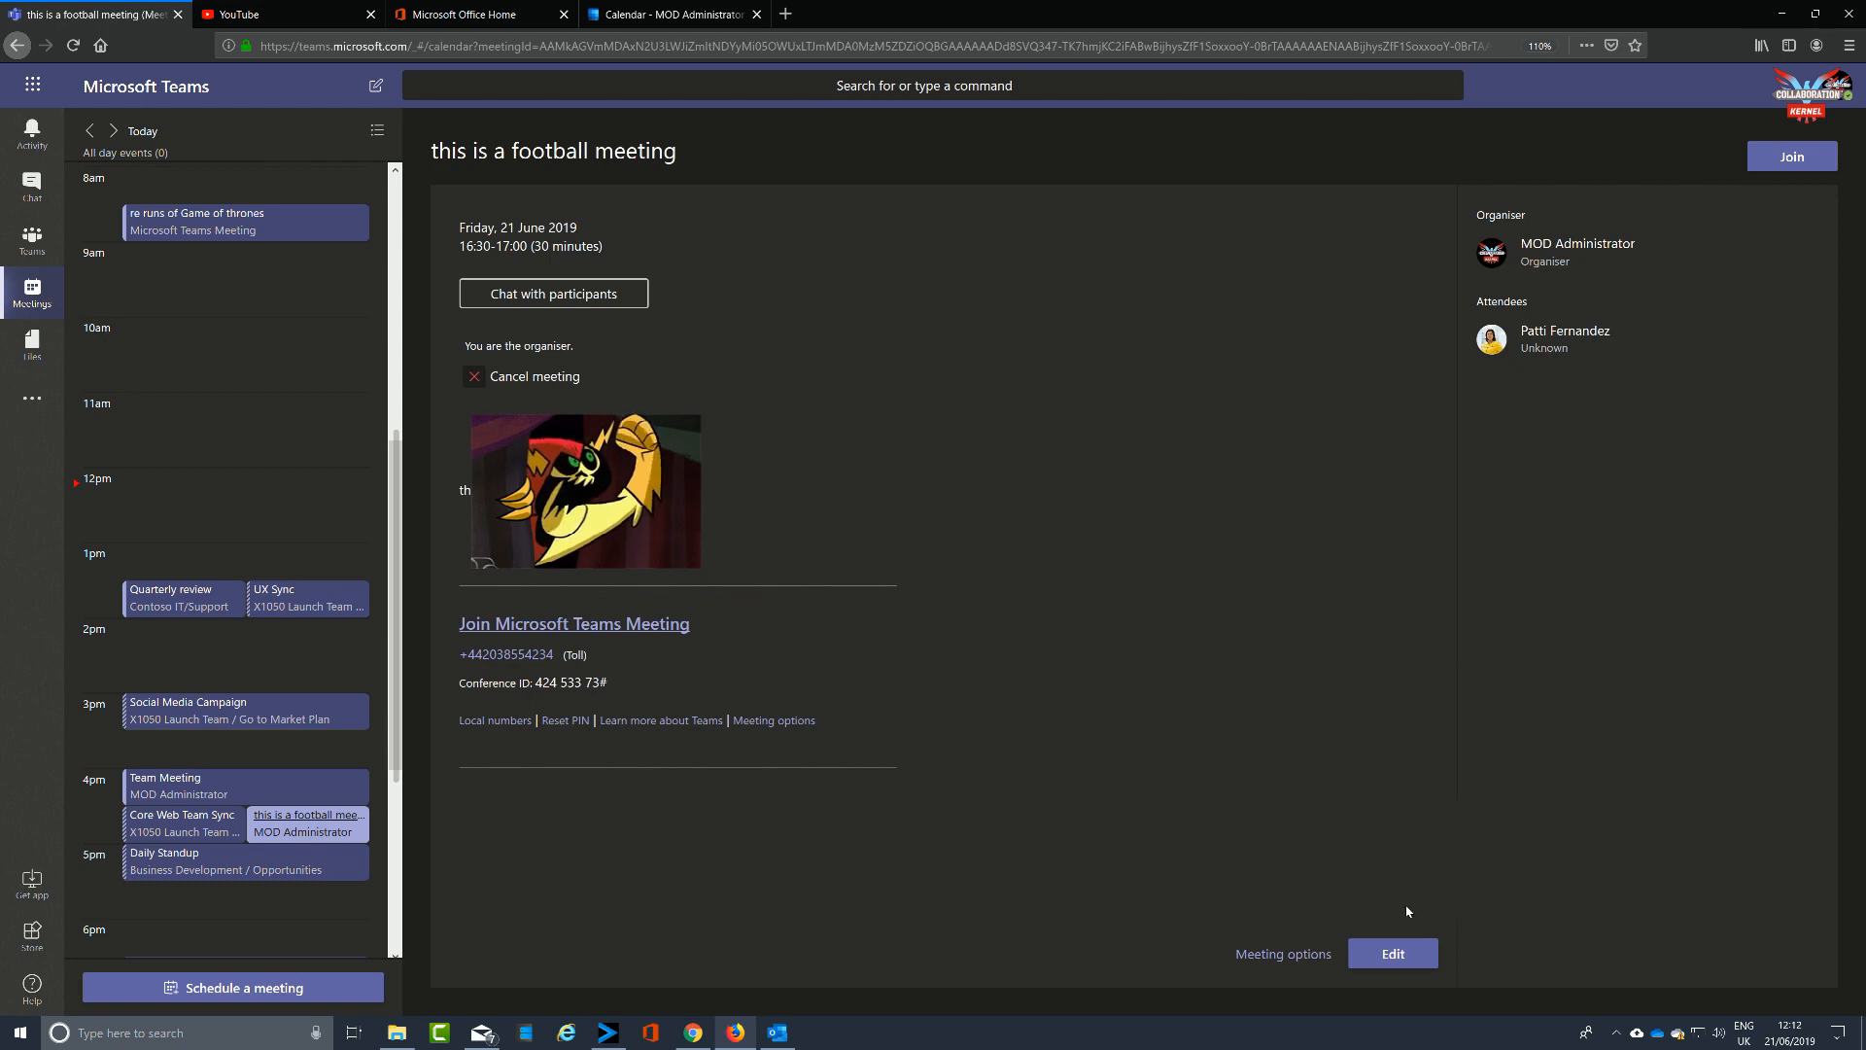
{"action": "left_click", "coordinate": [1319, 956]}
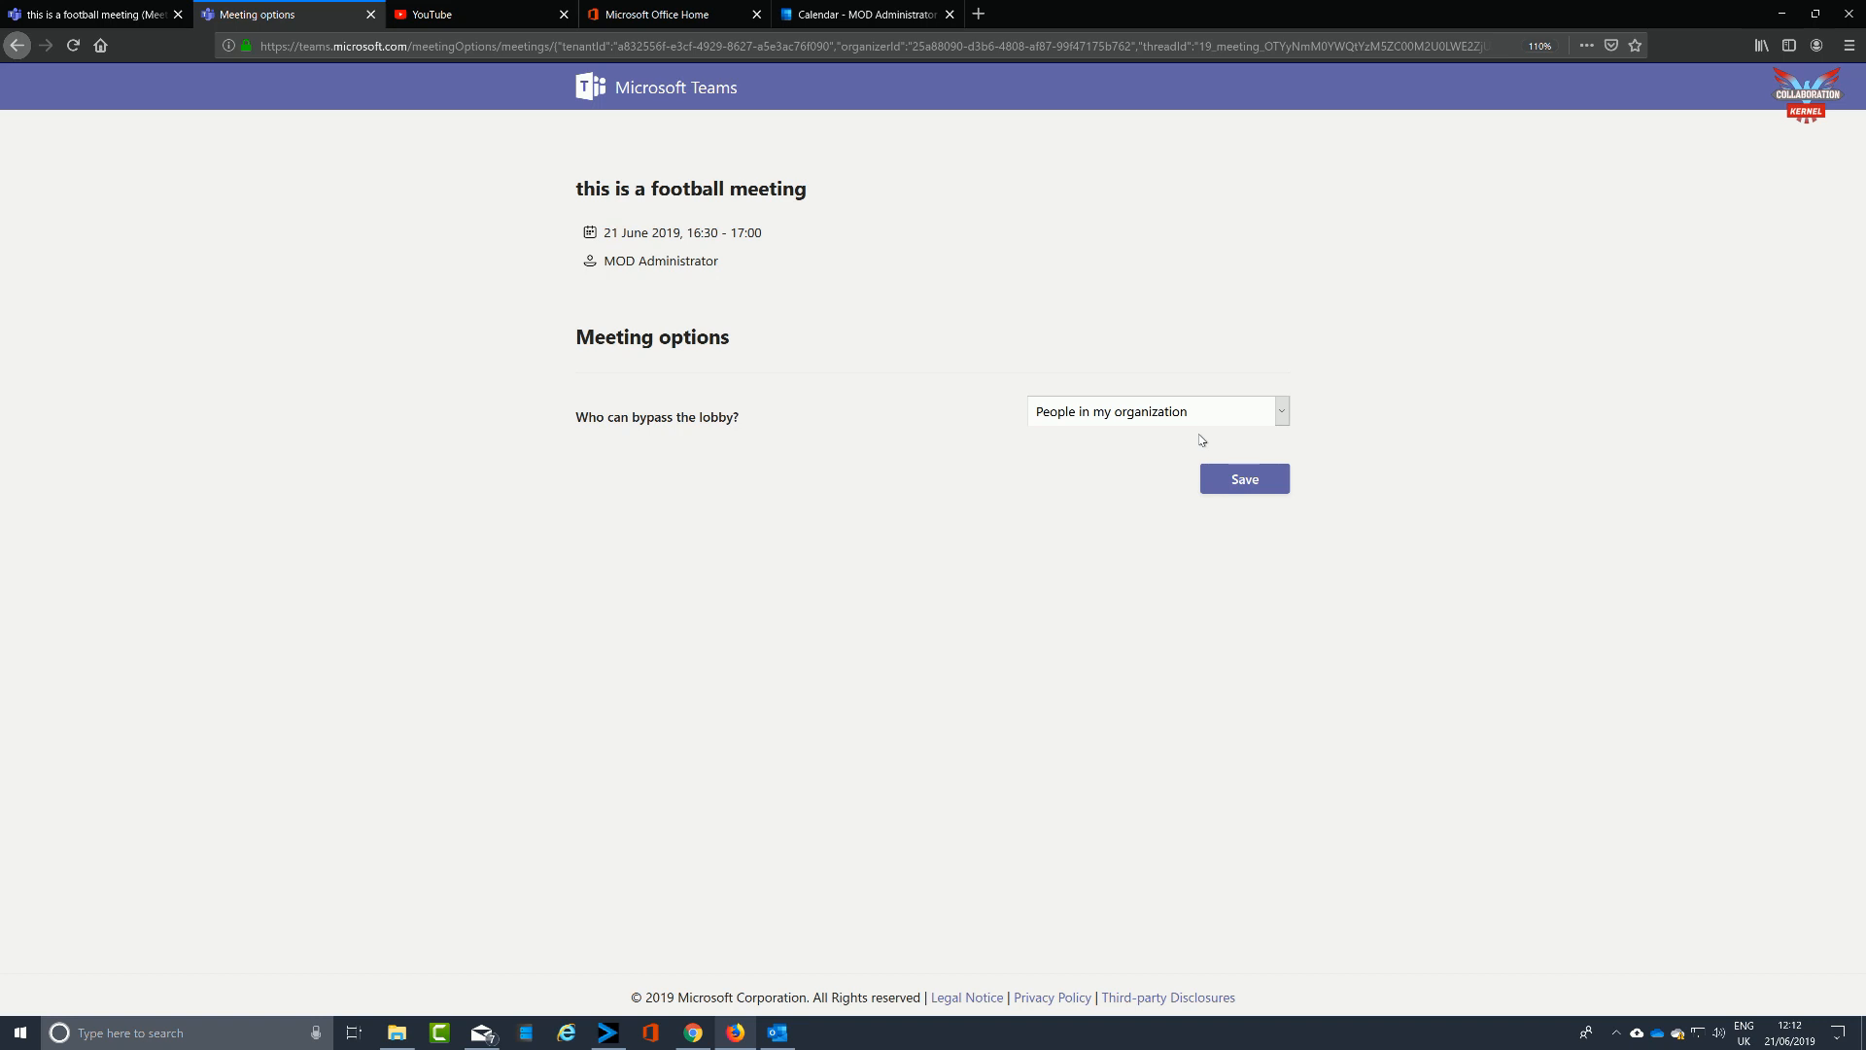
{"action": "left_click", "coordinate": [1282, 416]}
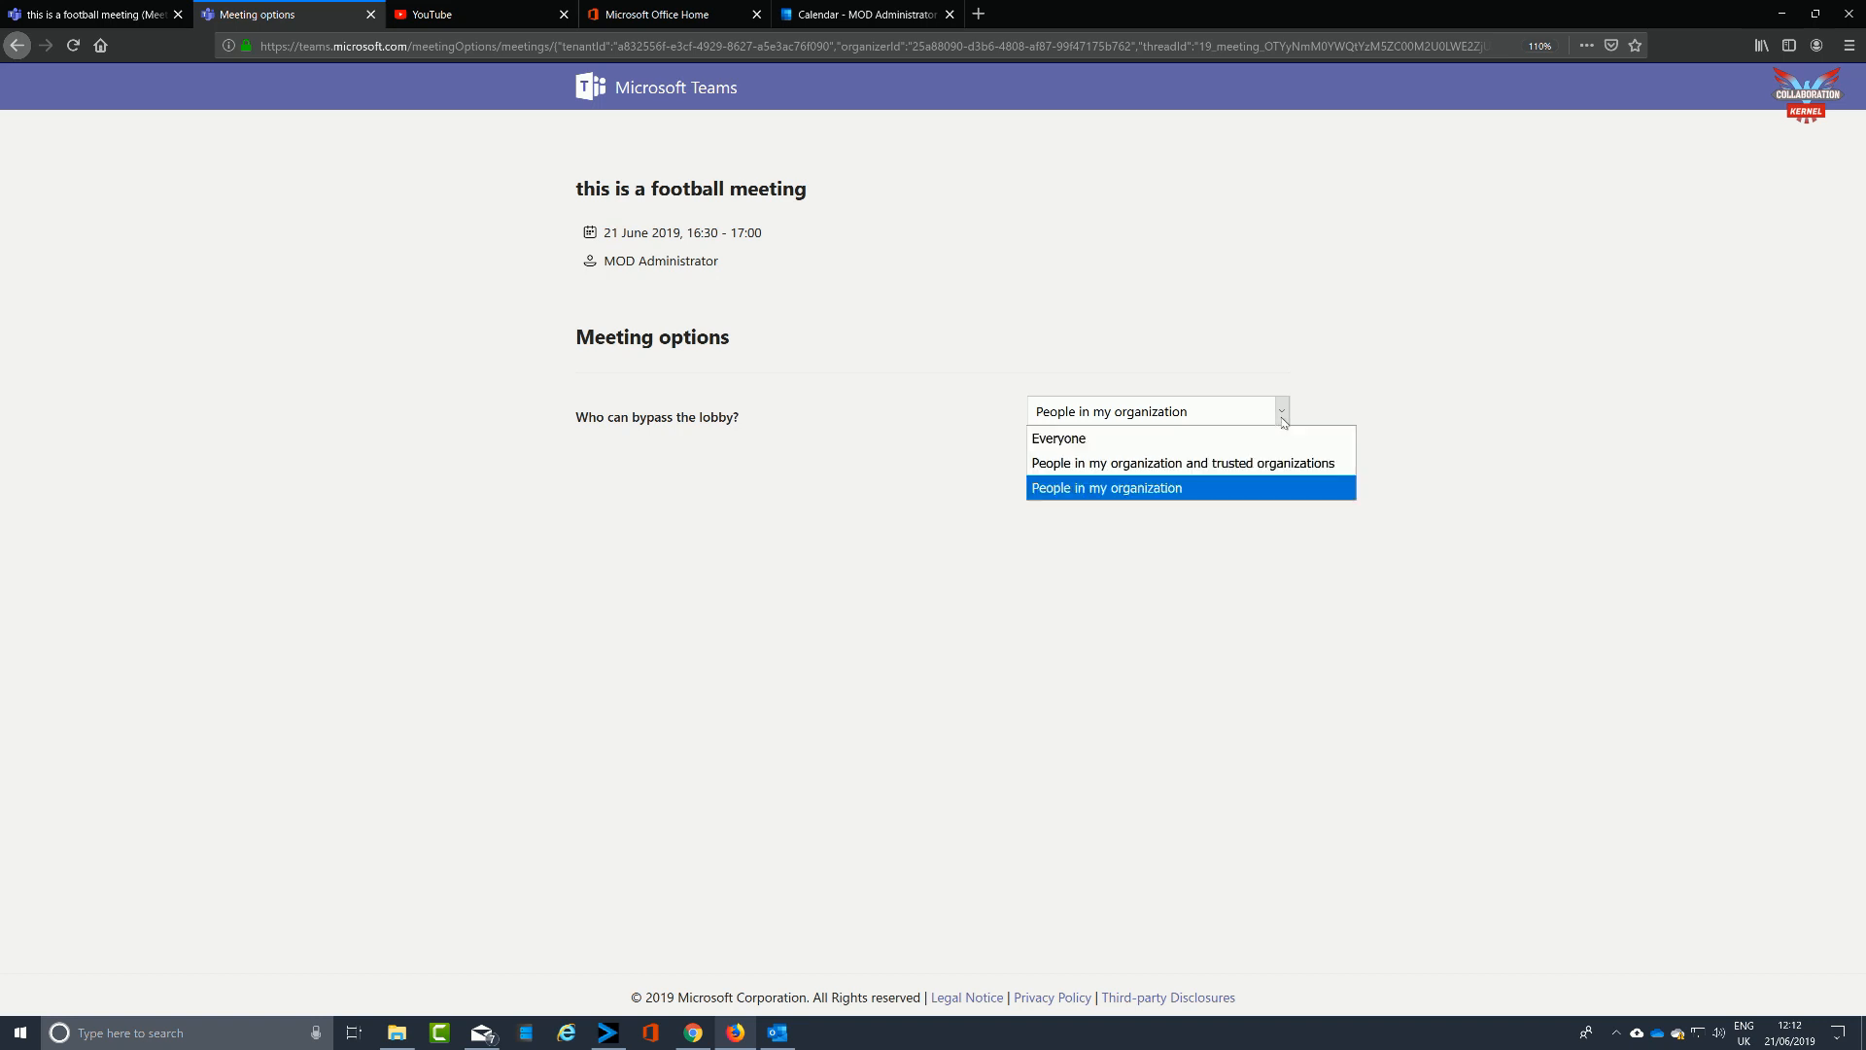
{"action": "left_click", "coordinate": [1120, 463]}
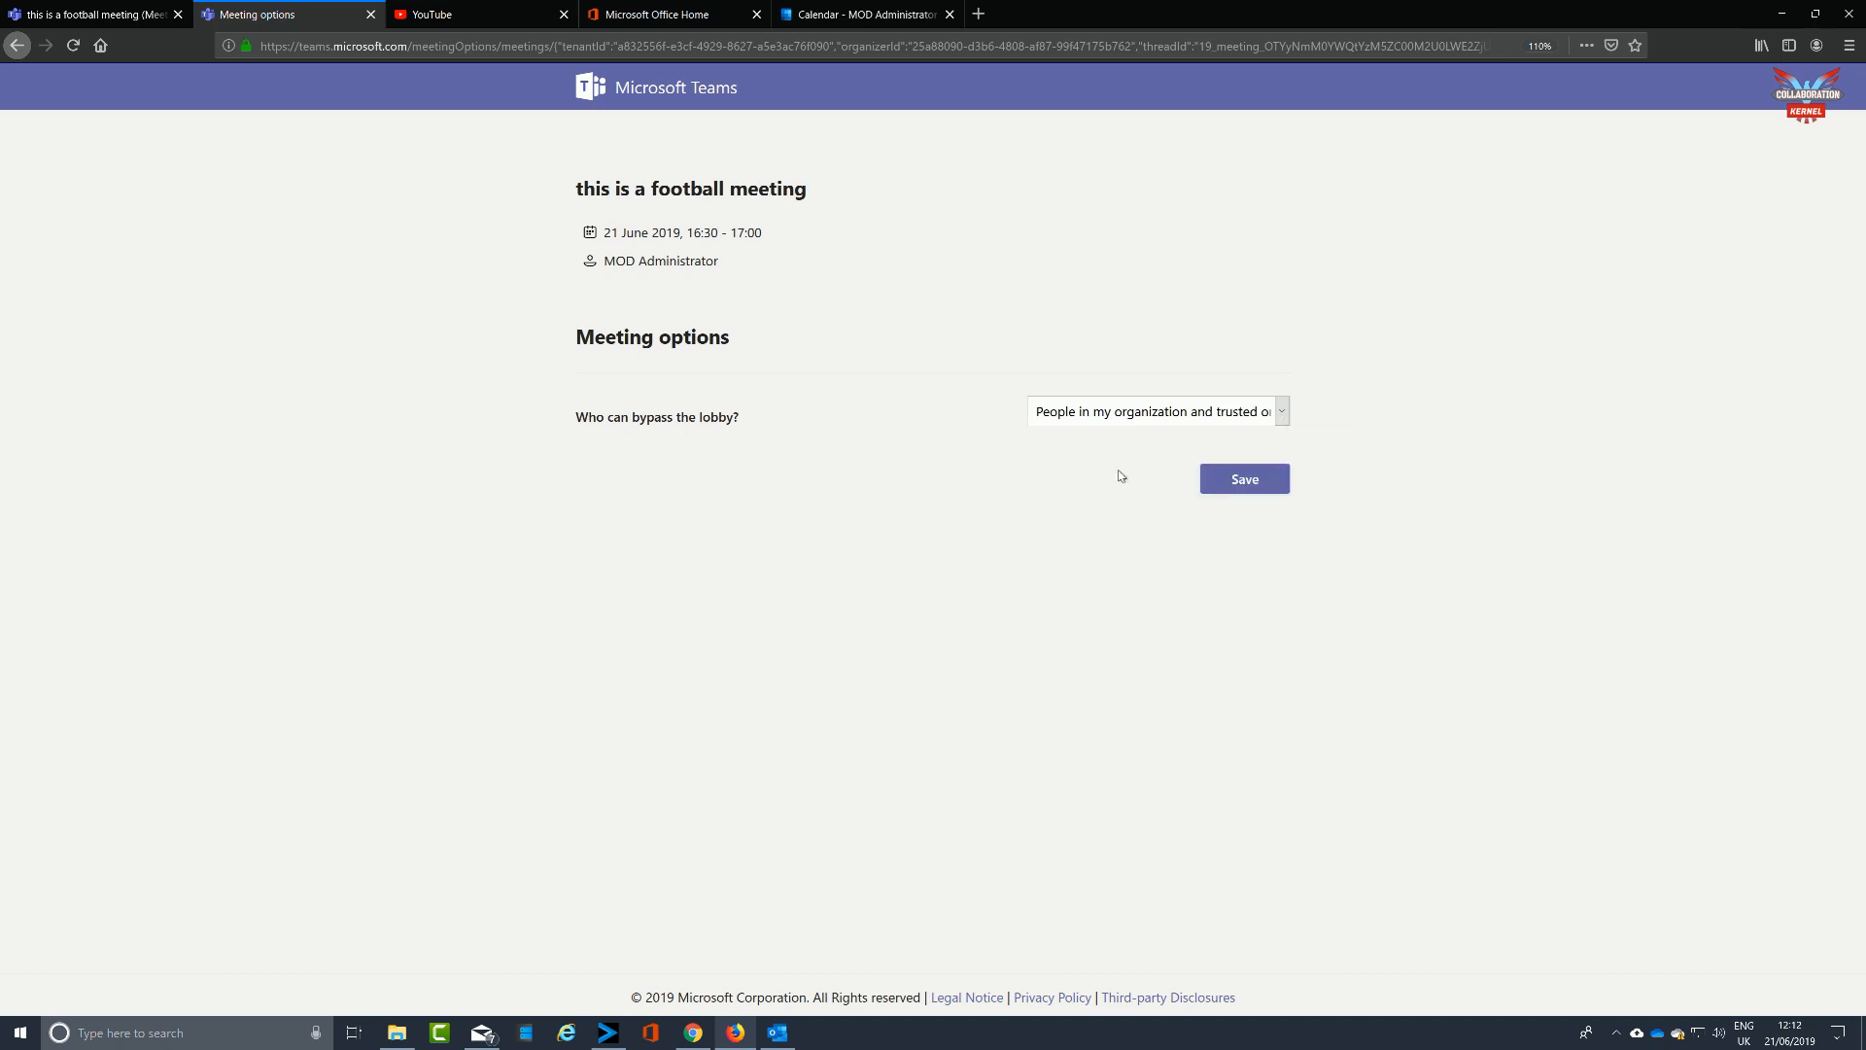
Step: Change who can bypass the lobby to Everyone and return to the football meeting's details
{"action": "left_click", "coordinate": [1281, 415]}
{"action": "left_click", "coordinate": [1205, 432]}
{"action": "left_click", "coordinate": [1283, 418]}
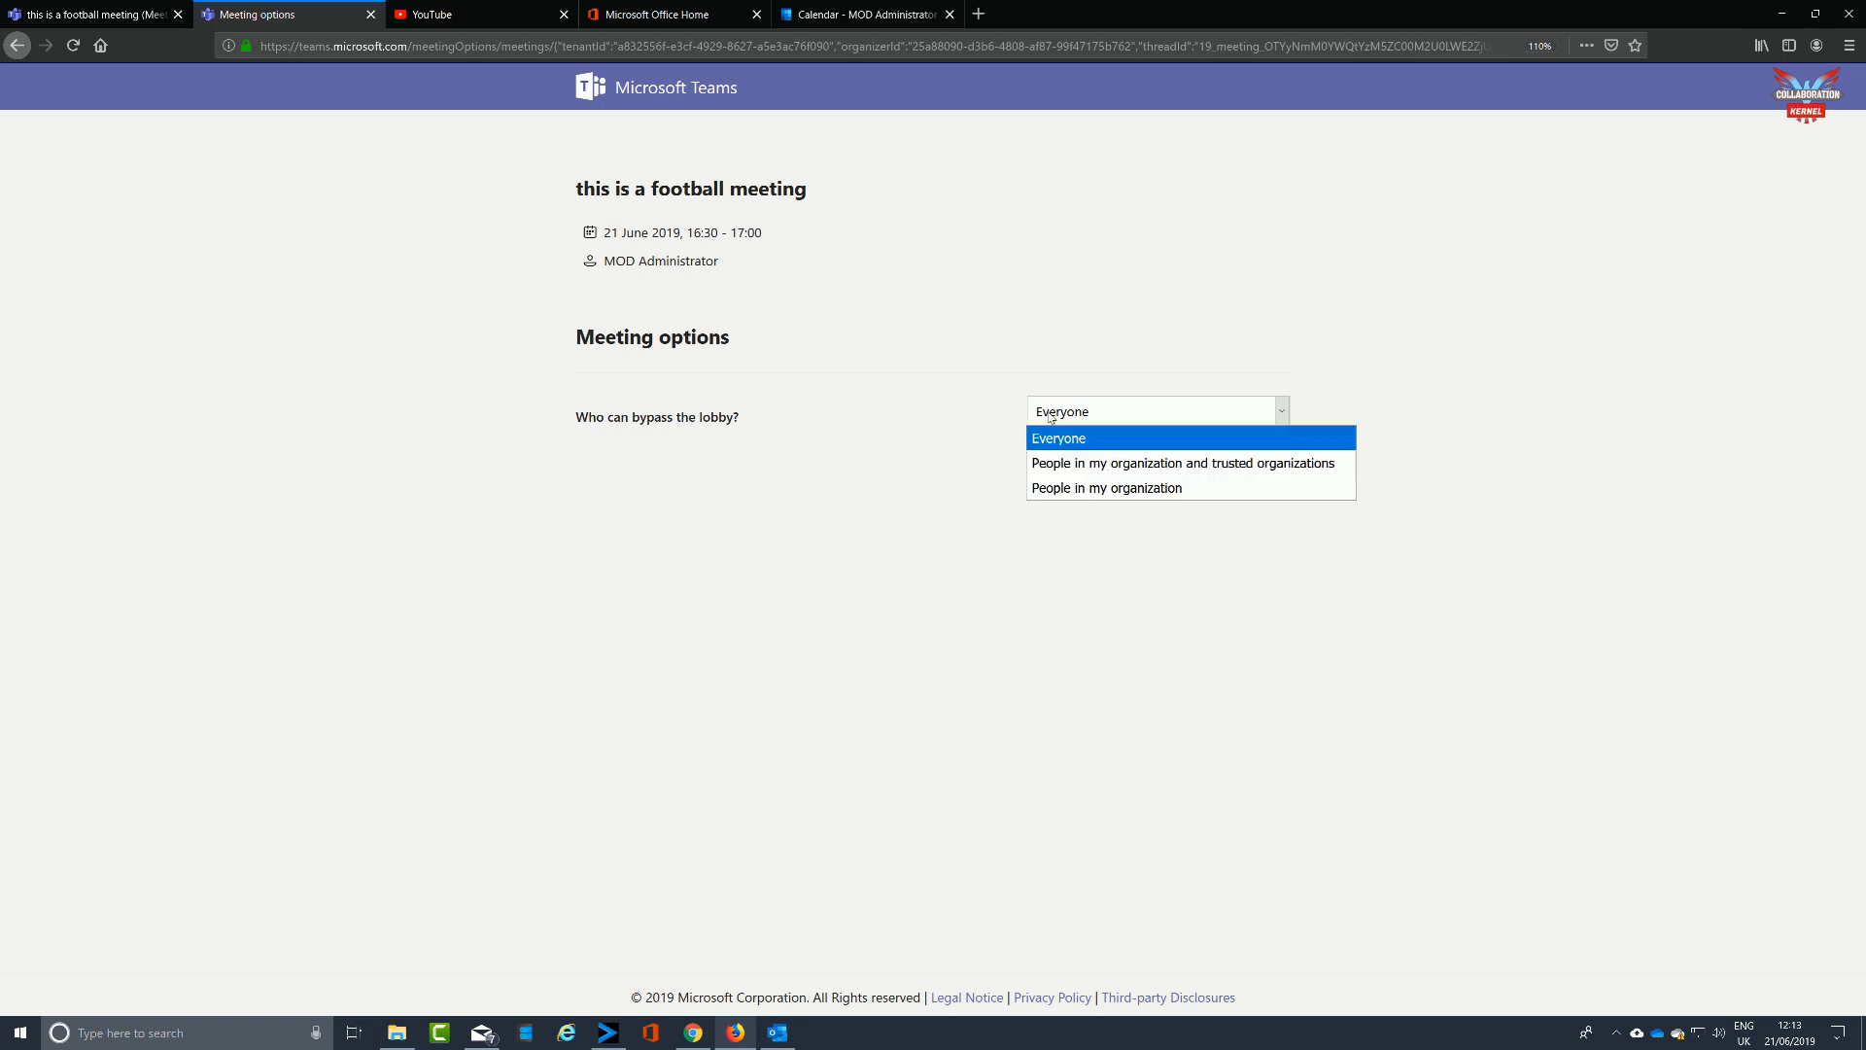
{"action": "left_click", "coordinate": [867, 404]}
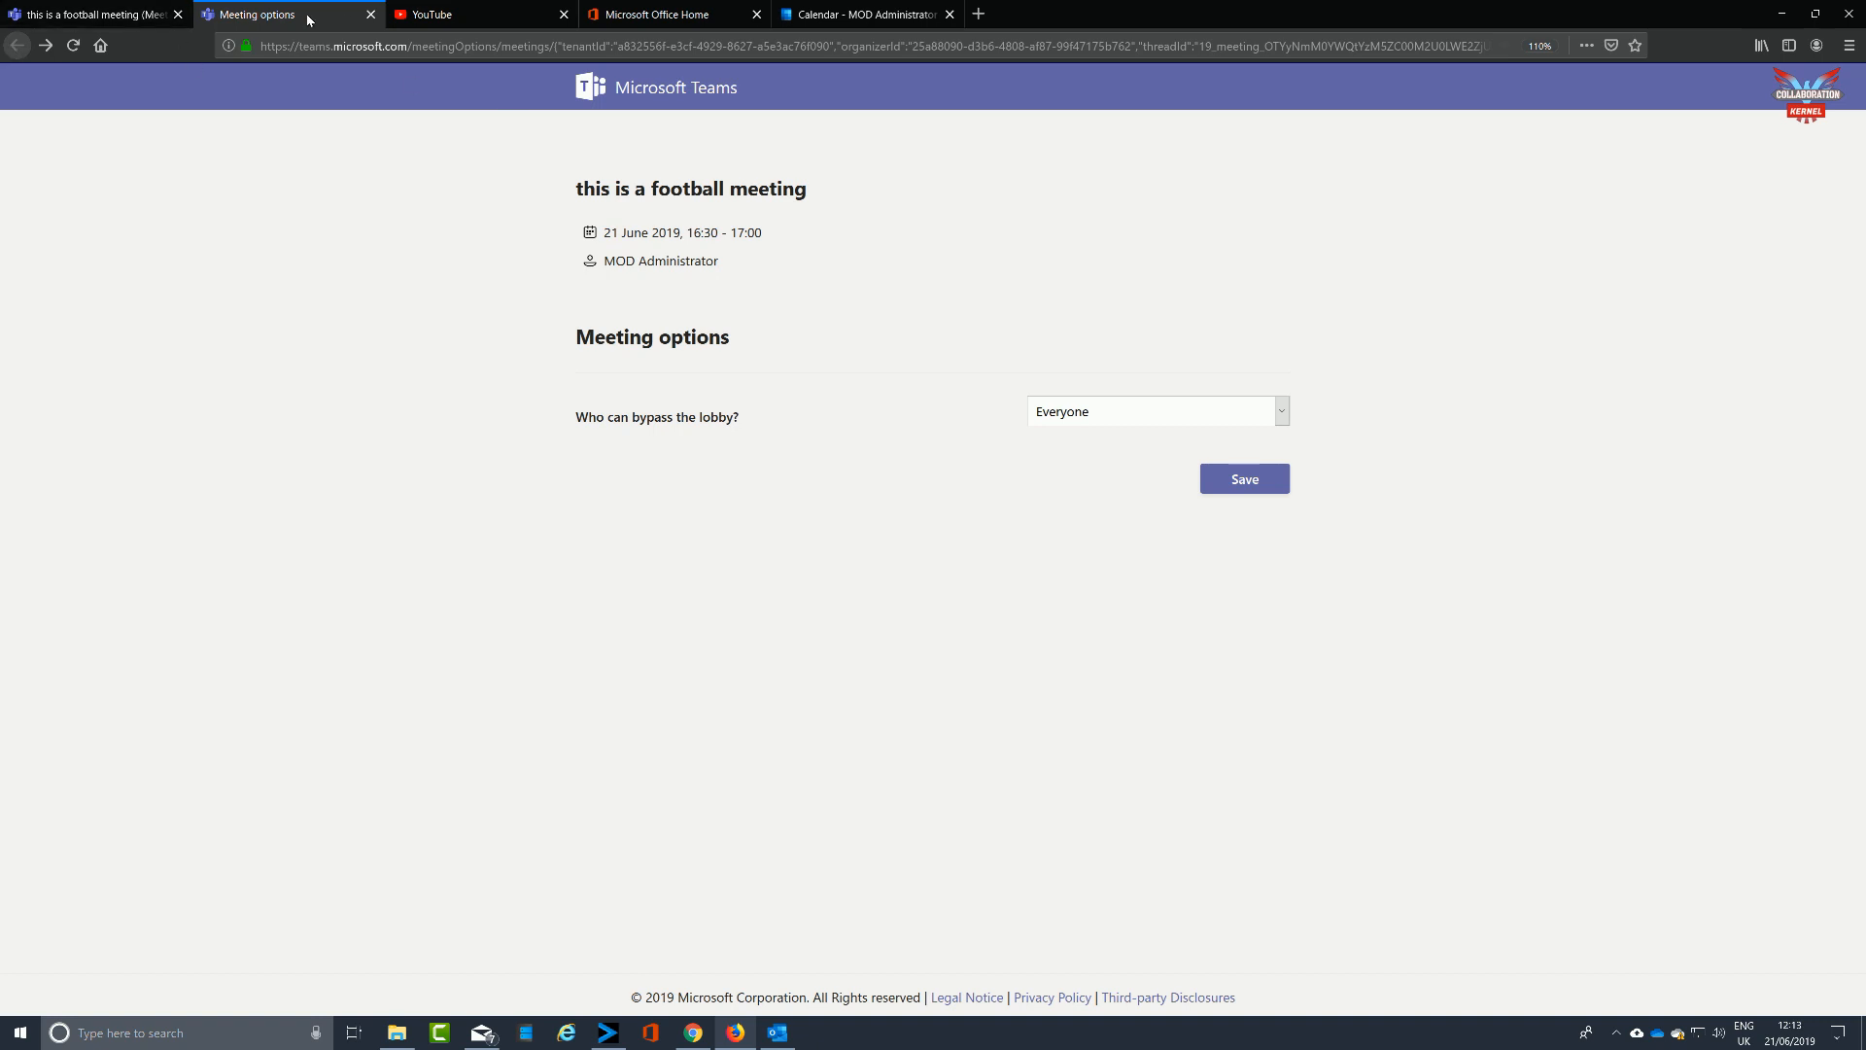
{"action": "left_click", "coordinate": [86, 13]}
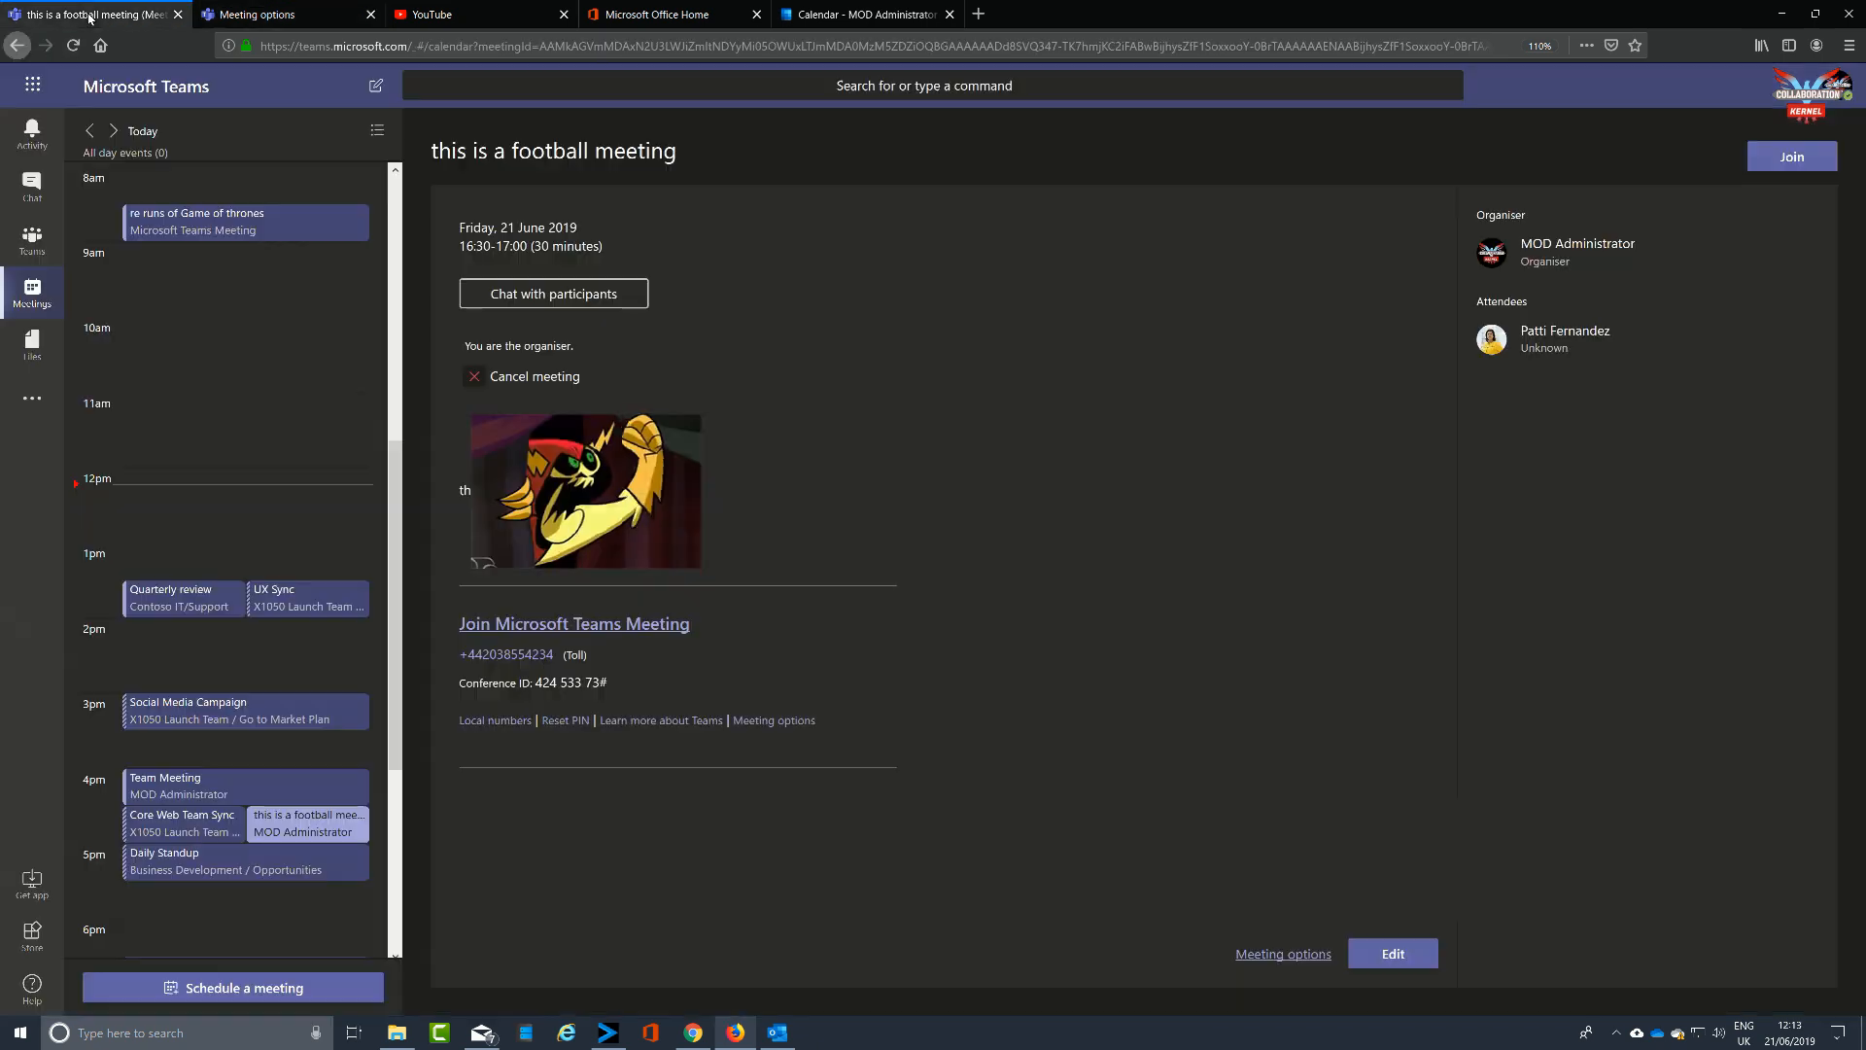